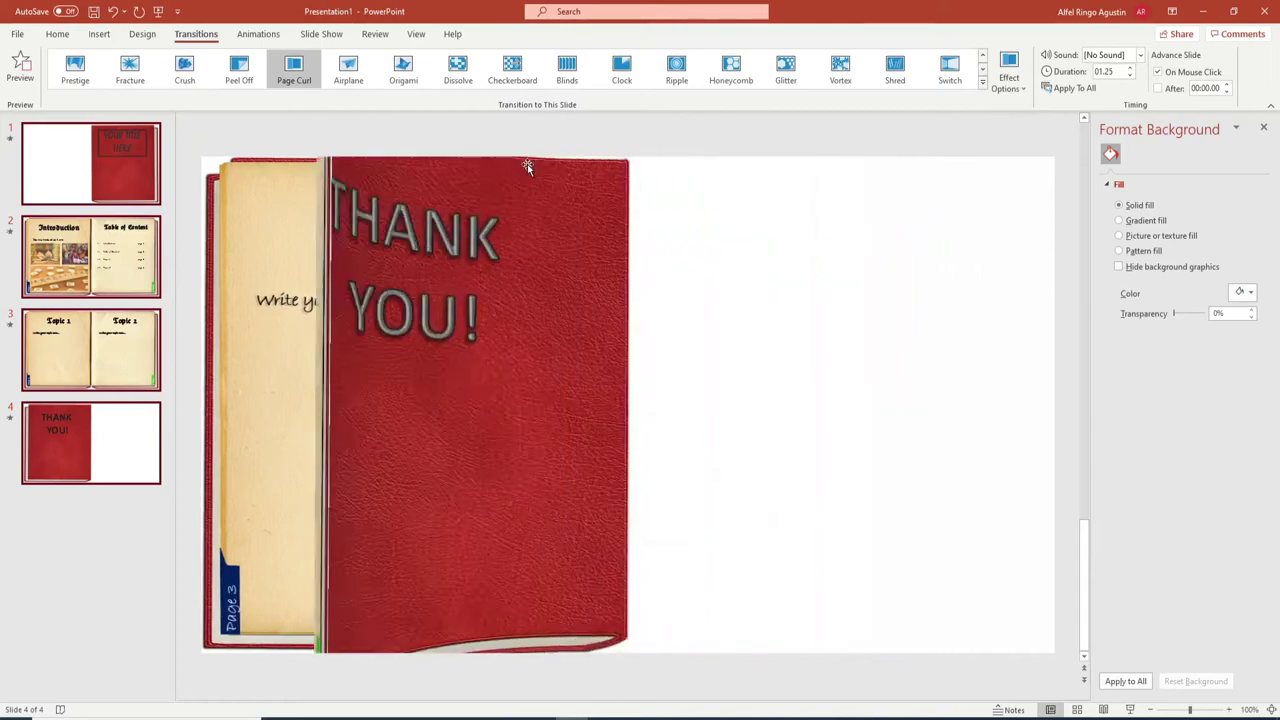
Step: Play the deck as a slide show from the red cover through the spreads to THANK YOU!, then exit
click(103, 152)
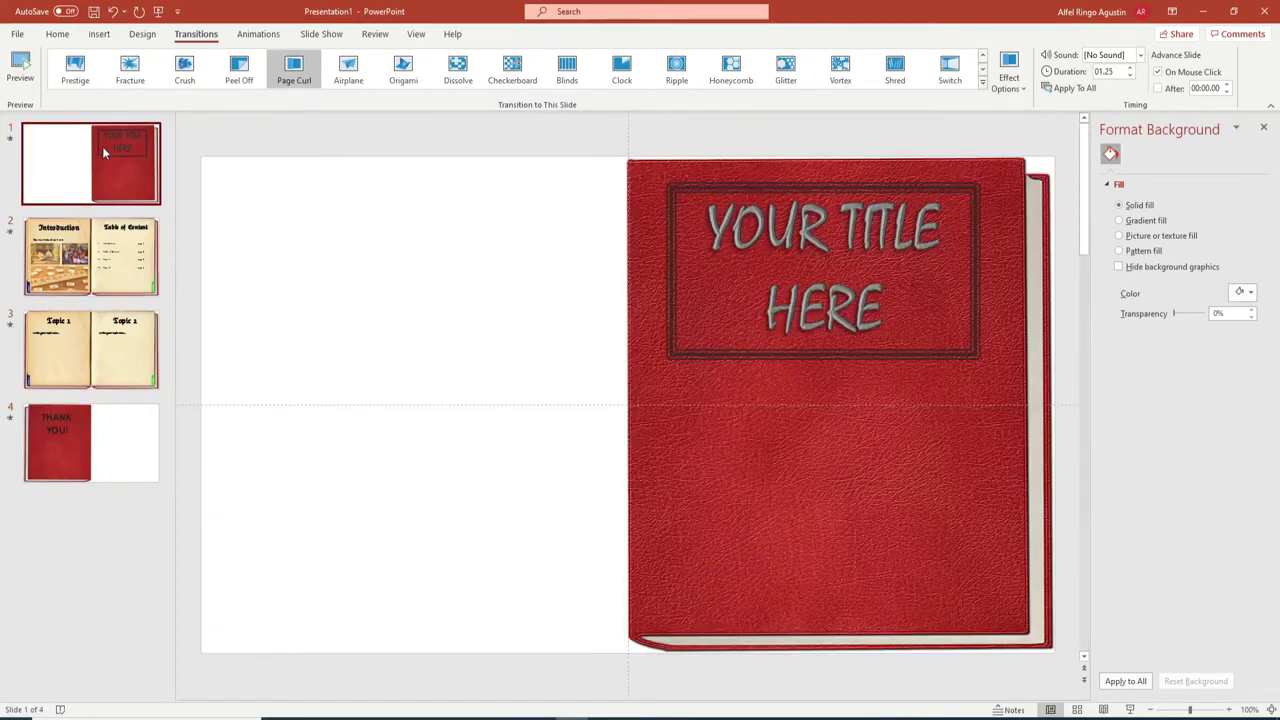
key(F5)
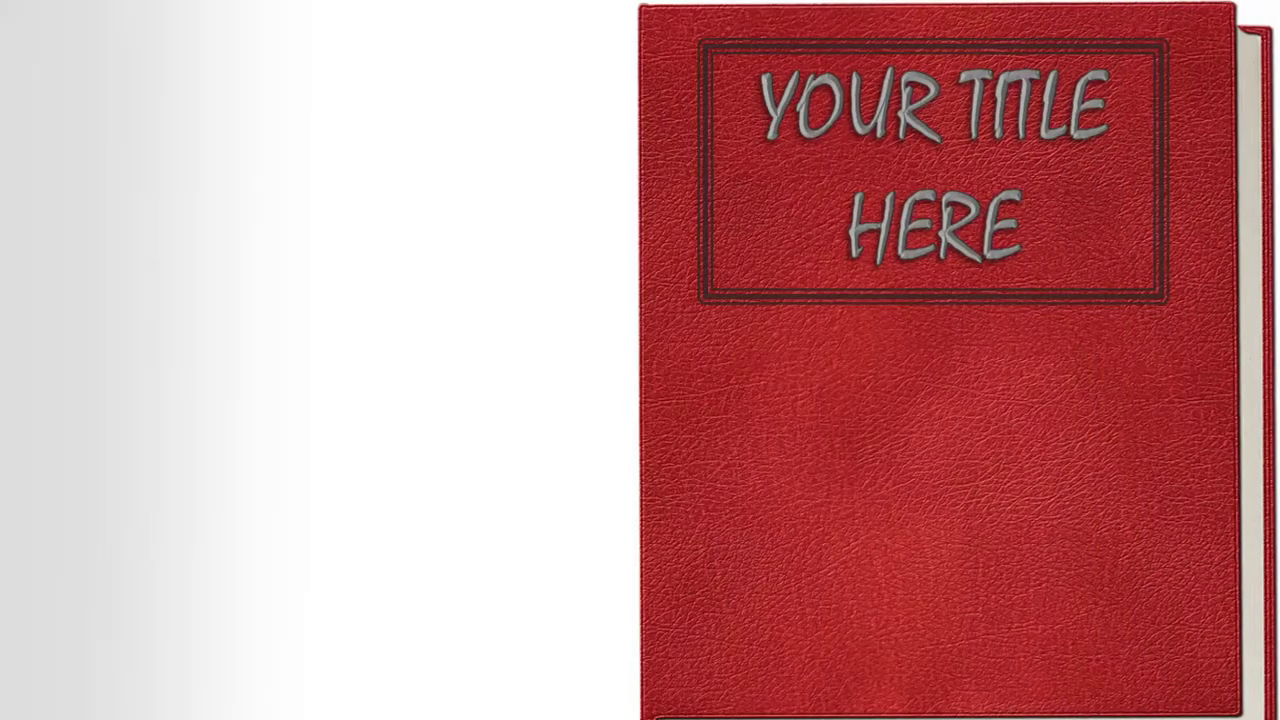
click(378, 206)
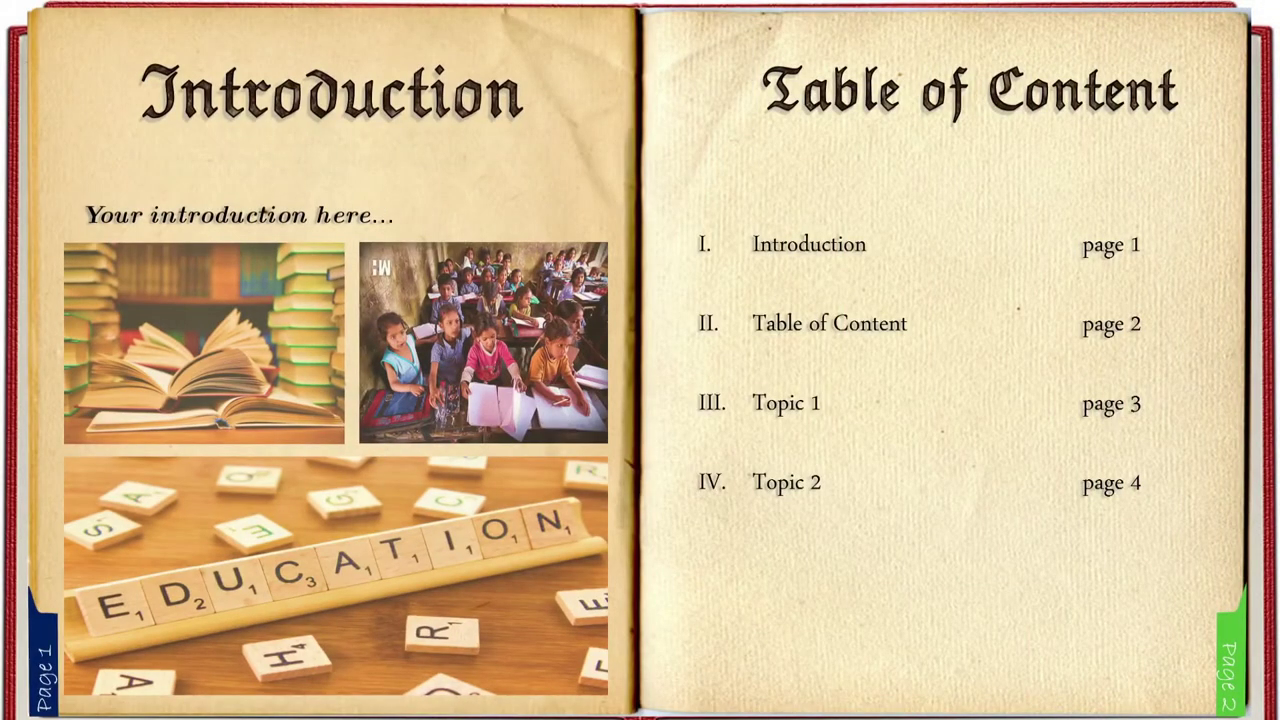
key(Right)
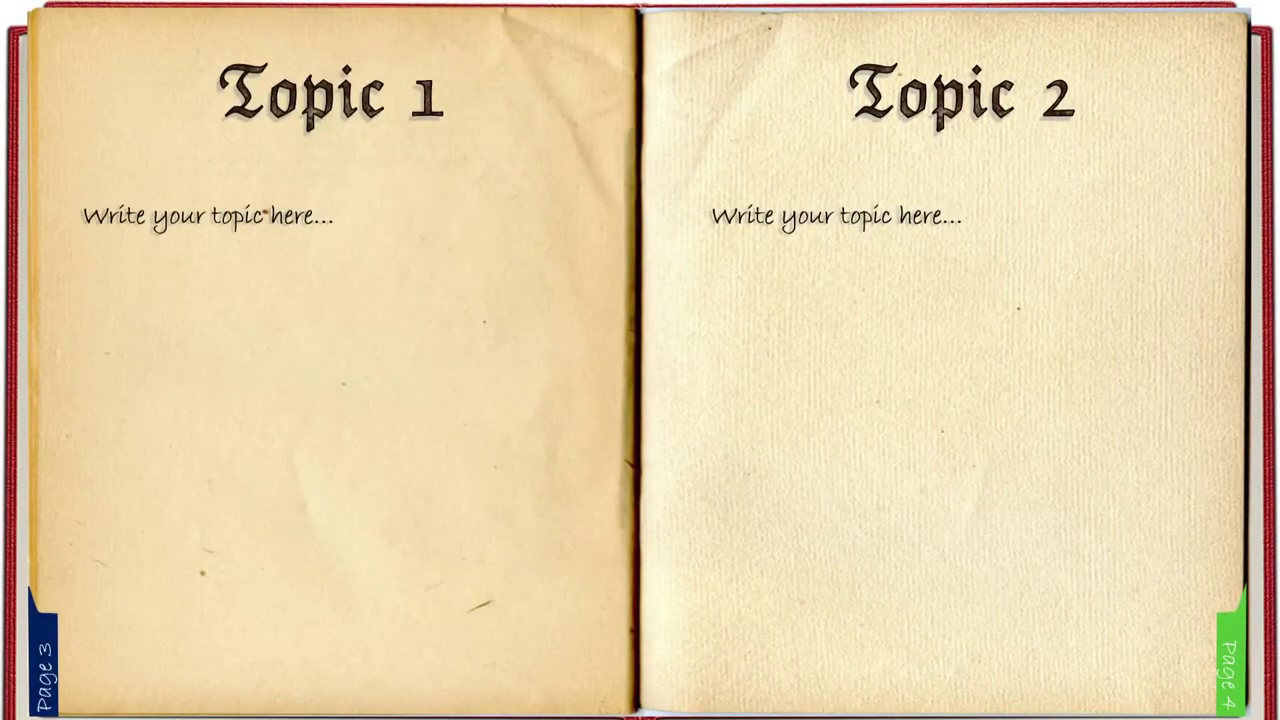
key(Right)
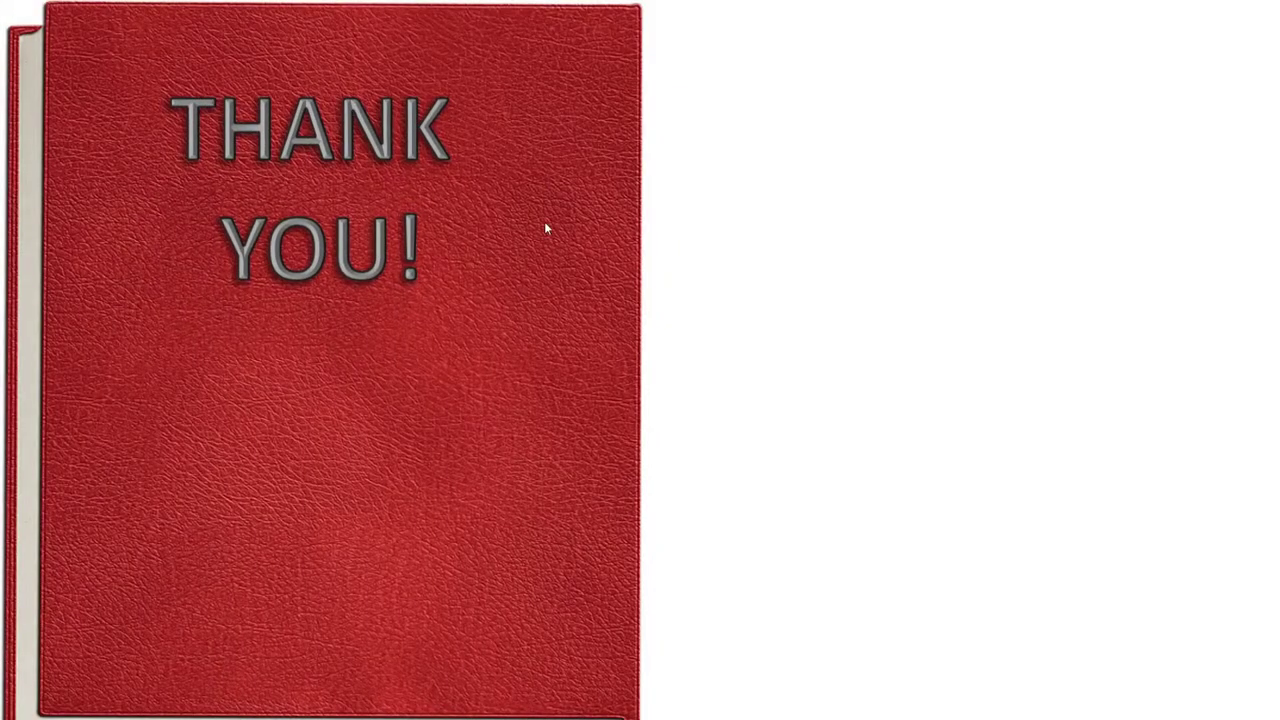
key(Escape)
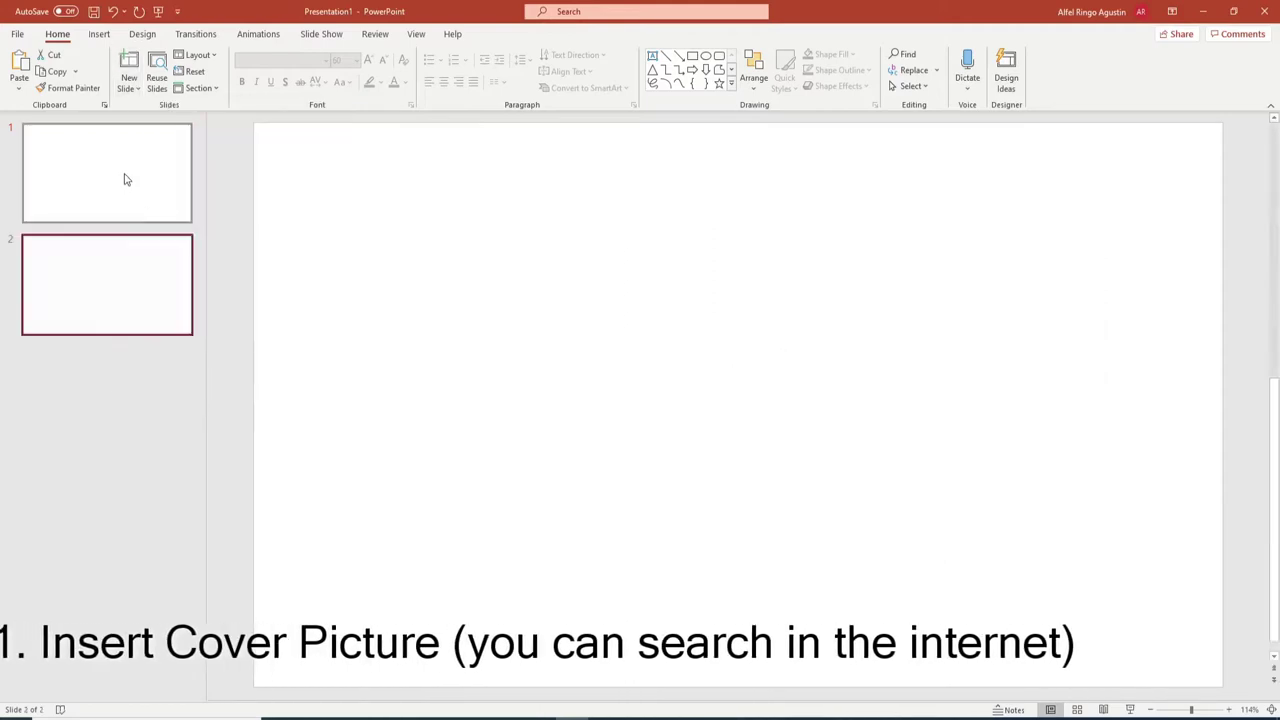
Step: Search online pictures for 'bOOK PAGE COVER BLANK'
click(99, 34)
click(125, 80)
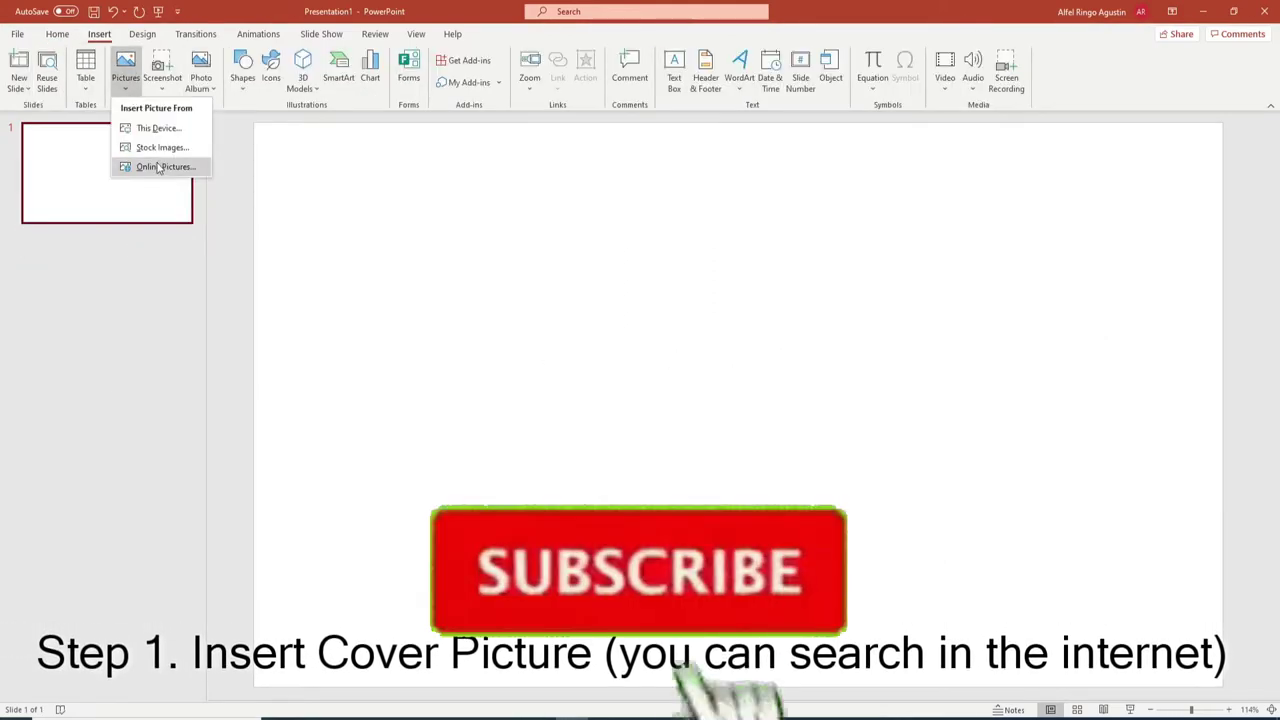
click(157, 167)
text(bOOK PAGE COVER BLANK)
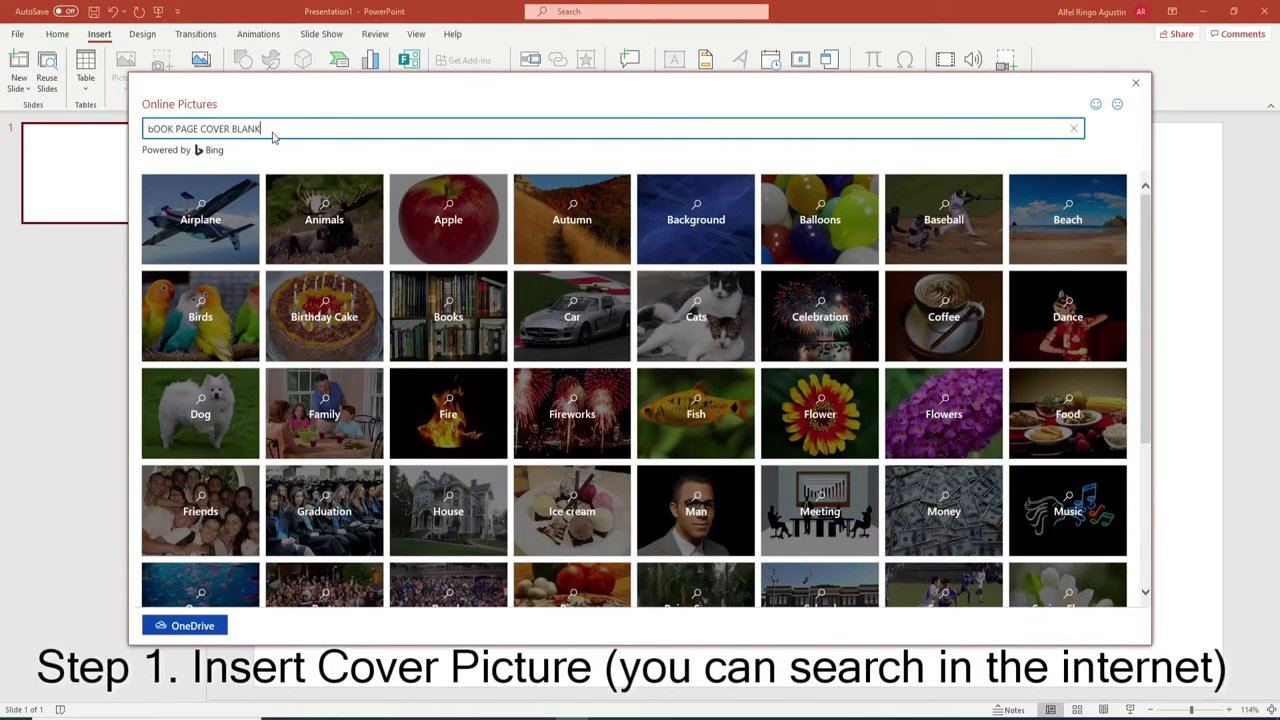
key(Return)
Step: Select the blank open-book image from the search results
scroll(703, 323, down, 3)
scroll(703, 323, down, 1)
scroll(703, 323, down, 3)
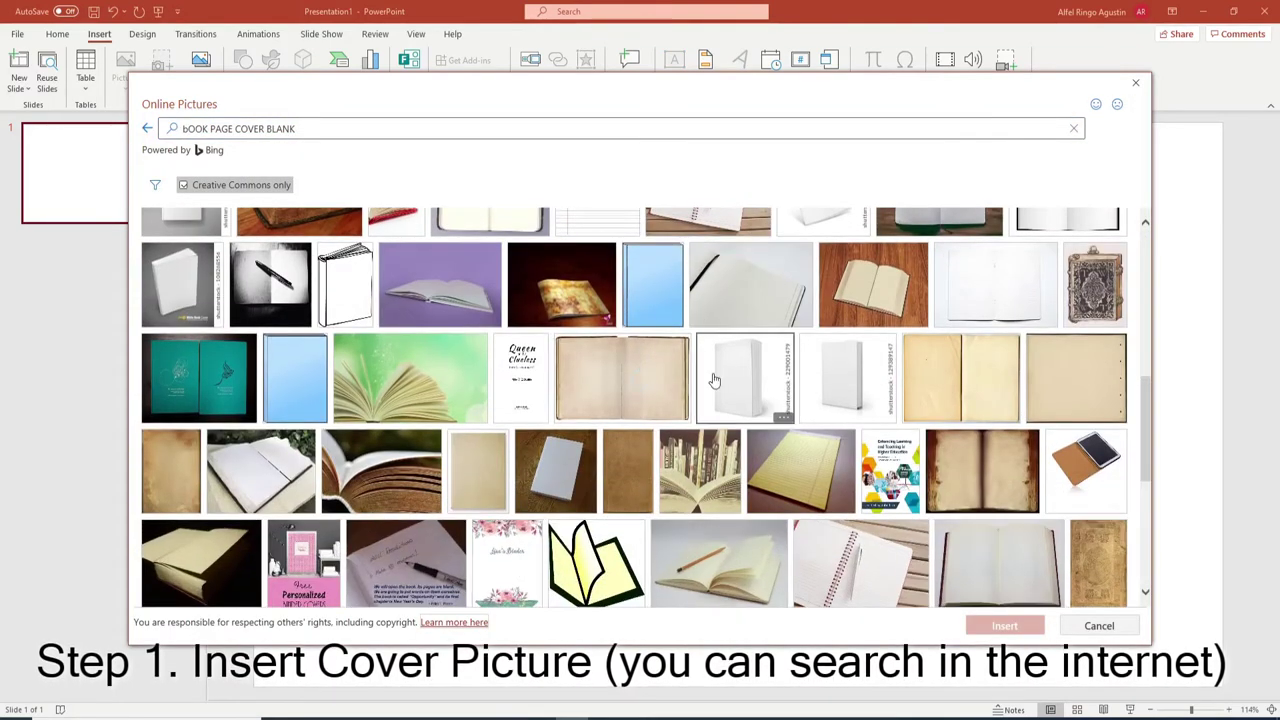
scroll(714, 380, down, 1)
scroll(675, 385, down, 2)
scroll(675, 385, down, 2)
scroll(675, 385, up, 1)
scroll(606, 317, up, 2)
click(606, 317)
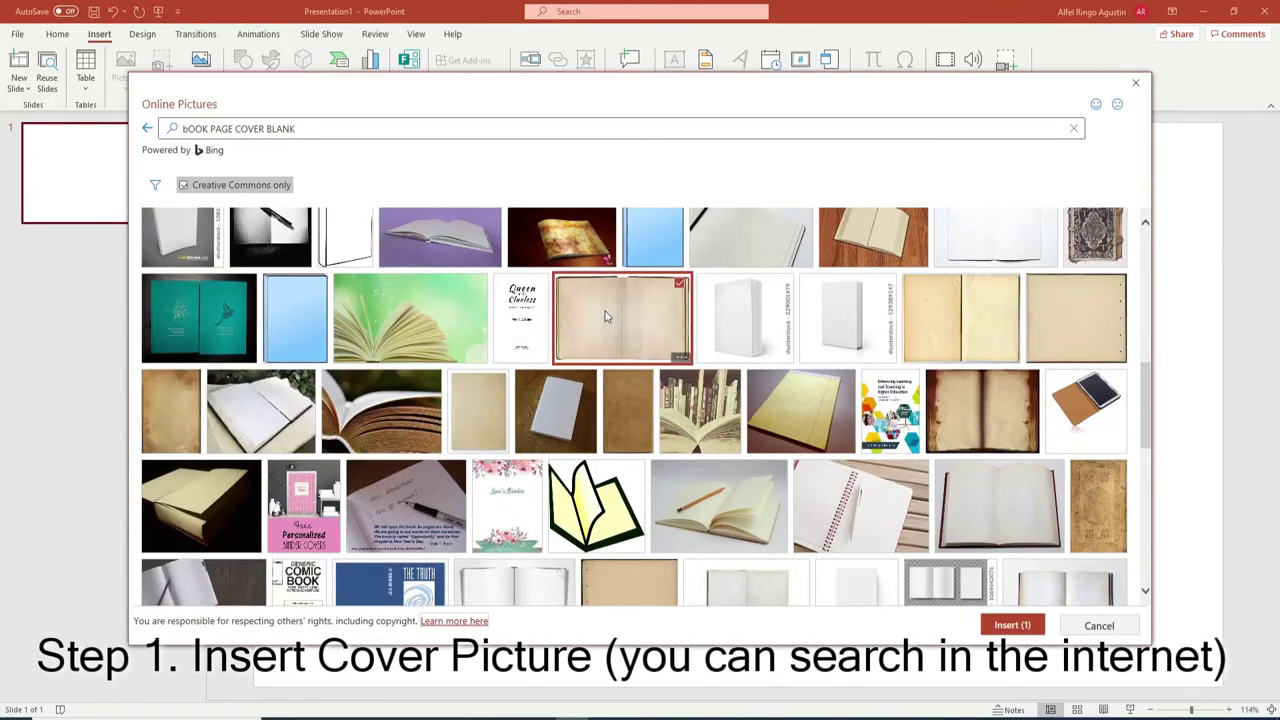
scroll(590, 415, up, 1)
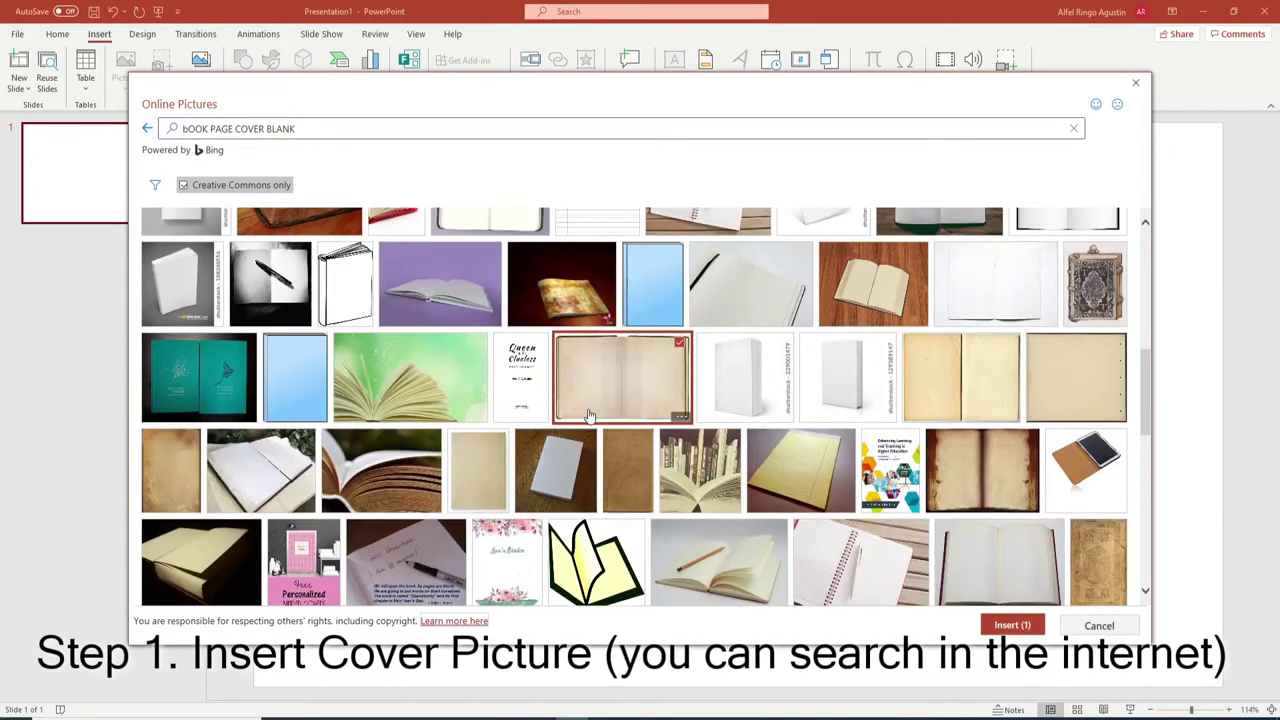
click(662, 353)
scroll(645, 378, down, 5)
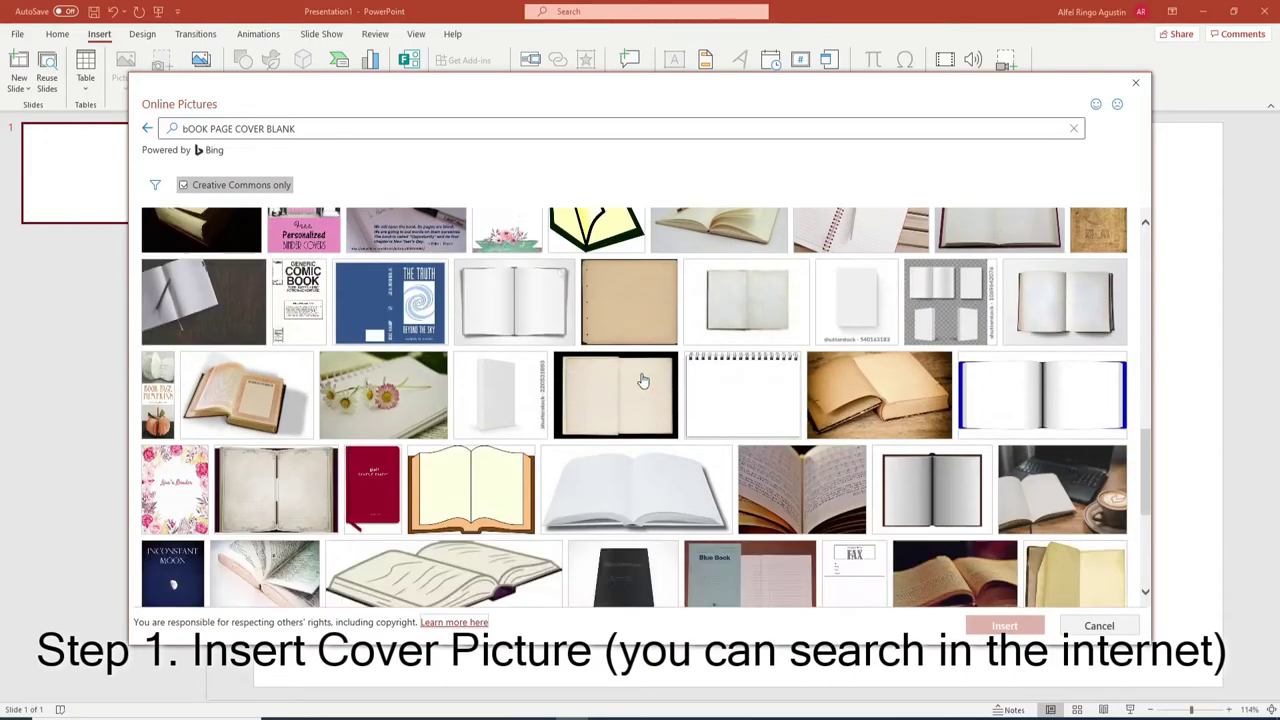
scroll(643, 381, down, 2)
scroll(630, 376, up, 3)
click(620, 372)
Step: Also select the red book cover image and insert both pictures
scroll(610, 369, down, 2)
scroll(600, 365, down, 2)
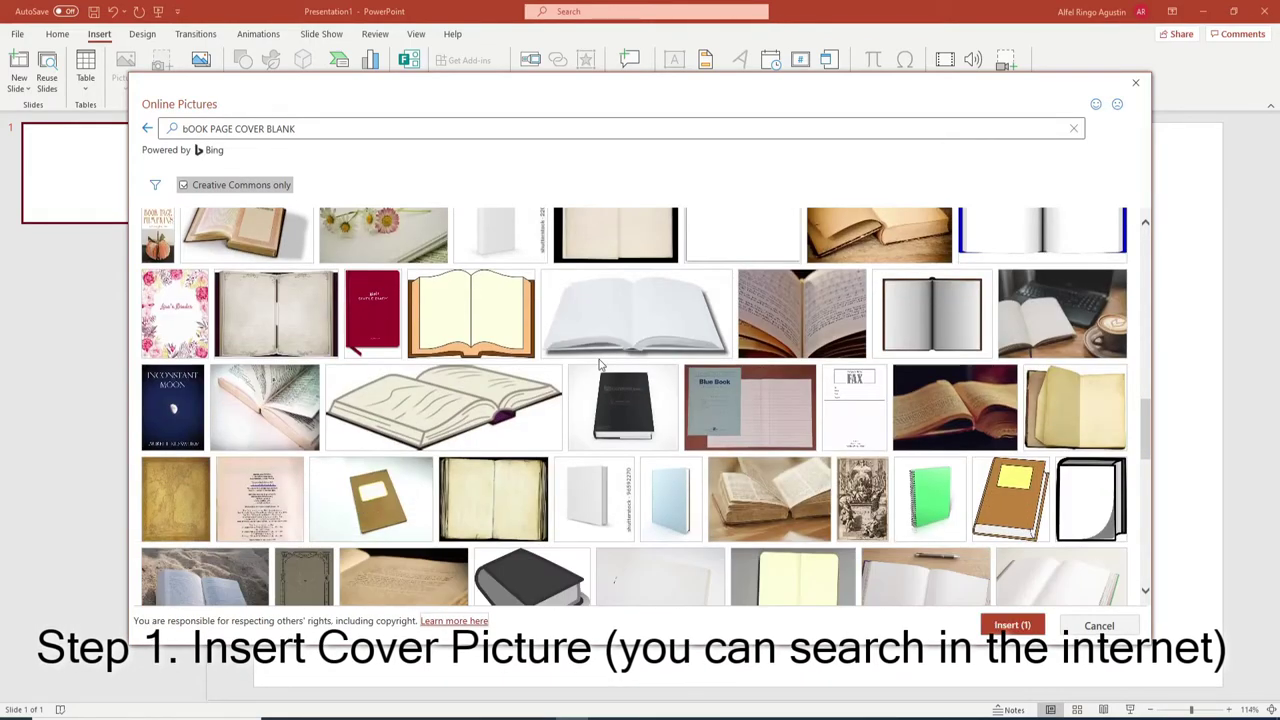
scroll(600, 365, down, 2)
scroll(600, 365, down, 2)
scroll(600, 366, down, 2)
scroll(600, 367, down, 1)
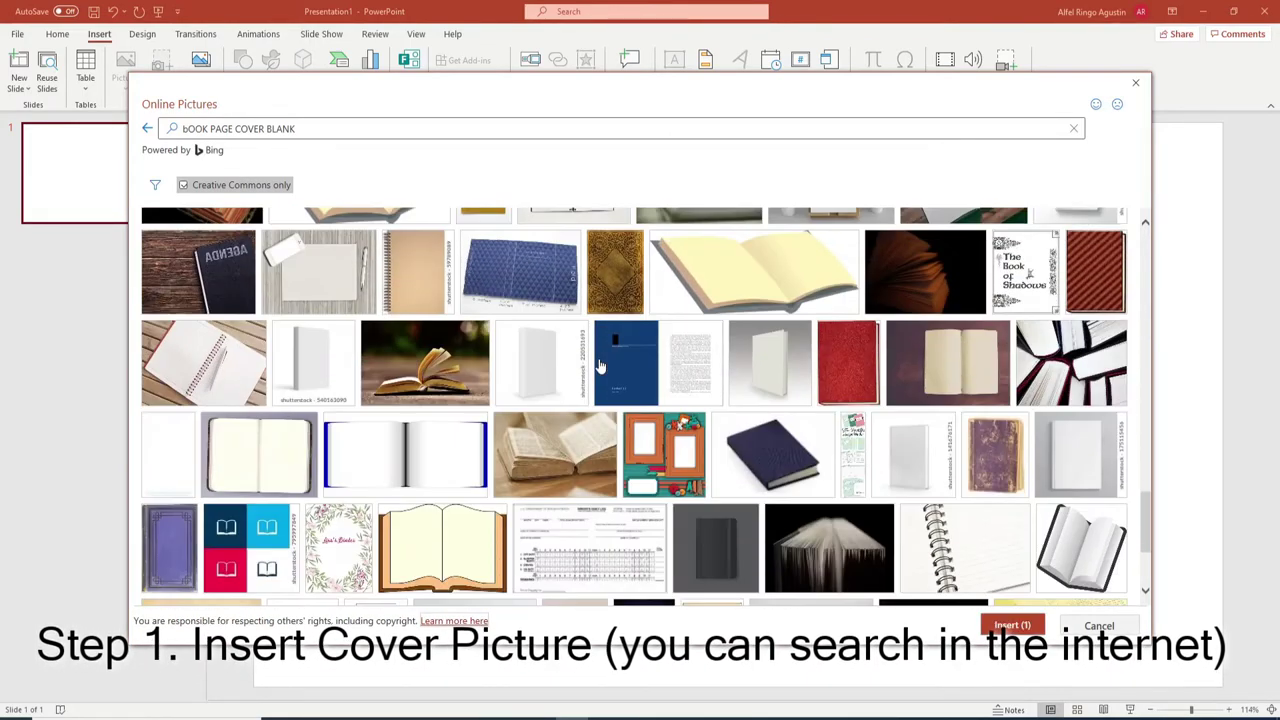
click(860, 365)
click(1012, 625)
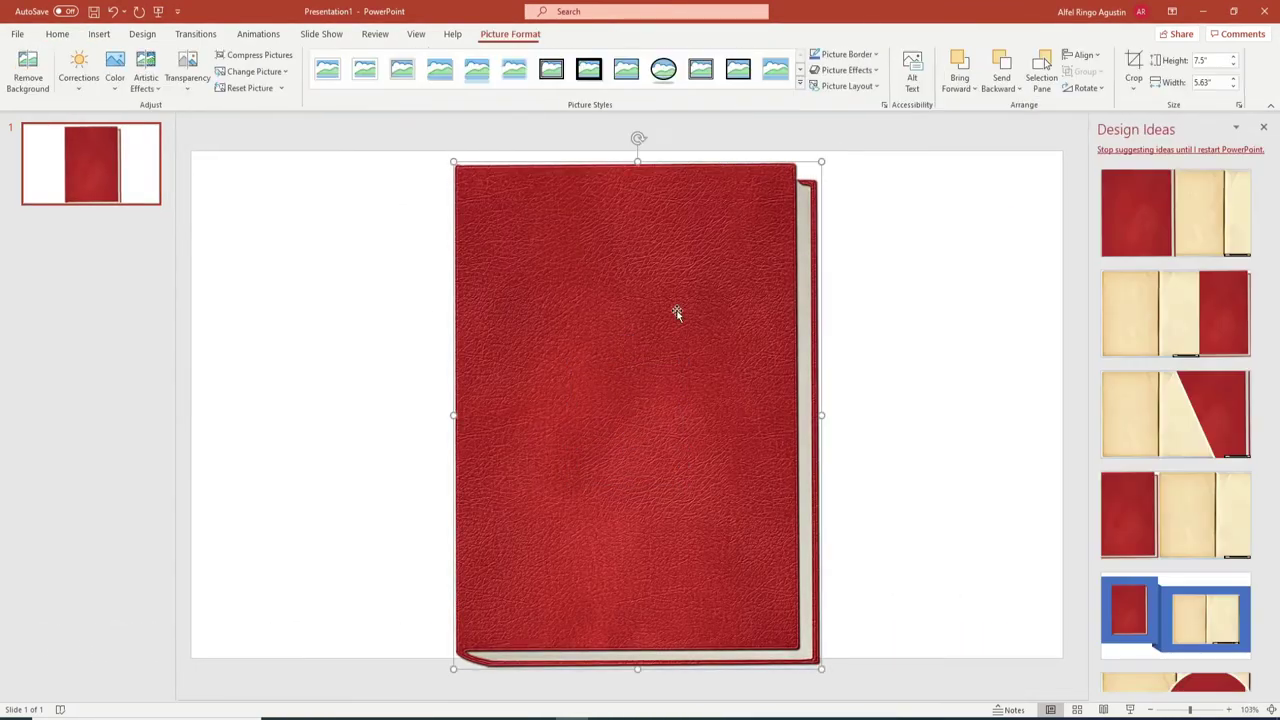
Step: Separate the two pictures and delete the open-book picture's attribution caption
drag(616, 389, 828, 358)
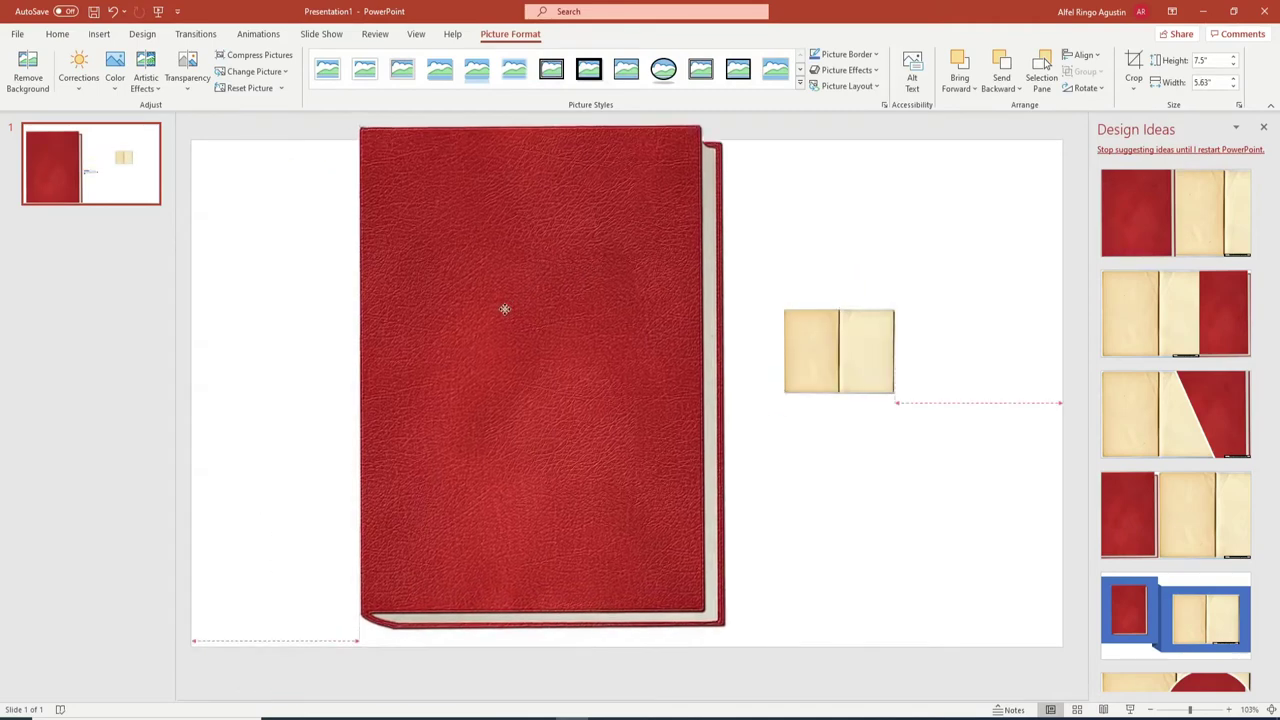
drag(503, 303, 440, 320)
click(620, 455)
key(Delete)
Step: Add a second slide and move the open-book picture onto it
click(109, 204)
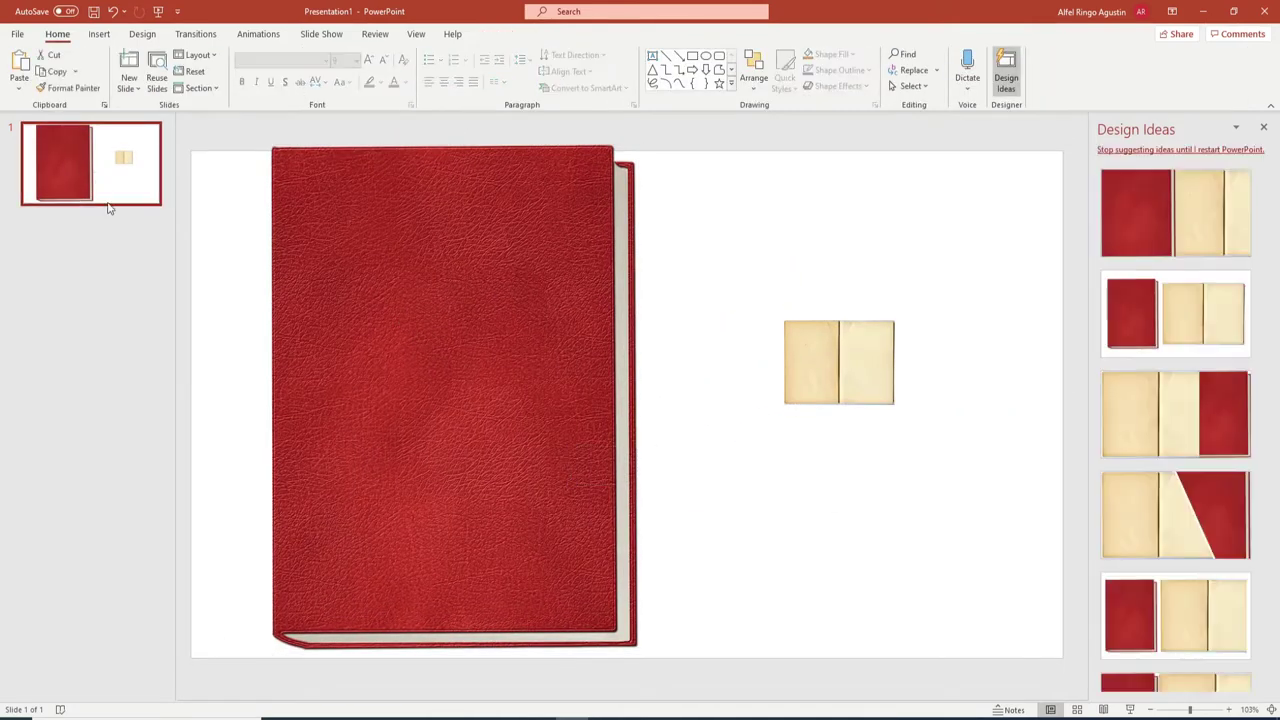
key(Return)
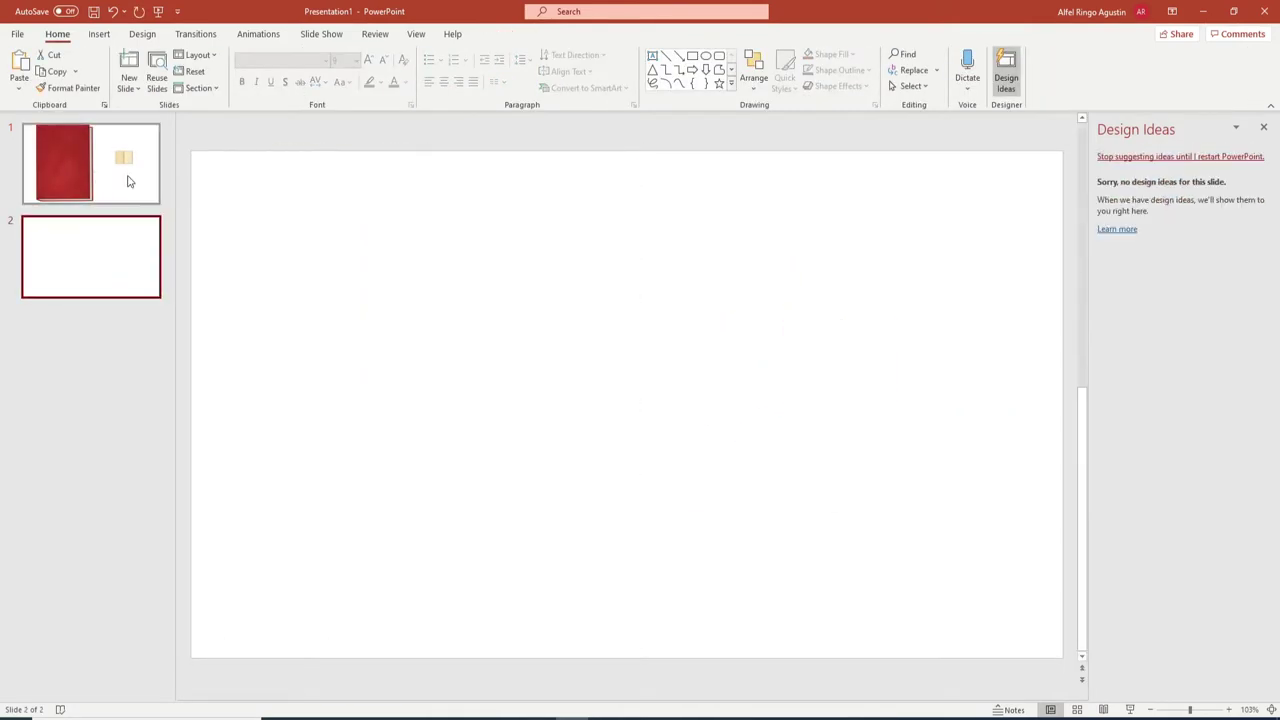
click(129, 189)
click(851, 361)
key(ctrl+x)
click(114, 277)
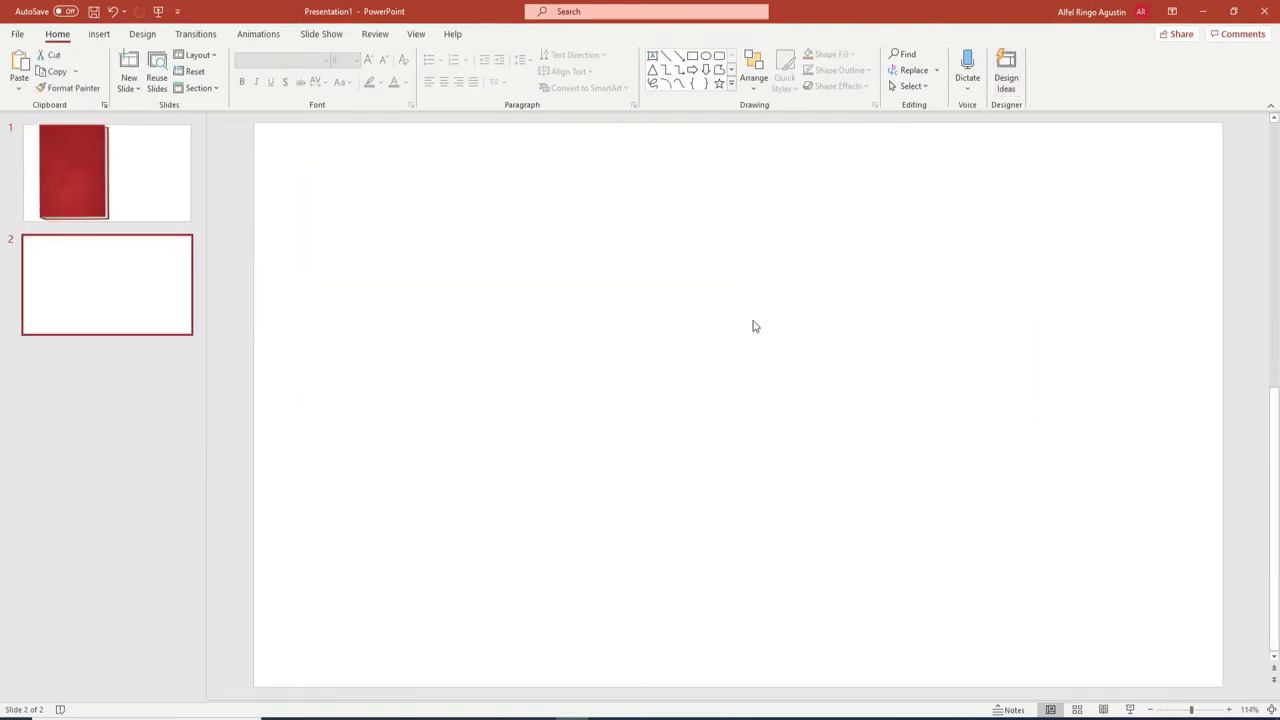
key(ctrl+v)
Step: Enlarge the open-book picture to fill slide 2
mouse_move(930, 356)
mouse_down()
mouse_move(819, 356)
mouse_move(273, 169)
mouse_up()
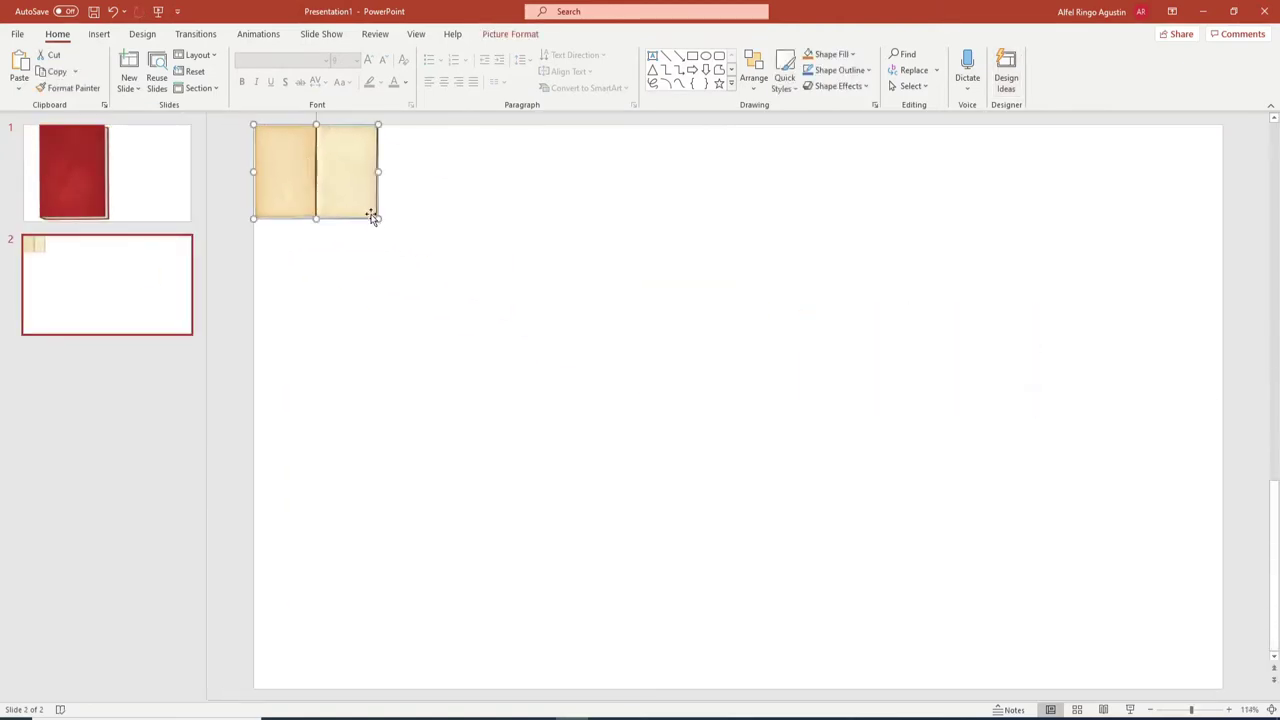
scroll(379, 220, down, 2)
drag(420, 242, 958, 468)
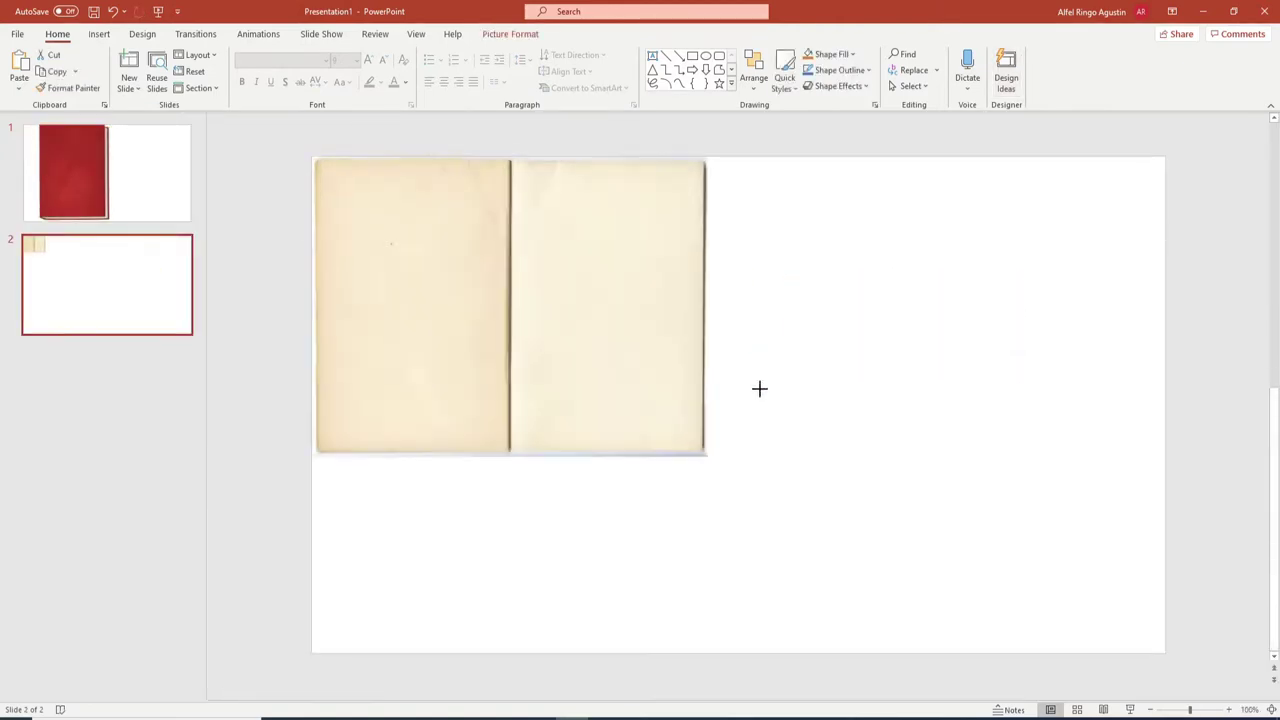
drag(968, 406, 1165, 406)
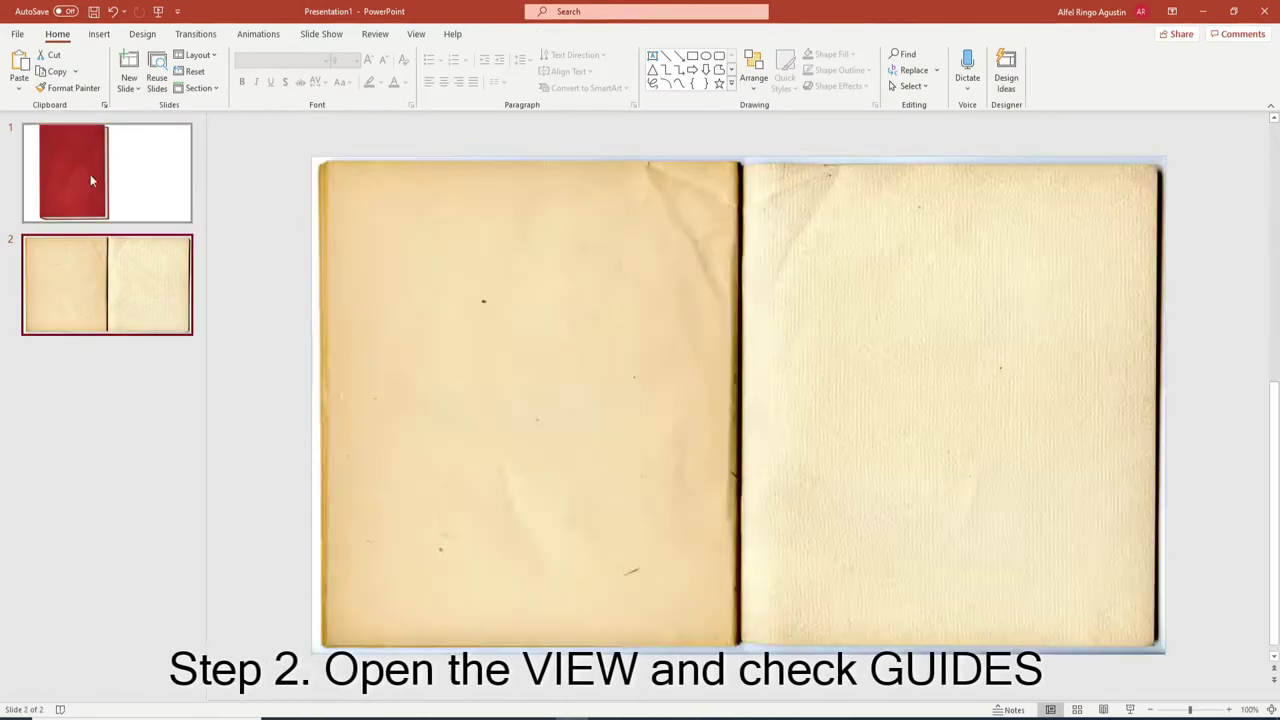
click(90, 174)
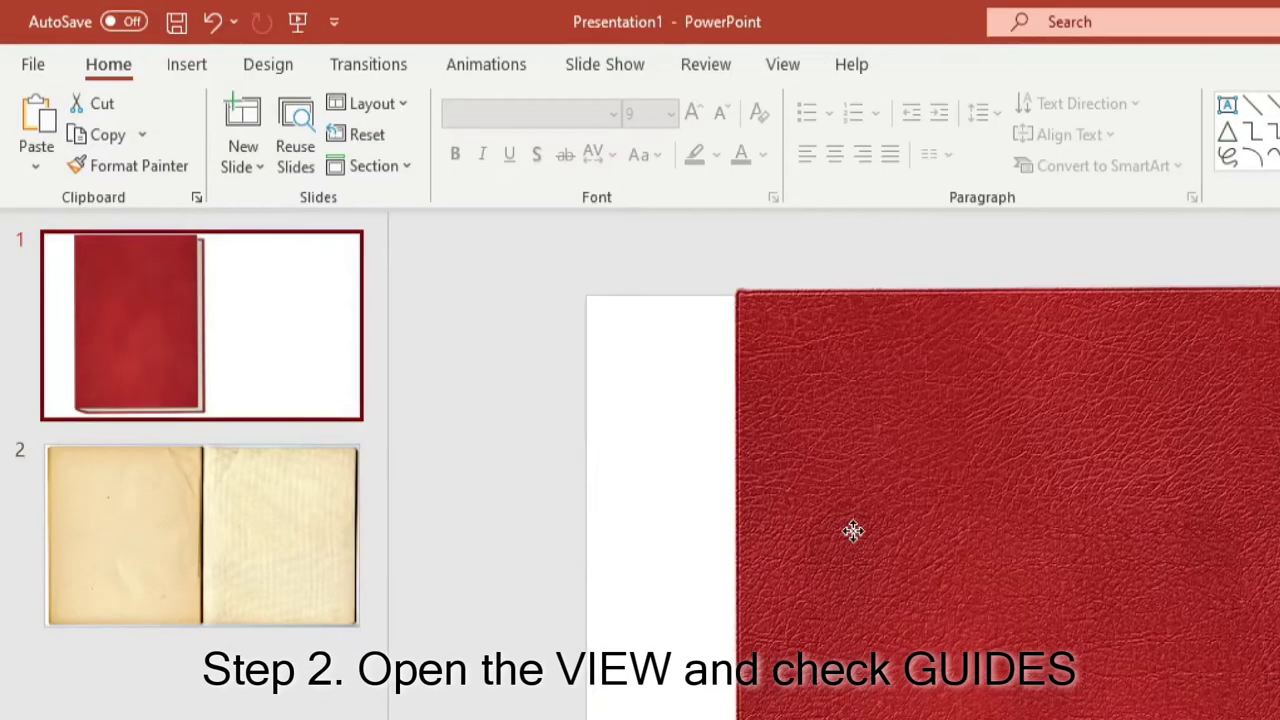
Step: Turn on guides and place the red cover on slide 1's right half, widened to the edge
click(605, 393)
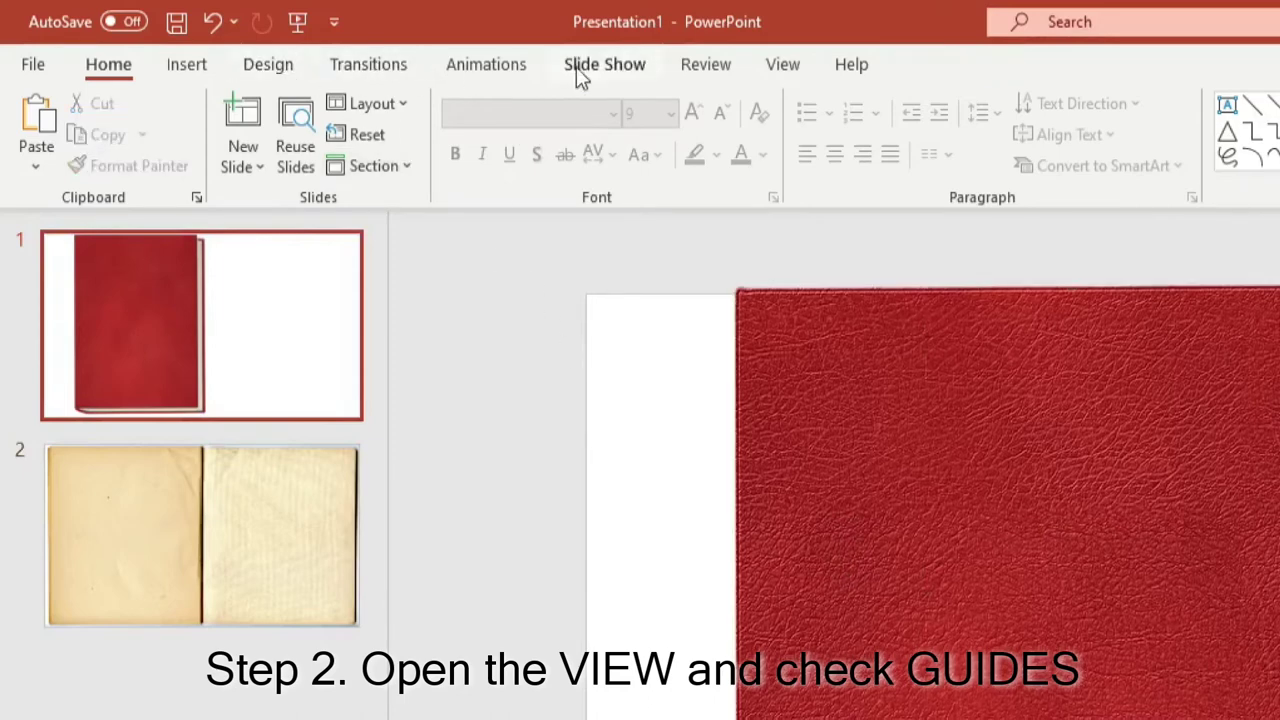
click(788, 70)
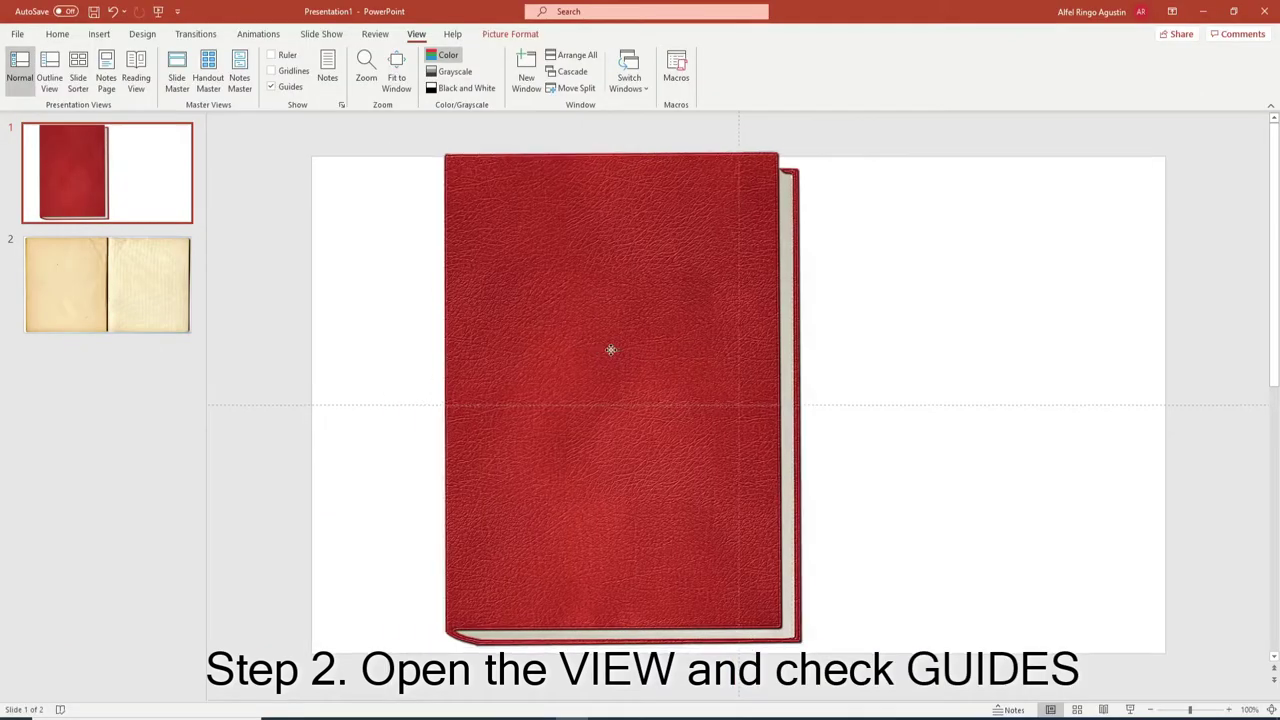
drag(608, 343, 894, 351)
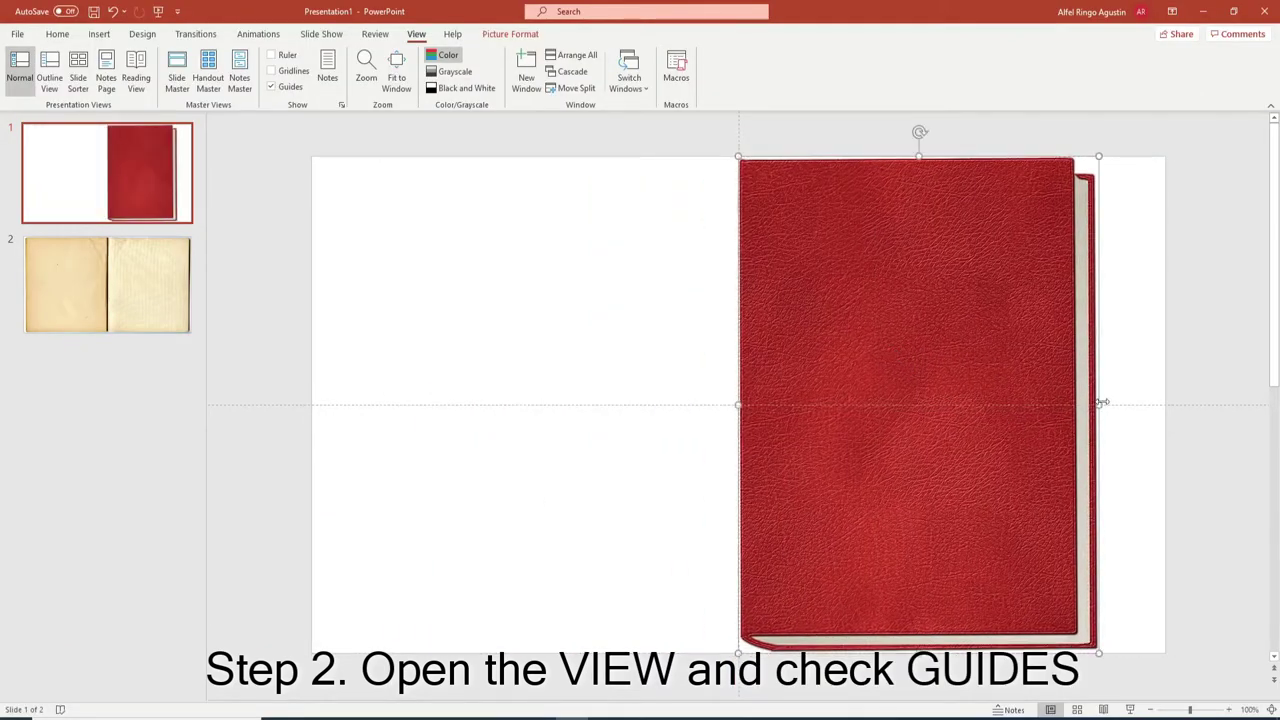
drag(1100, 404, 1157, 406)
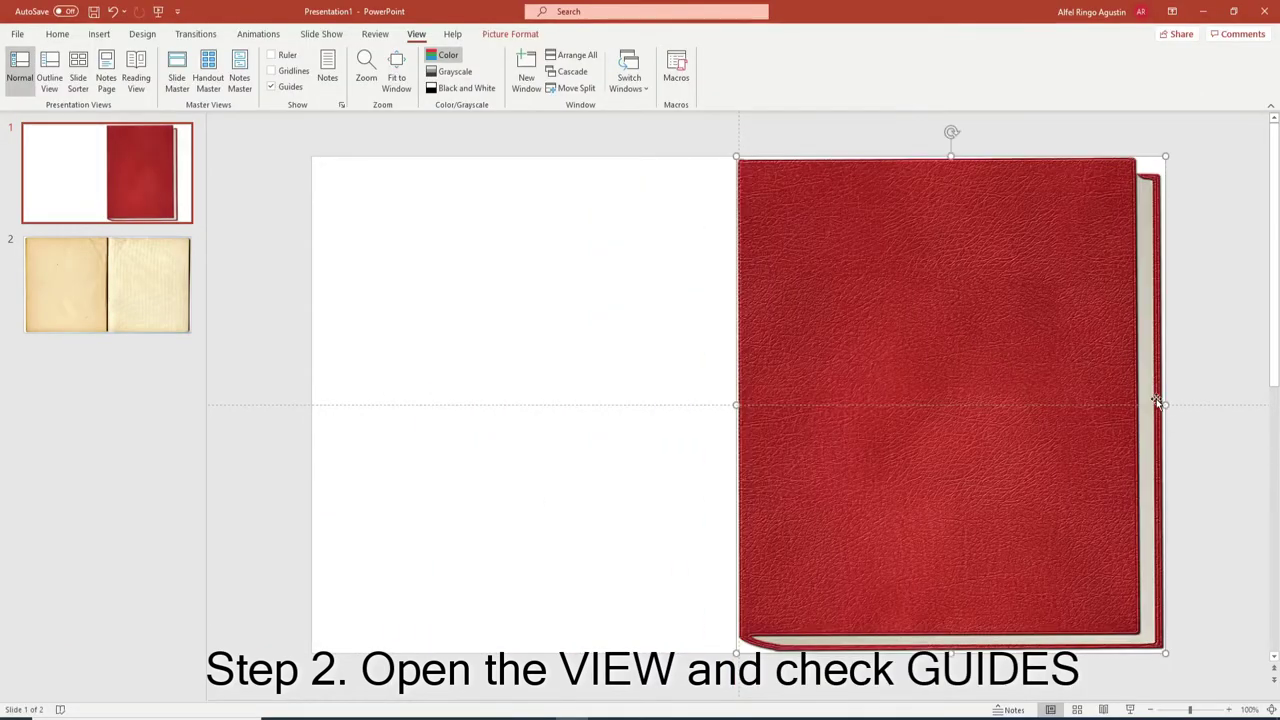
key(Escape)
click(180, 300)
click(709, 417)
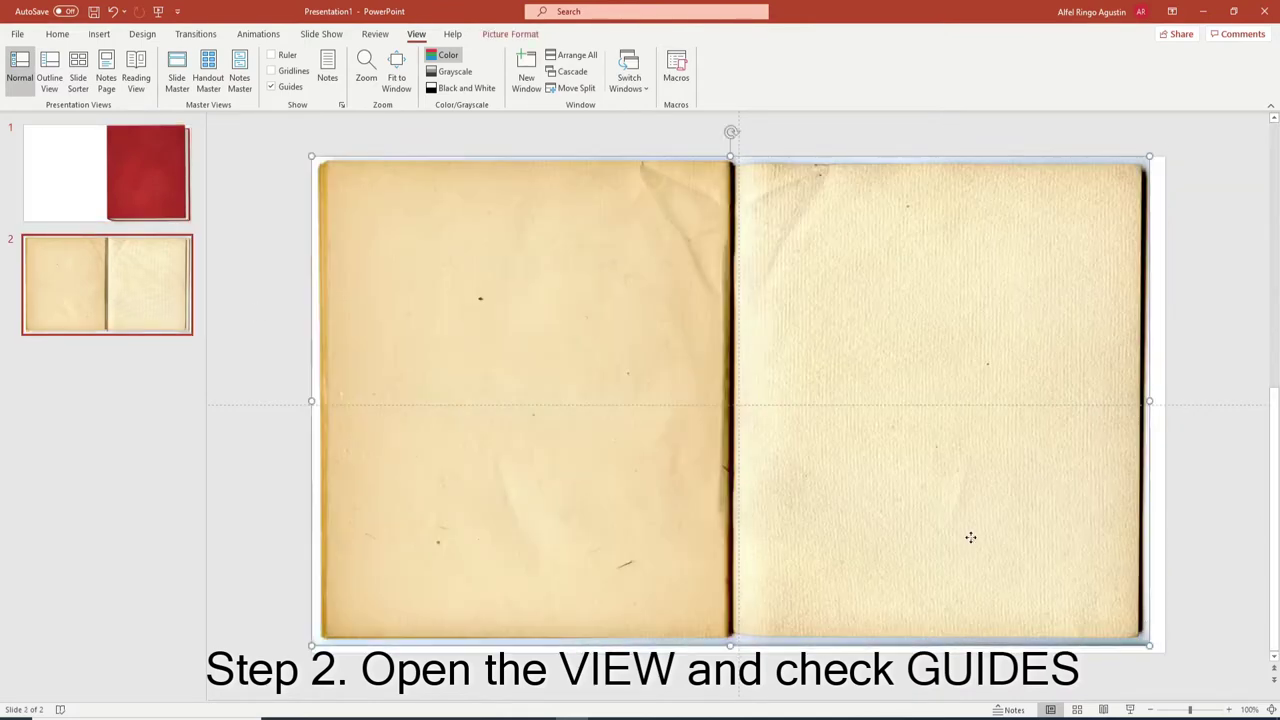
Step: Crop the open-book picture slightly on all sides and centre it on slide 2
double_click(971, 530)
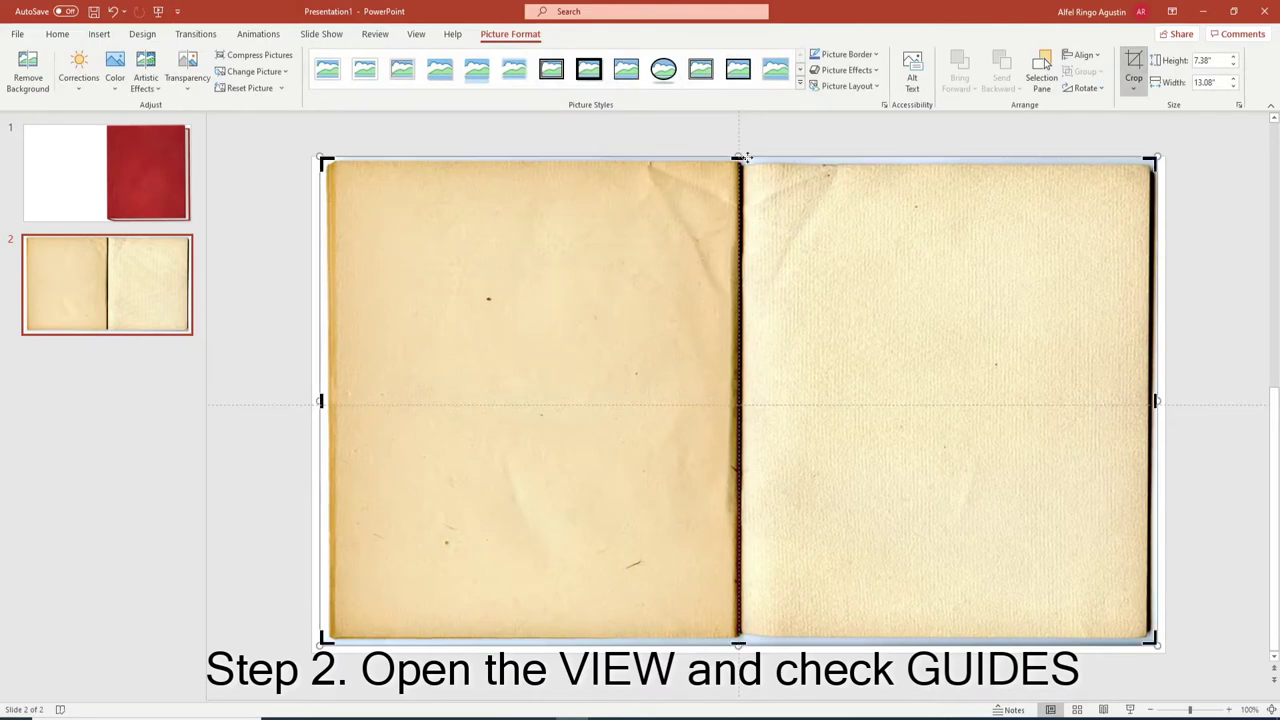
drag(742, 157, 742, 163)
drag(733, 647, 737, 636)
drag(1154, 401, 1150, 400)
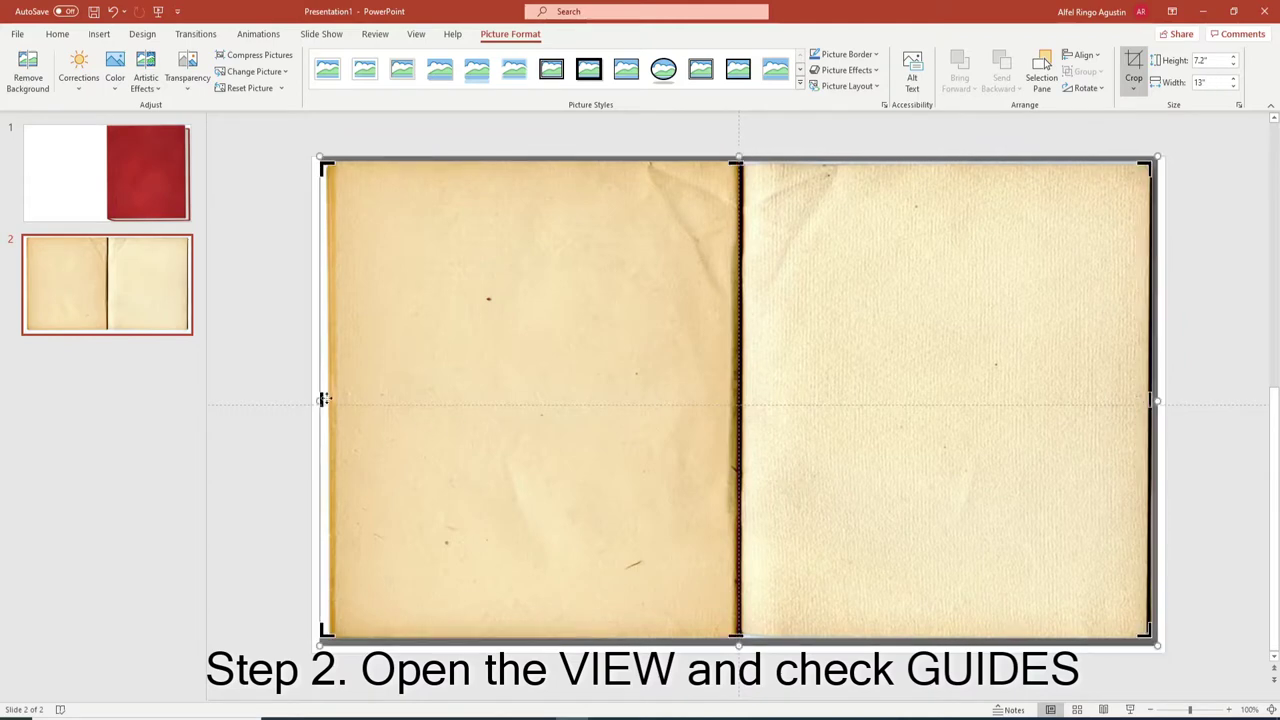
drag(321, 399, 328, 399)
click(1133, 68)
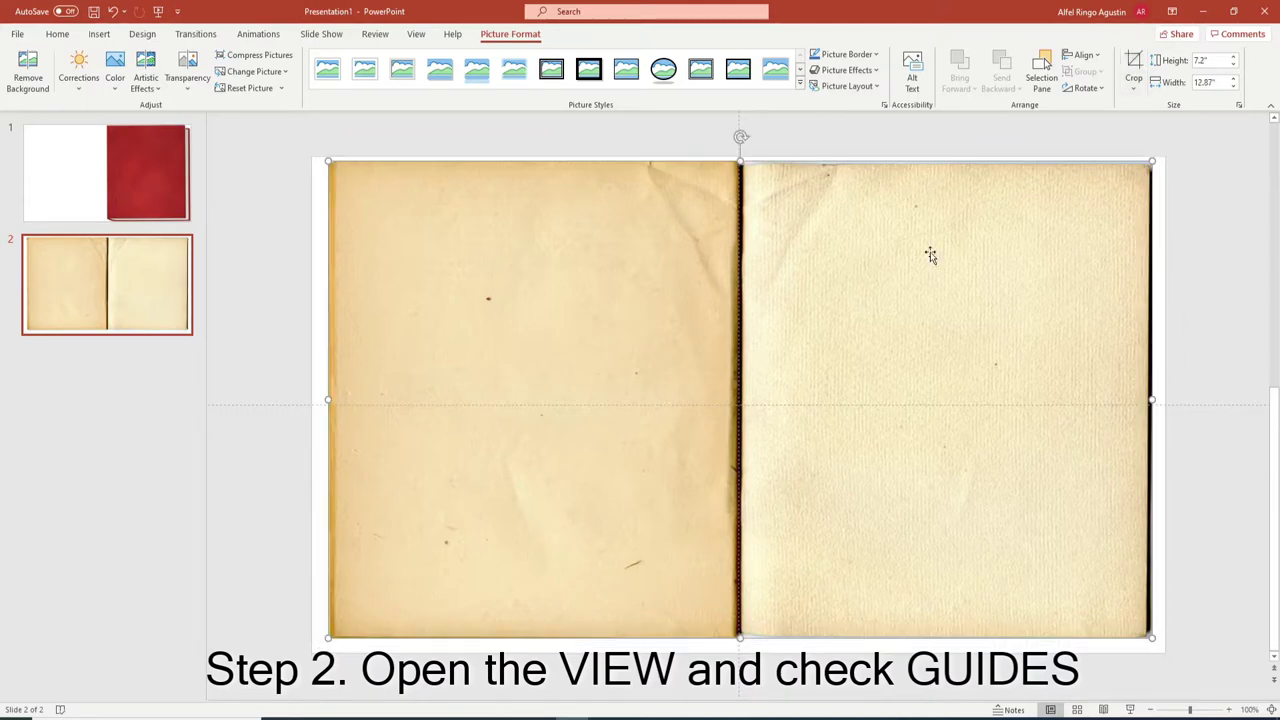
drag(1151, 161, 1145, 168)
drag(963, 274, 947, 285)
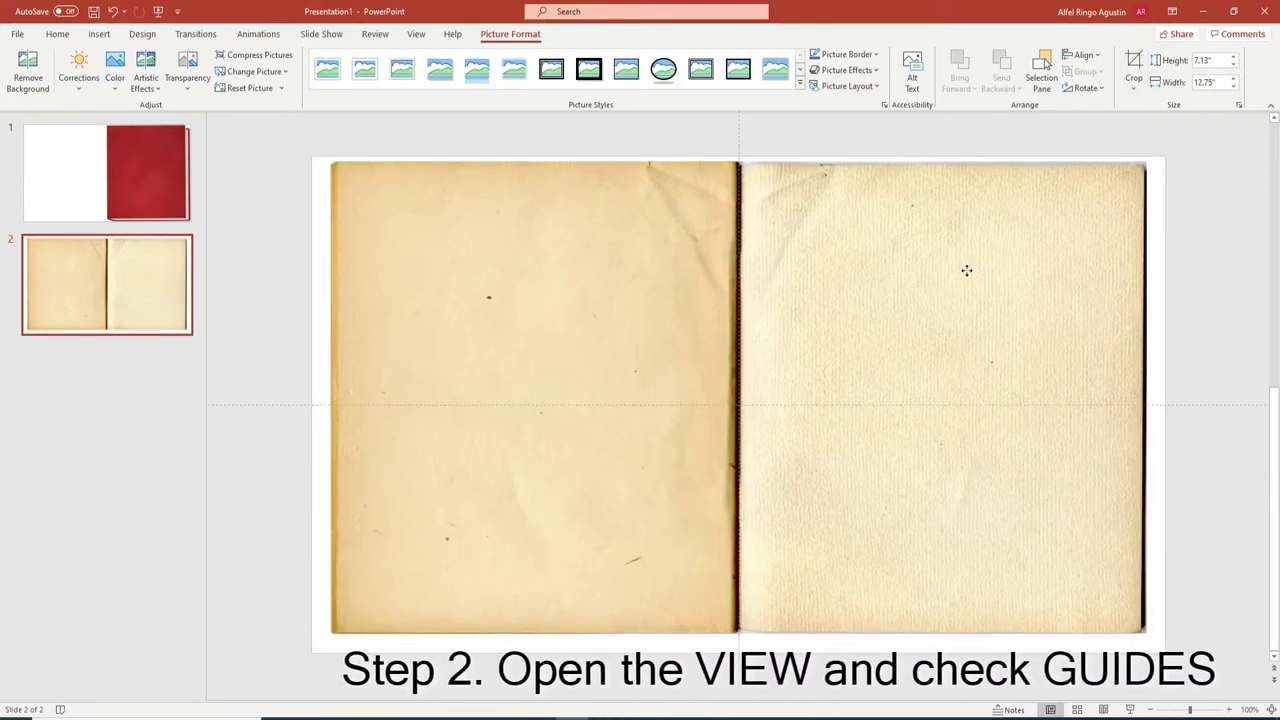
Step: Duplicate the red book cover slide
click(131, 190)
click(140, 284)
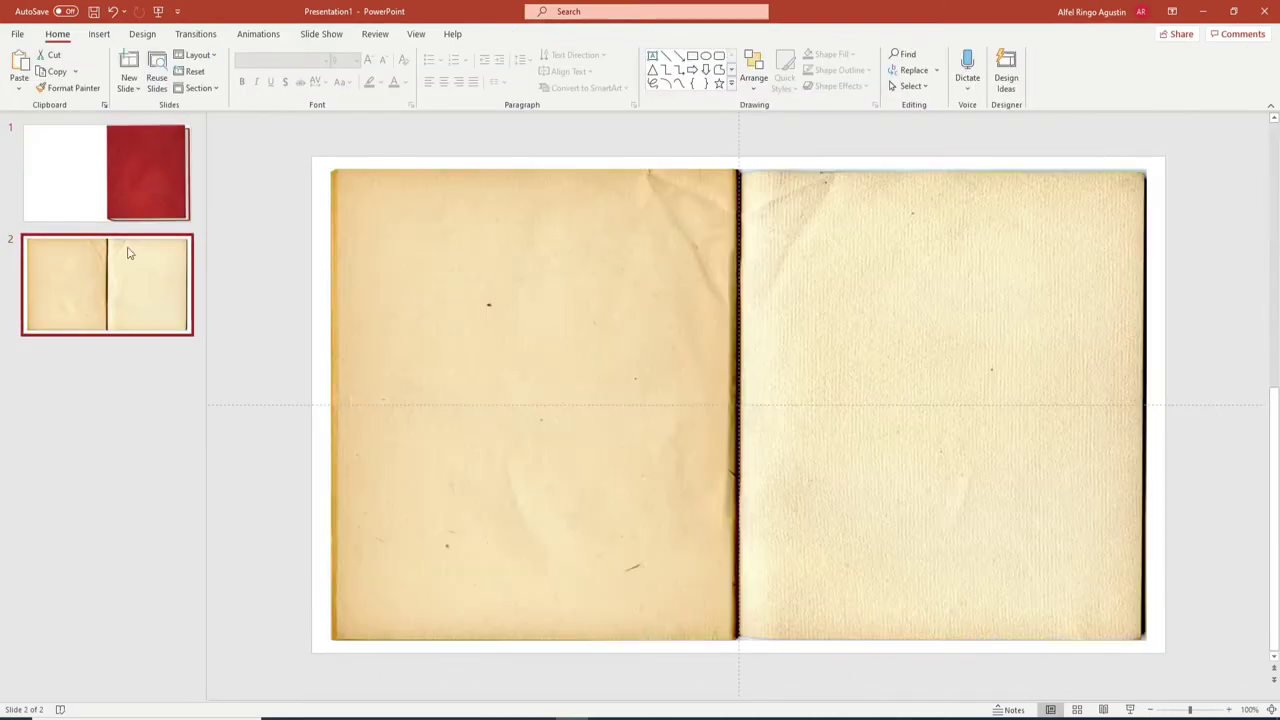
click(125, 211)
key(ctrl+d)
Step: Move the copied cover after slide 2, flip the book horizontally, and place it on the left half
drag(142, 328, 160, 414)
click(789, 346)
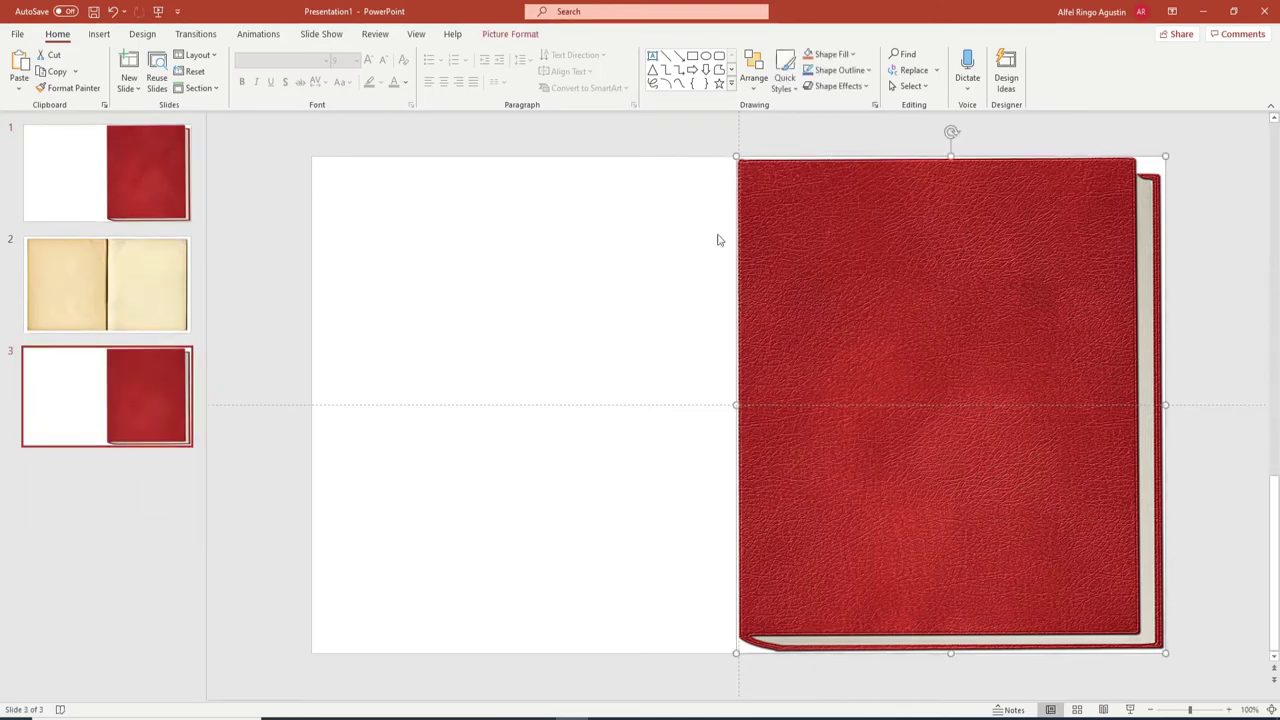
click(505, 36)
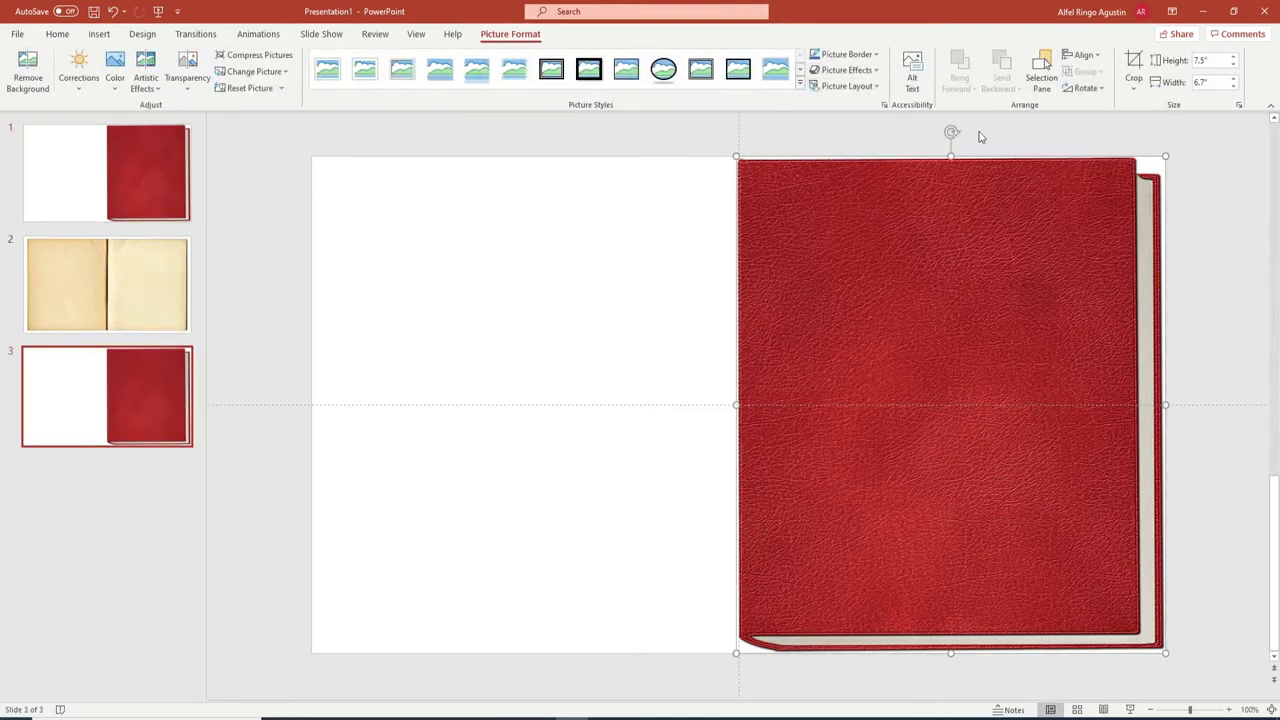
click(1085, 88)
click(1080, 165)
drag(1006, 316, 582, 317)
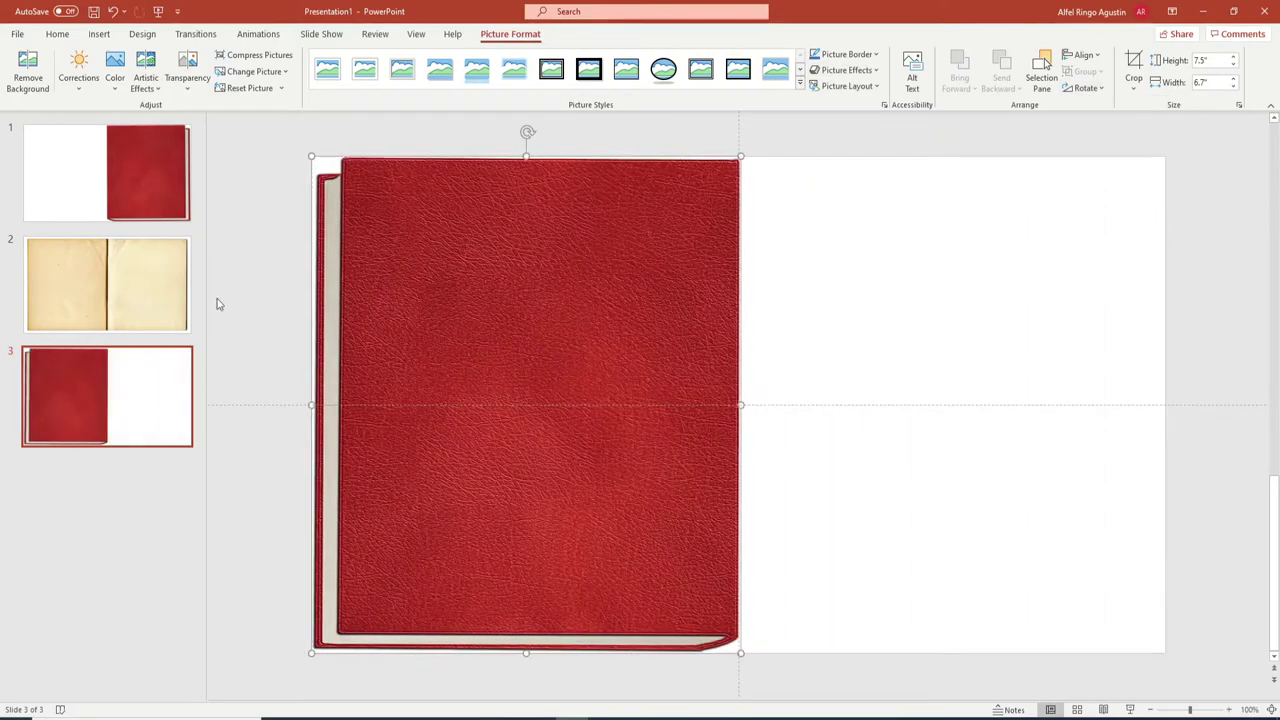
Step: Review the three slides and return to the first cover slide
click(117, 205)
click(100, 290)
click(93, 381)
click(128, 187)
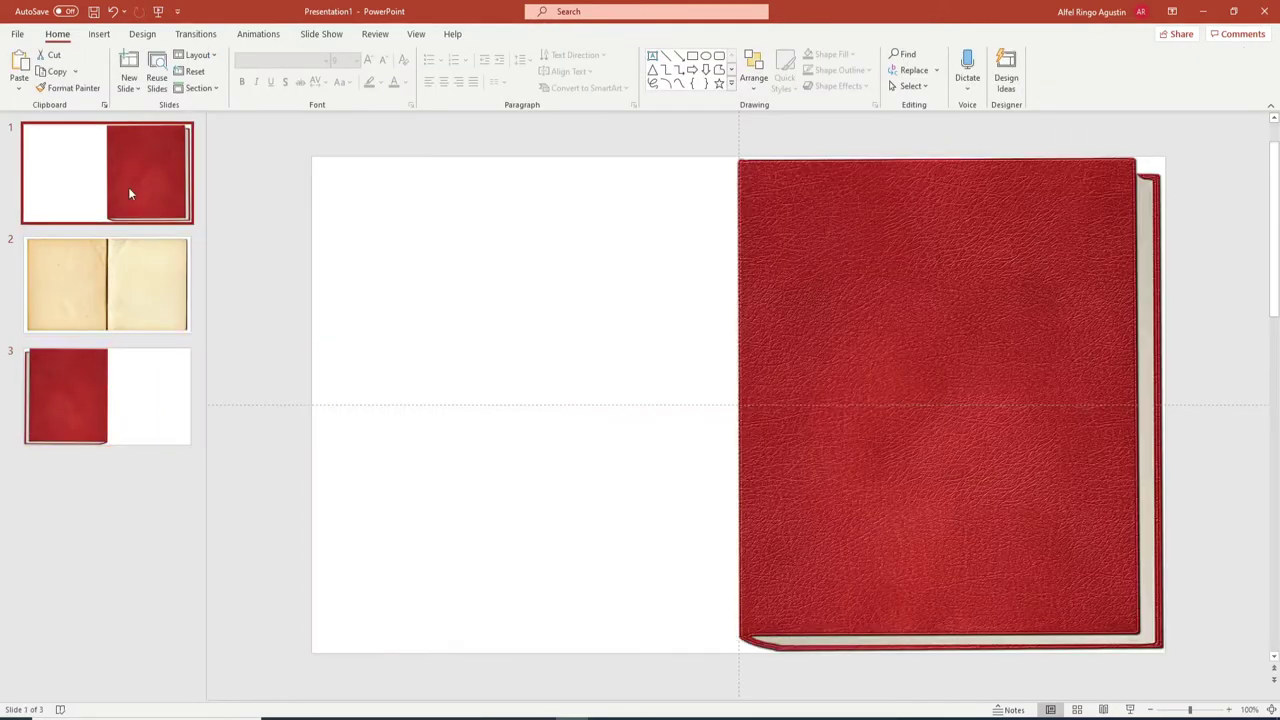
click(99, 34)
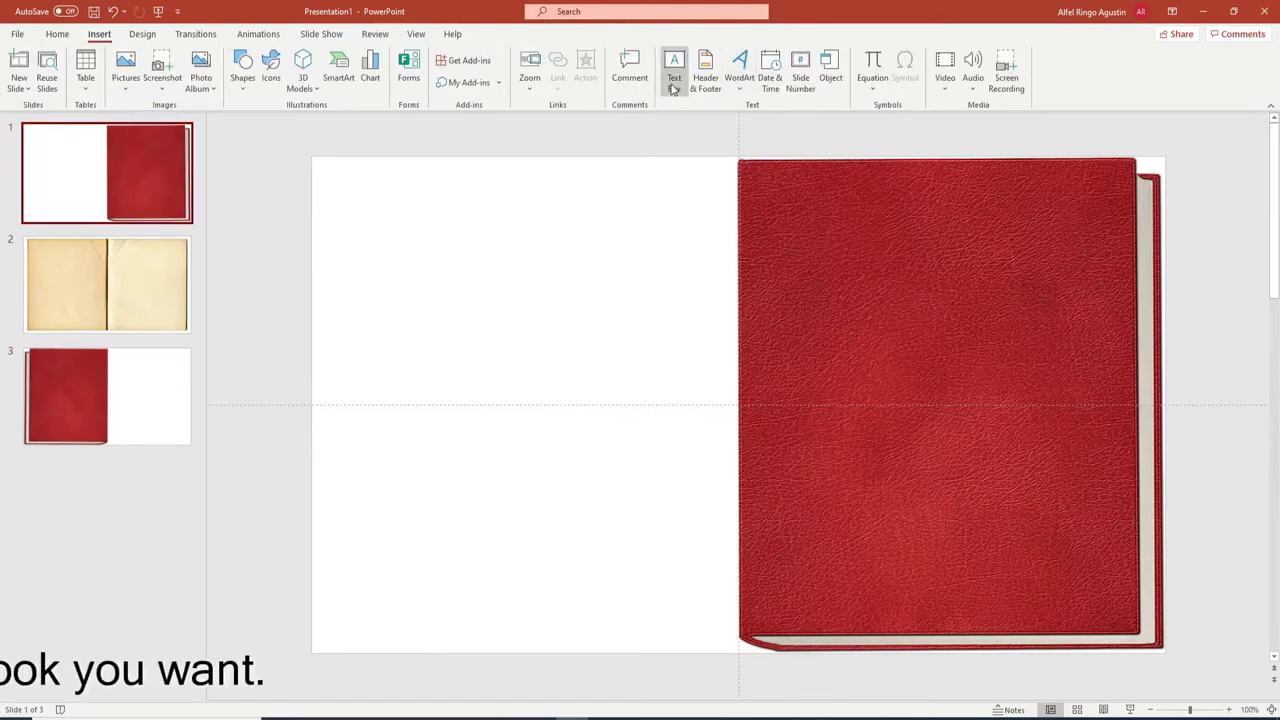
Step: Add grey WordArt 'TOUR TITLE HERE', wrapped onto two lines at the top of the cover
click(746, 84)
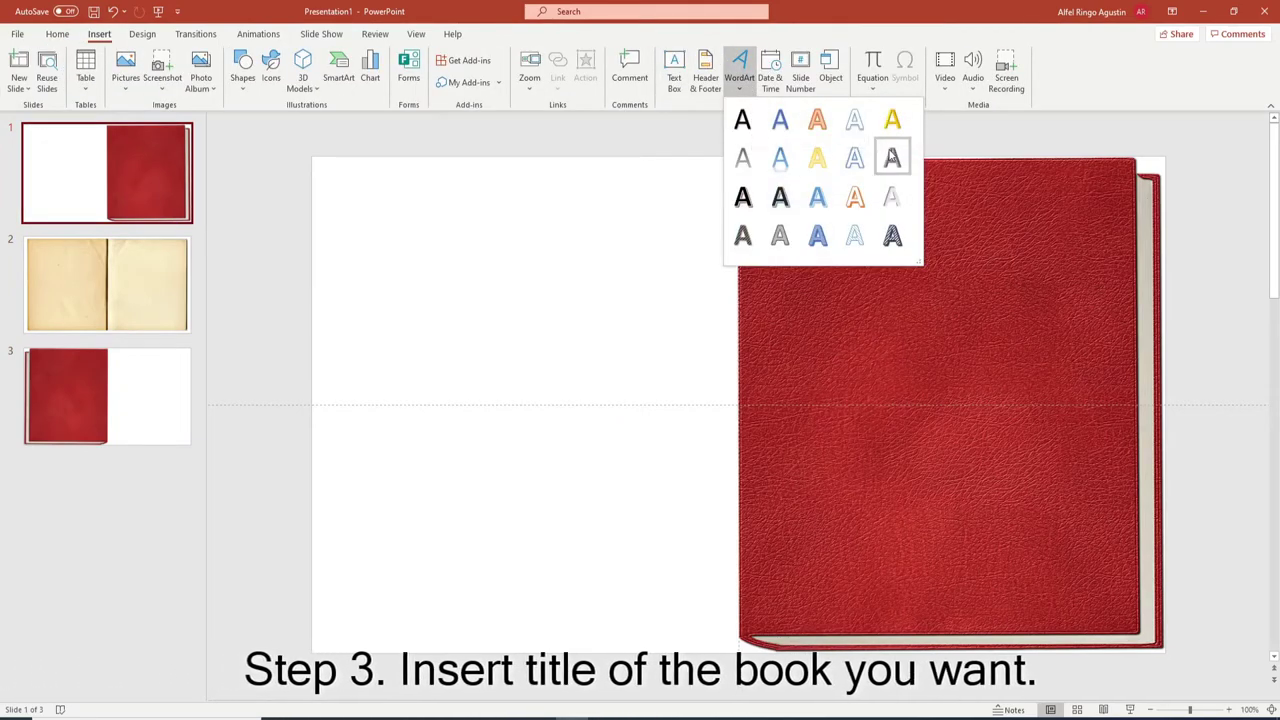
click(892, 158)
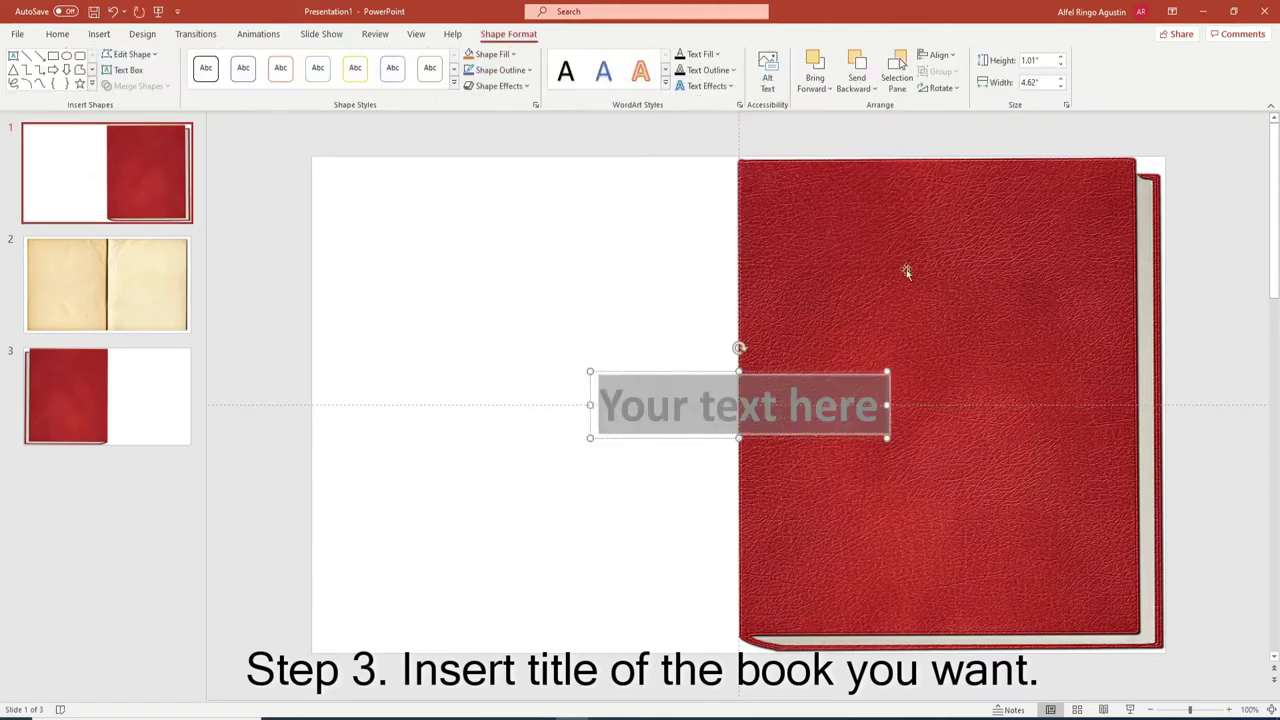
text(TOUR TITLE HERE)
key(ctrl+a)
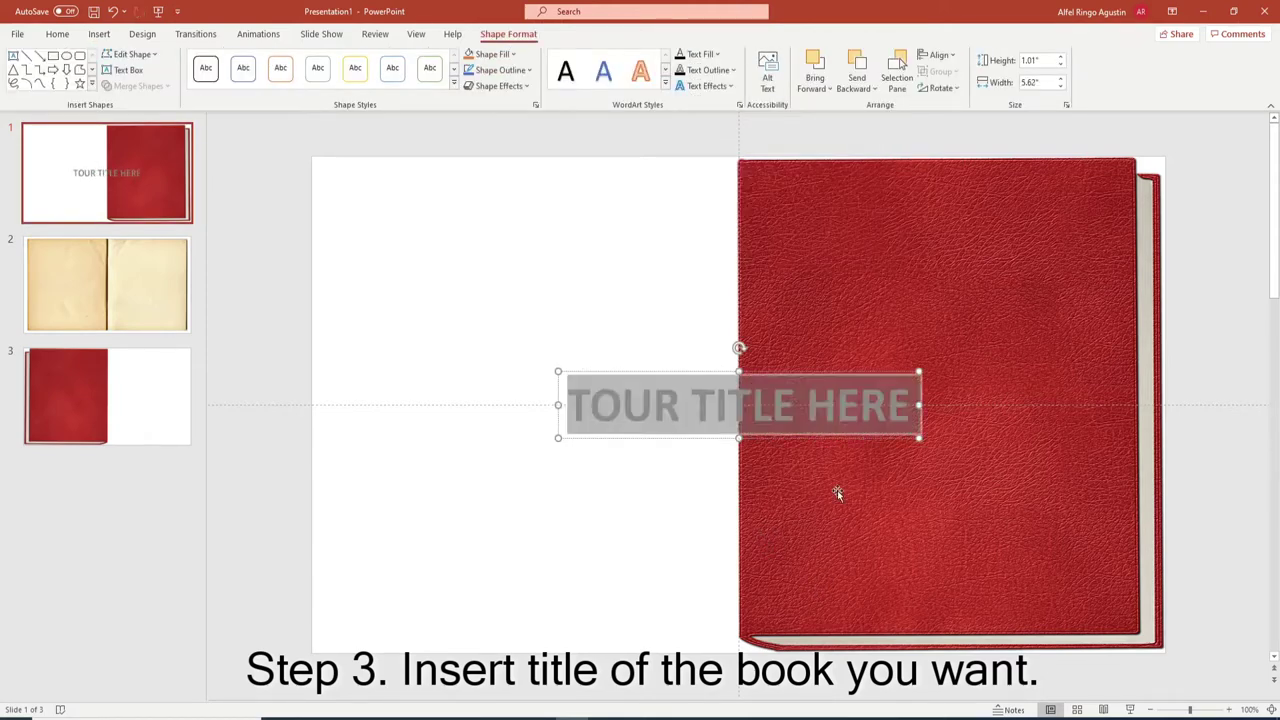
drag(921, 405, 862, 405)
drag(817, 368, 1040, 193)
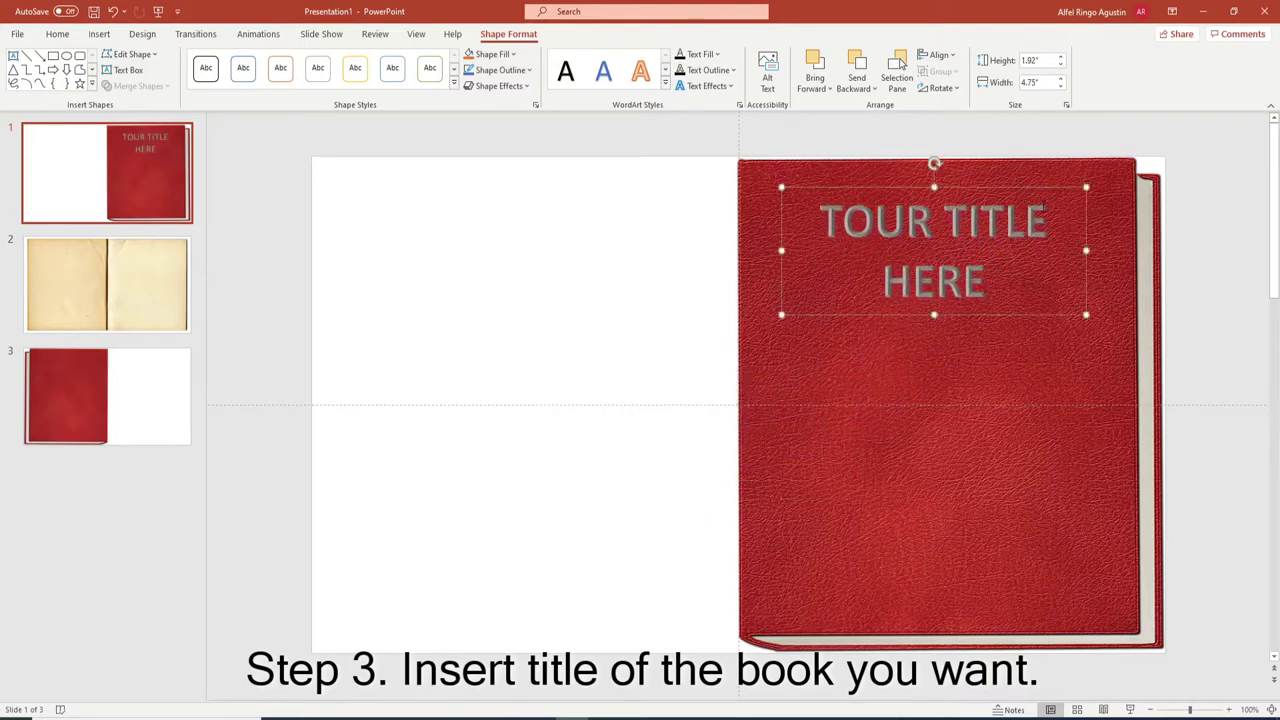
Step: Open the title's Format Shape text options with the outline settings expanded
right_click(1086, 193)
click(1130, 551)
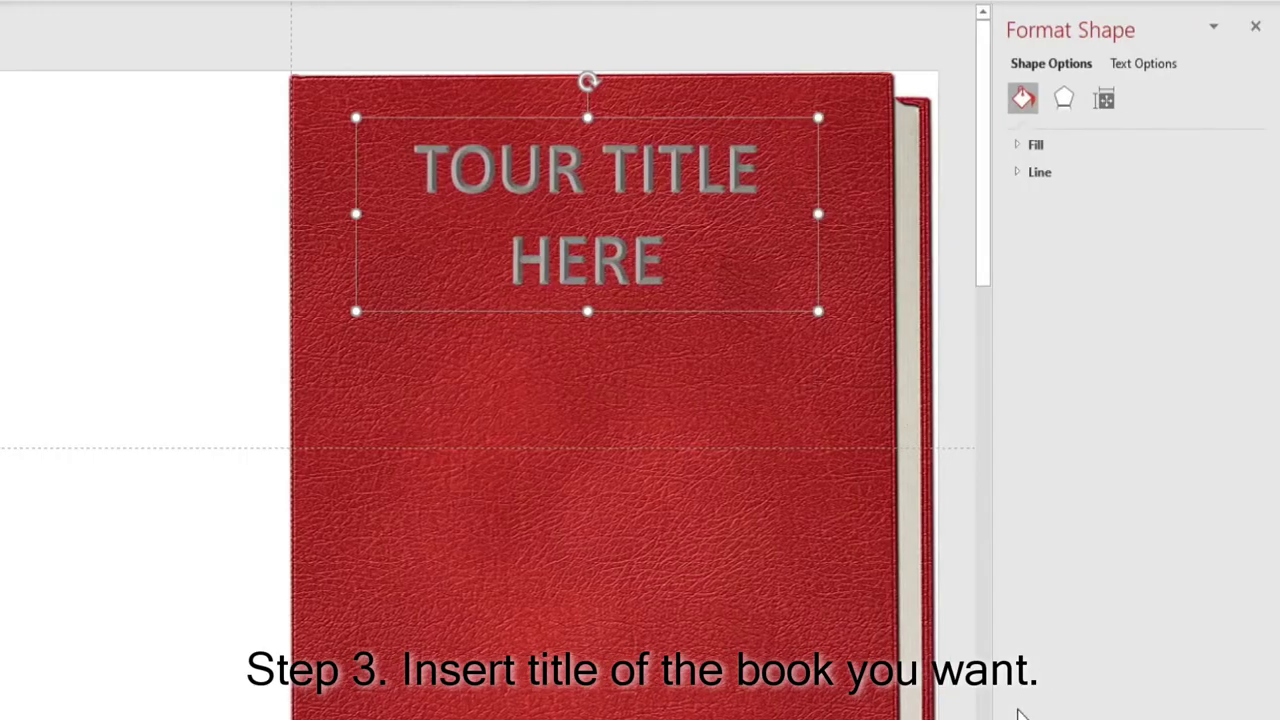
click(1120, 64)
click(1036, 174)
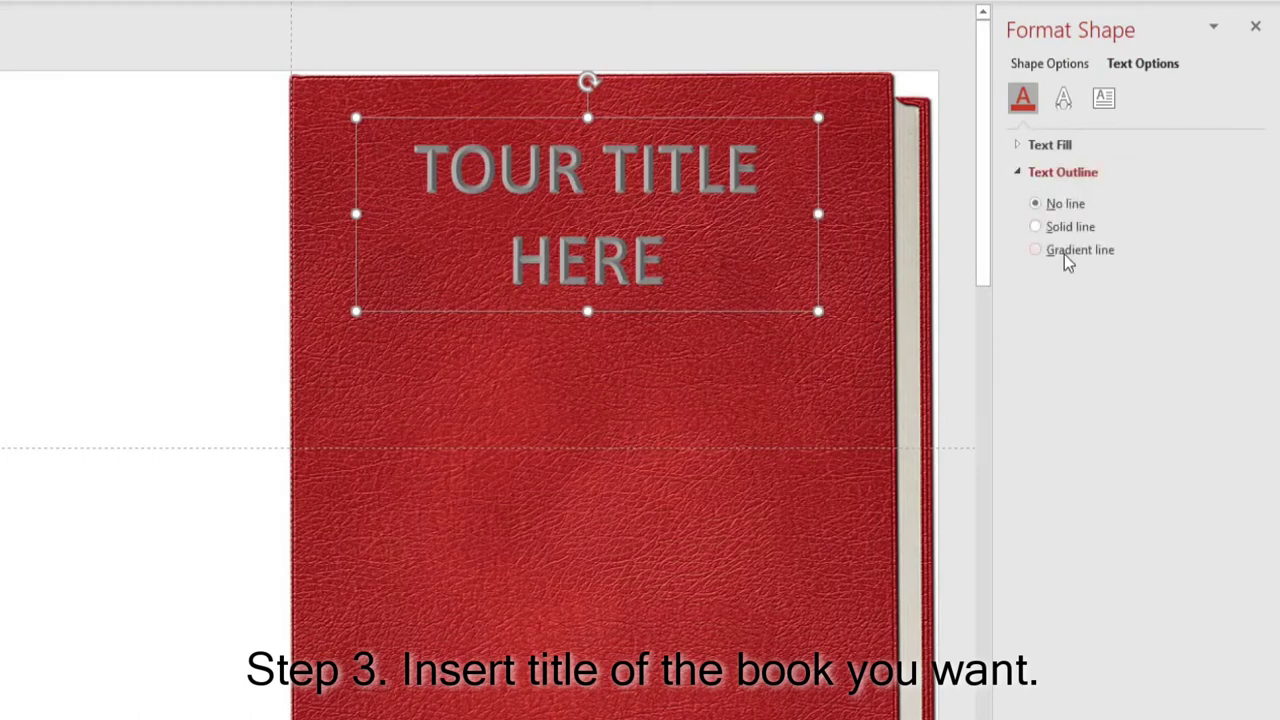
Step: Give the title text a solid dark grey outline
click(1058, 228)
click(1222, 288)
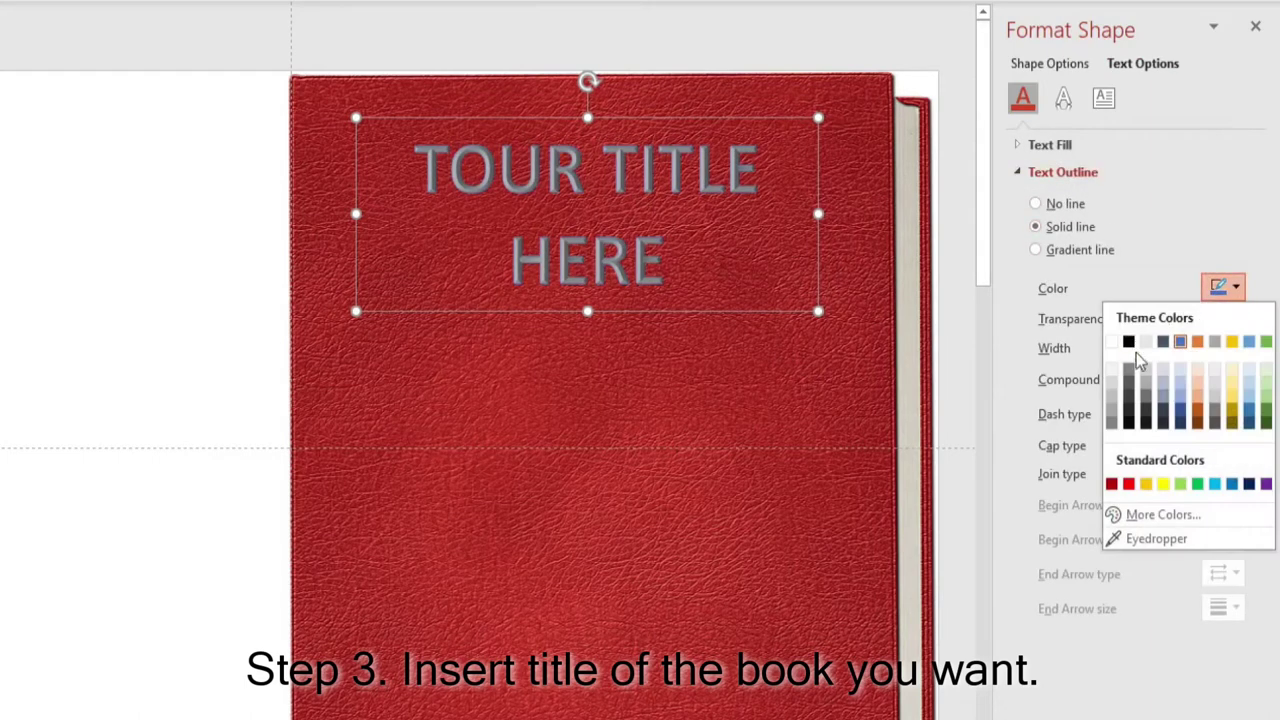
click(1129, 398)
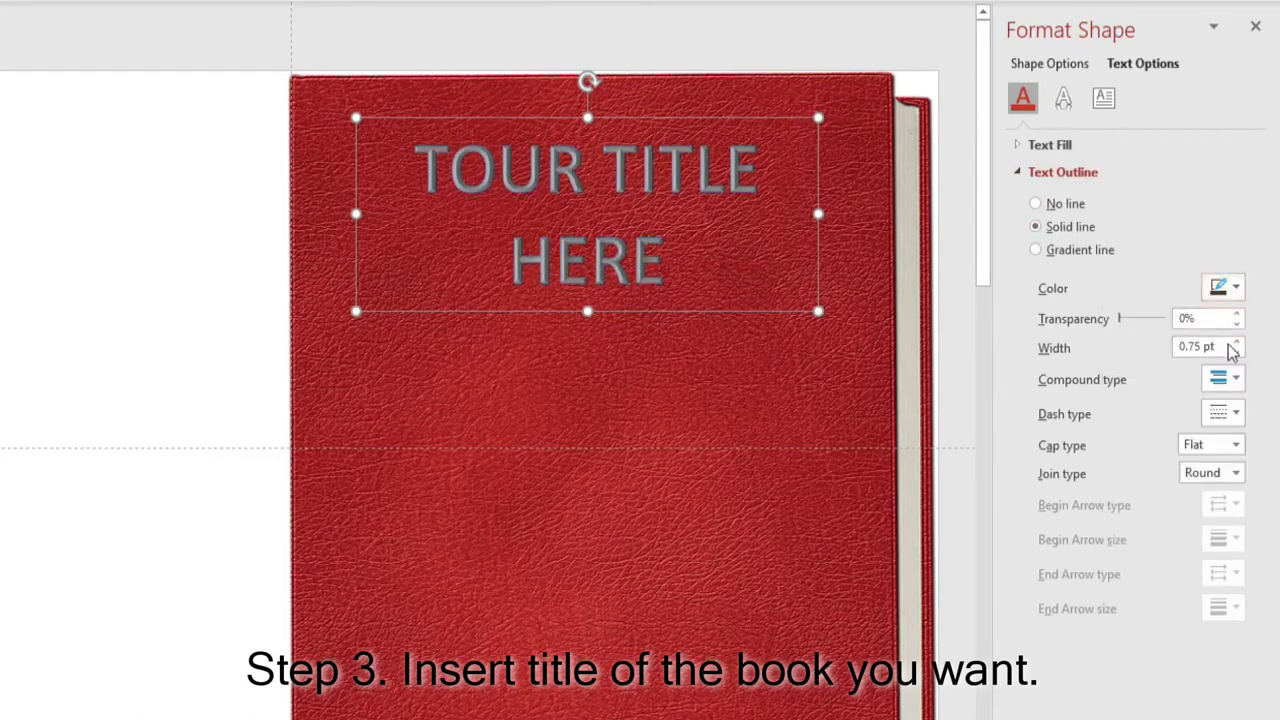
Step: Apply an outer drop shadow preset to the title text
click(1066, 106)
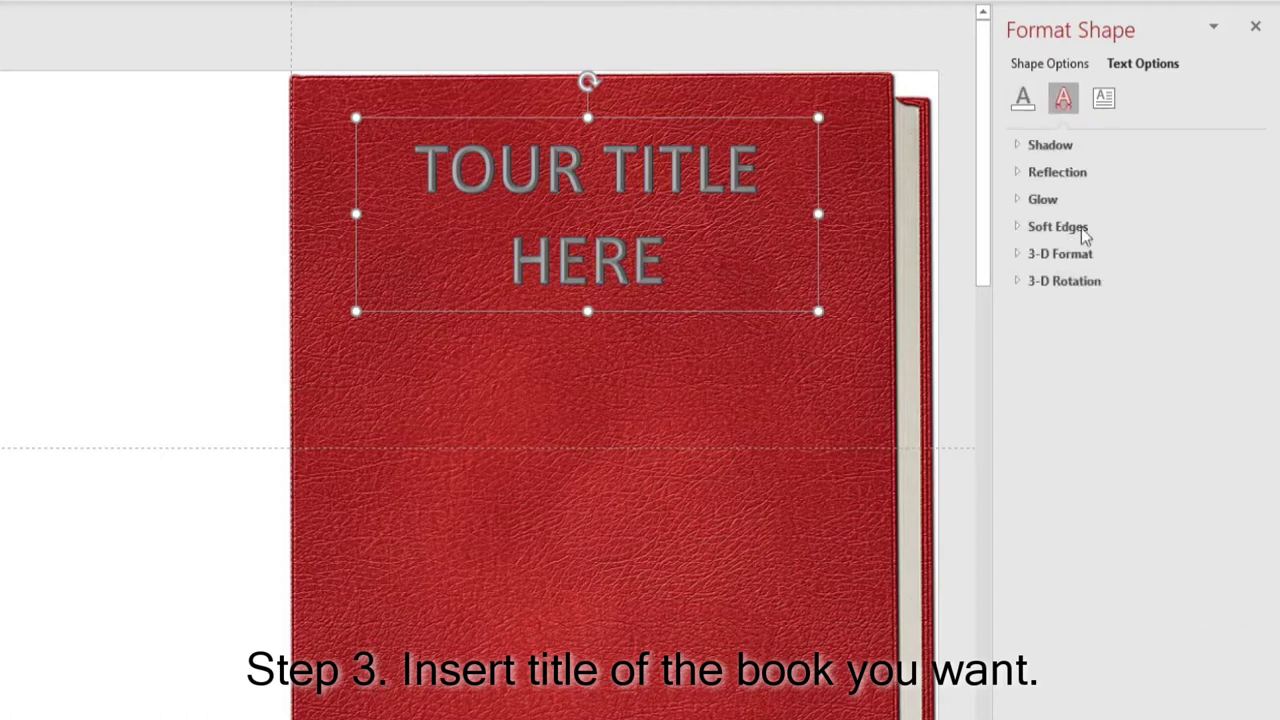
click(1050, 145)
click(1230, 173)
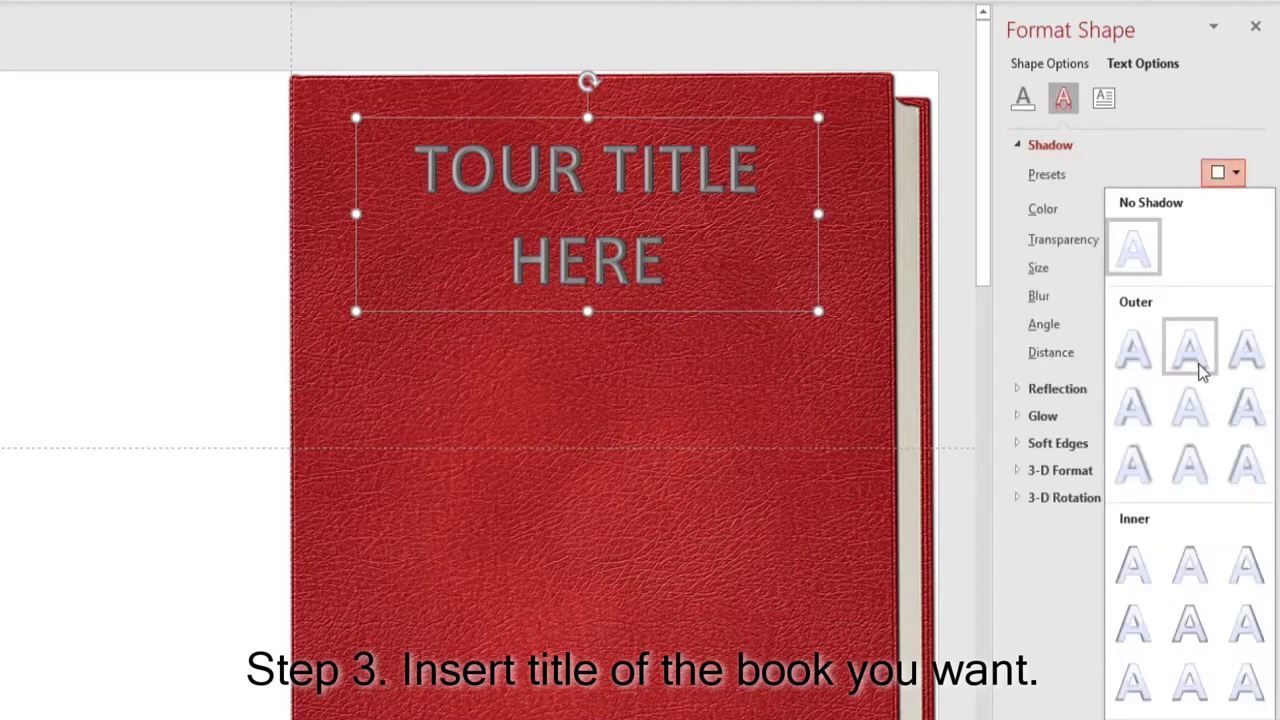
click(1236, 364)
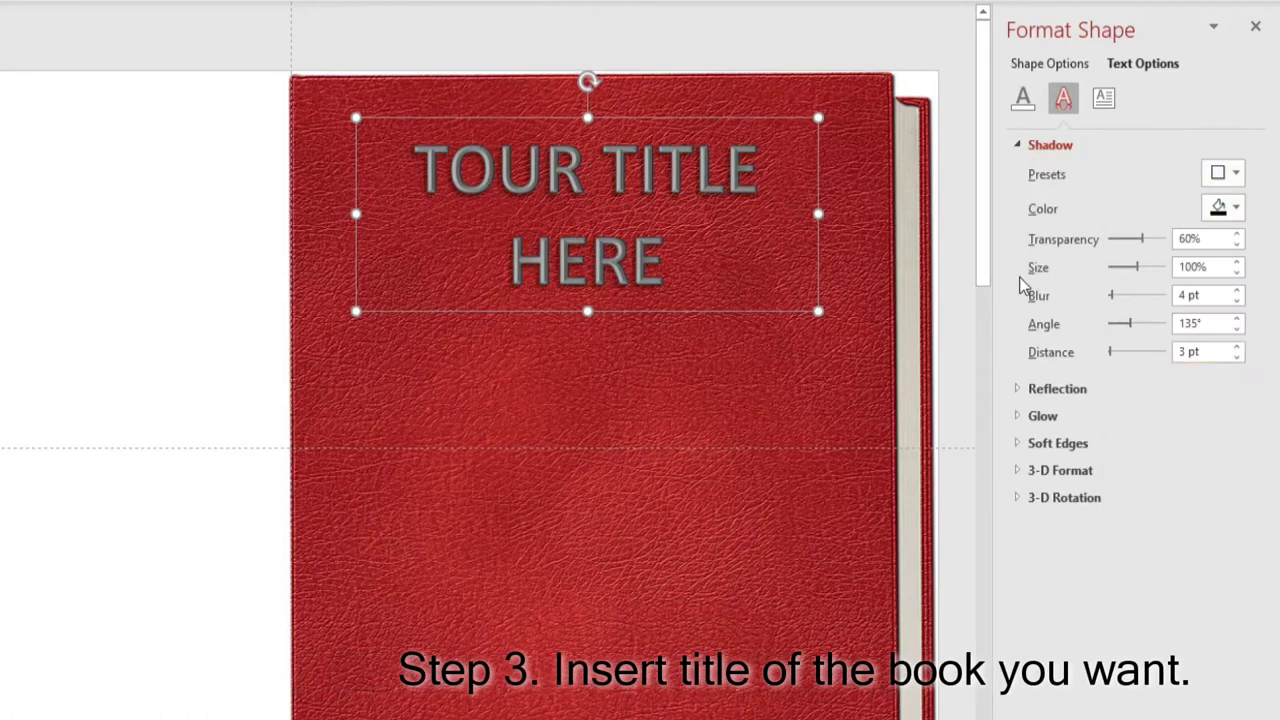
click(748, 192)
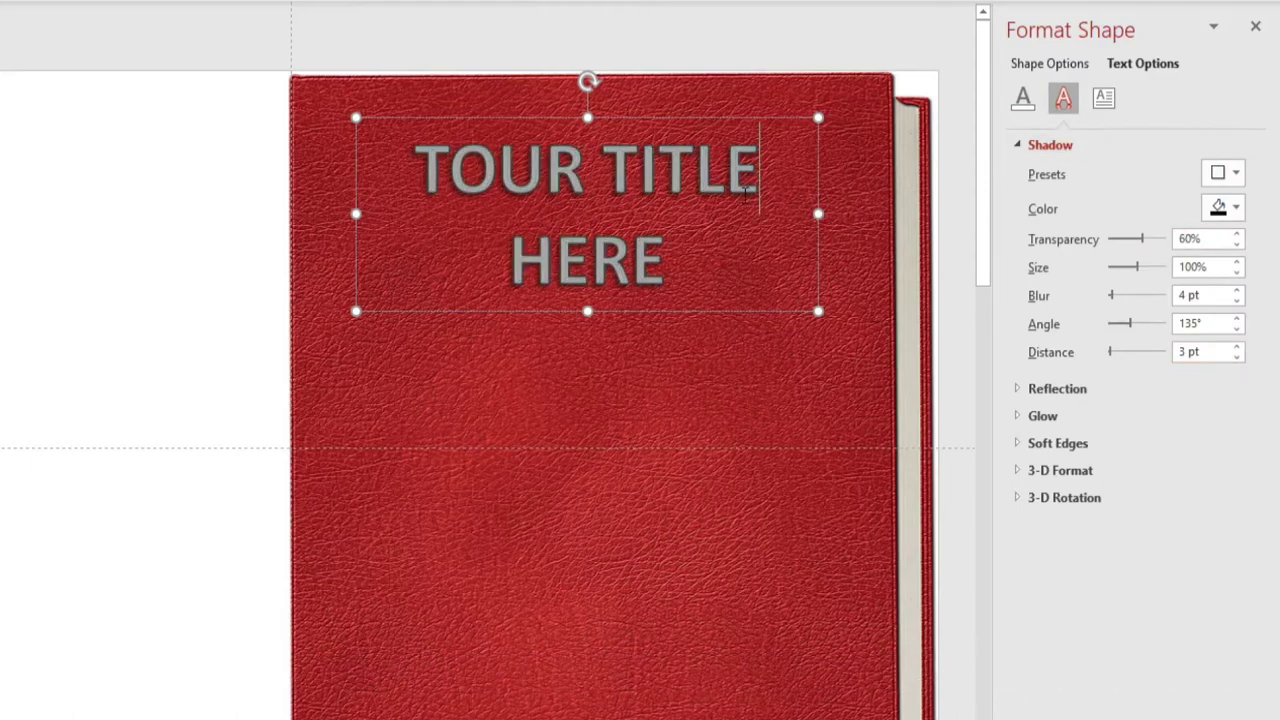
key(ctrl+a)
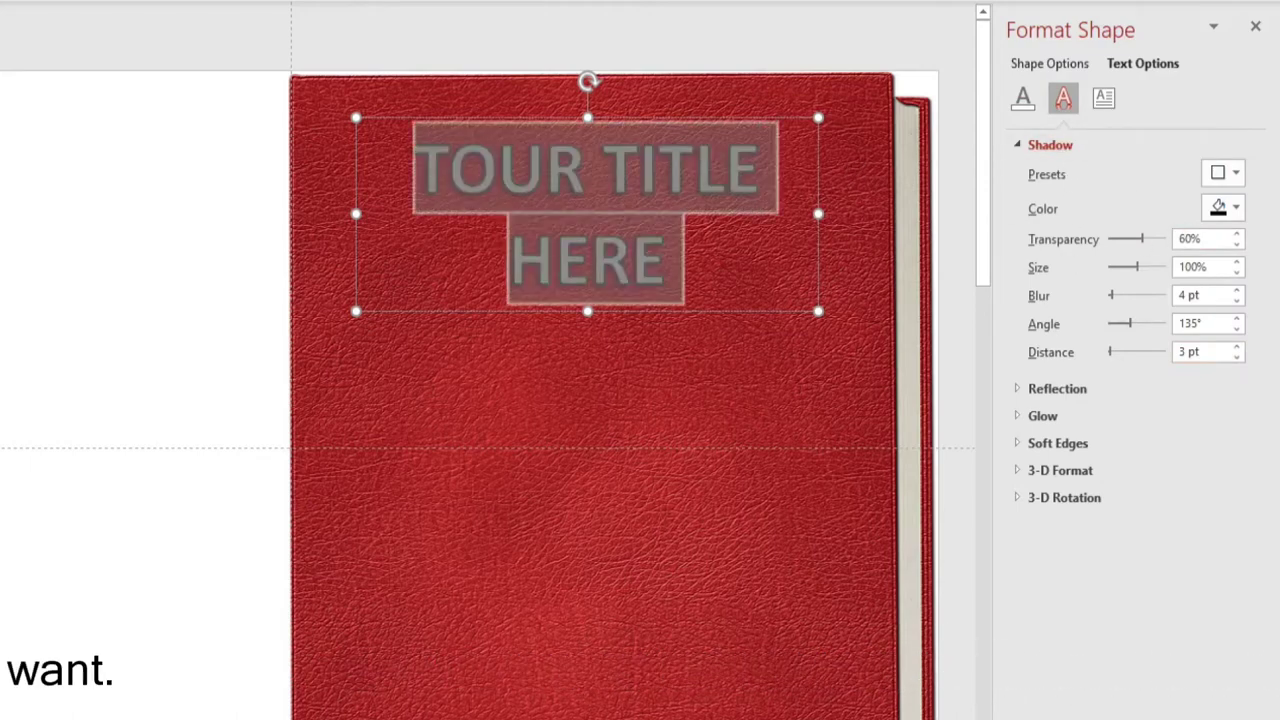
click(1103, 97)
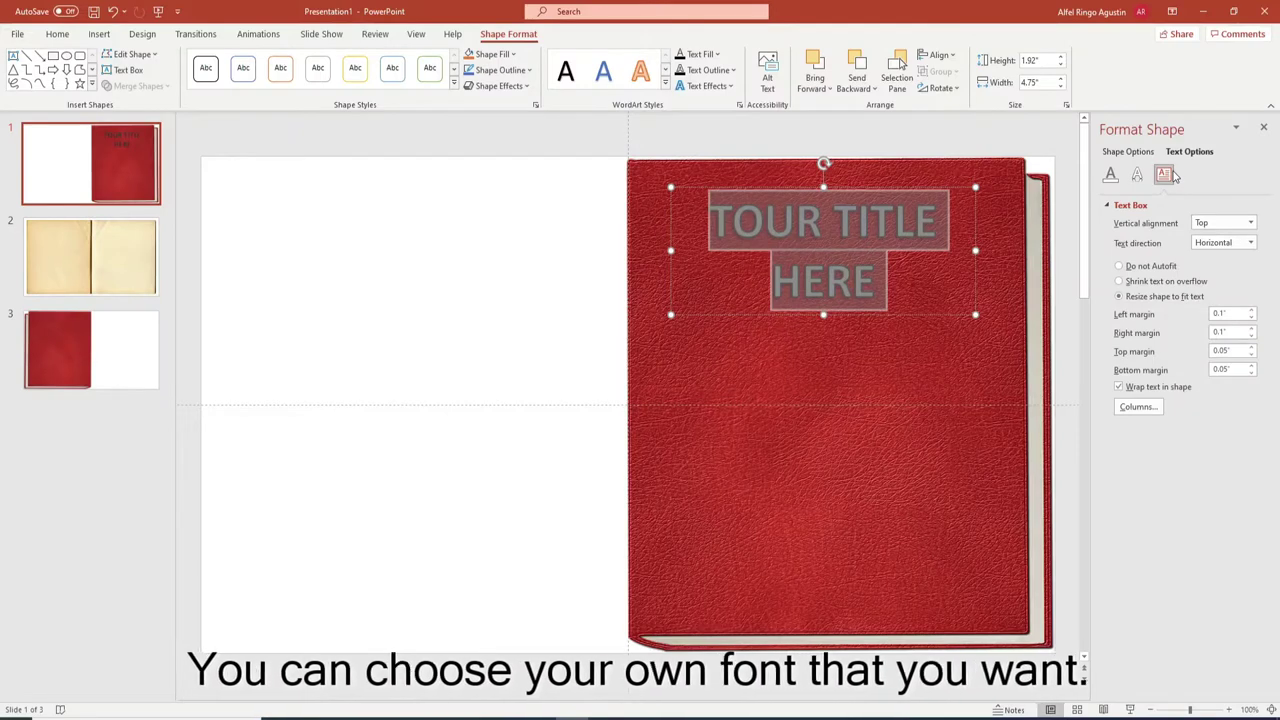
Step: Set the title font to Mistral and enlarge it to 72 pt
click(1265, 130)
click(70, 35)
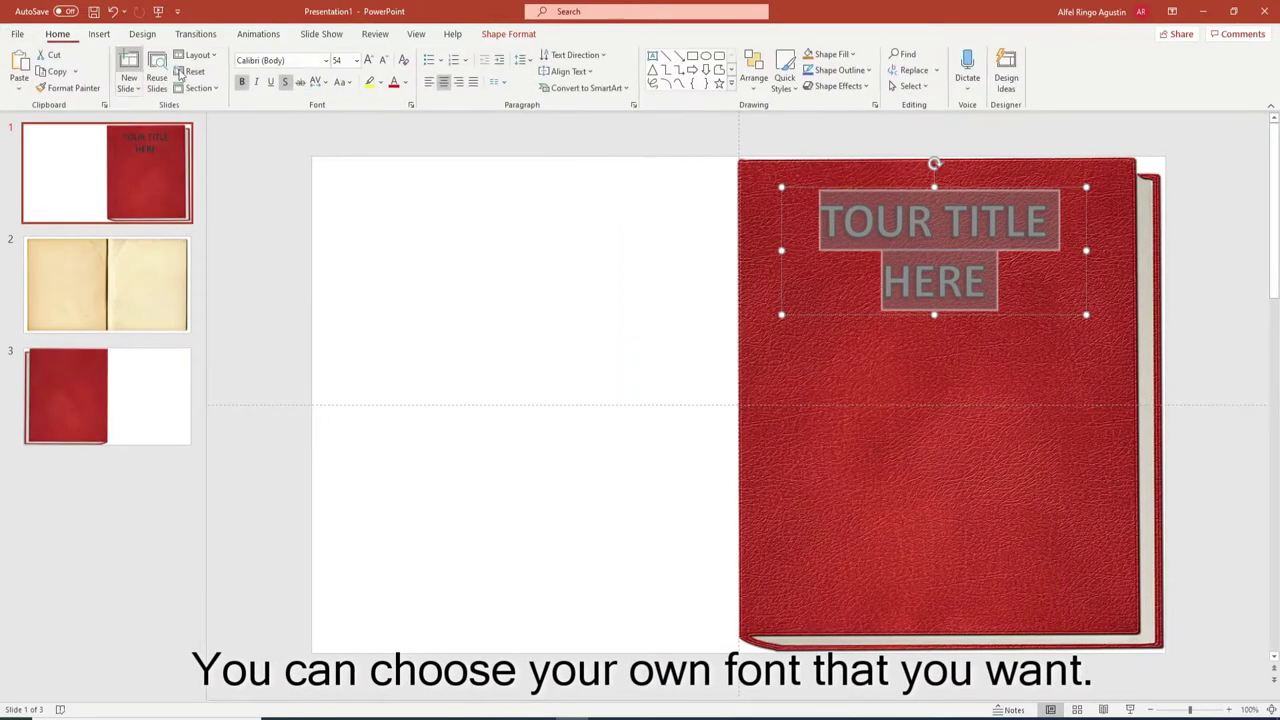
click(325, 62)
scroll(300, 400, down, 15)
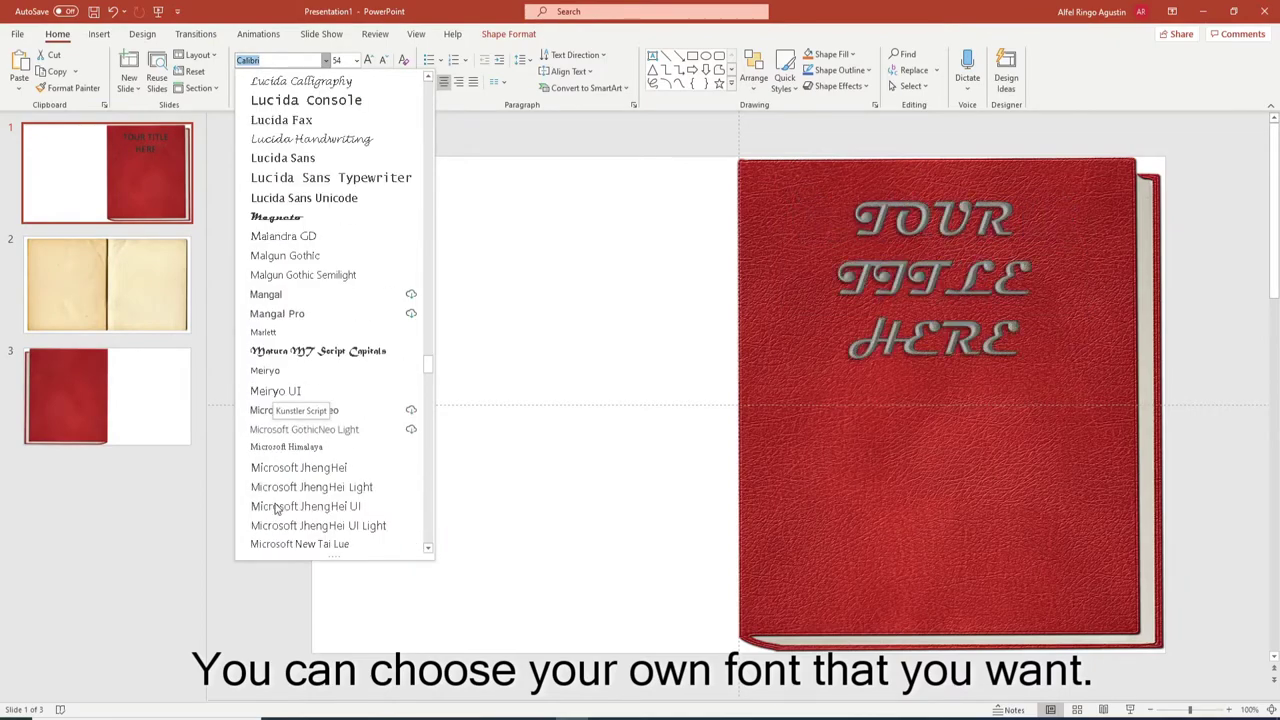
scroll(277, 508, down, 2)
scroll(277, 505, down, 2)
scroll(275, 465, down, 3)
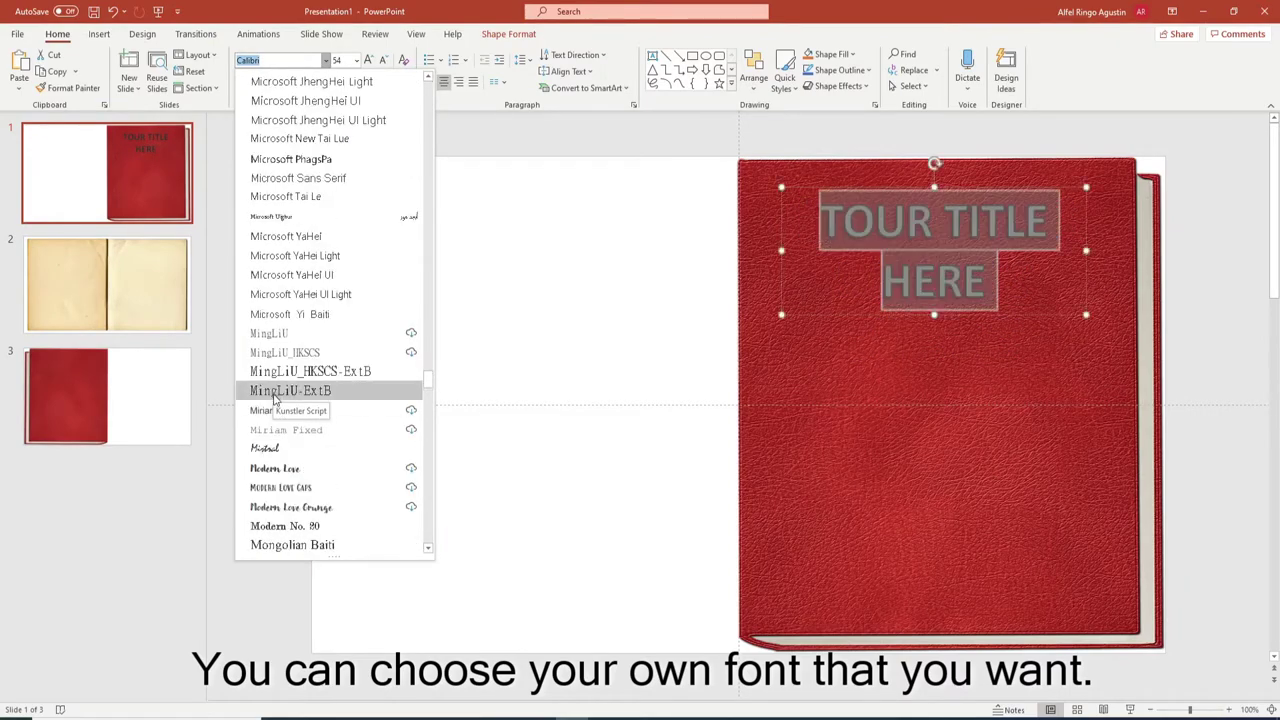
click(266, 449)
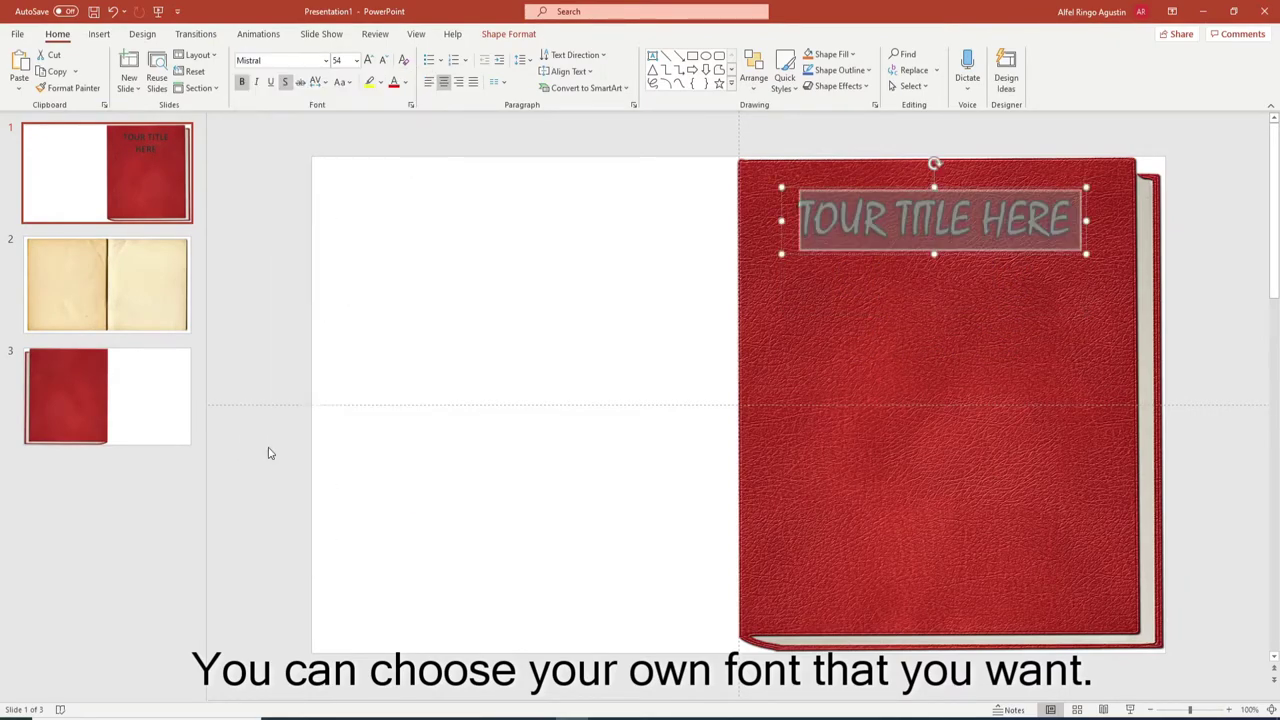
key(ctrl+shift+period)
key(ctrl+shift+period)
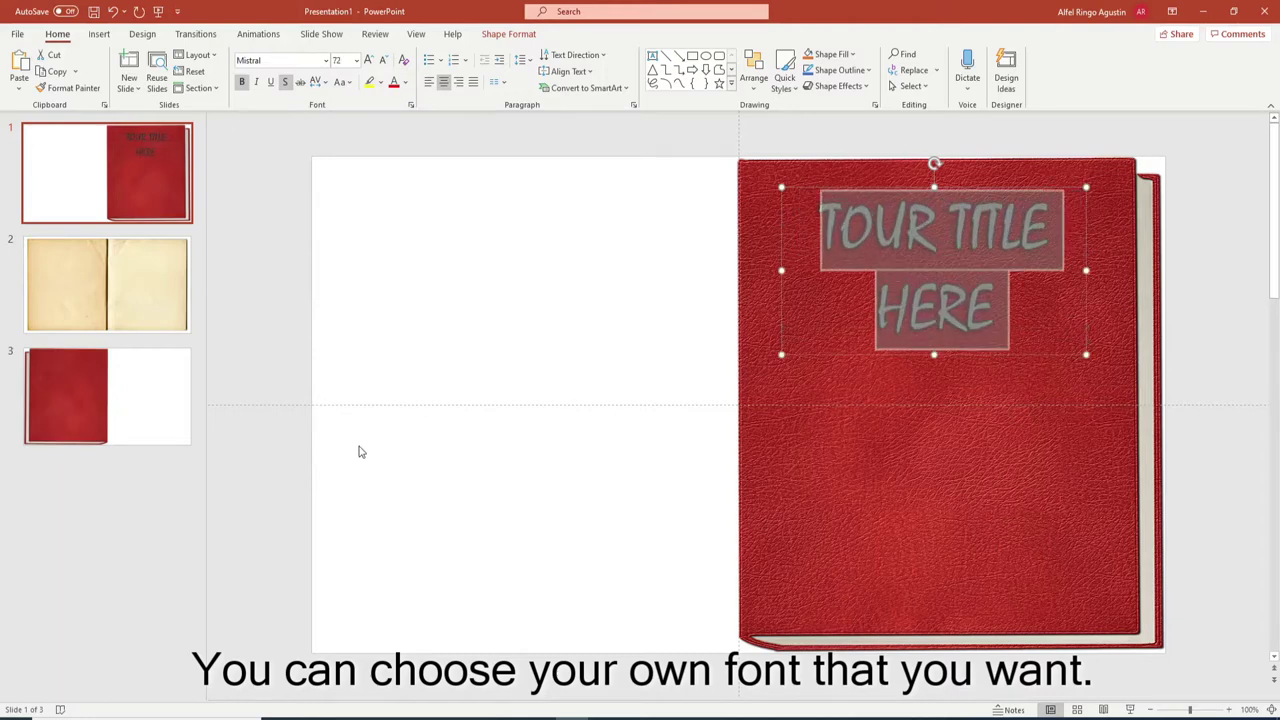
Step: Preview the restyled title by deselecting and reselecting its box
click(562, 375)
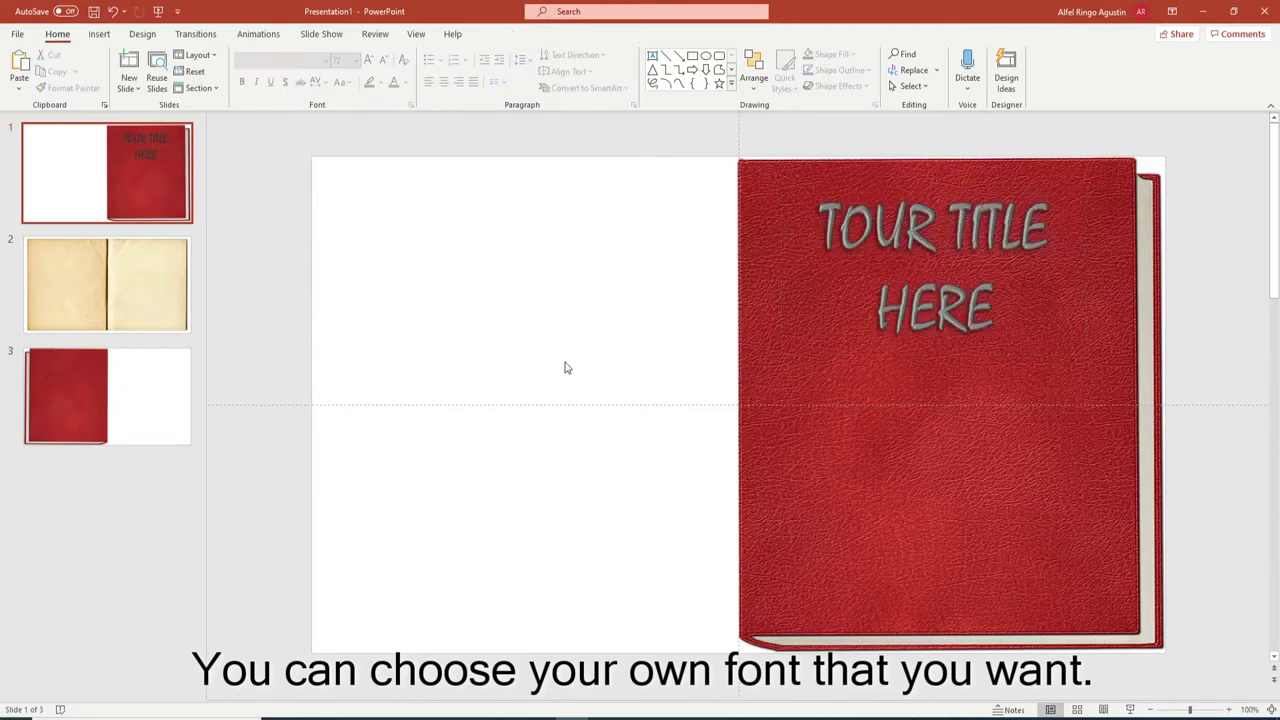
click(950, 300)
click(650, 383)
click(988, 224)
click(579, 371)
click(935, 245)
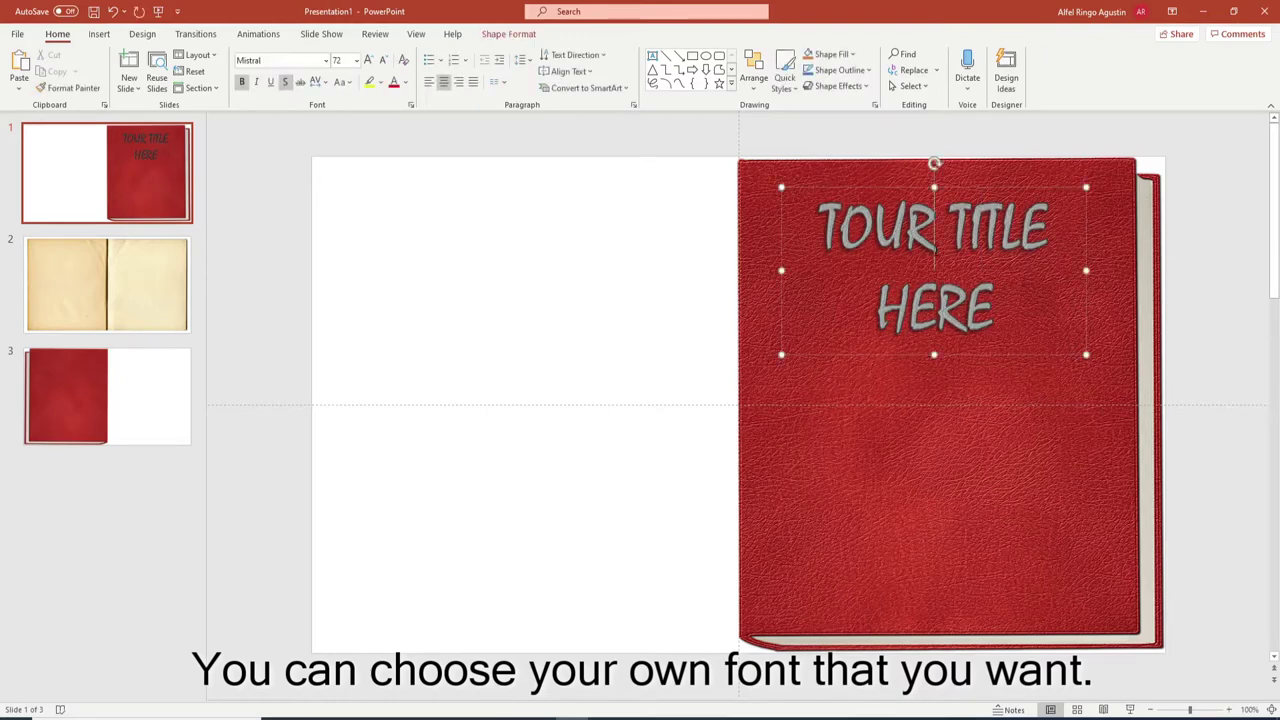
Step: Give the title box a solid grey border line
right_click(1080, 182)
click(1128, 545)
click(1137, 175)
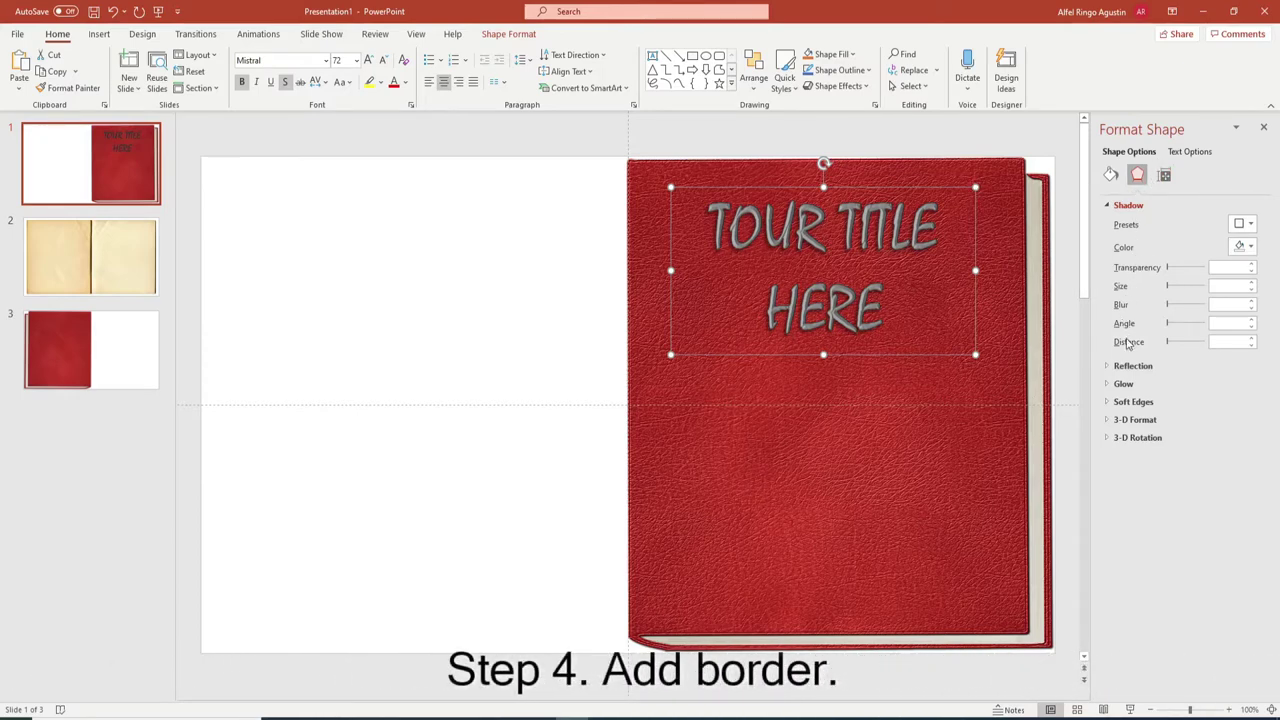
click(1112, 176)
click(1122, 226)
click(1130, 260)
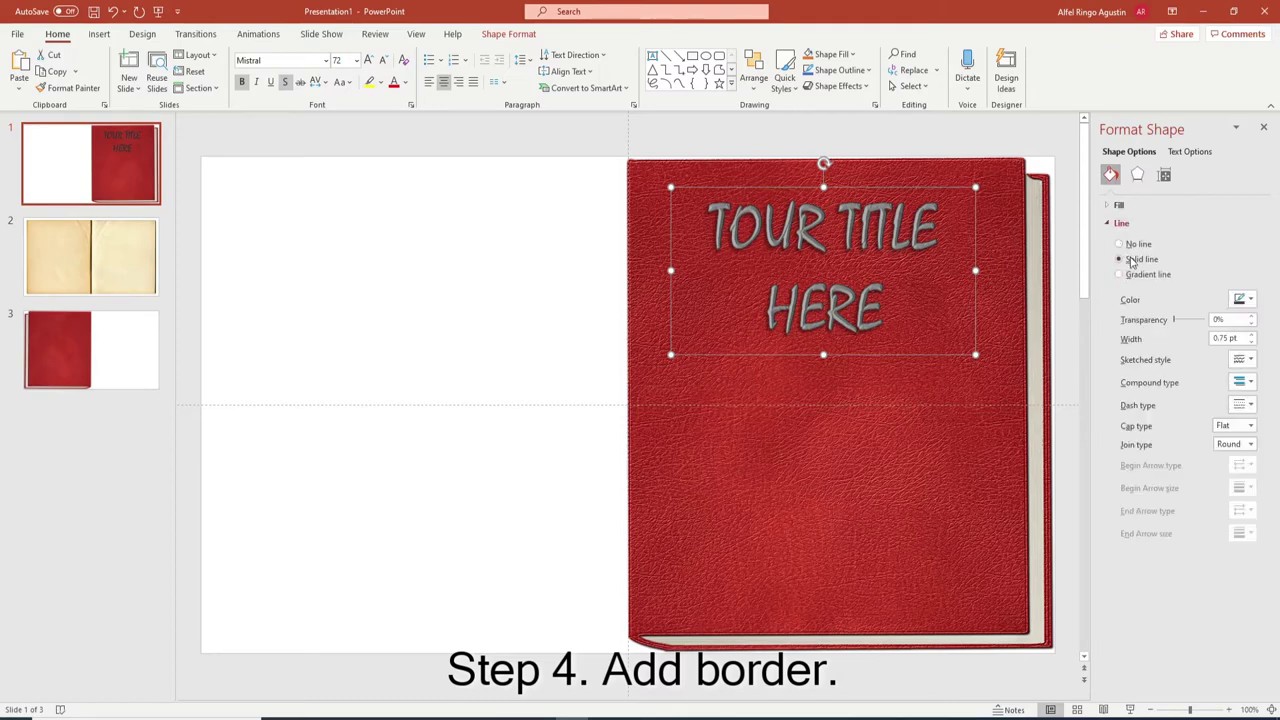
click(1249, 300)
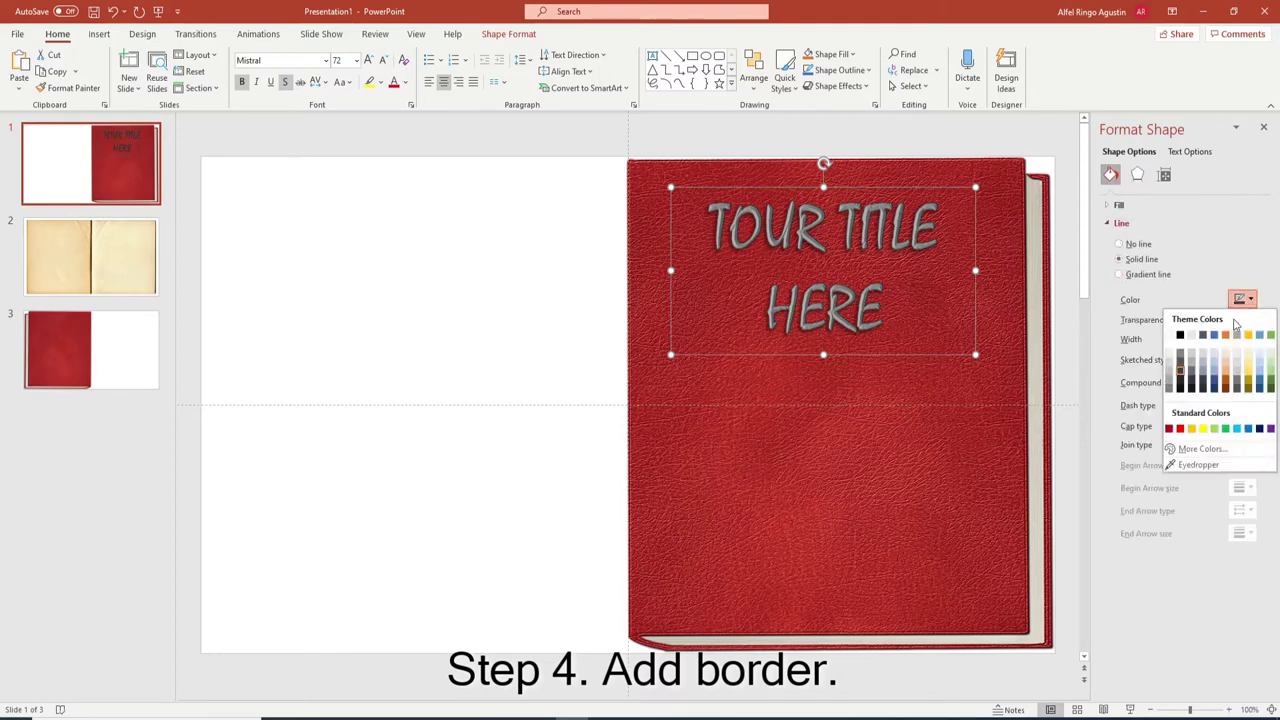
click(1182, 374)
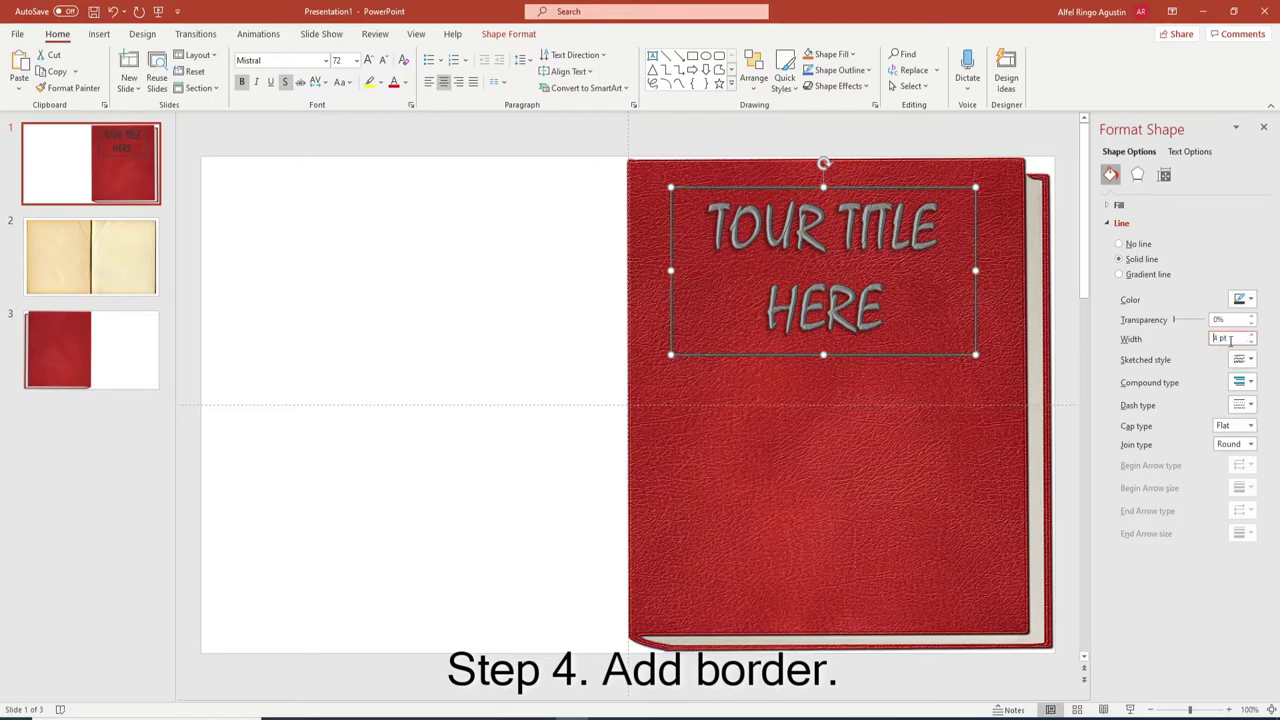
Step: Make the border a compound line, 12 pt wide, in dark grey
click(1243, 405)
click(1243, 382)
click(1250, 455)
drag(1231, 337, 1201, 346)
click(1250, 302)
click(1180, 372)
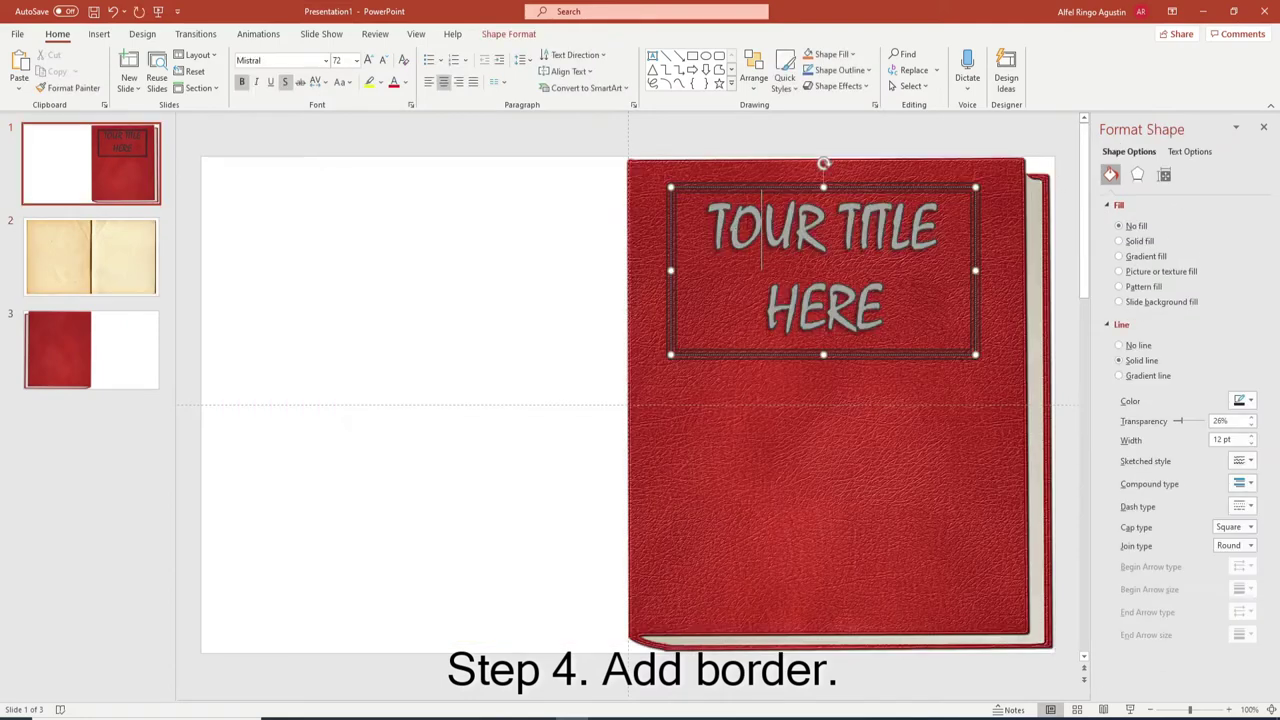
Step: Correct the title's first word so it reads 'YOUR TITLE HERE'
key(BackSpace)
text(Y)
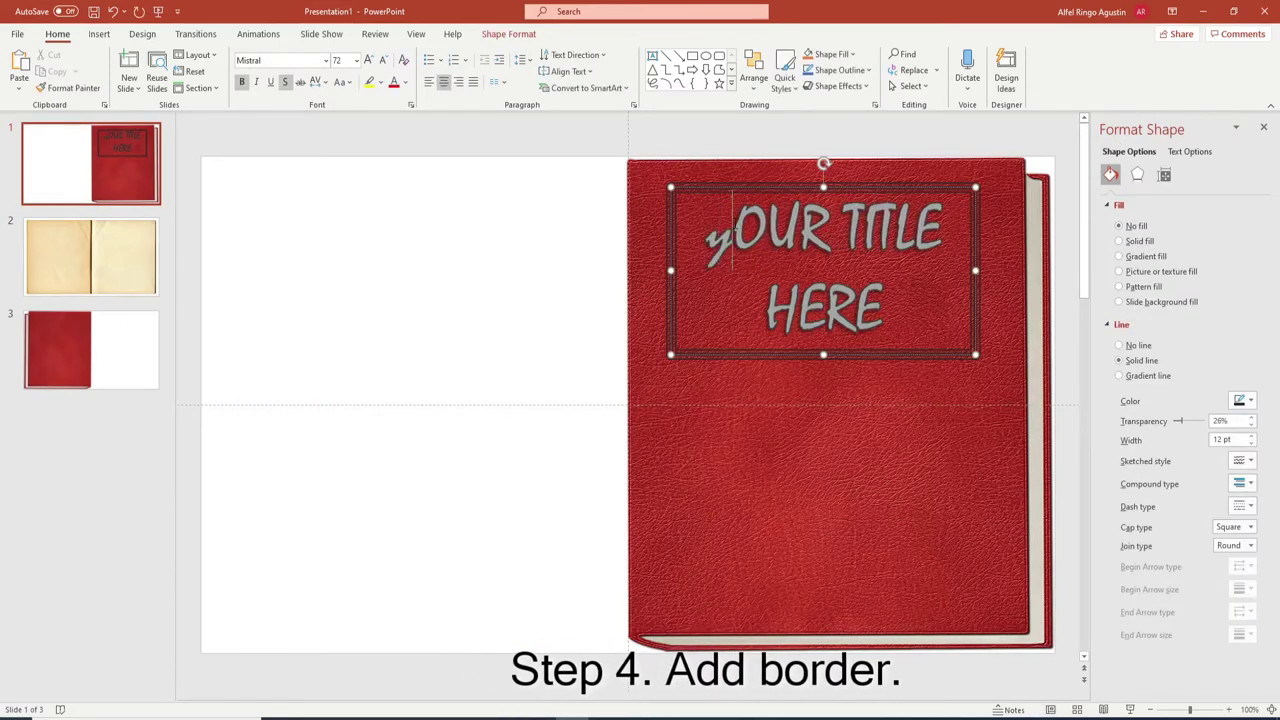
click(420, 248)
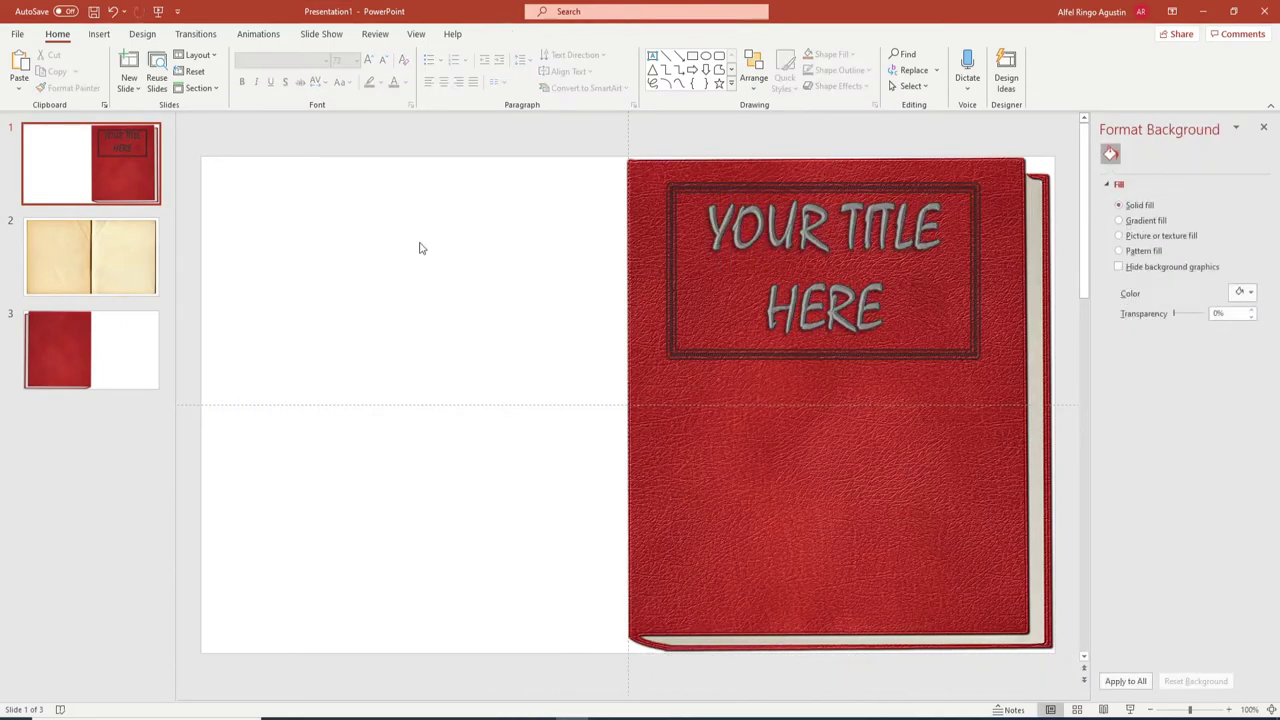
Step: Insert a new blank slide right after the front cover slide
click(103, 257)
click(86, 192)
click(58, 341)
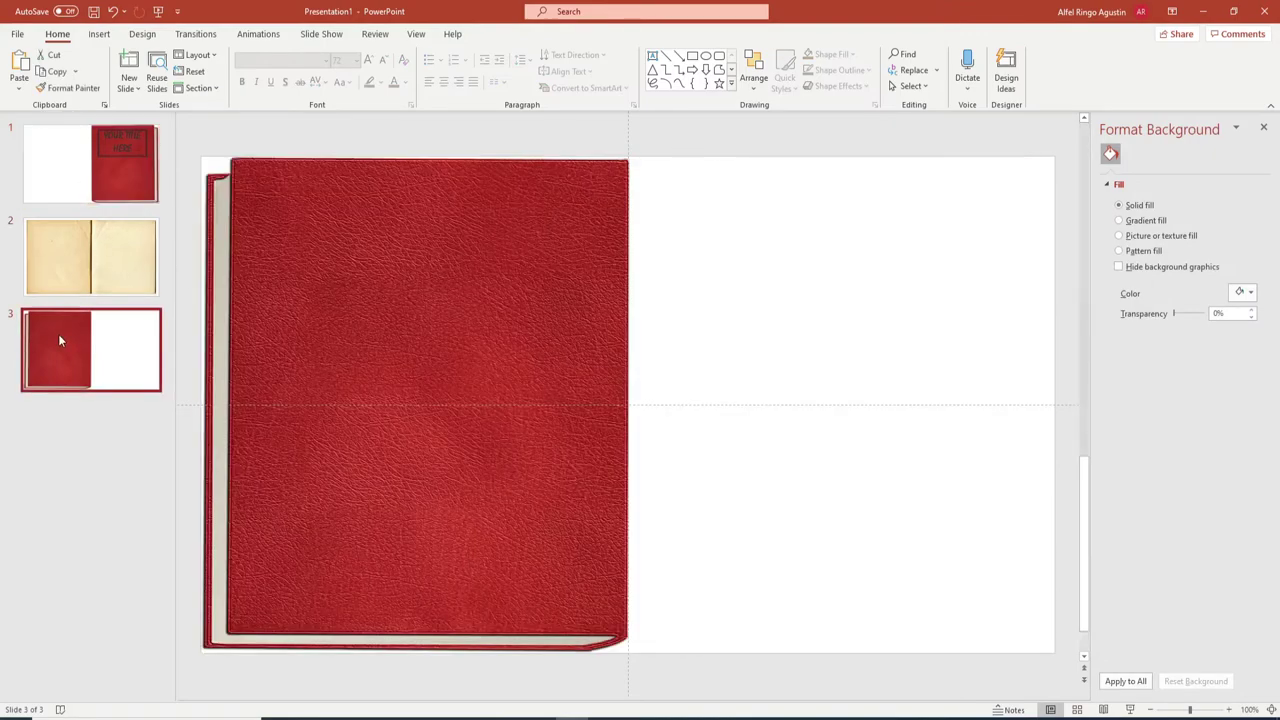
click(94, 176)
click(89, 289)
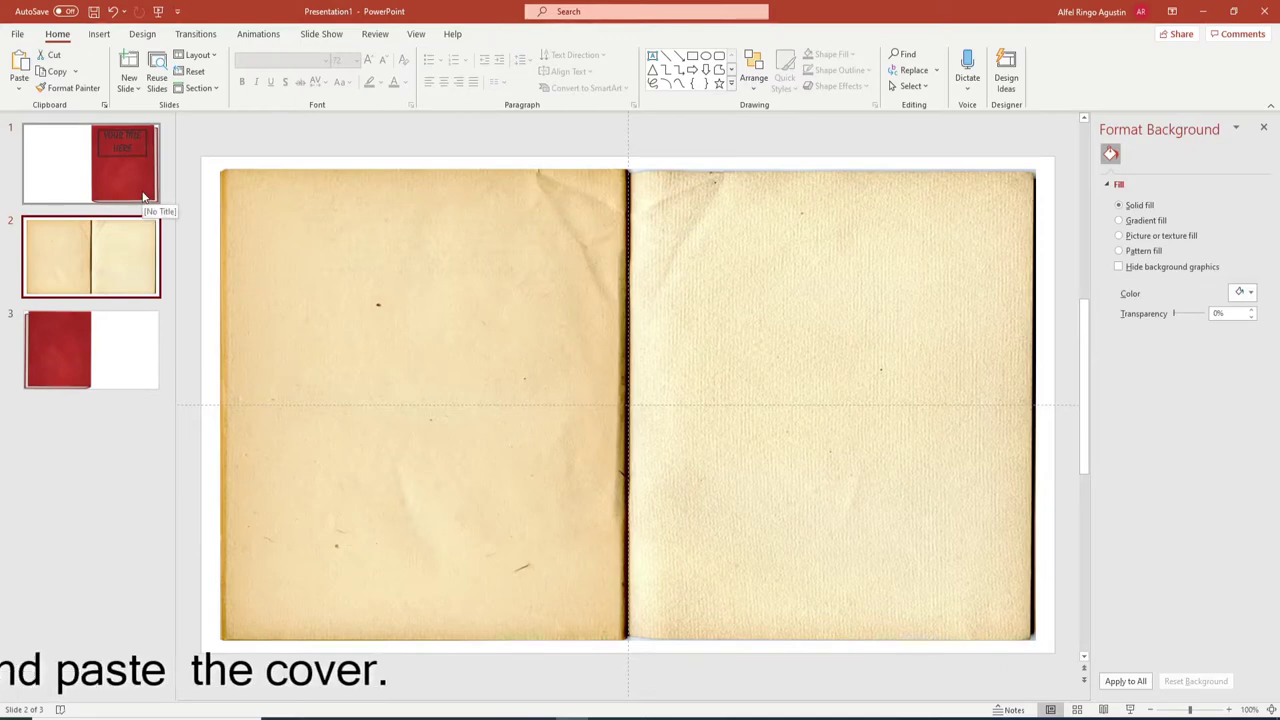
click(143, 197)
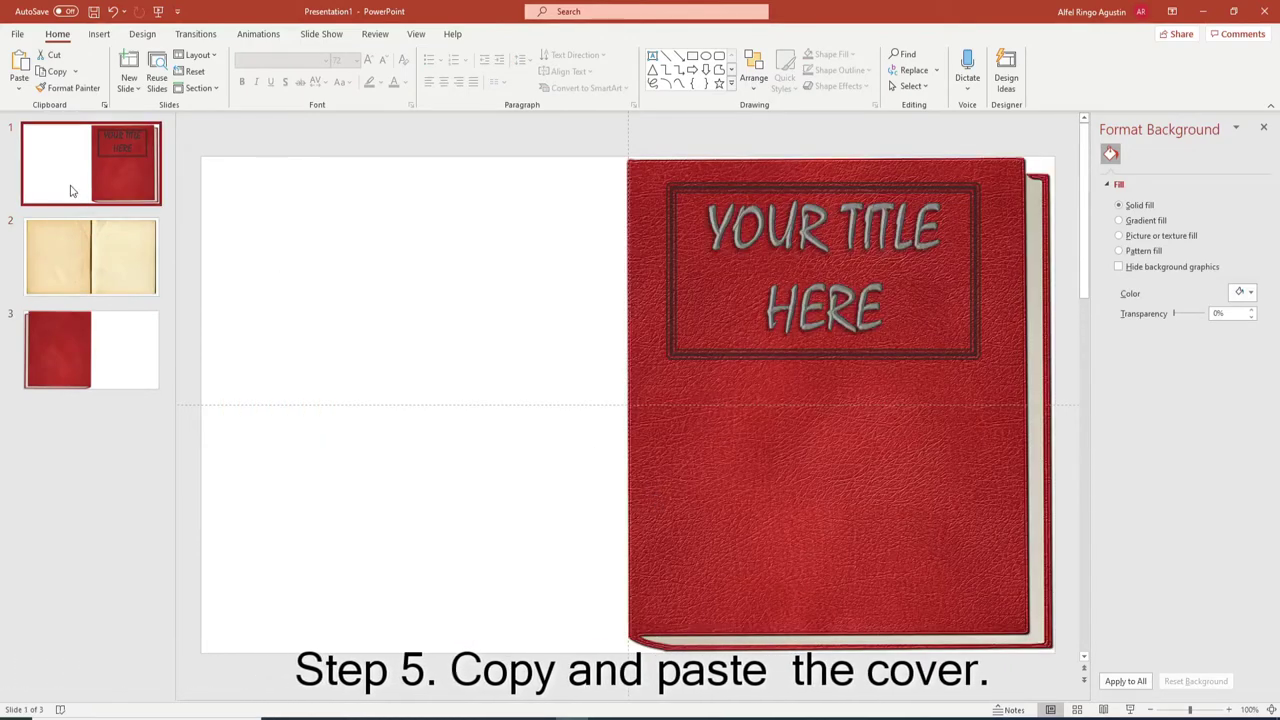
click(110, 214)
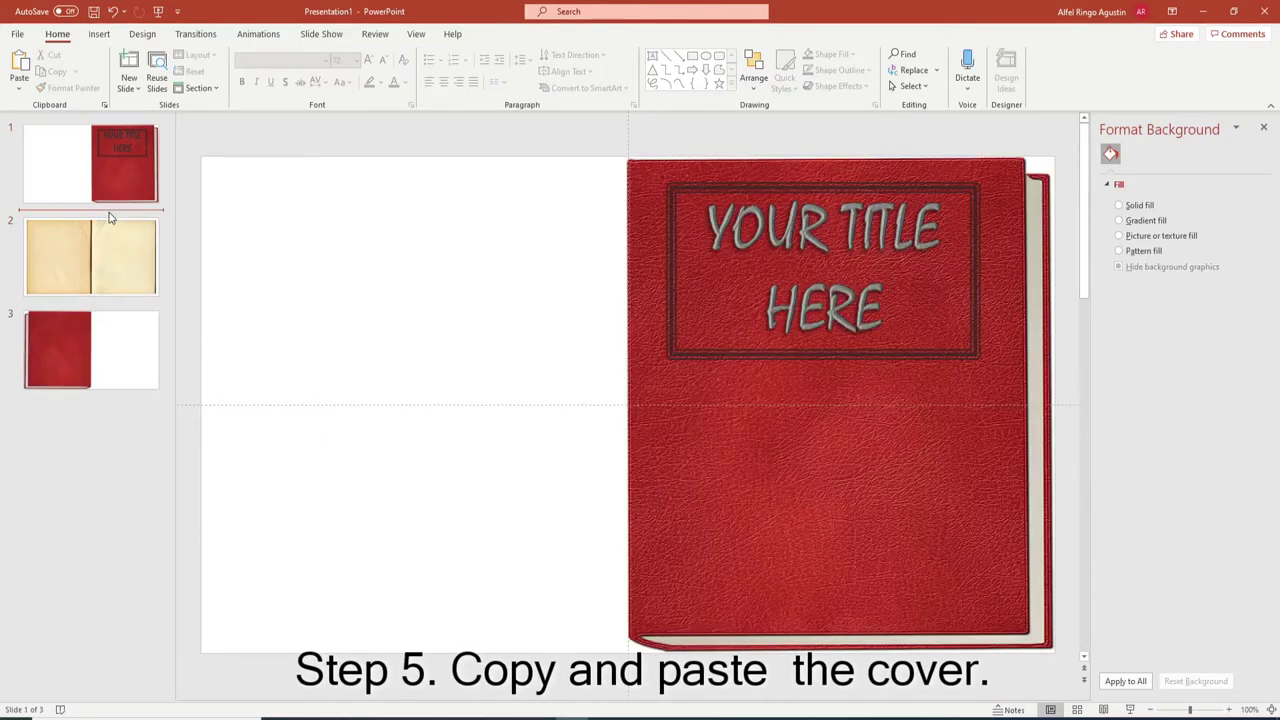
key(Return)
Step: Copy the plain red front cover picture onto the new slide 2
click(105, 185)
click(631, 487)
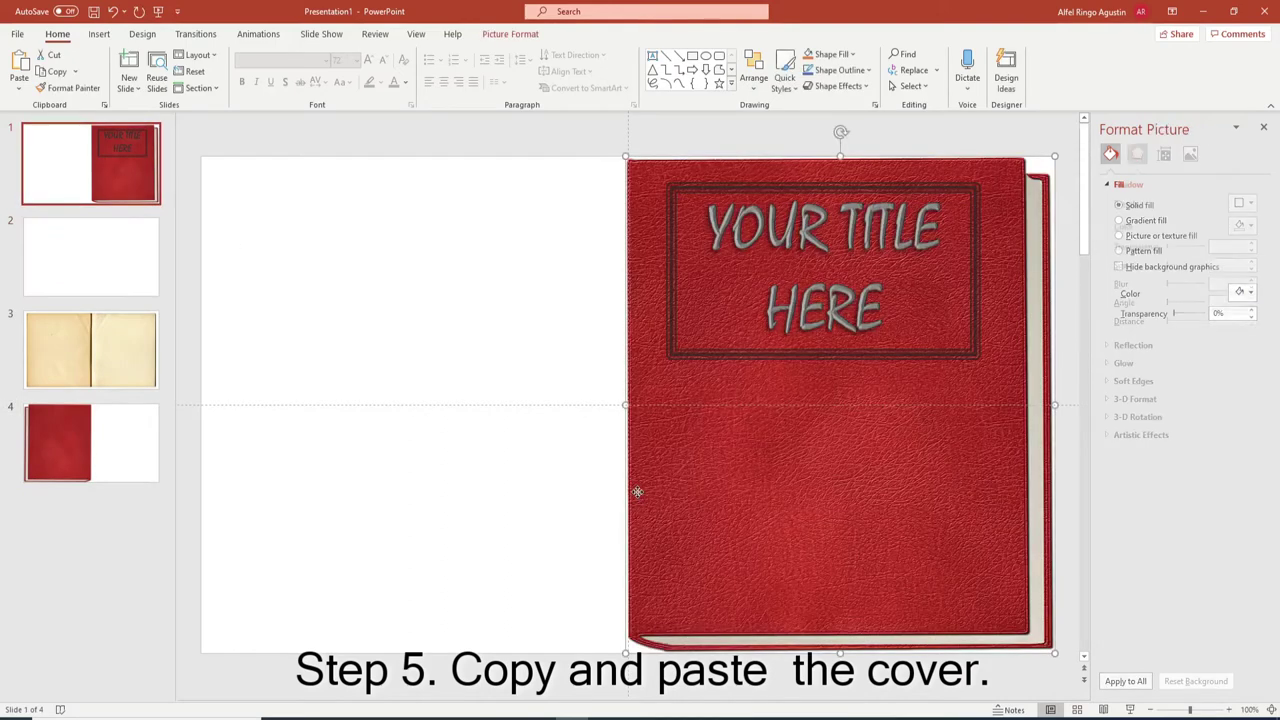
key(ctrl+c)
click(129, 274)
key(ctrl+v)
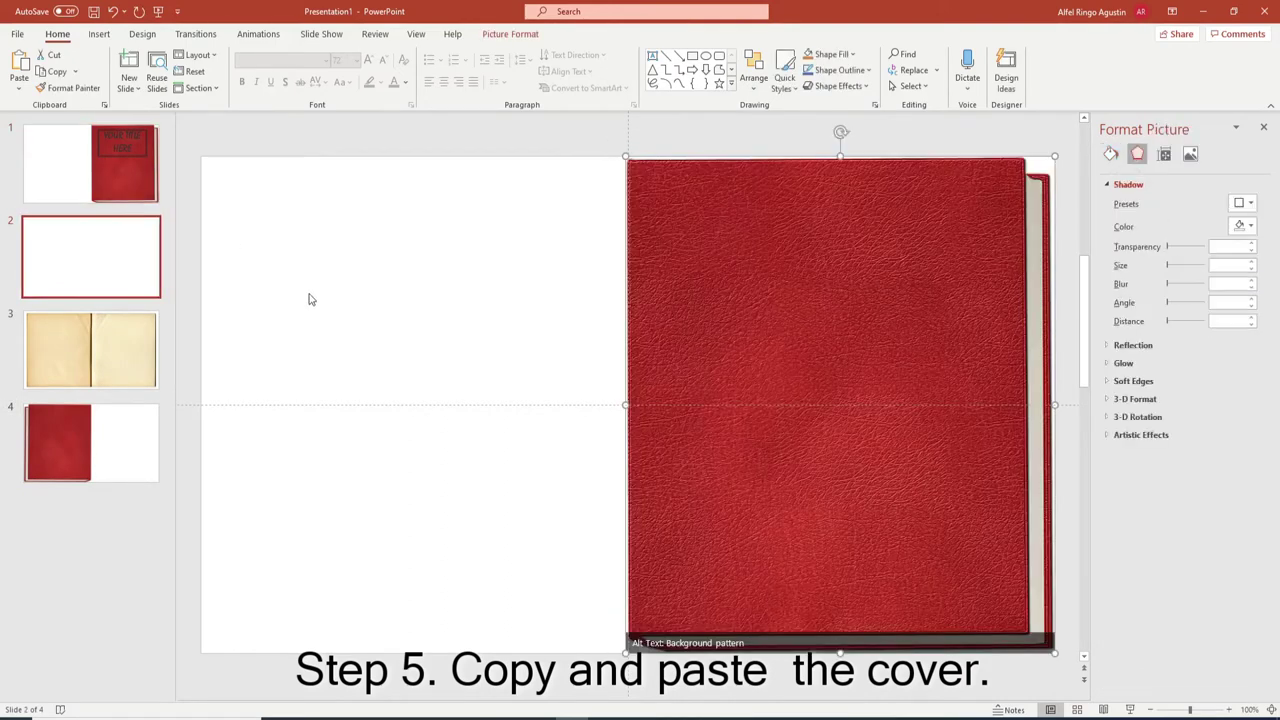
Step: Paste the back cover onto slide 2 beside it and select both cover halves
click(113, 432)
click(360, 260)
click(88, 250)
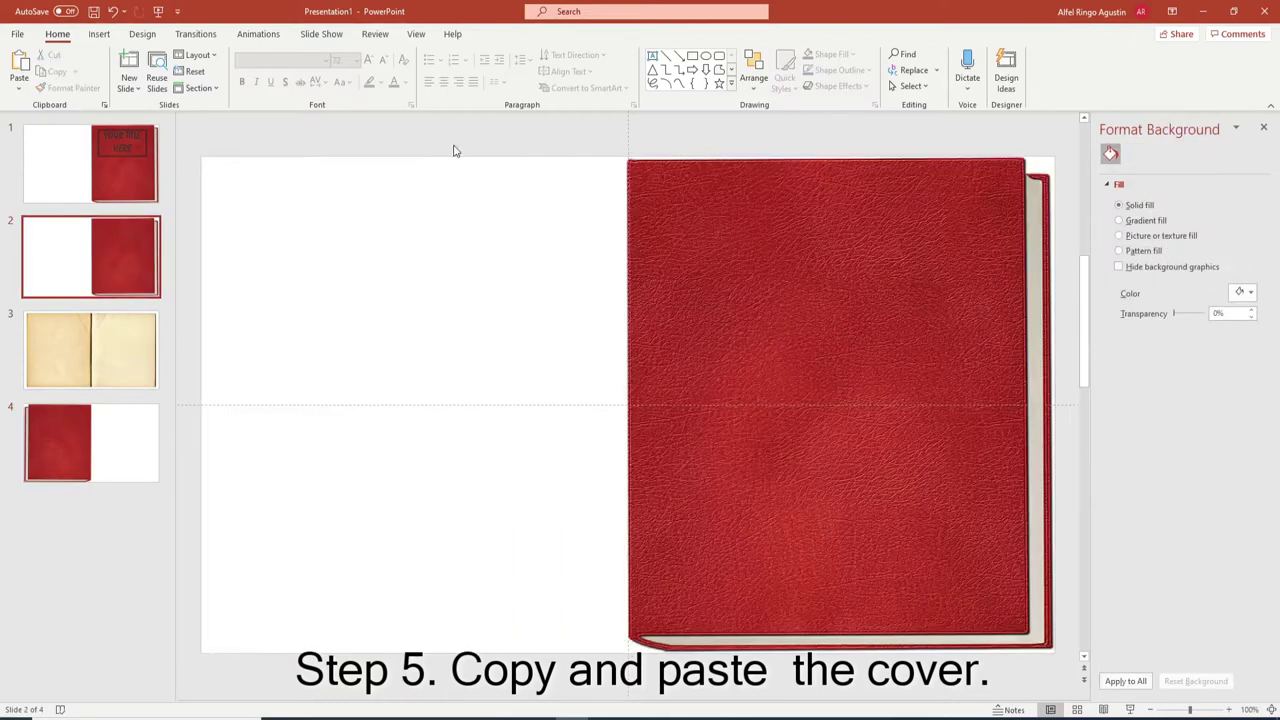
key(ctrl+v)
key(Escape)
click(591, 526)
shift+click(707, 492)
right_click(688, 309)
Step: Group the two red cover halves into a single object
mouse_move(740, 398)
click(817, 398)
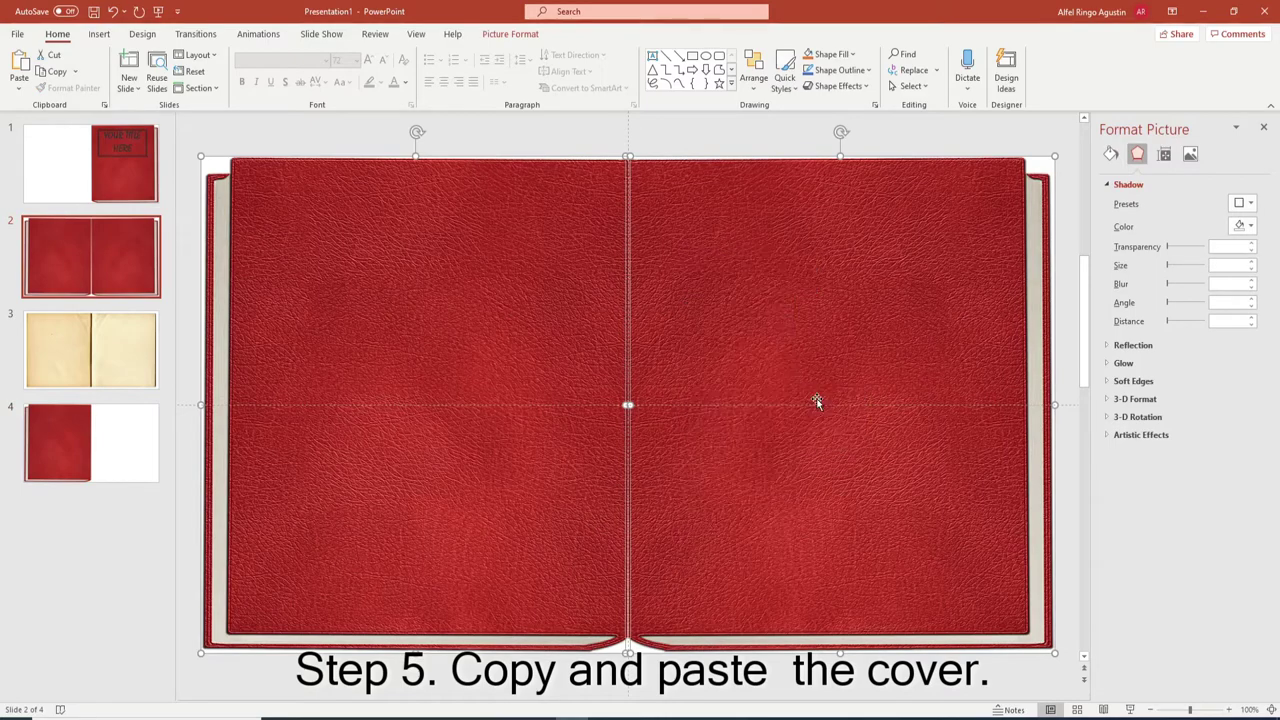
click(473, 318)
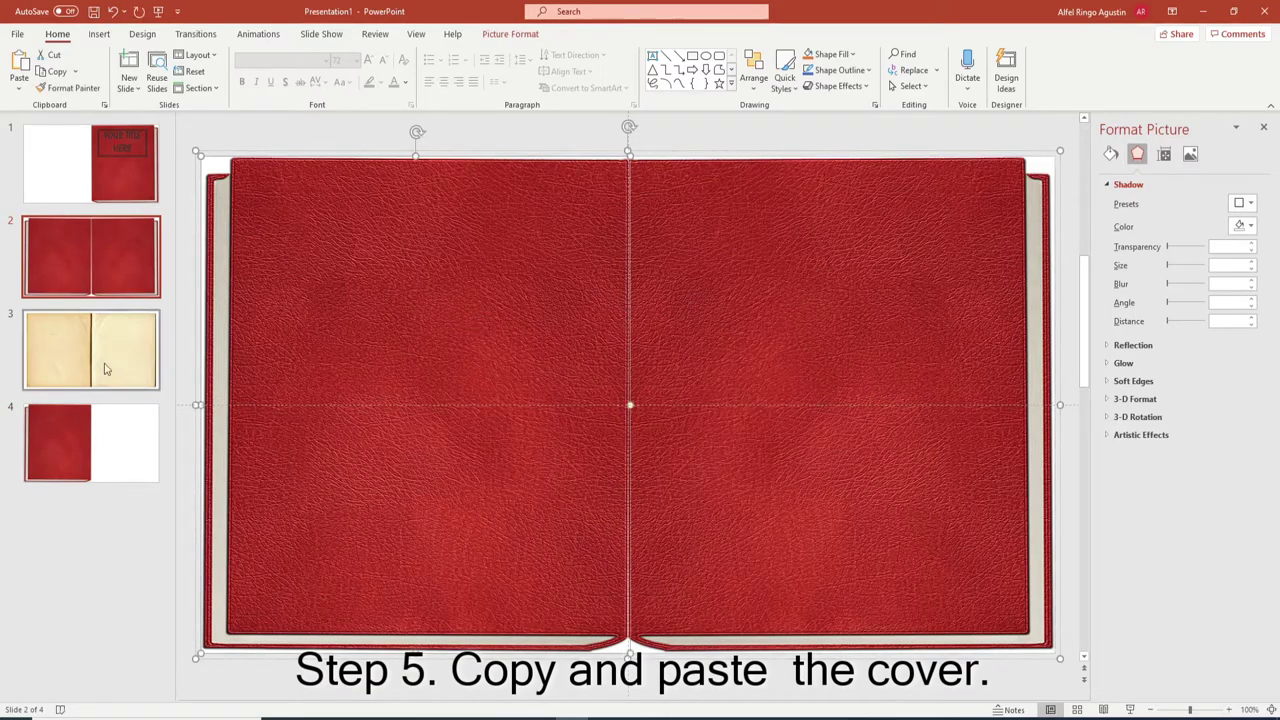
click(268, 130)
click(322, 243)
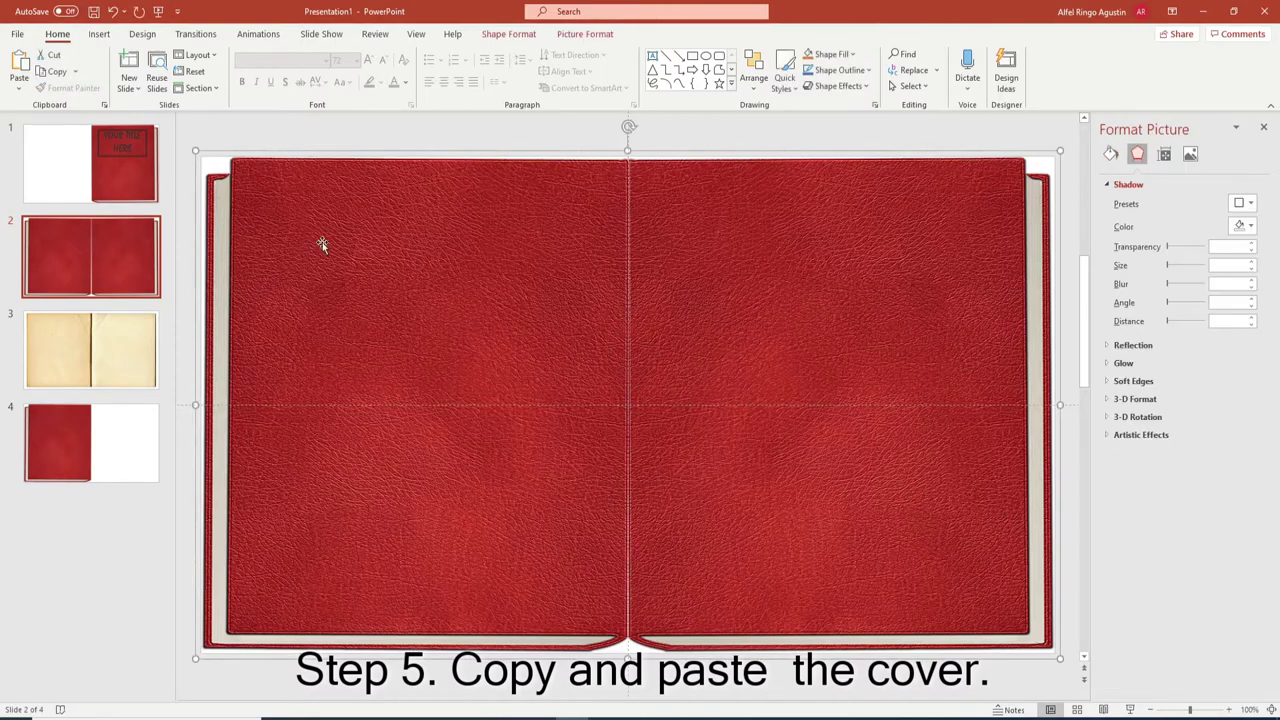
Step: Move the cover group onto the paper pages slide and send it behind the pages
key(ctrl+x)
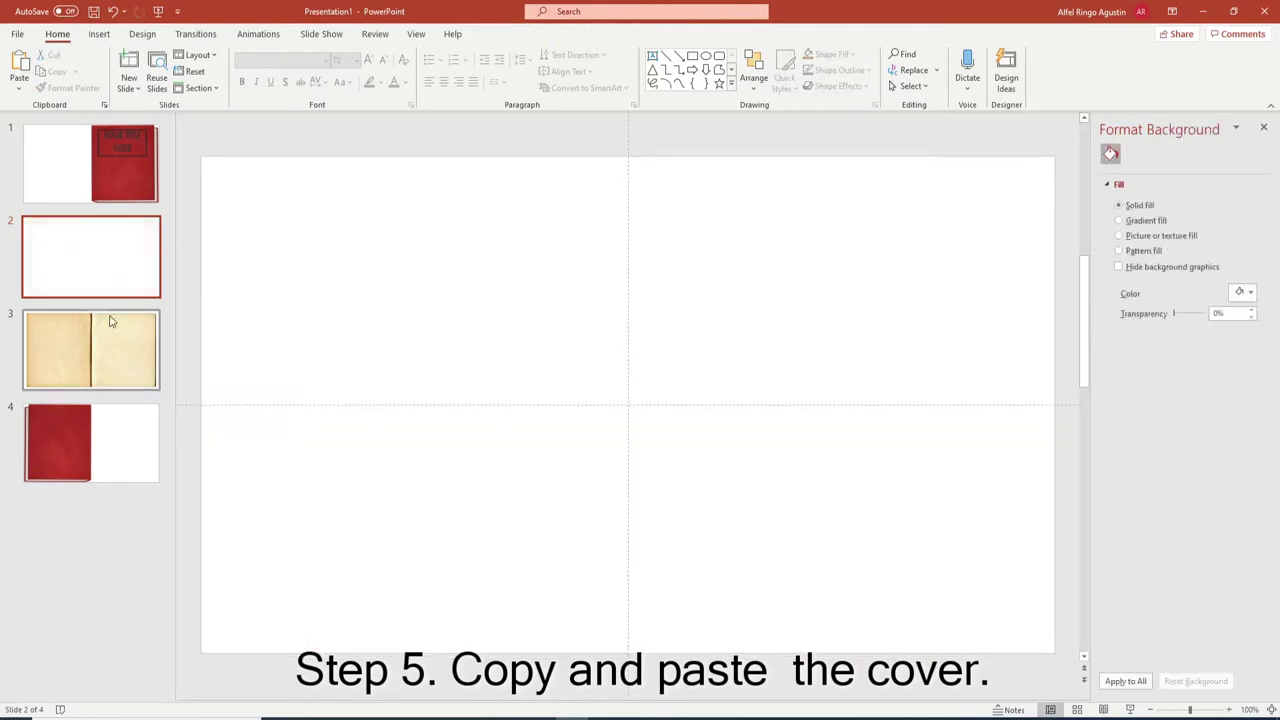
click(112, 318)
key(ctrl+v)
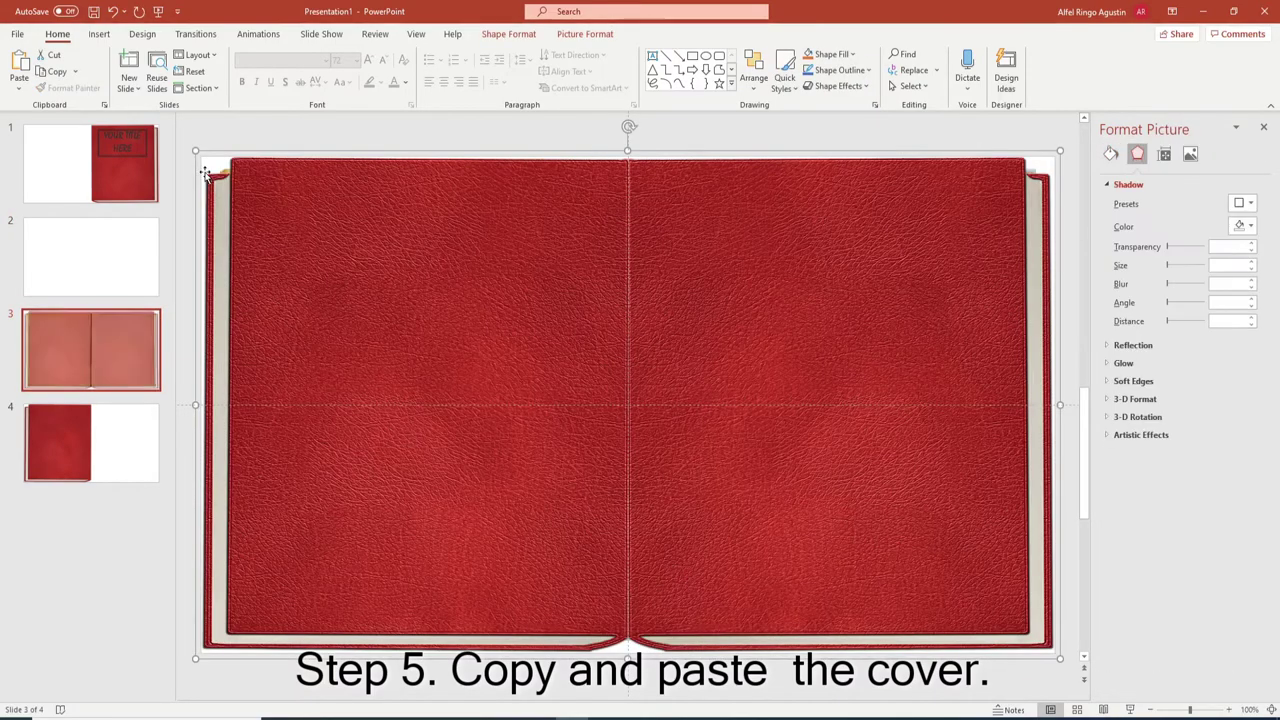
key(Escape)
key(ctrl+a)
click(1001, 62)
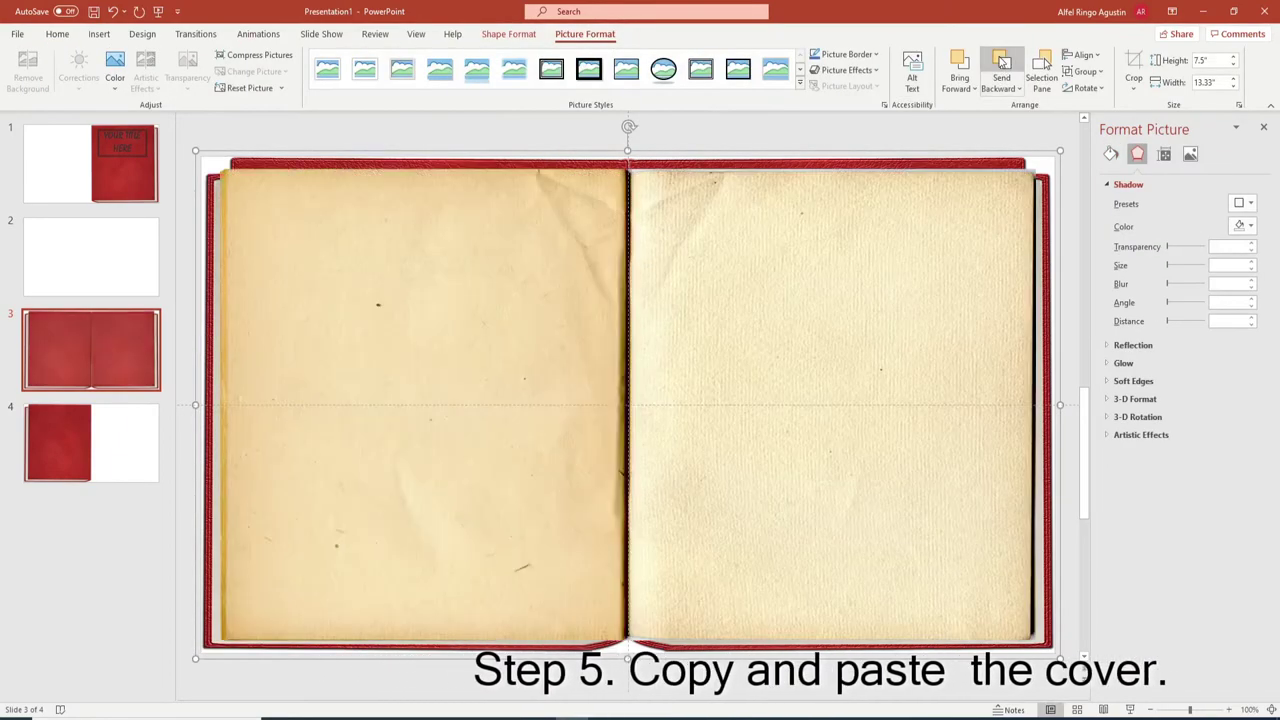
Step: Nudge the paper pages picture slightly up and left within the covers
click(804, 368)
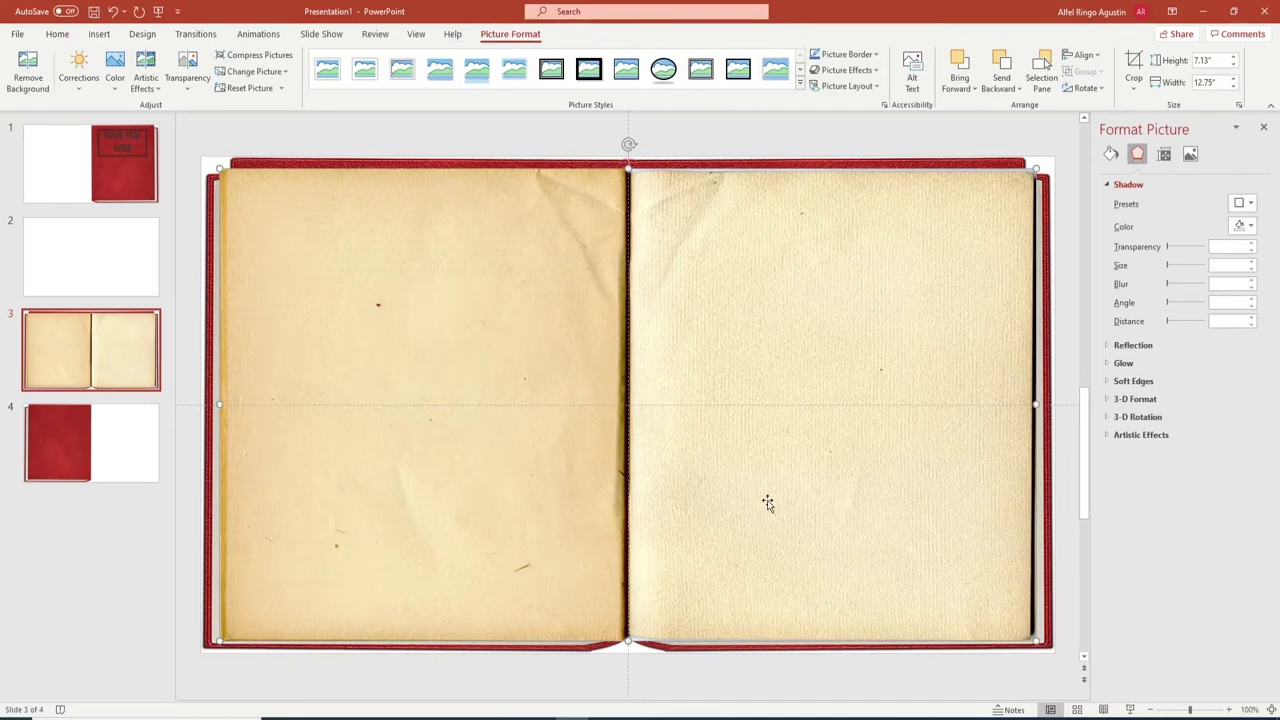
key(ctrl+Up)
key(ctrl+Up)
key(ctrl+Up)
key(ctrl+Up)
key(ctrl+Up)
key(ctrl+Up)
key(ctrl+Up)
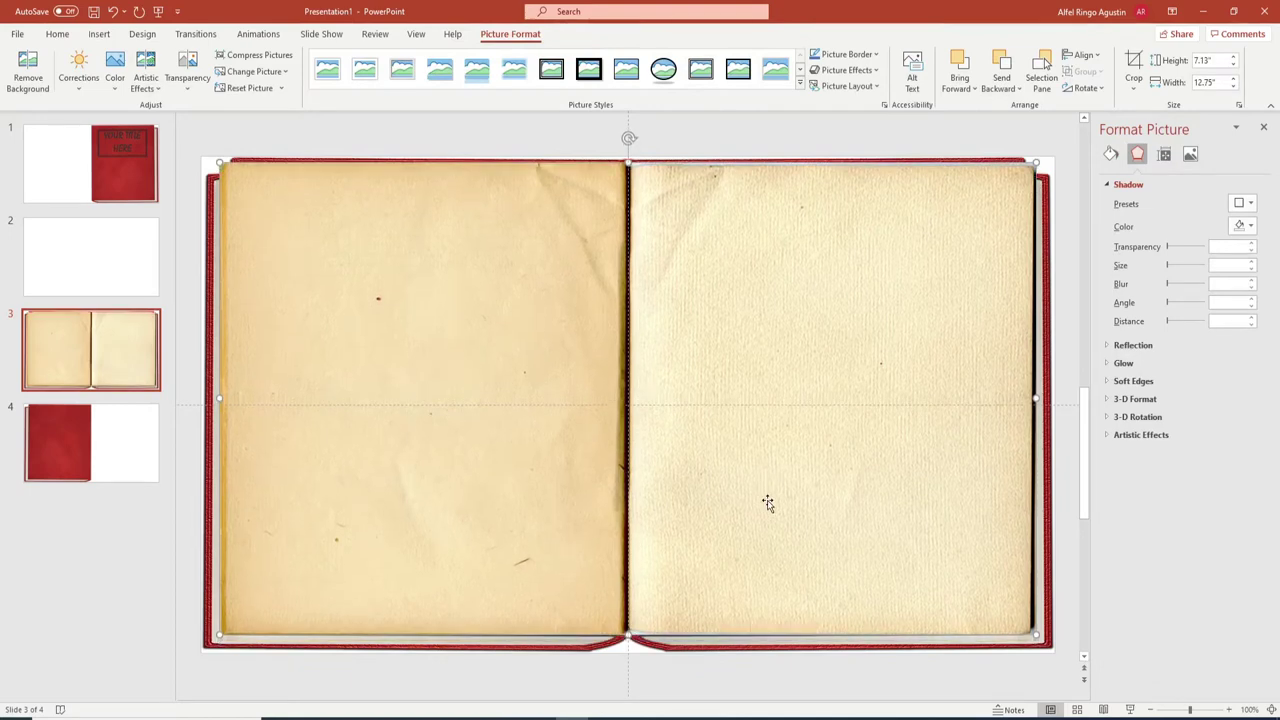
key(ctrl+Left)
key(ctrl+Up)
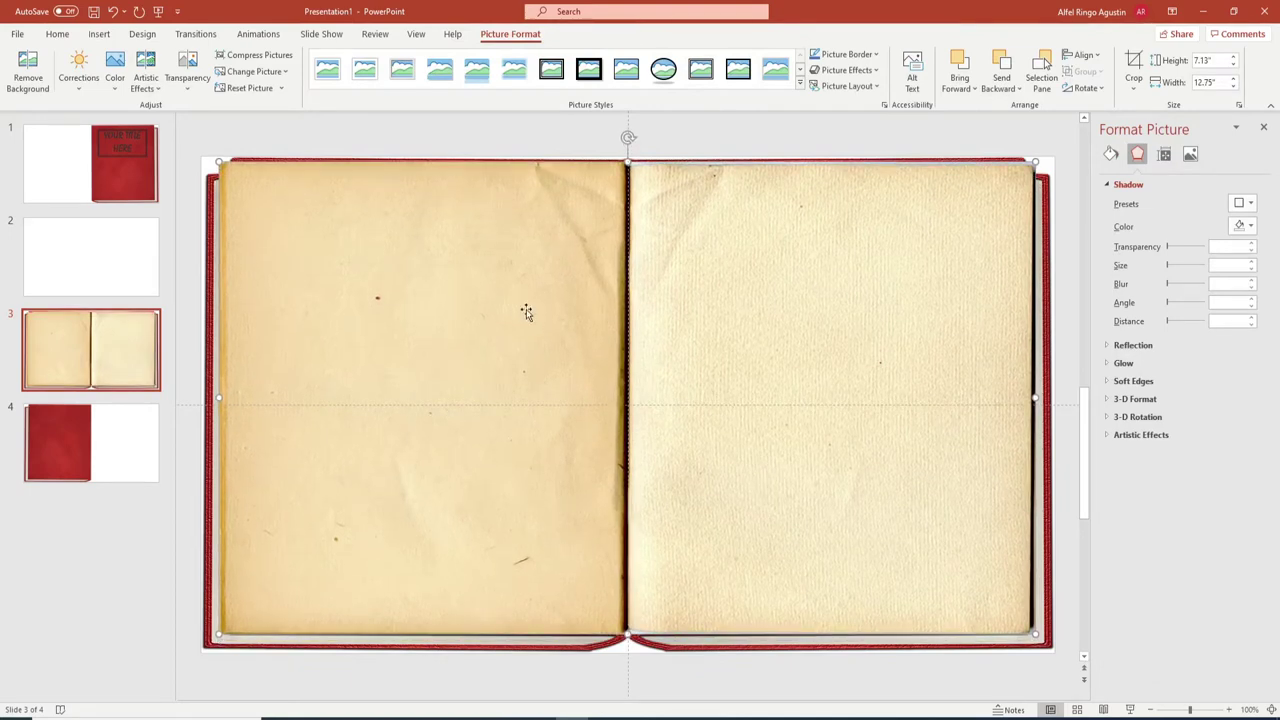
Step: Delete the leftover blank slide 2
click(394, 135)
click(86, 266)
click(100, 343)
click(97, 271)
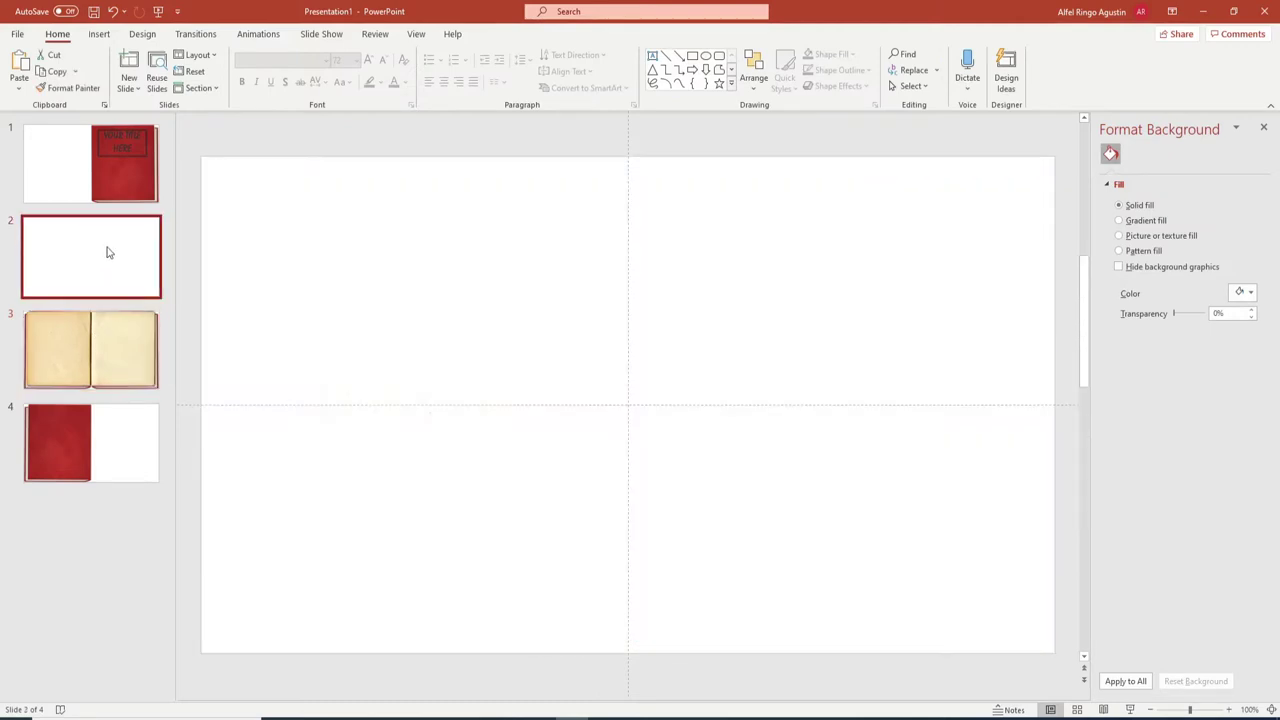
key(Delete)
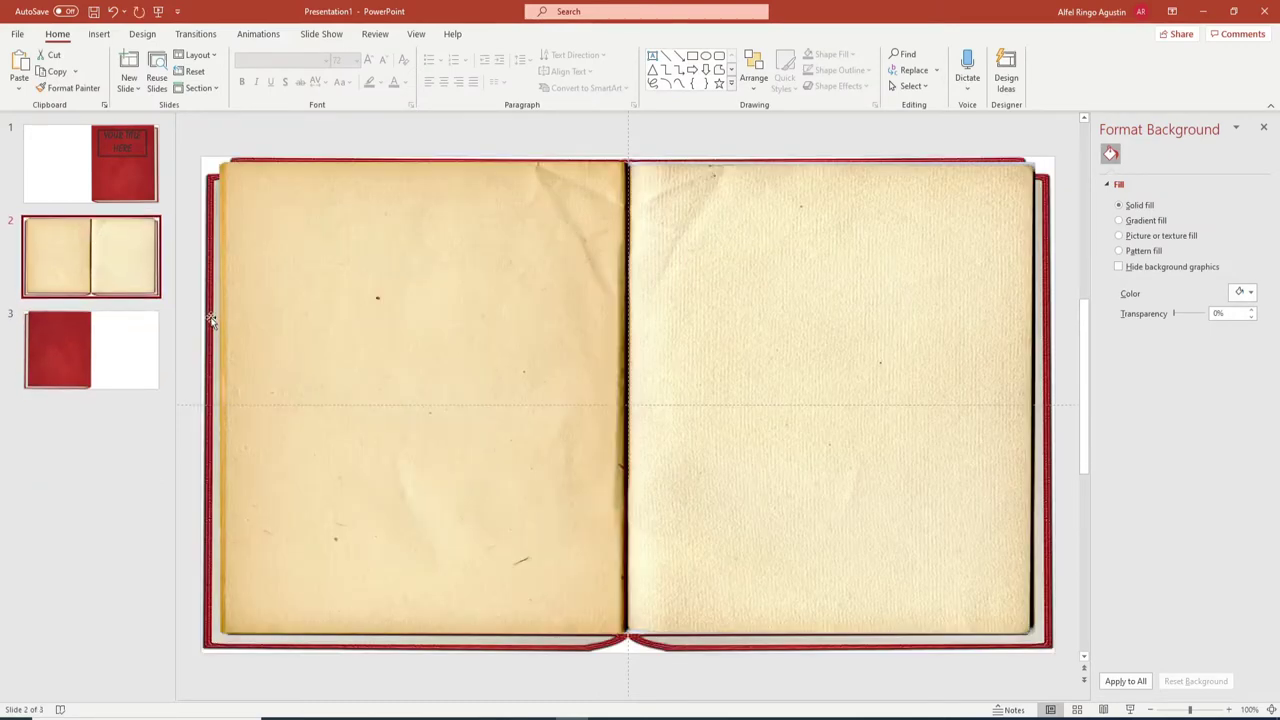
Step: Add a WordArt text box reading 'Introduction' at the top of the left page
click(274, 322)
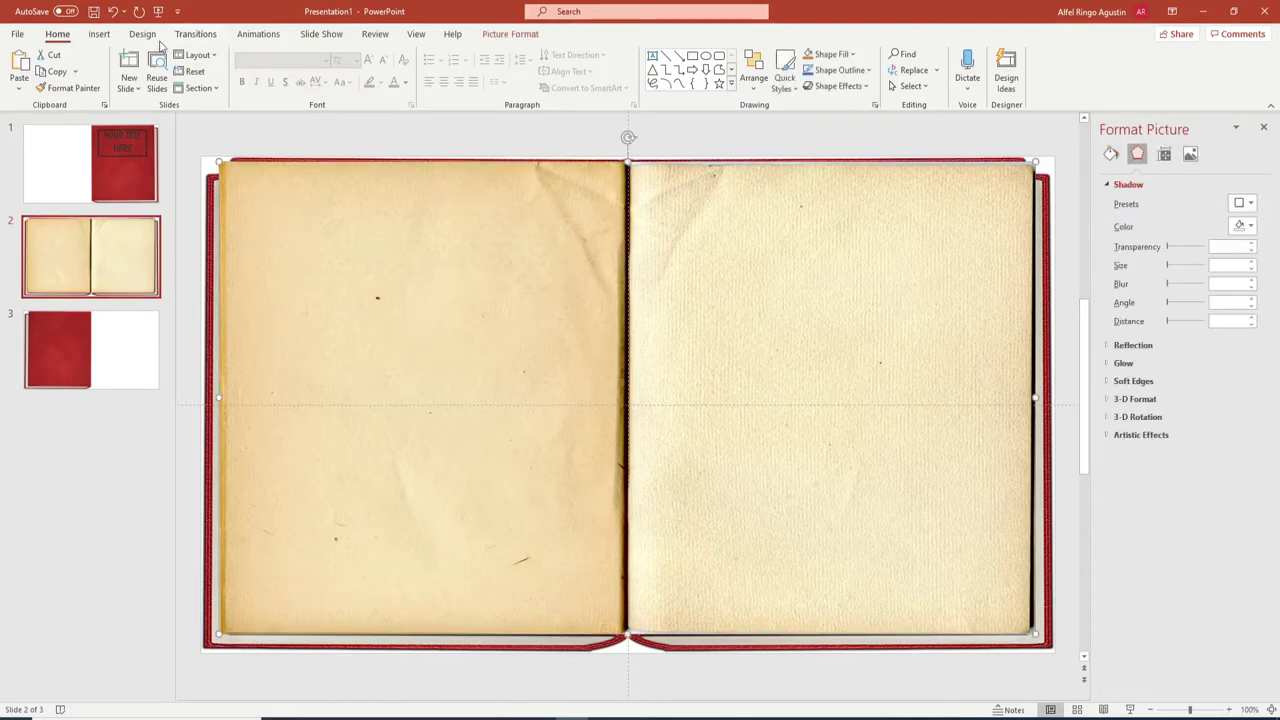
click(99, 34)
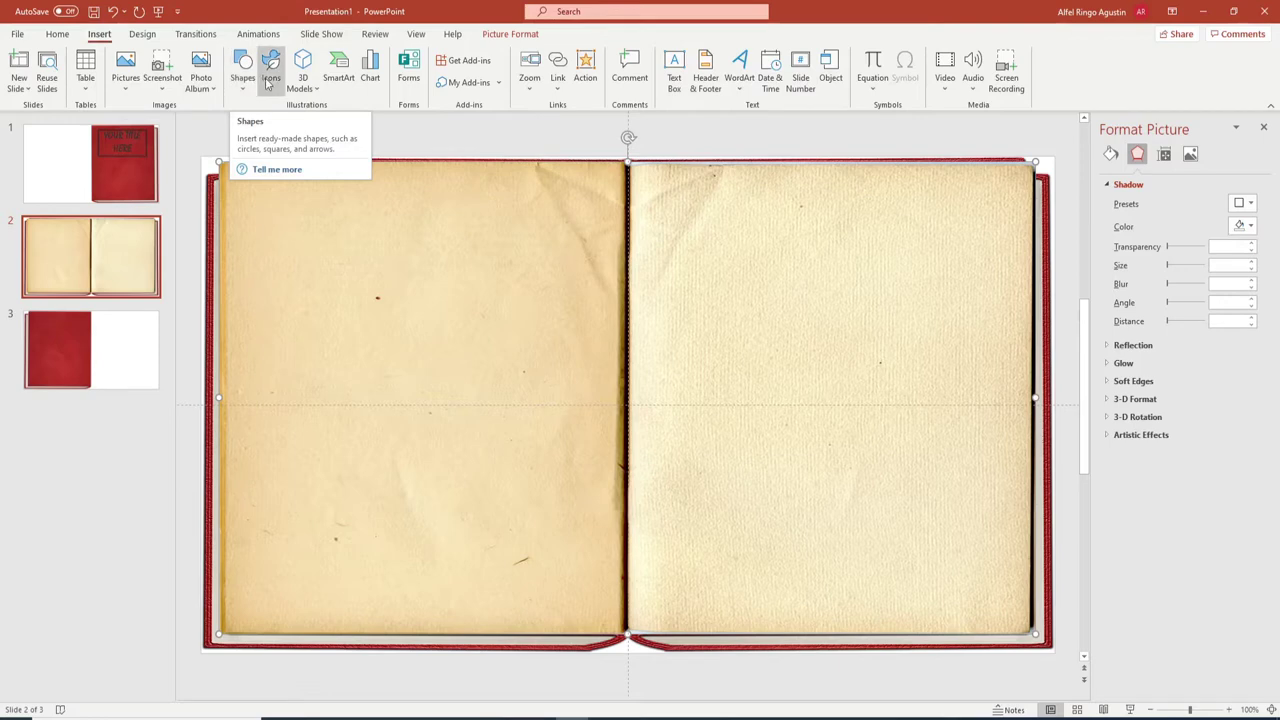
click(740, 68)
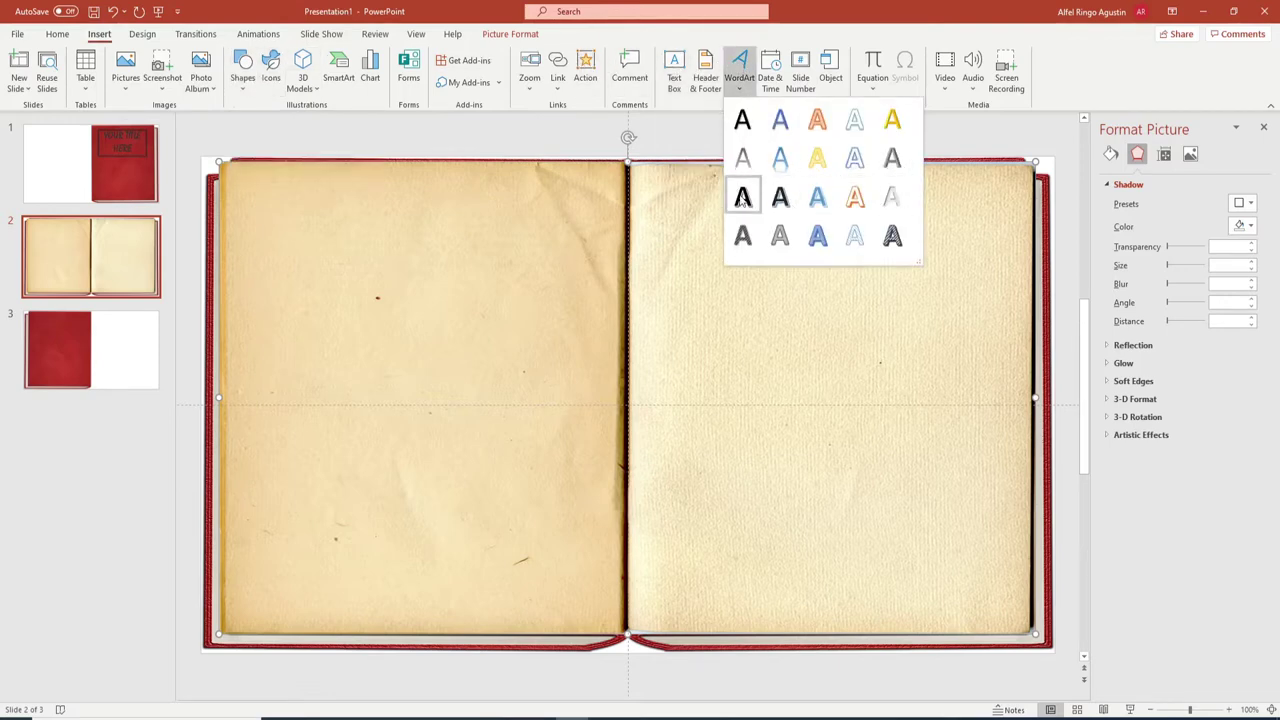
click(745, 157)
drag(655, 370, 449, 190)
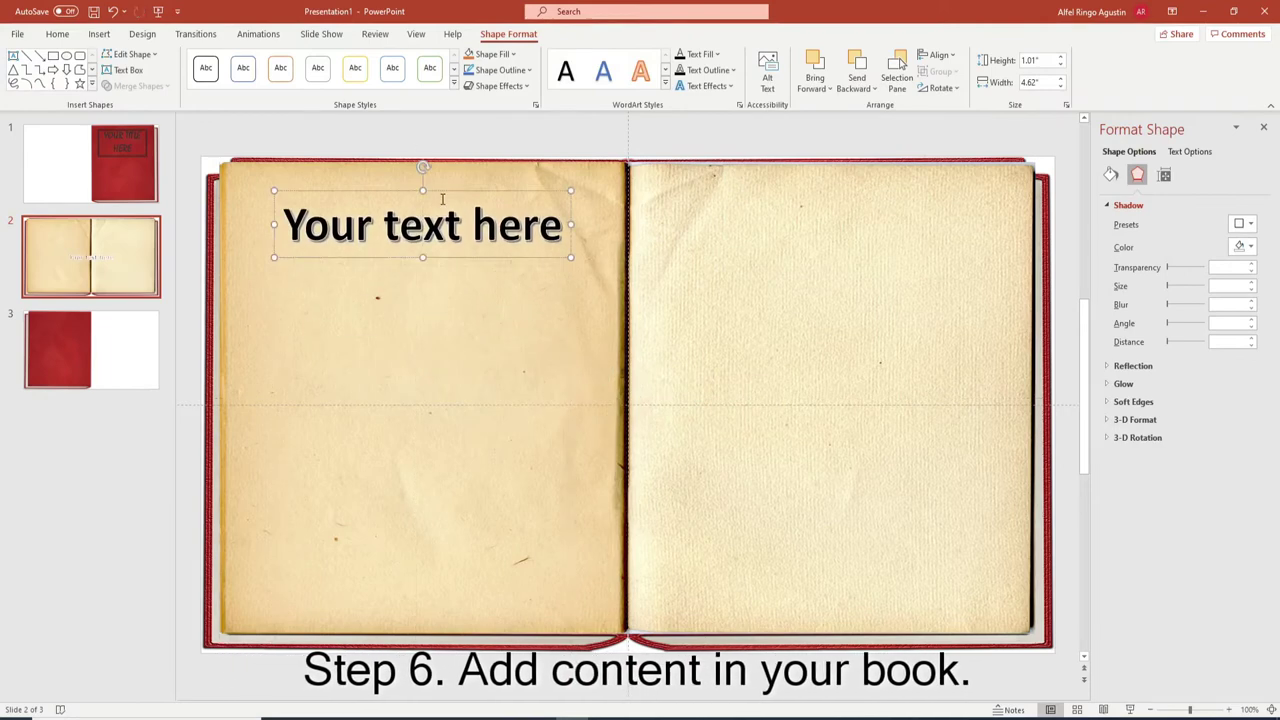
triple_click(447, 225)
text(I)
key(BackSpace)
text(Introductui)
key(BackSpace)
key(BackSpace)
text(ion)
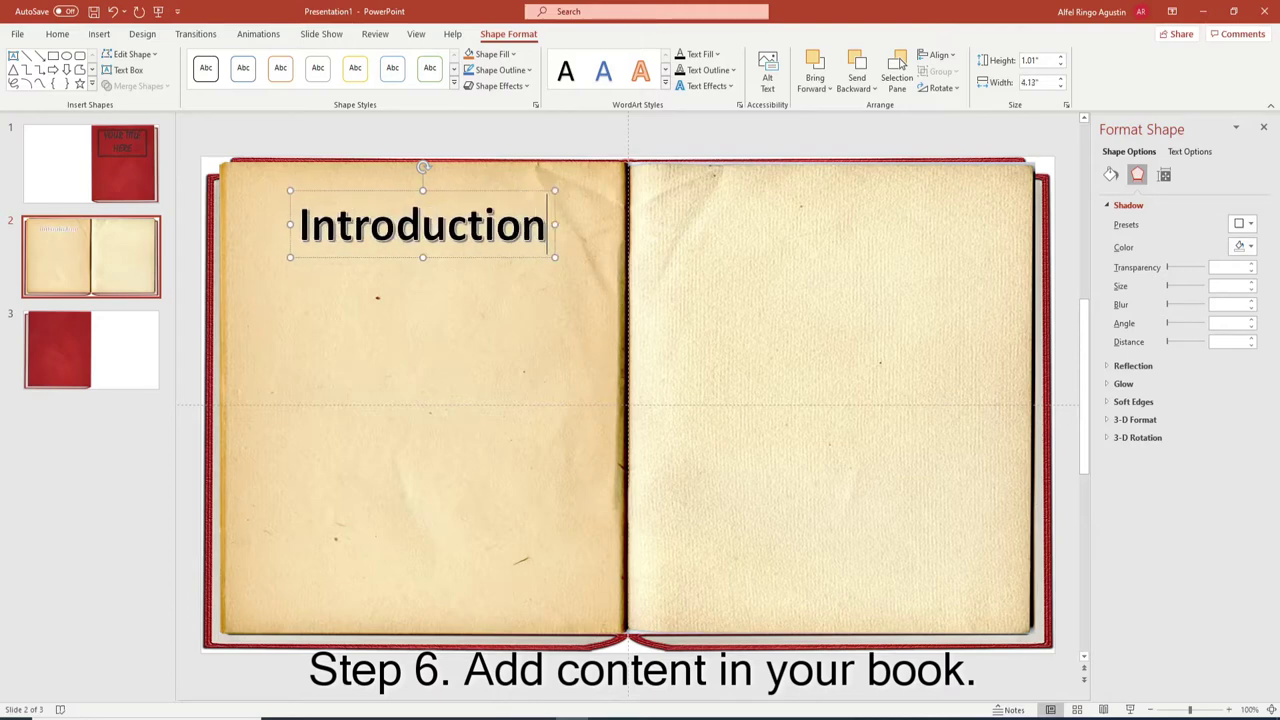
Step: Change the Introduction heading's font to Euclid Fraktur
key(ctrl+a)
click(57, 34)
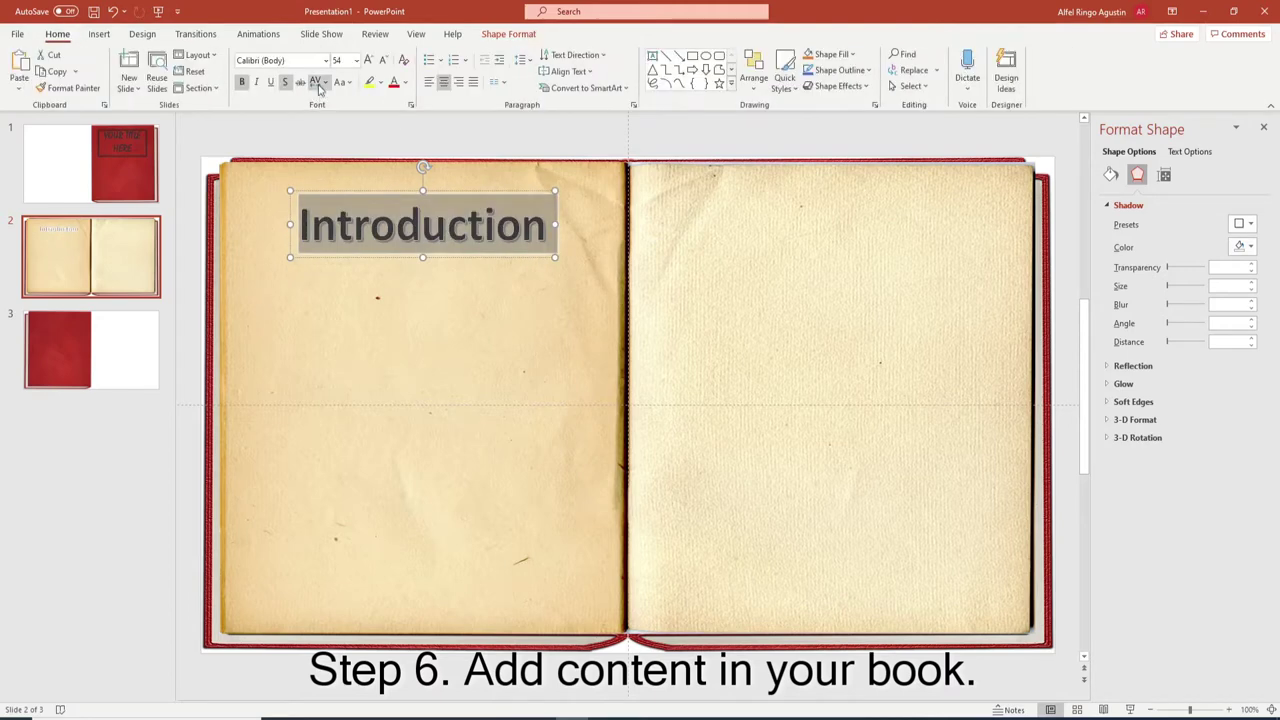
click(325, 60)
scroll(308, 515, down, 20)
scroll(308, 515, down, 2)
scroll(307, 520, down, 2)
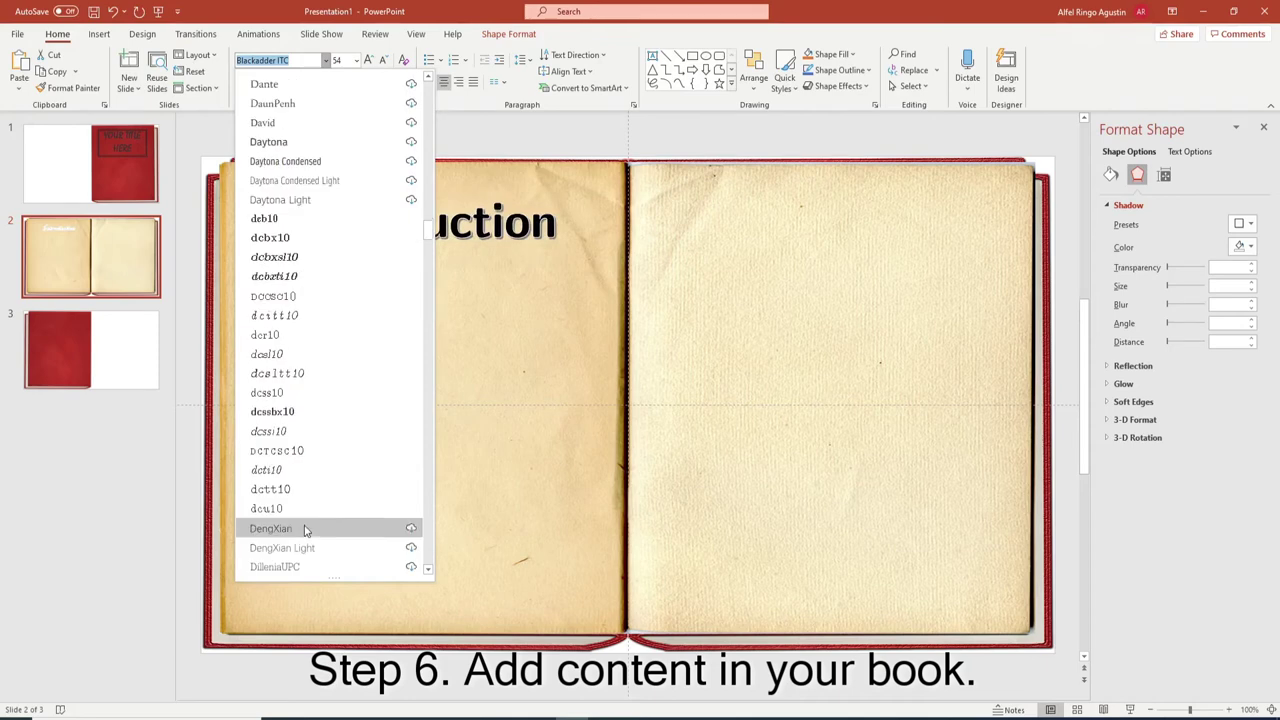
scroll(308, 515, down, 3)
scroll(305, 545, down, 1)
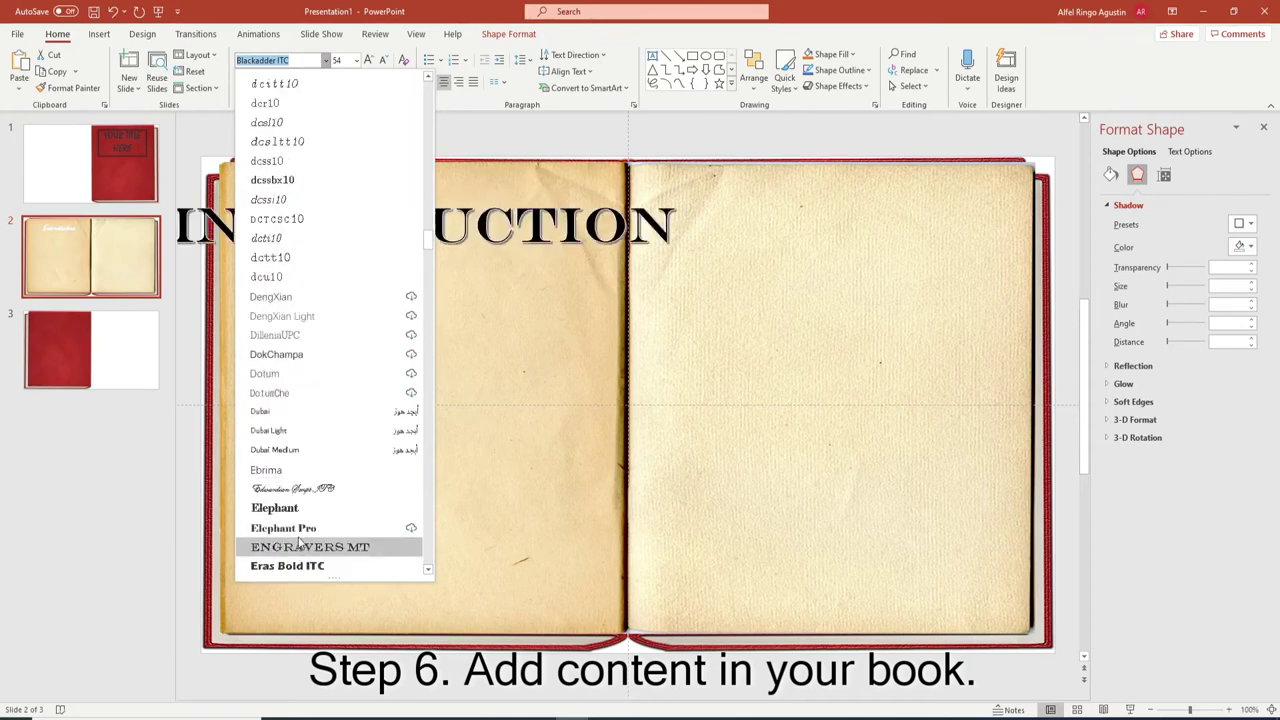
scroll(305, 547, down, 2)
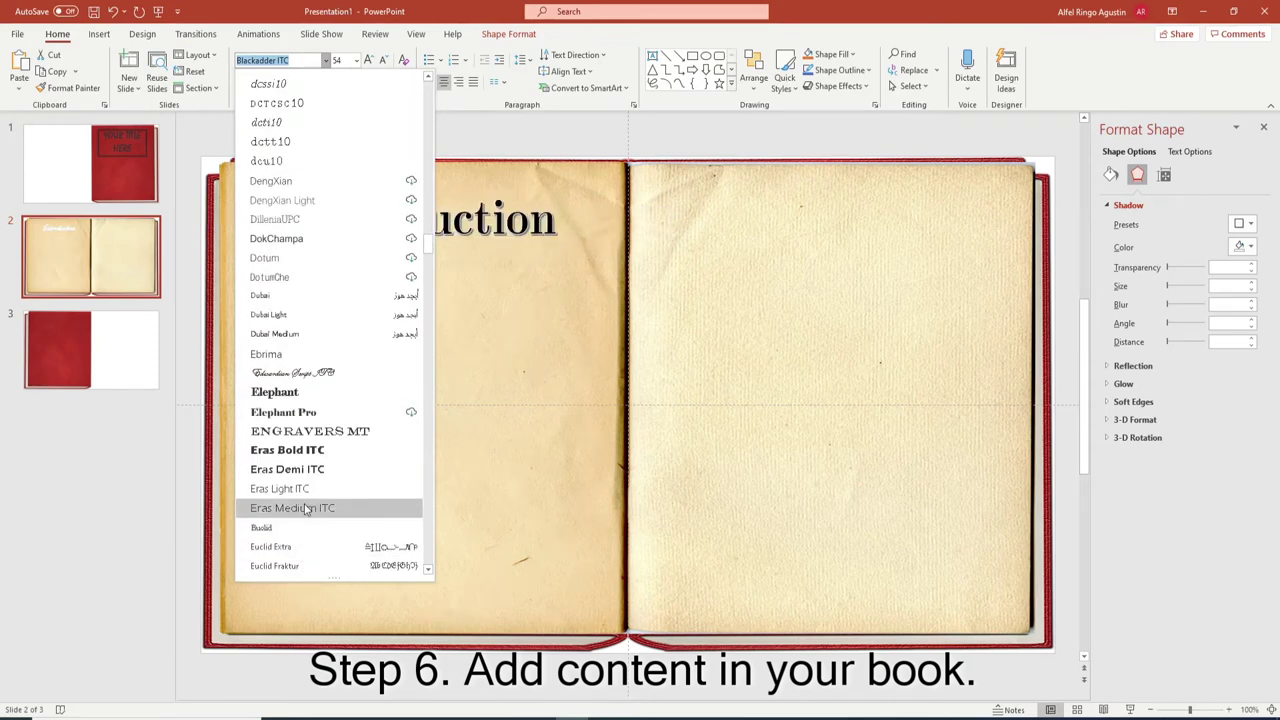
scroll(300, 549, down, 1)
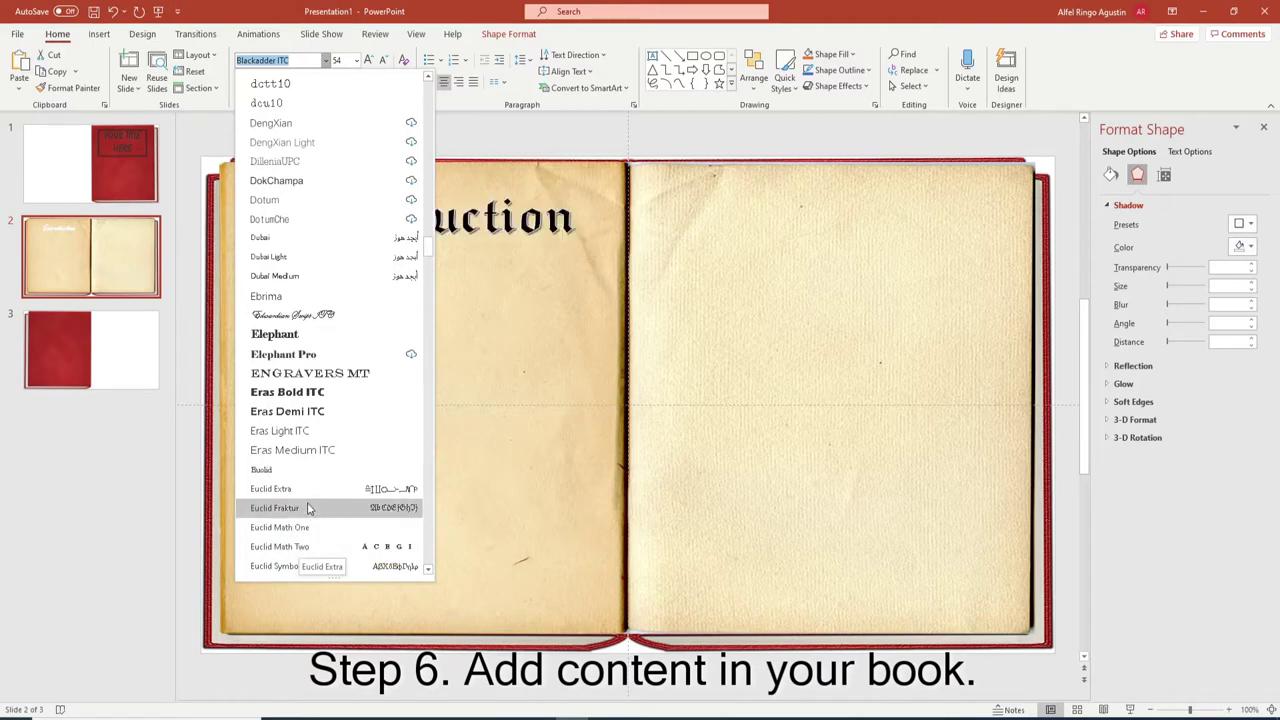
click(306, 506)
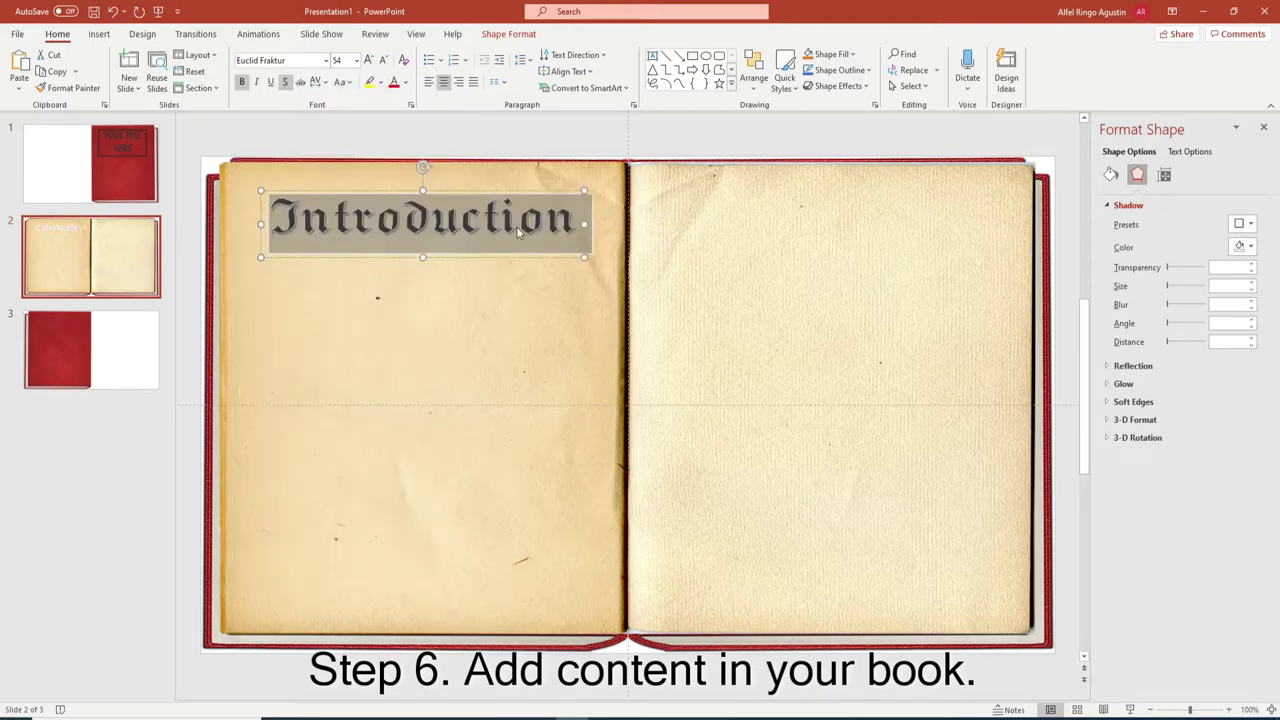
click(528, 134)
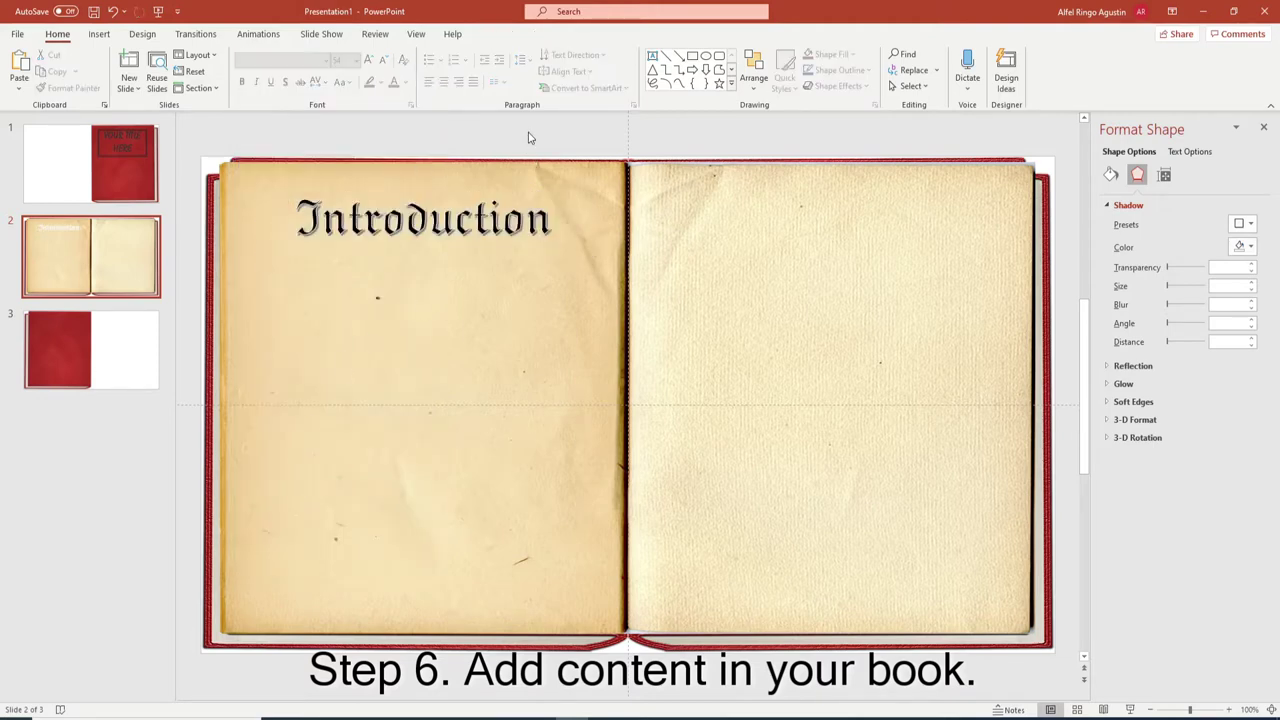
Step: Fill the Introduction heading letters with the brown texture
click(535, 196)
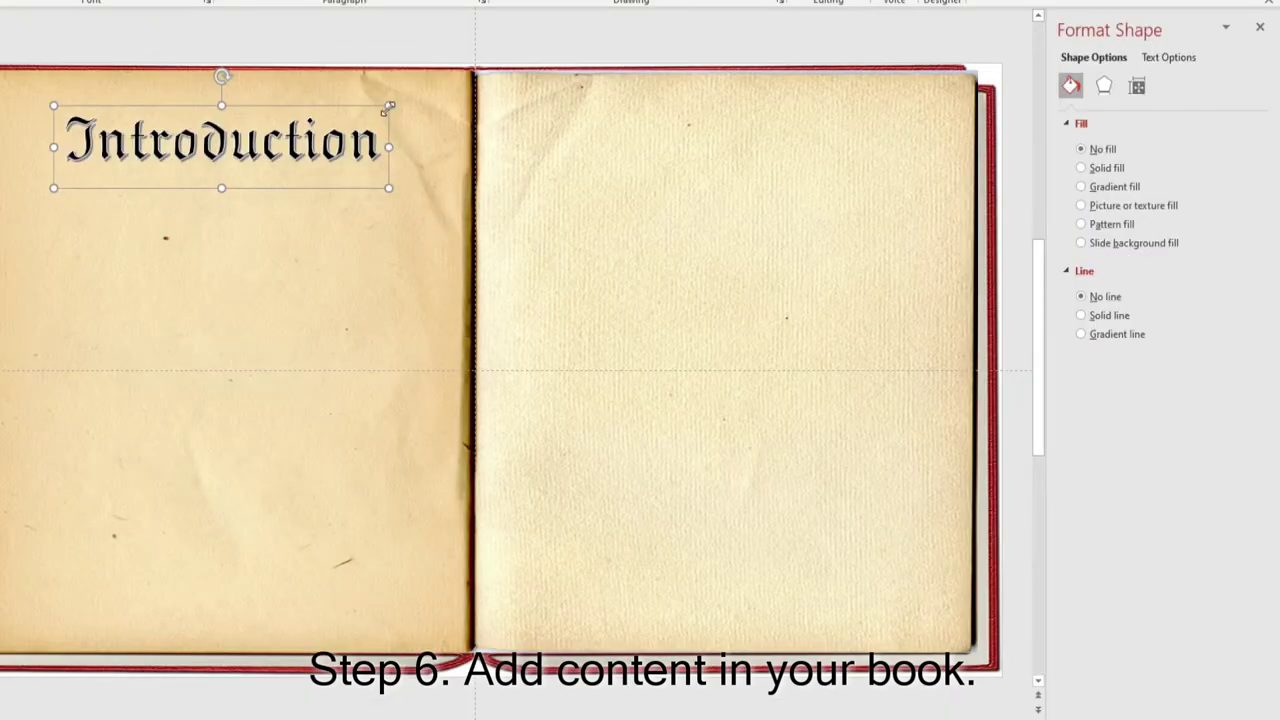
click(1155, 59)
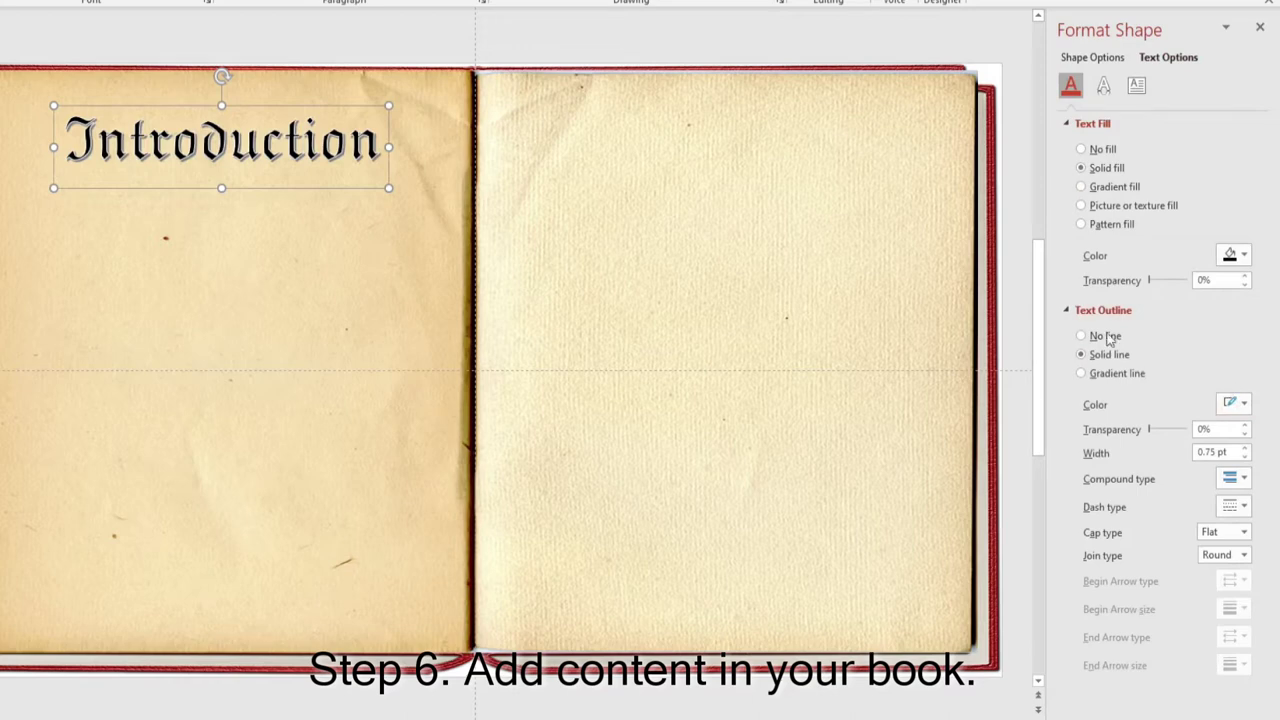
click(1243, 256)
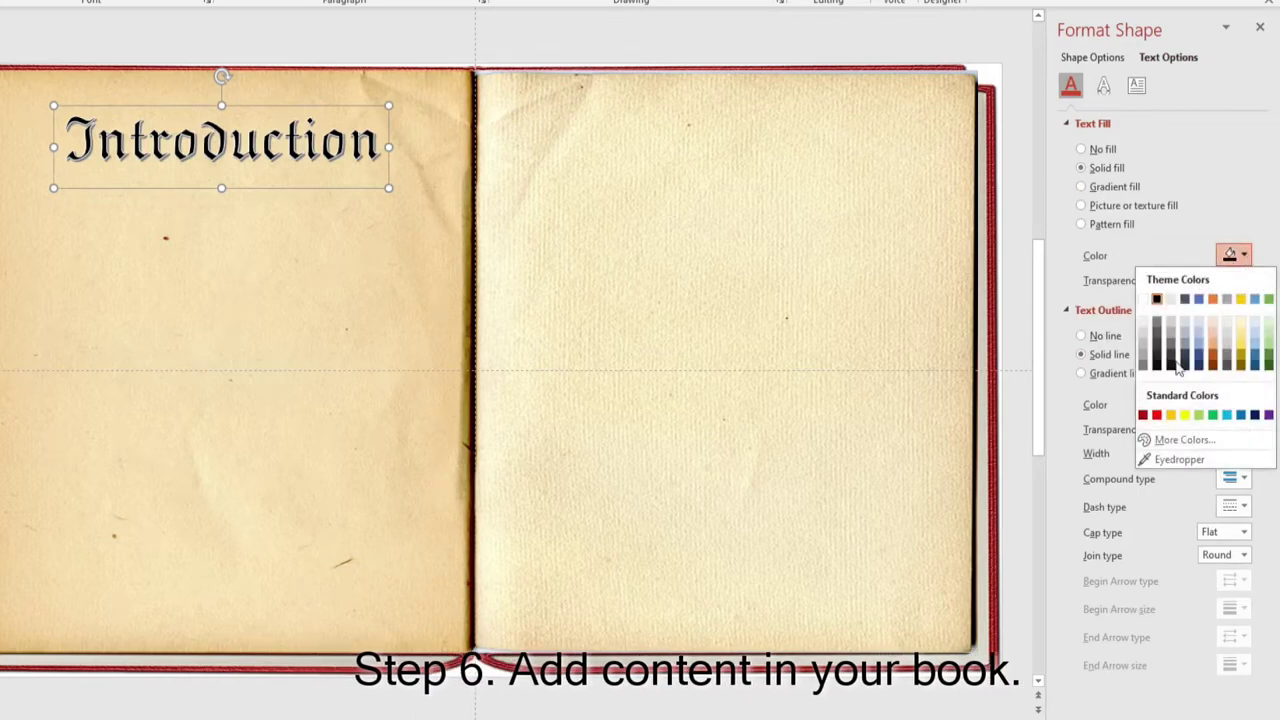
click(1172, 440)
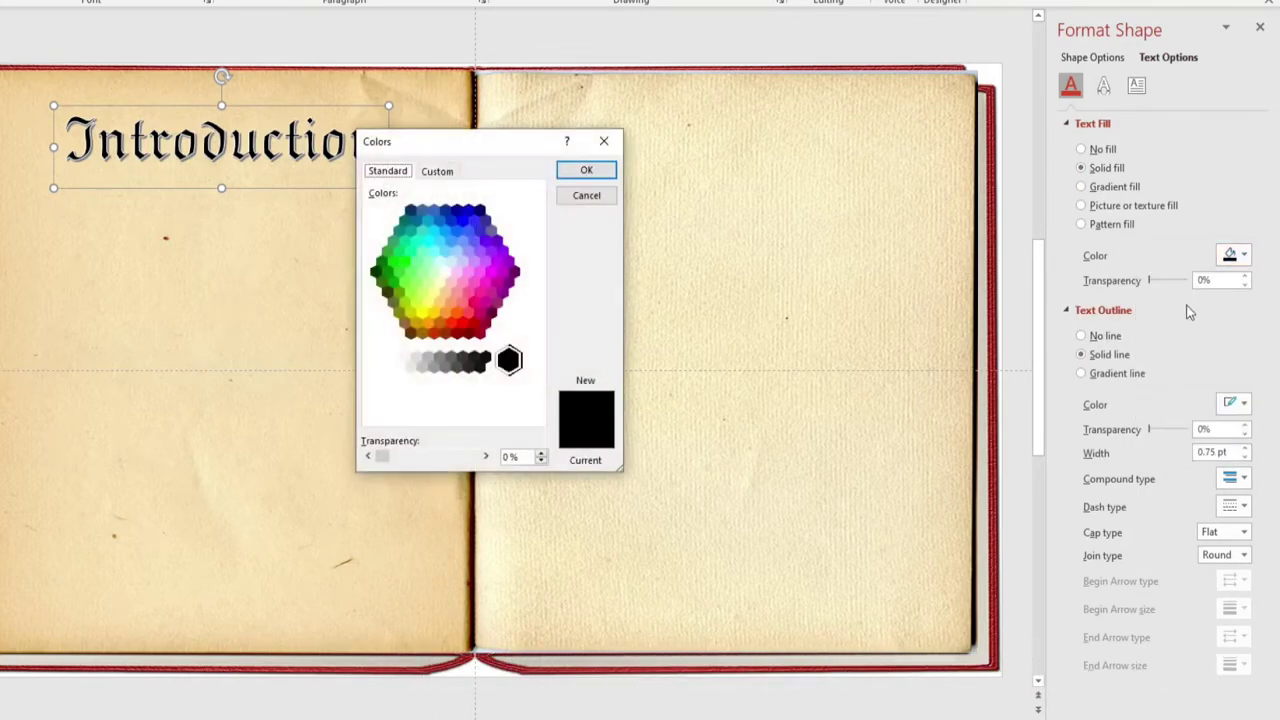
click(604, 141)
click(1240, 256)
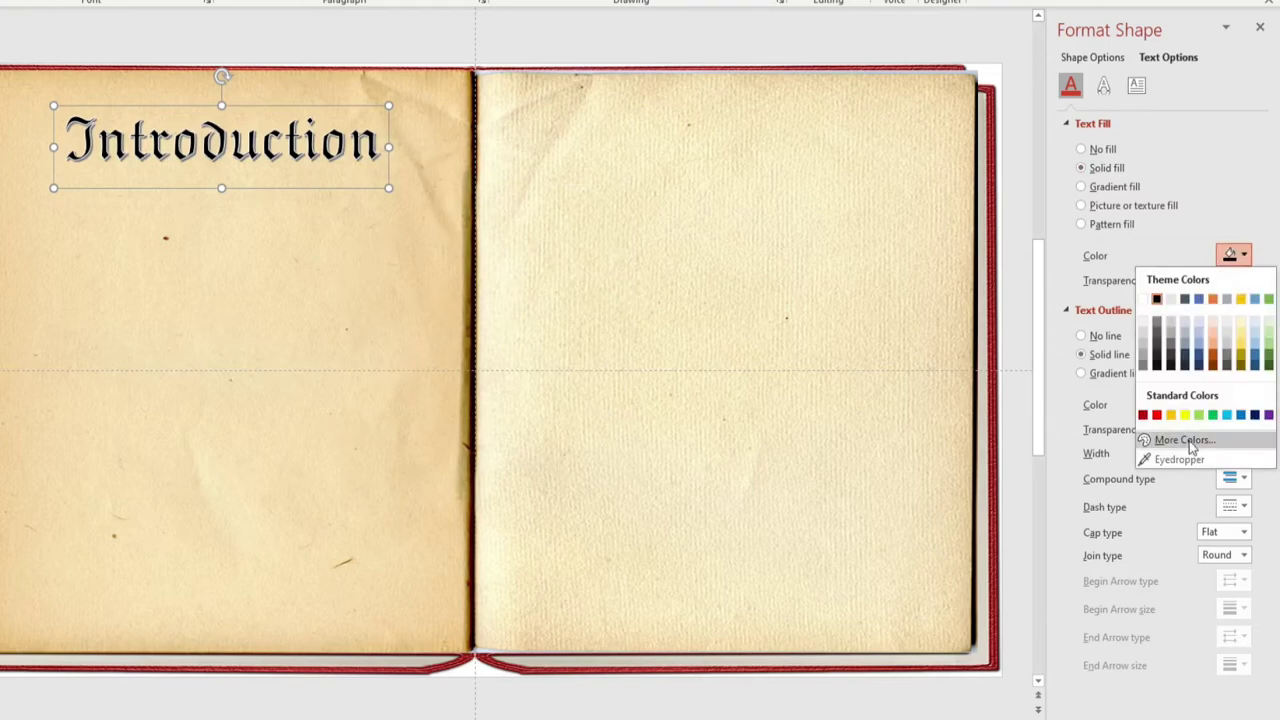
click(1217, 186)
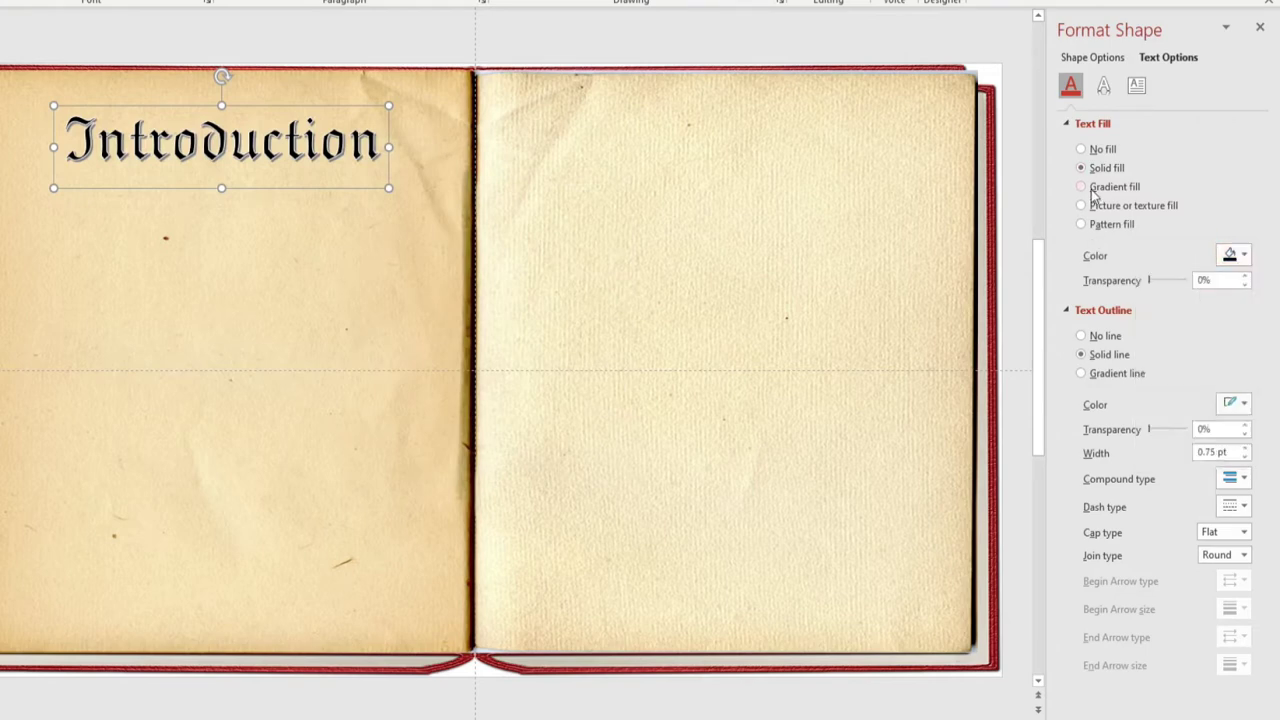
click(1091, 190)
click(1240, 256)
click(1214, 192)
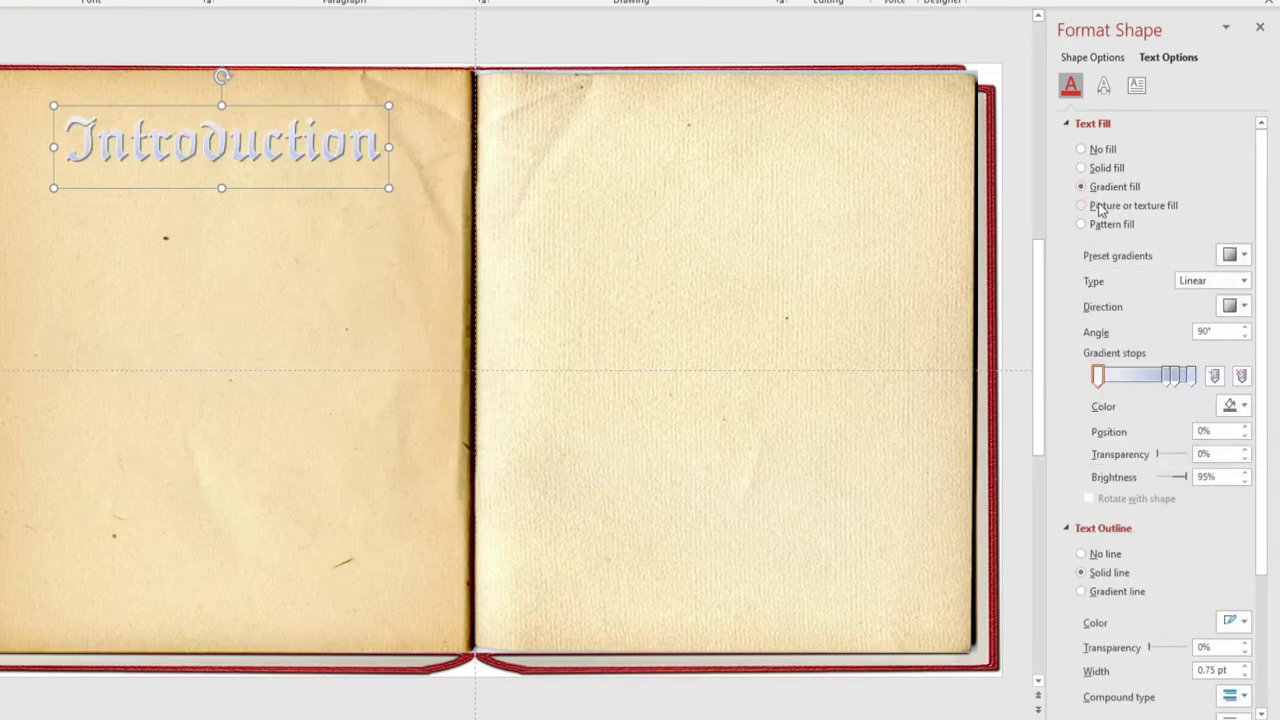
click(1104, 207)
click(1243, 300)
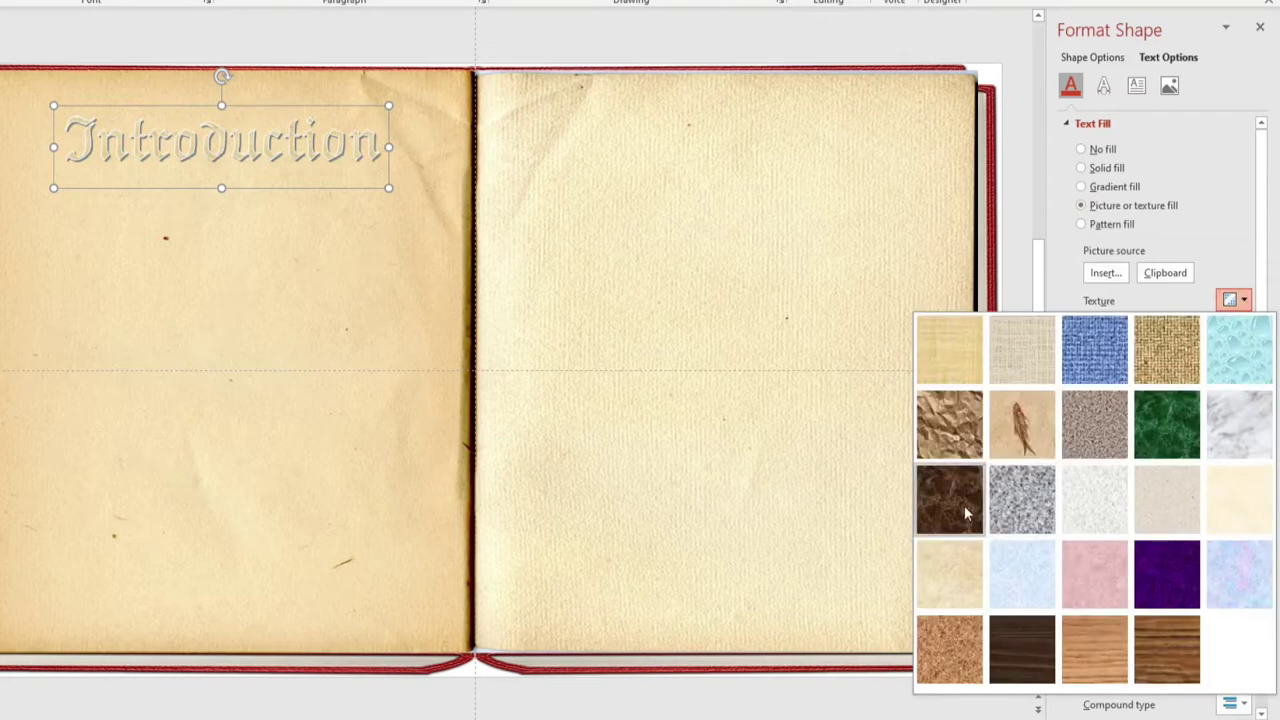
click(965, 513)
Step: Give the heading letters a dark grey text outline
scroll(1184, 612, down, 1)
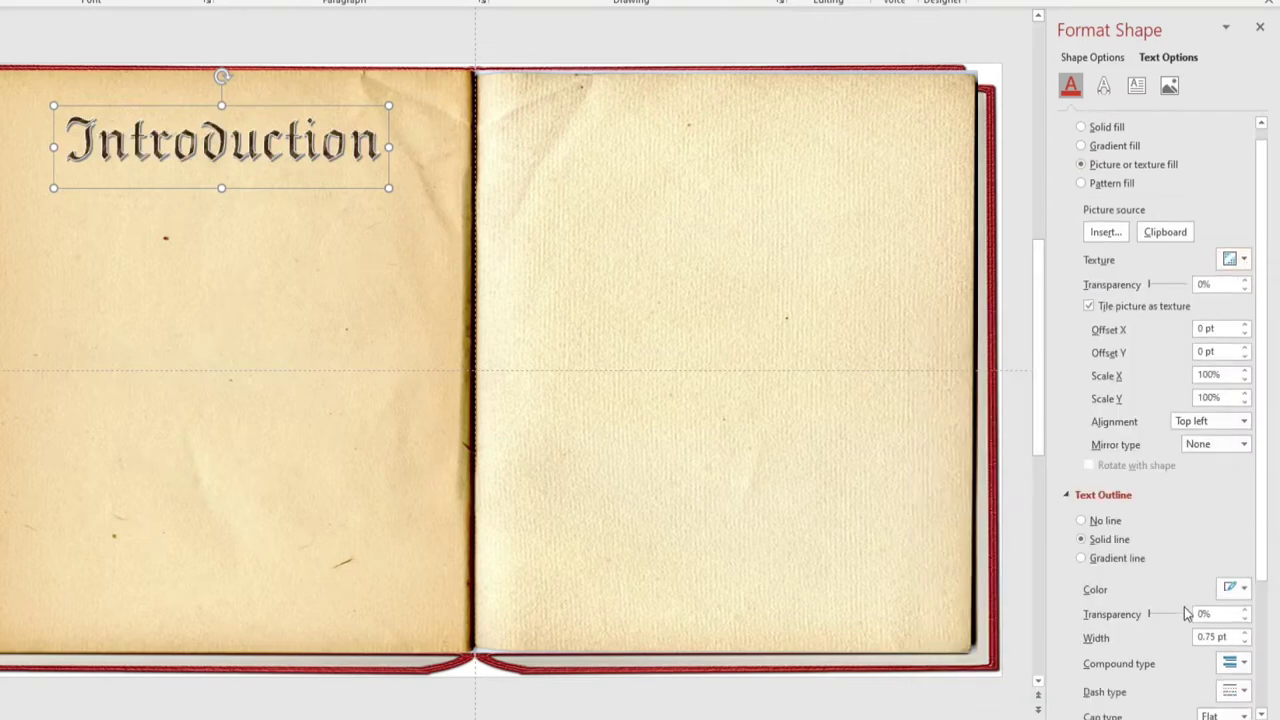
click(1240, 588)
click(1160, 460)
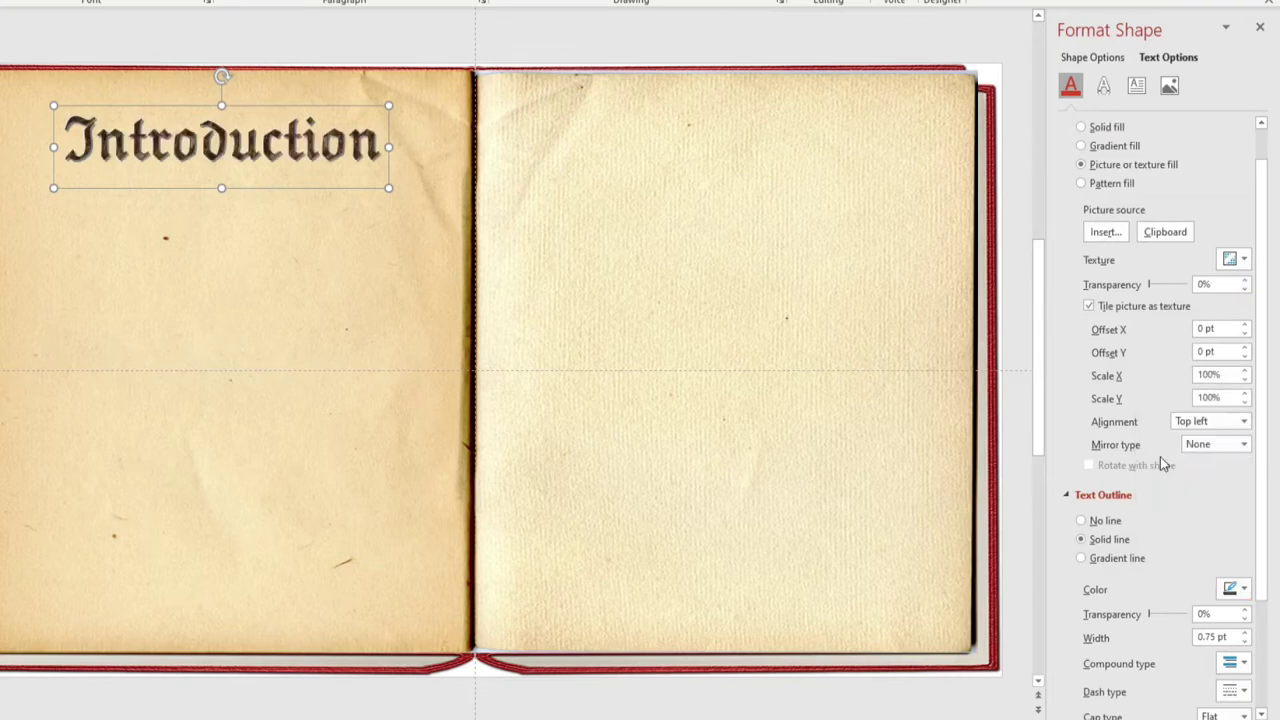
click(1243, 588)
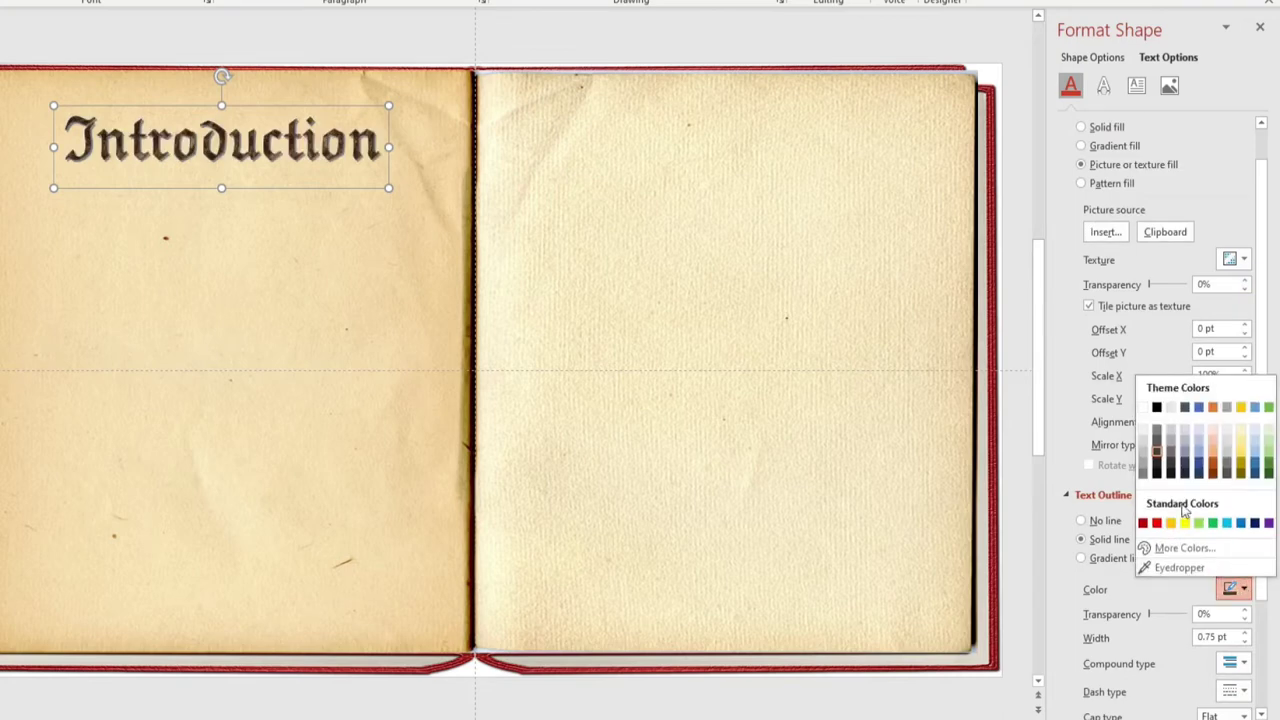
click(1158, 466)
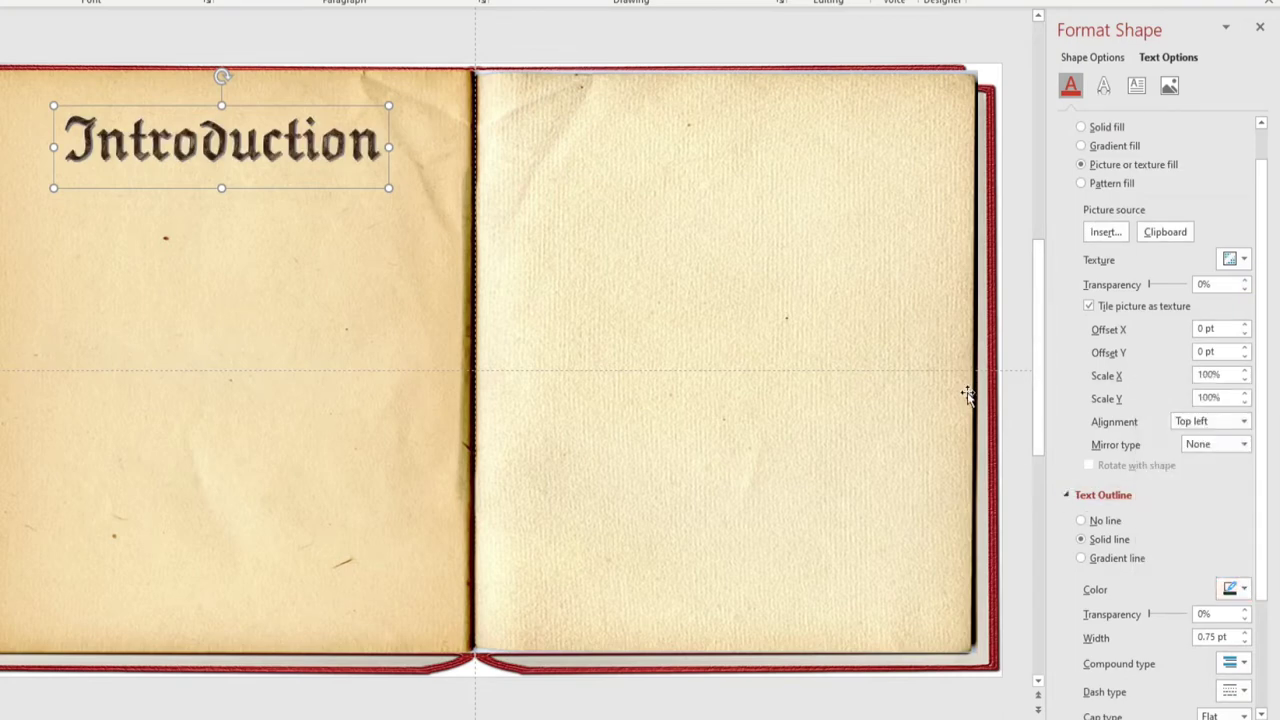
scroll(1230, 560, down, 1)
scroll(1230, 600, down, 1)
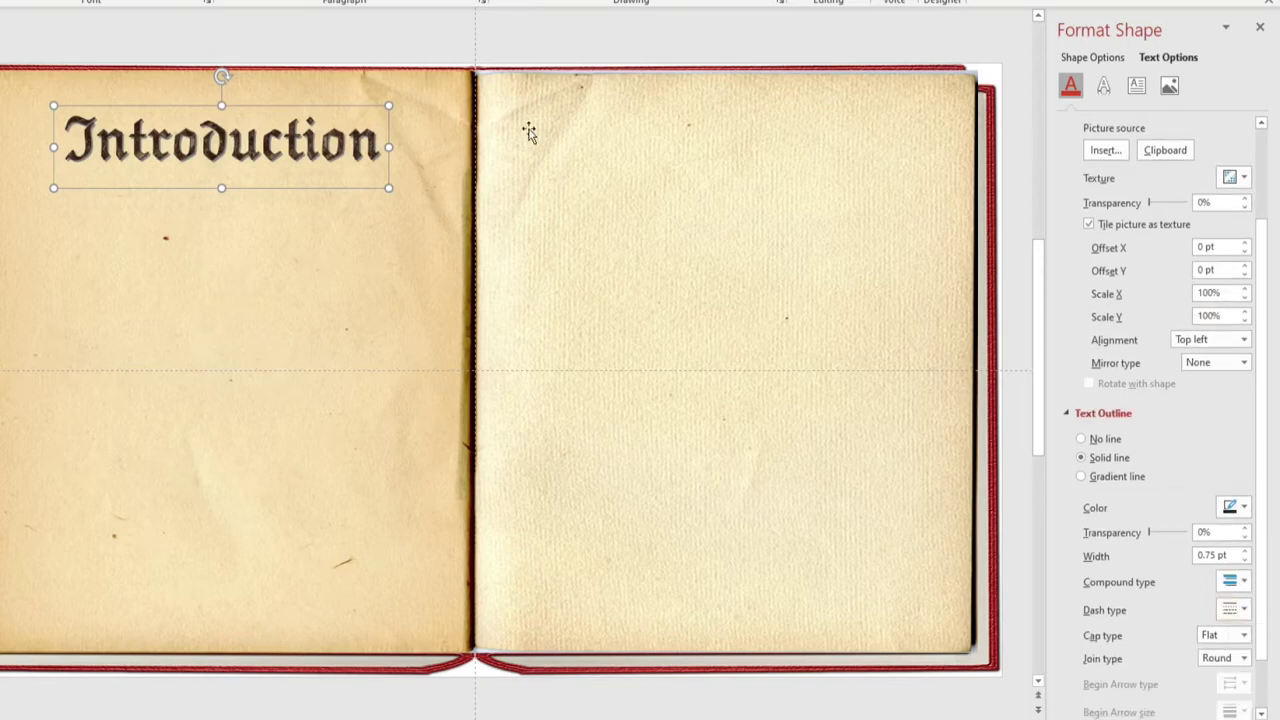
click(419, 42)
Step: Adjust the Introduction heading's text shadow to a 126° angle and 6 pt distance
click(372, 145)
double_click(372, 145)
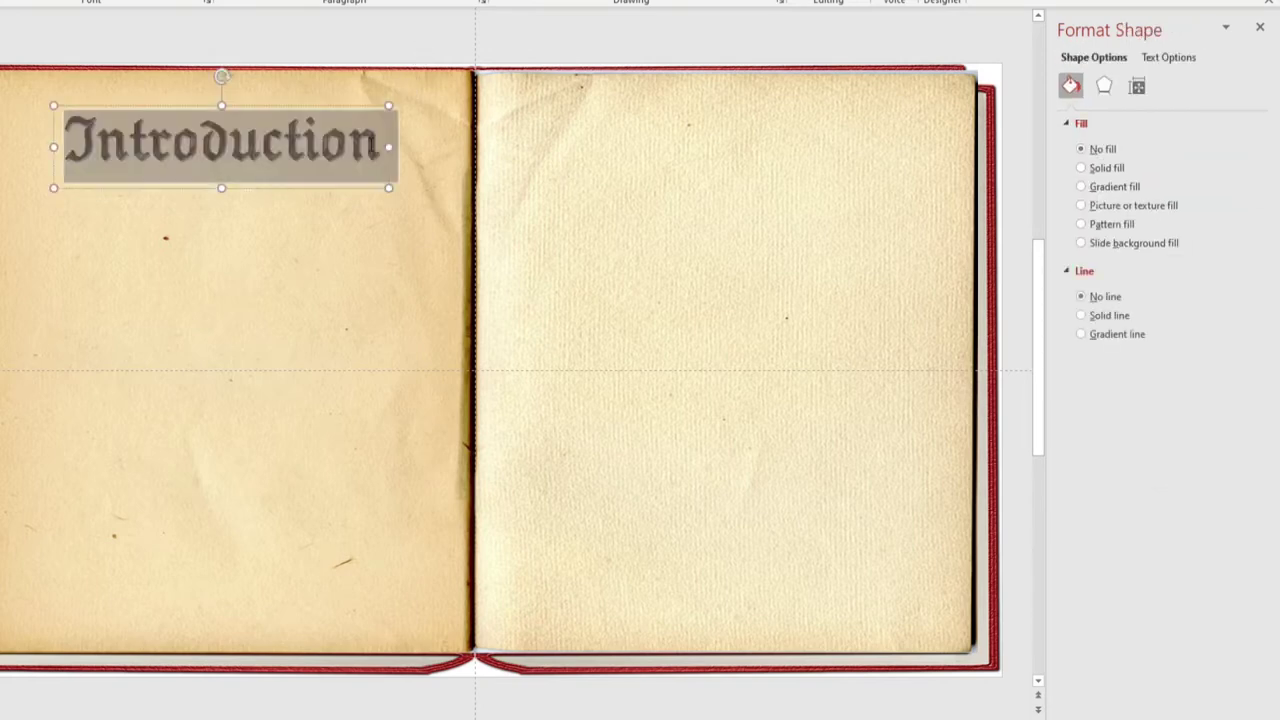
click(1166, 57)
scroll(1080, 405, down, 2)
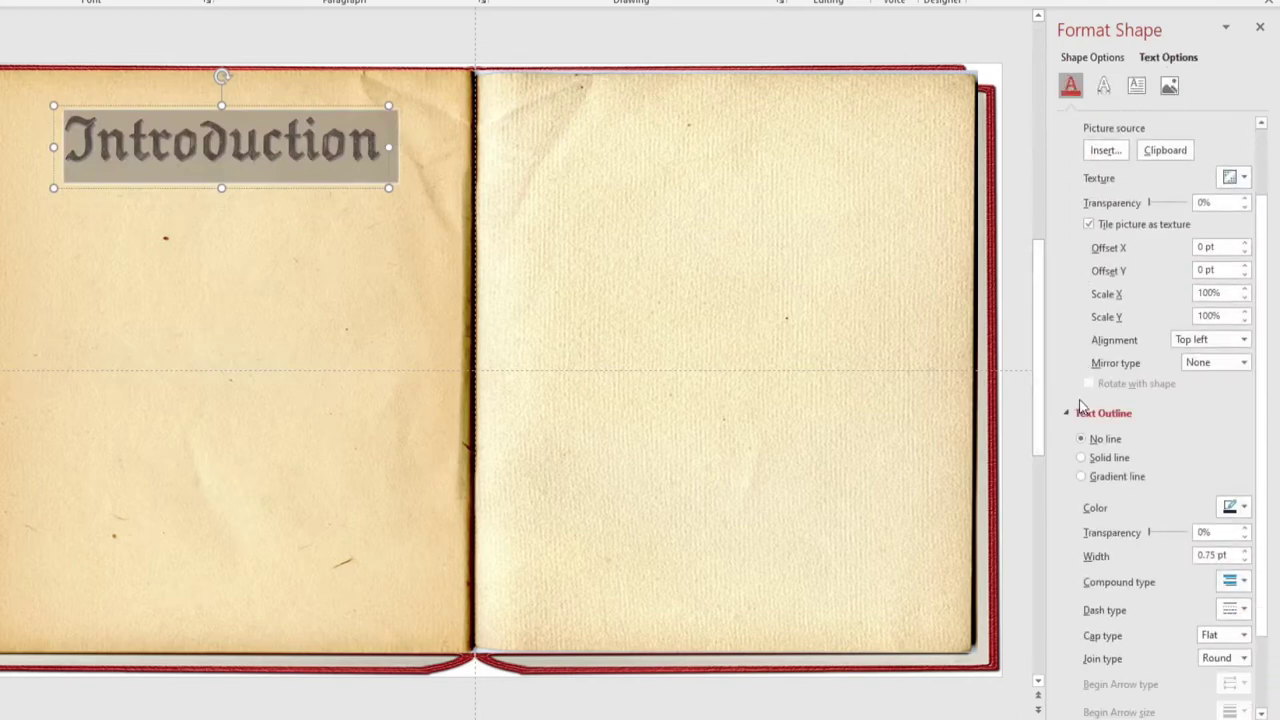
scroll(1090, 450, down, 1)
scroll(1091, 449, up, 1)
scroll(1095, 440, up, 2)
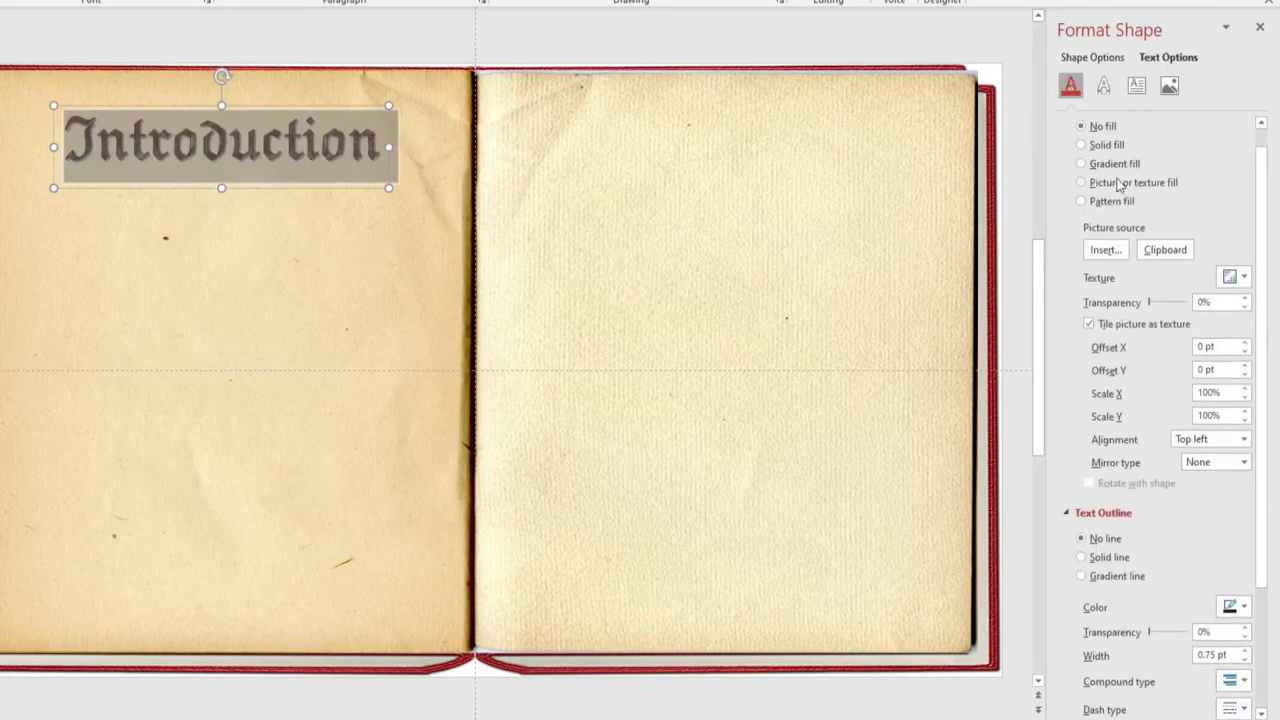
scroll(1100, 460, down, 3)
scroll(1150, 545, down, 1)
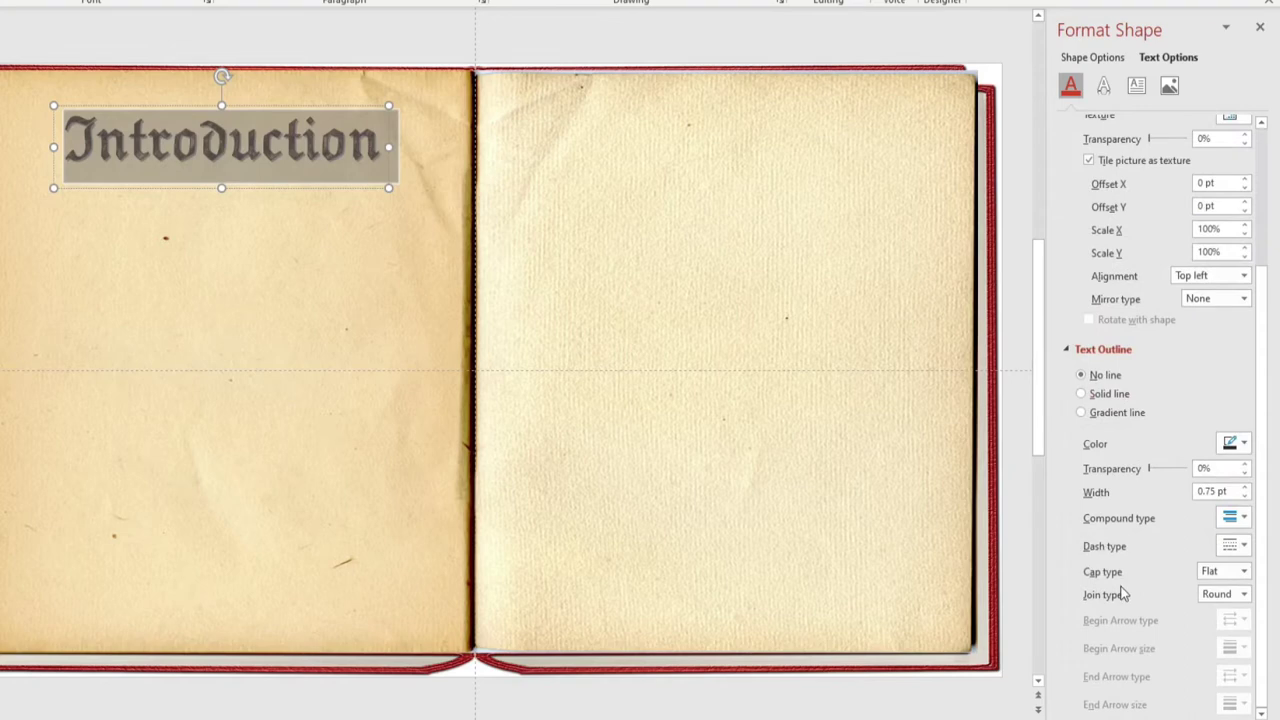
scroll(1147, 480, up, 1)
click(1103, 85)
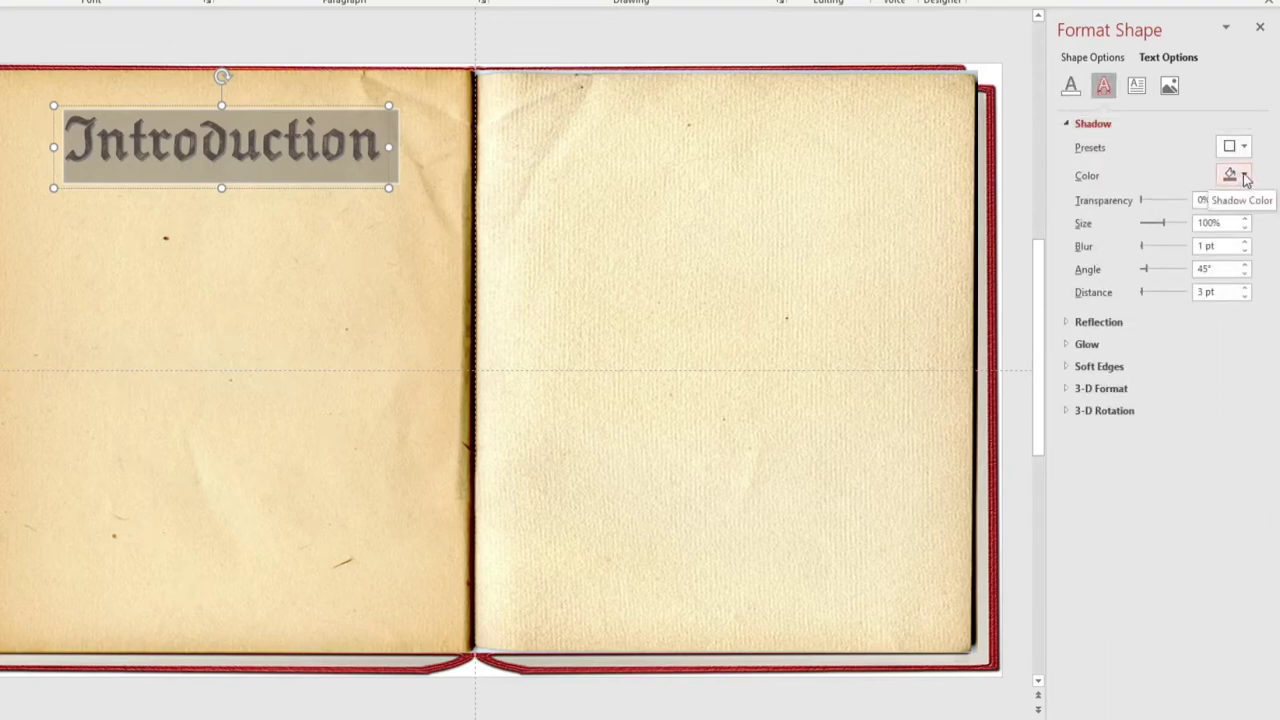
drag(1147, 270, 1147, 292)
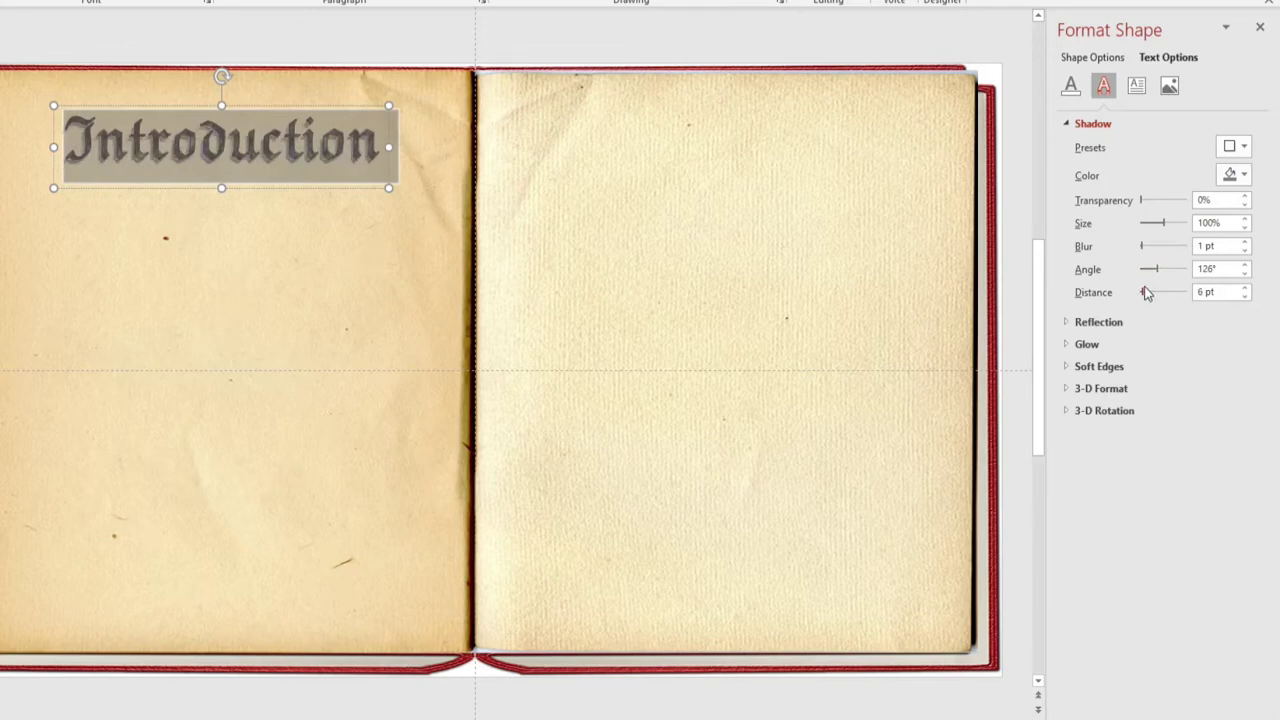
drag(1143, 199, 1159, 198)
click(1007, 76)
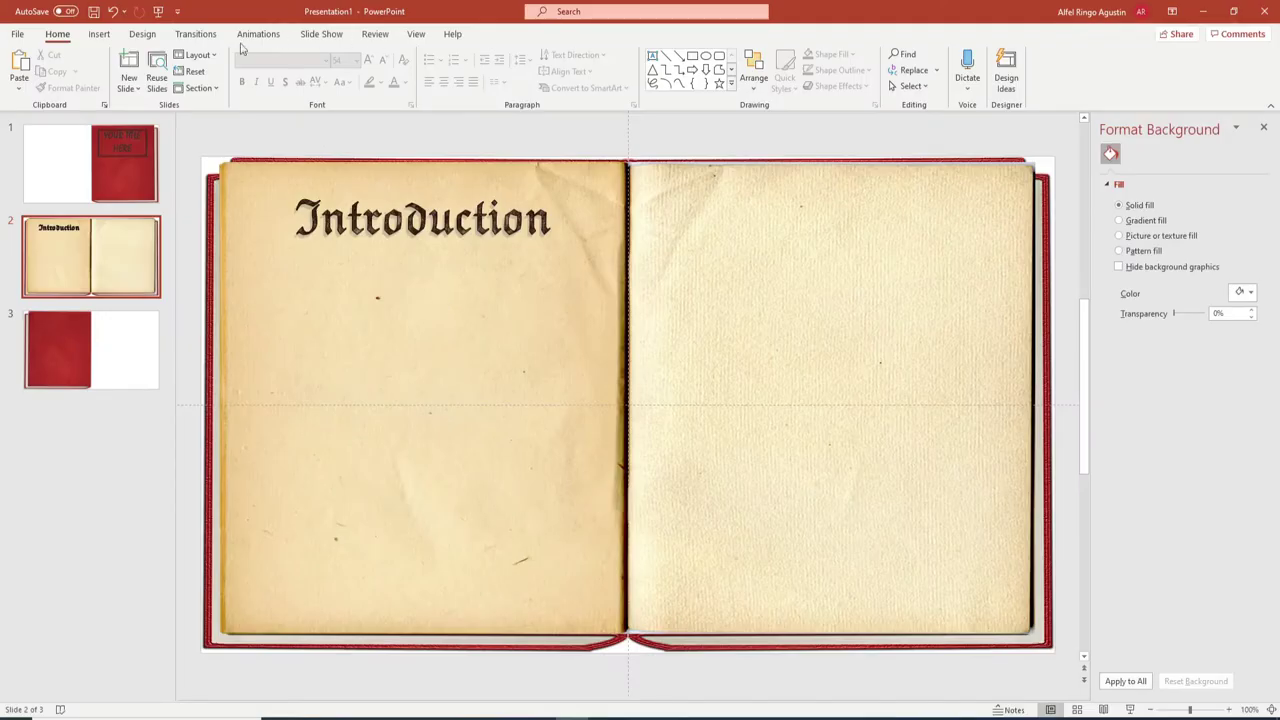
click(99, 34)
Step: Draw a text box under the heading containing 'Your introduction here...'
click(674, 77)
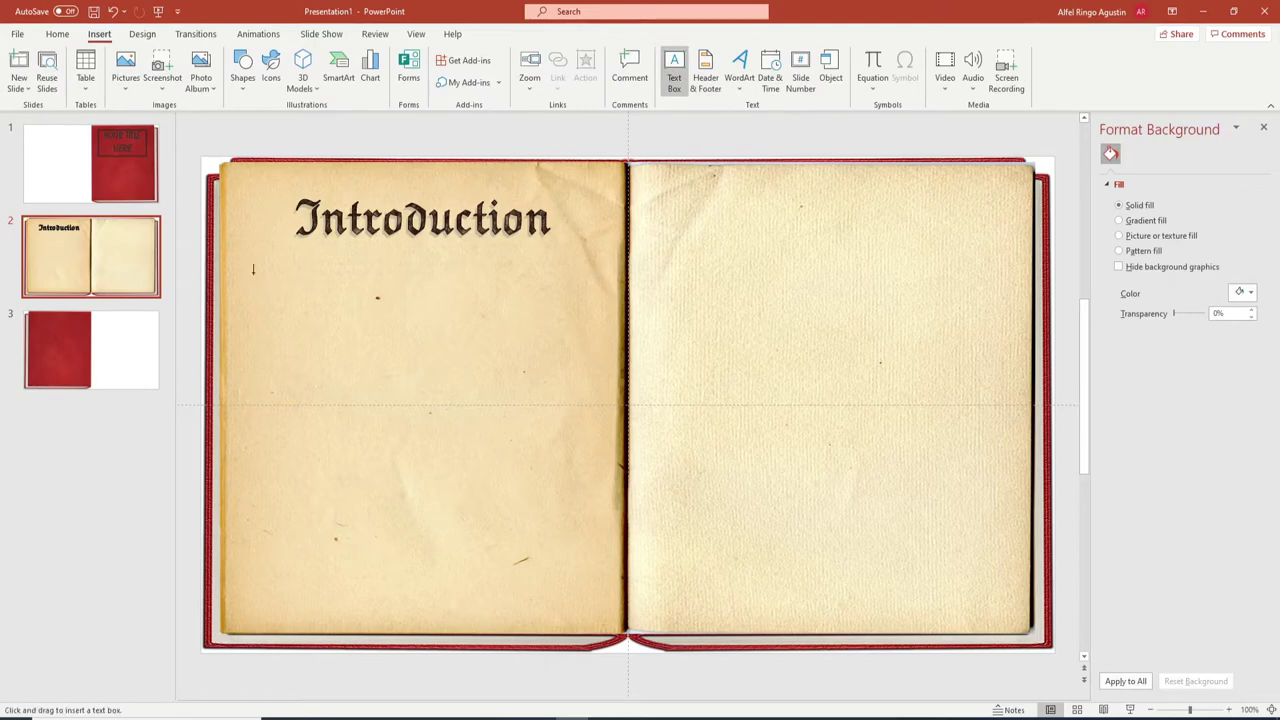
drag(380, 307, 578, 338)
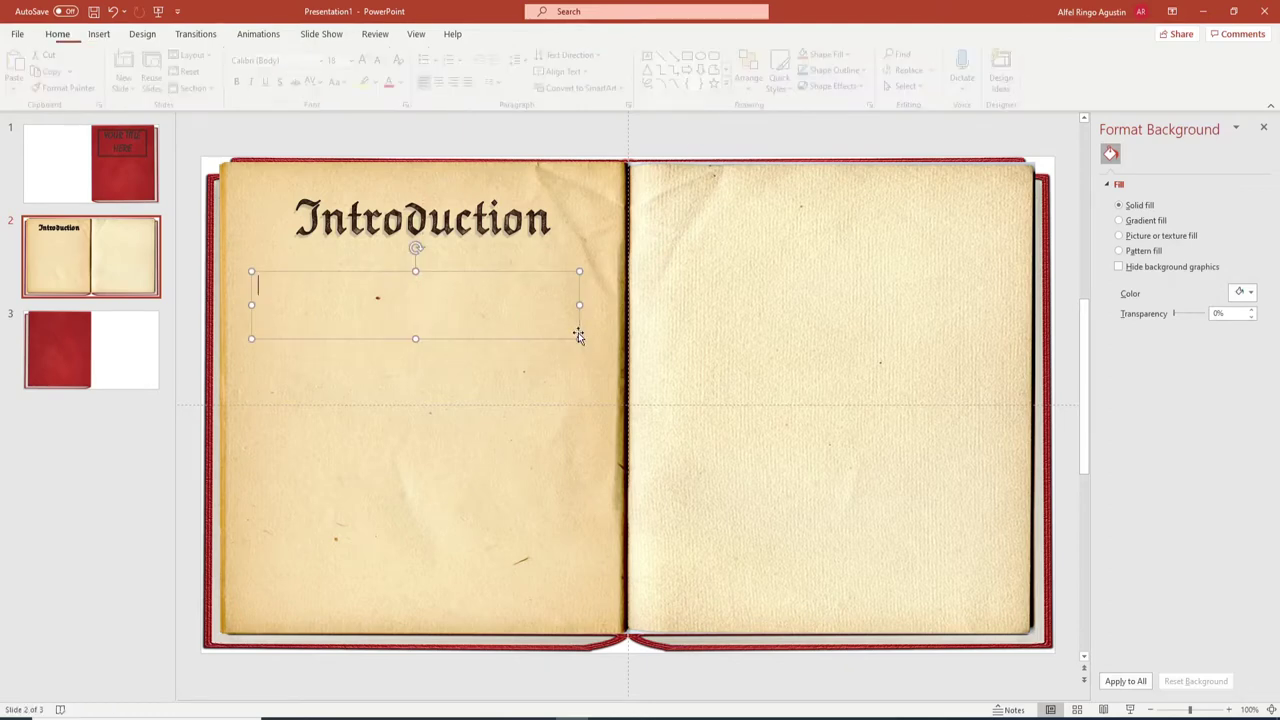
drag(501, 277, 499, 292)
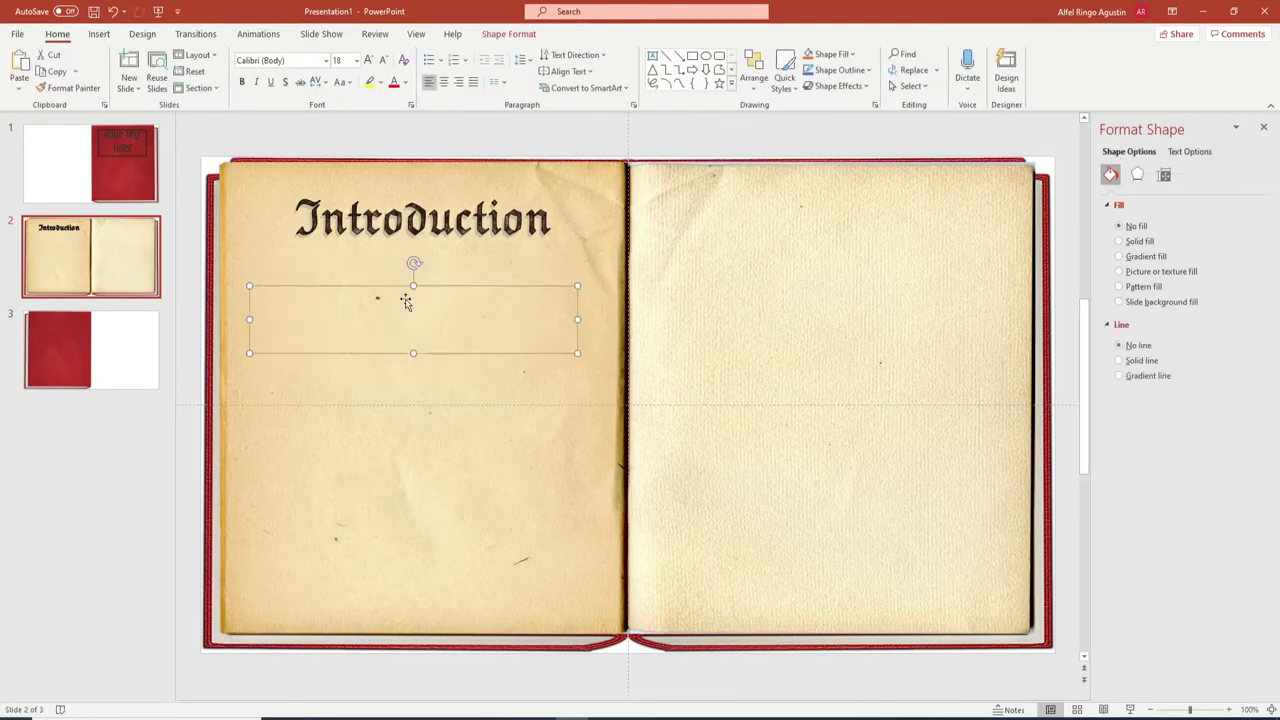
text(Your introduction here...)
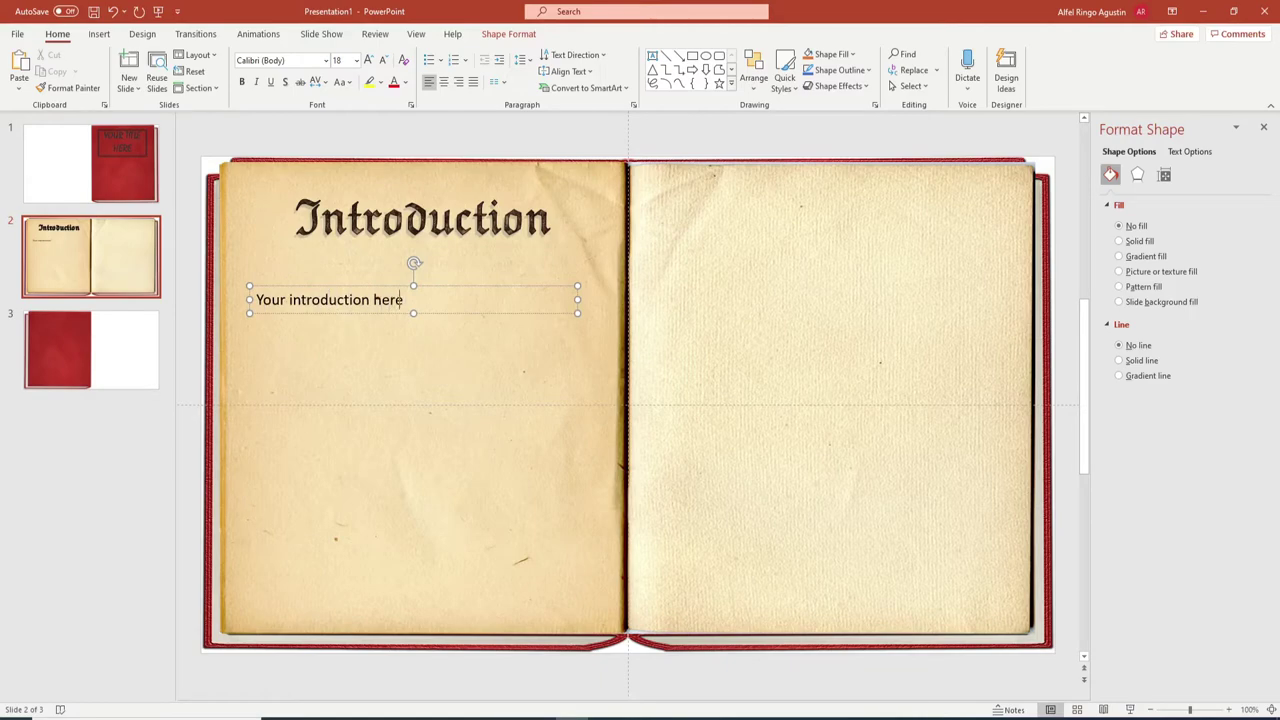
triple_click(324, 299)
click(325, 60)
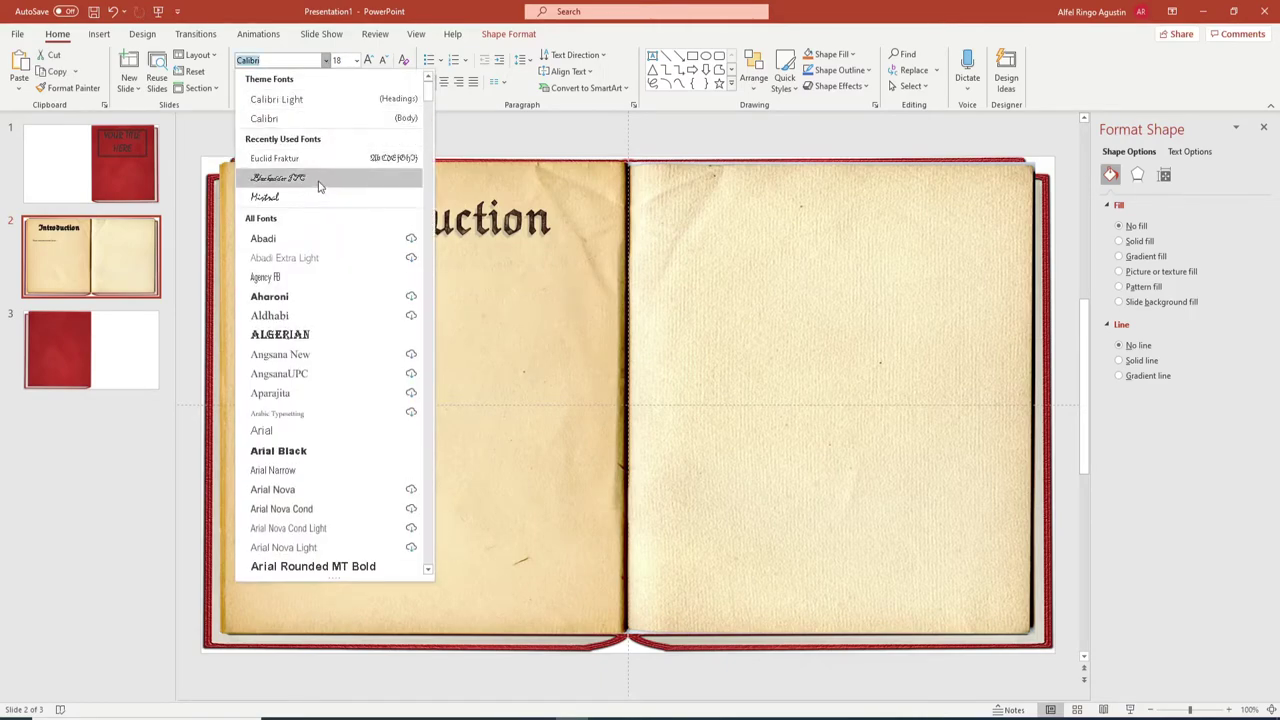
Step: Set the introduction line's font to cmmib10, after trying Bradley Hand ITC
scroll(320, 190, down, 5)
scroll(320, 300, down, 7)
click(318, 407)
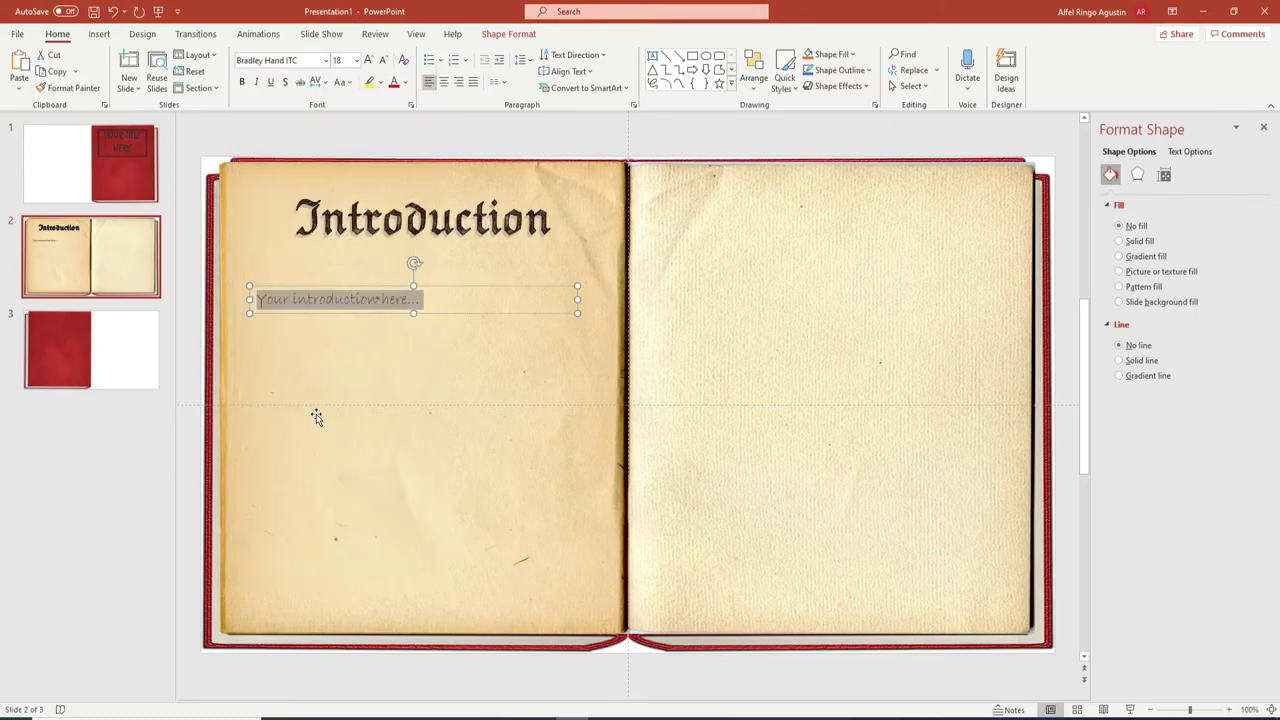
click(325, 60)
scroll(323, 349, down, 15)
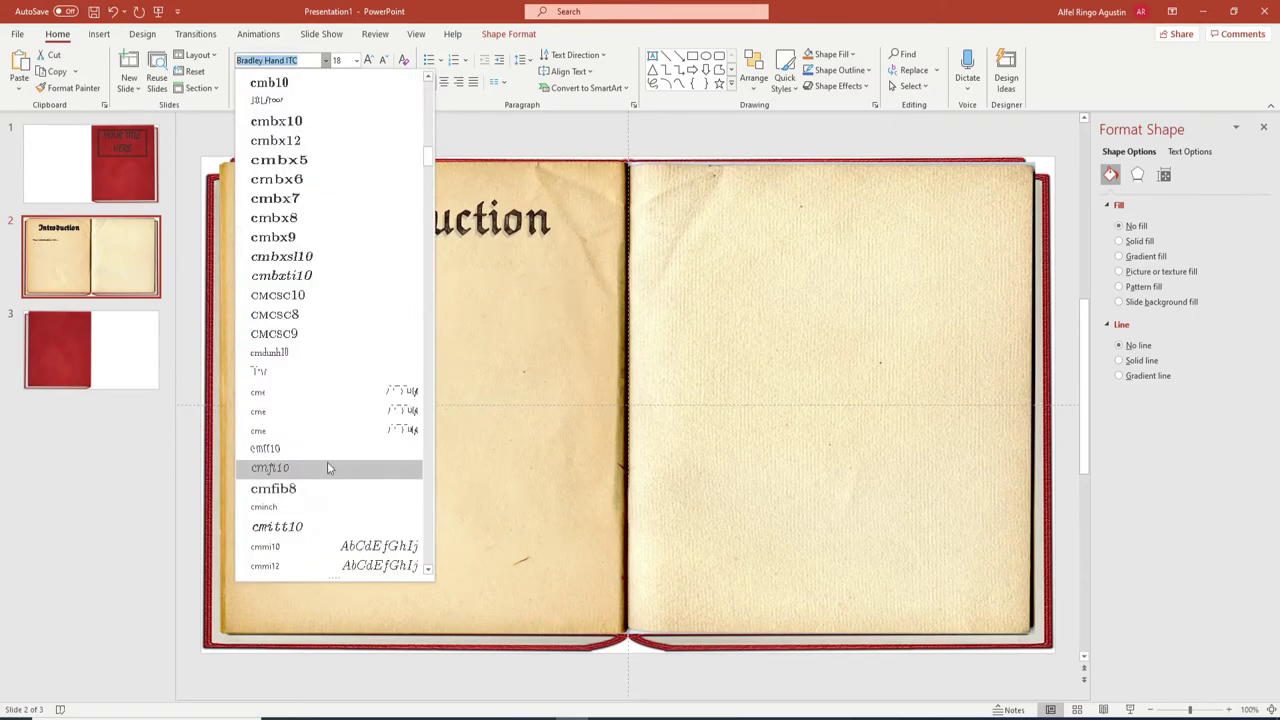
scroll(323, 471, down, 3)
scroll(323, 497, up, 1)
click(323, 506)
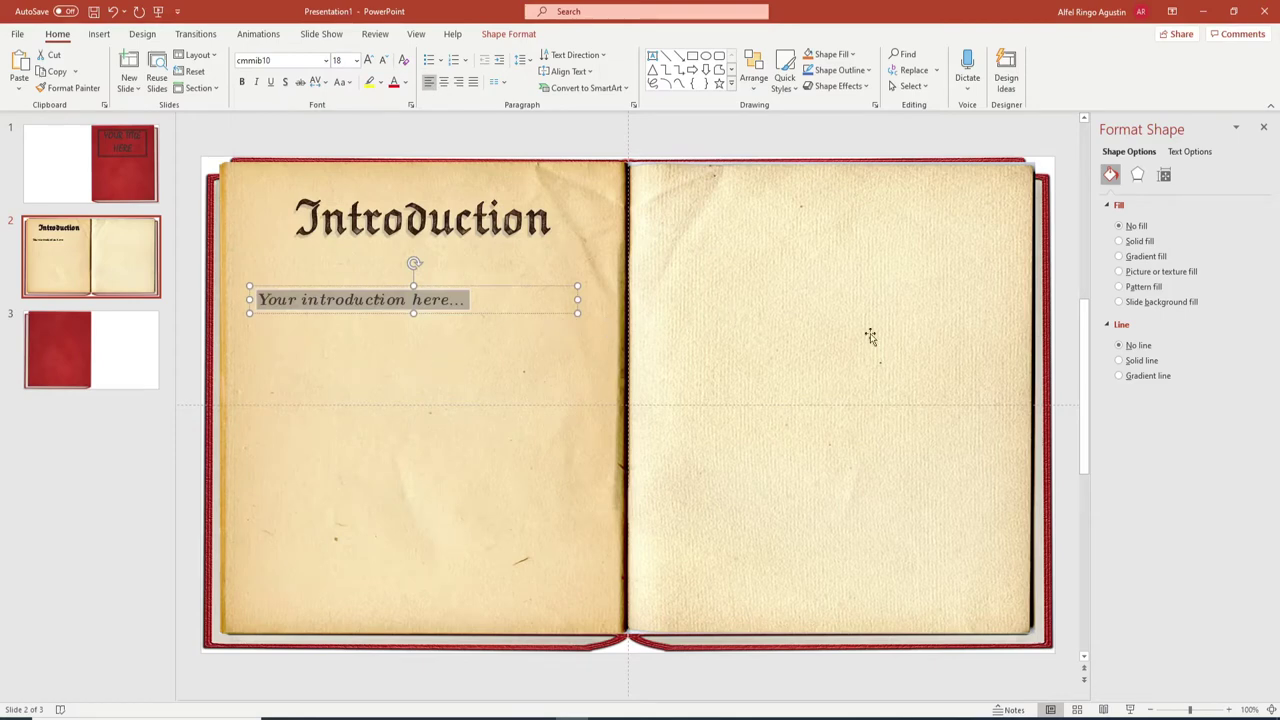
Step: Give the introduction text a leftward outer shadow in a chosen colour
click(1185, 152)
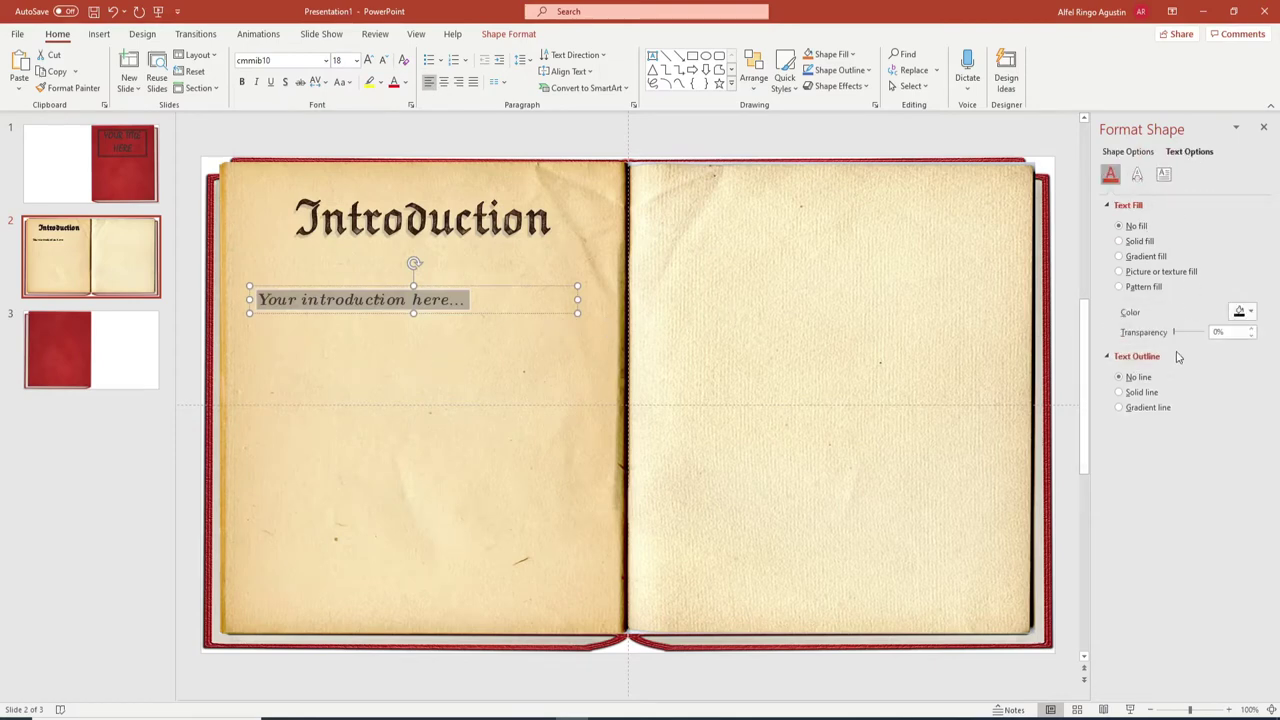
click(1137, 174)
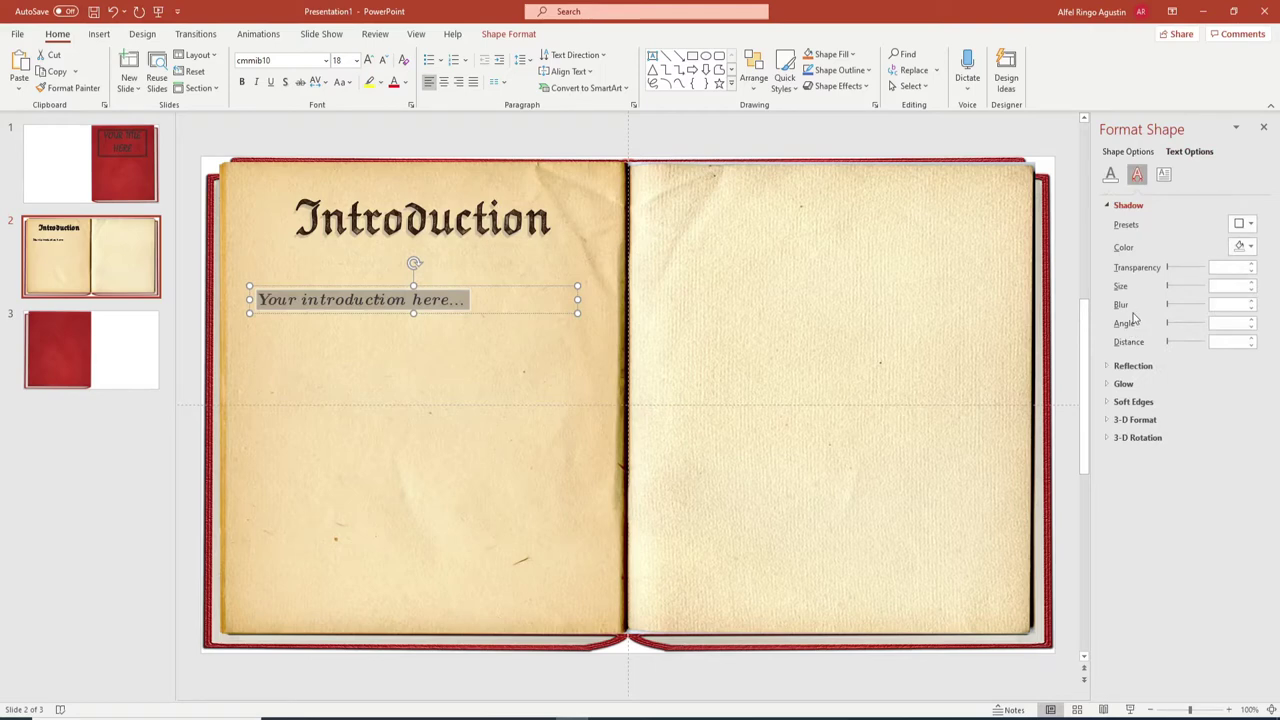
click(1245, 224)
click(1256, 342)
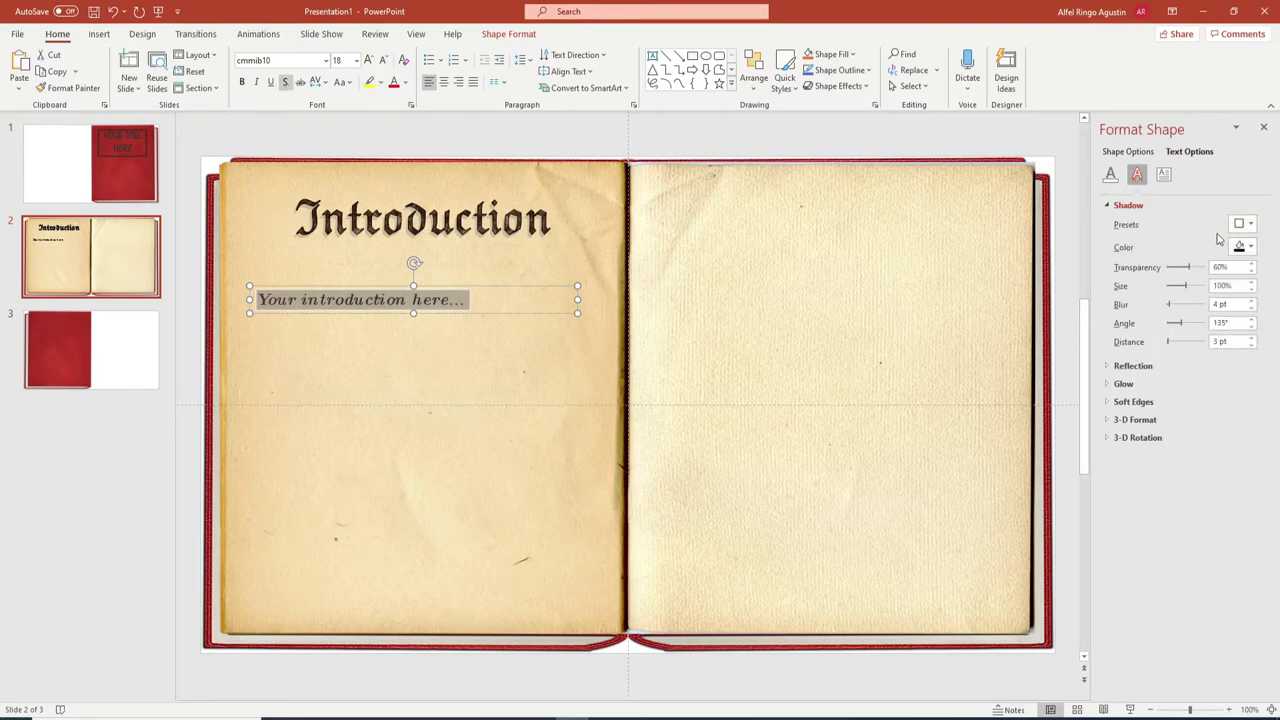
click(1252, 228)
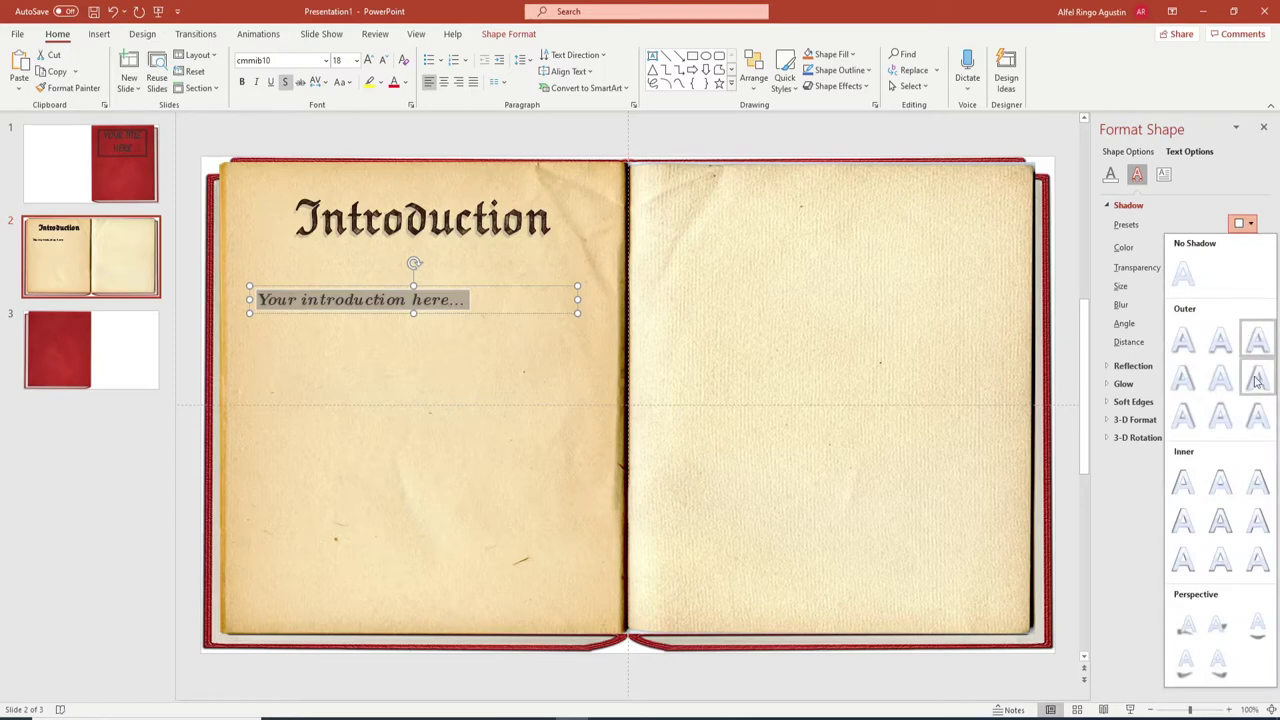
click(1257, 380)
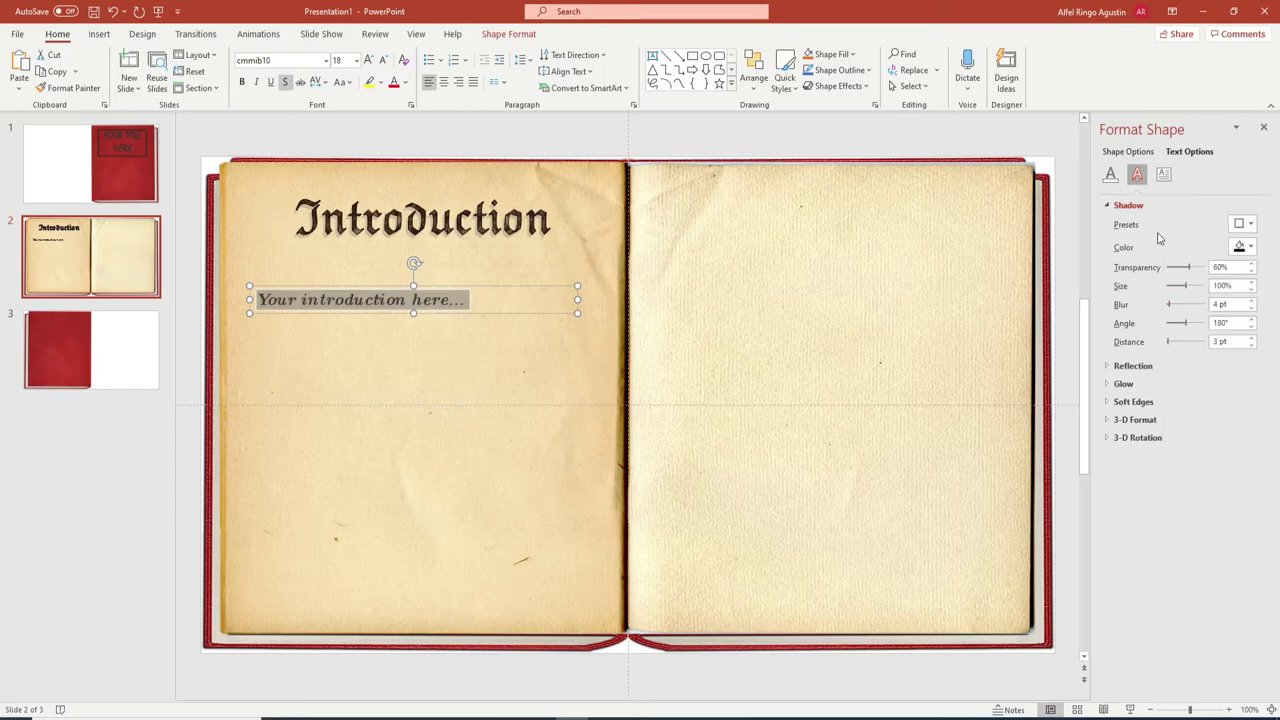
click(1251, 248)
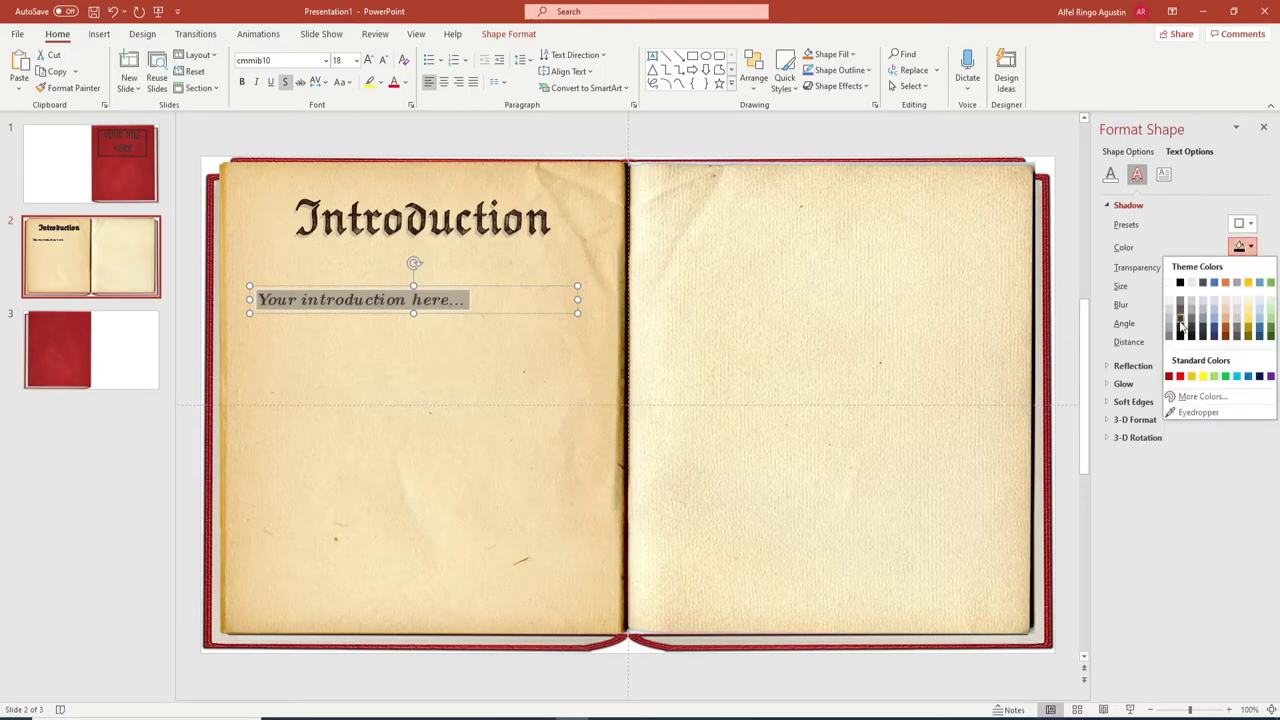
click(1181, 325)
click(563, 429)
click(450, 300)
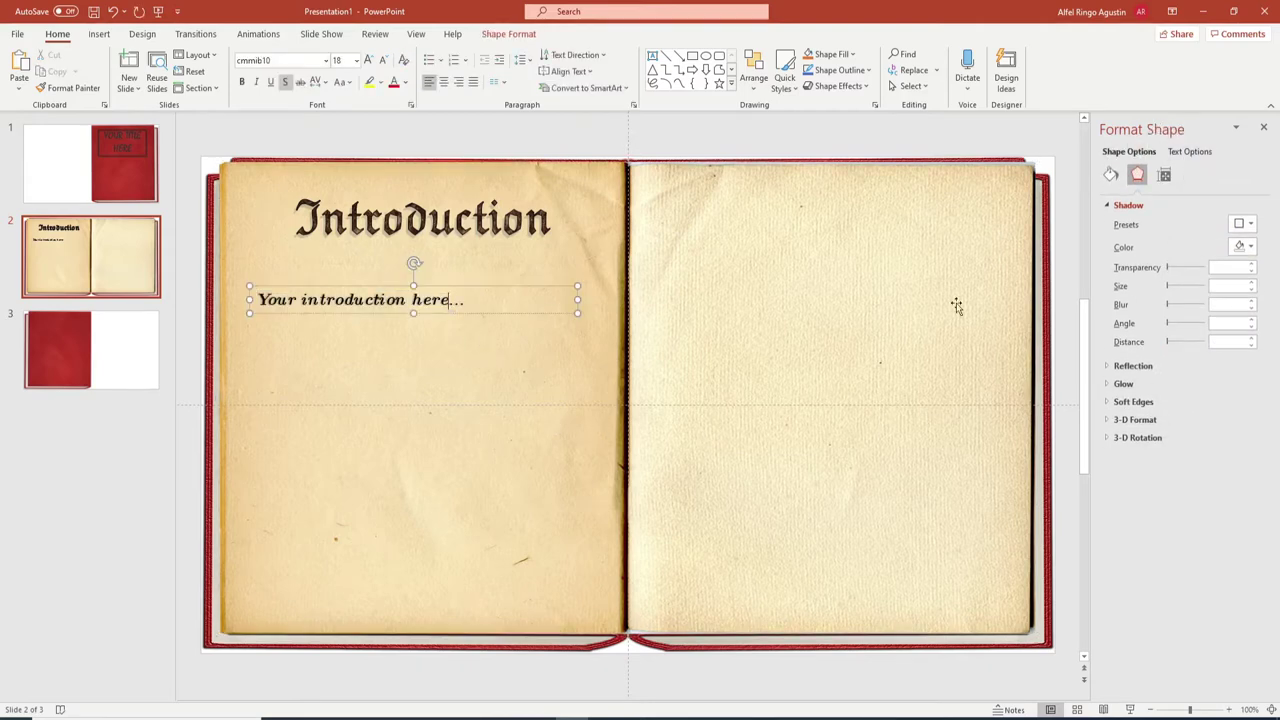
click(956, 306)
click(99, 33)
click(242, 72)
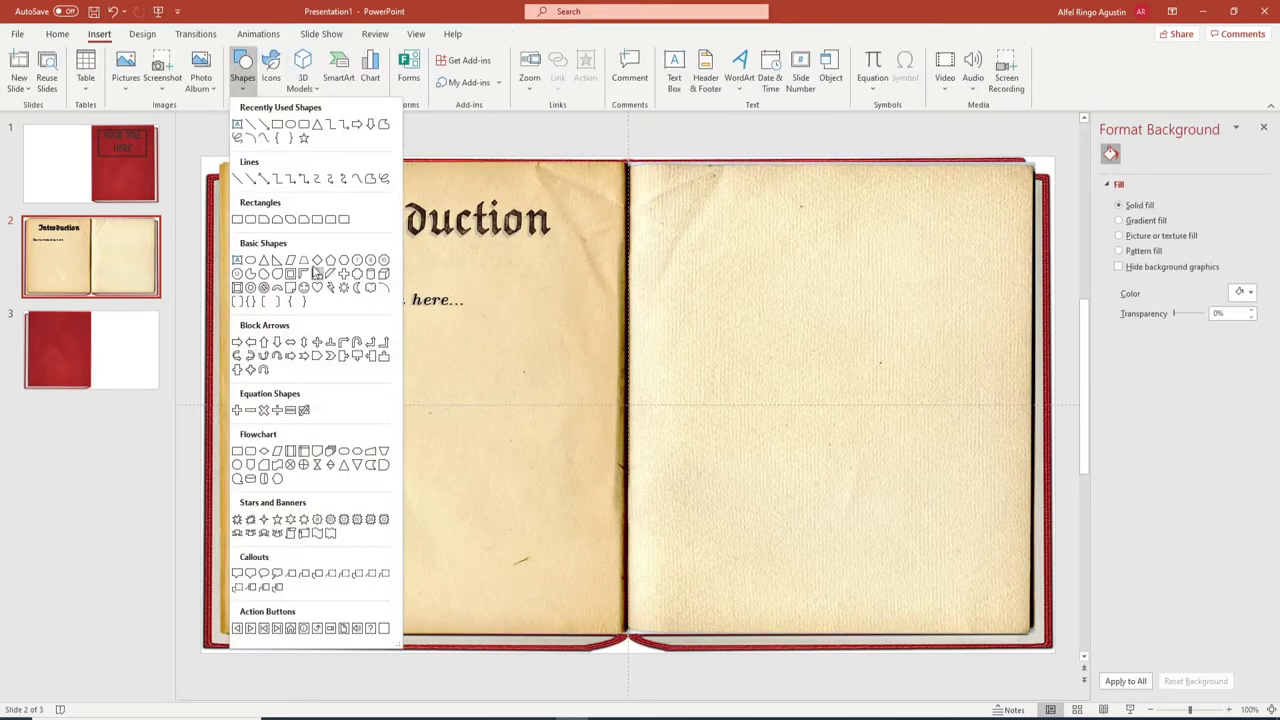
Step: Search online pictures for 'Education'
click(422, 150)
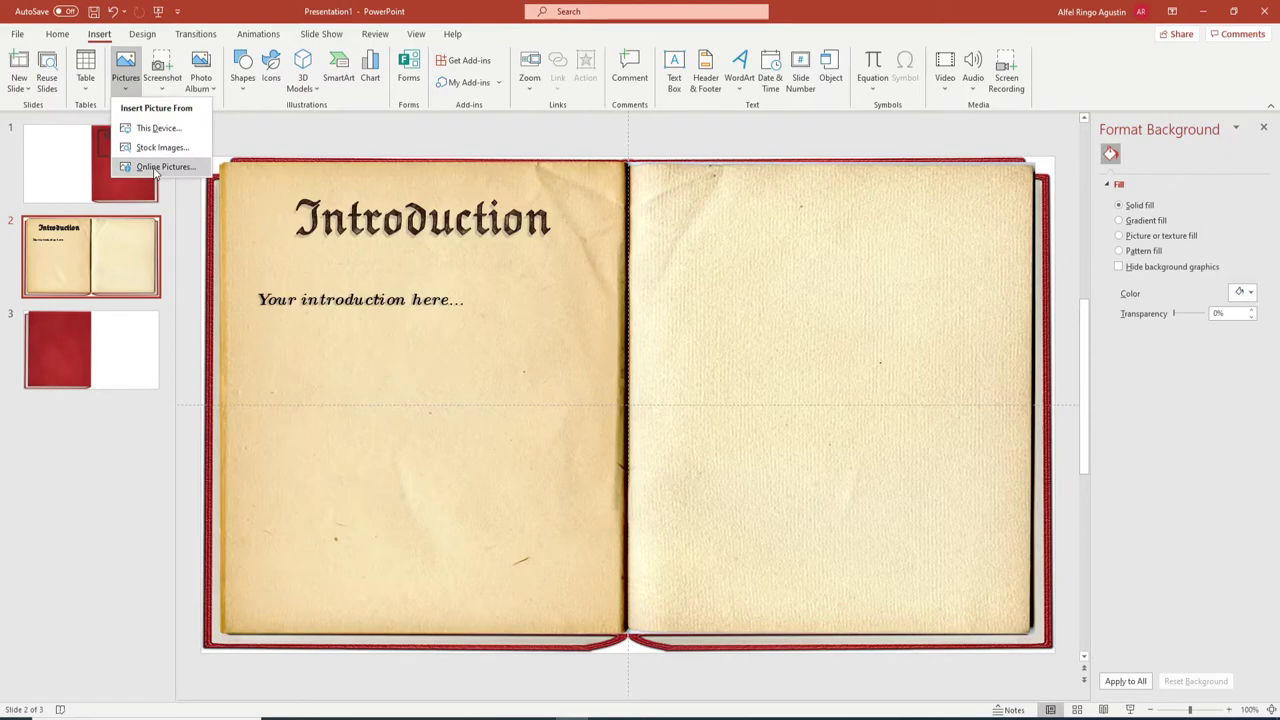
click(155, 170)
text(Educatio)
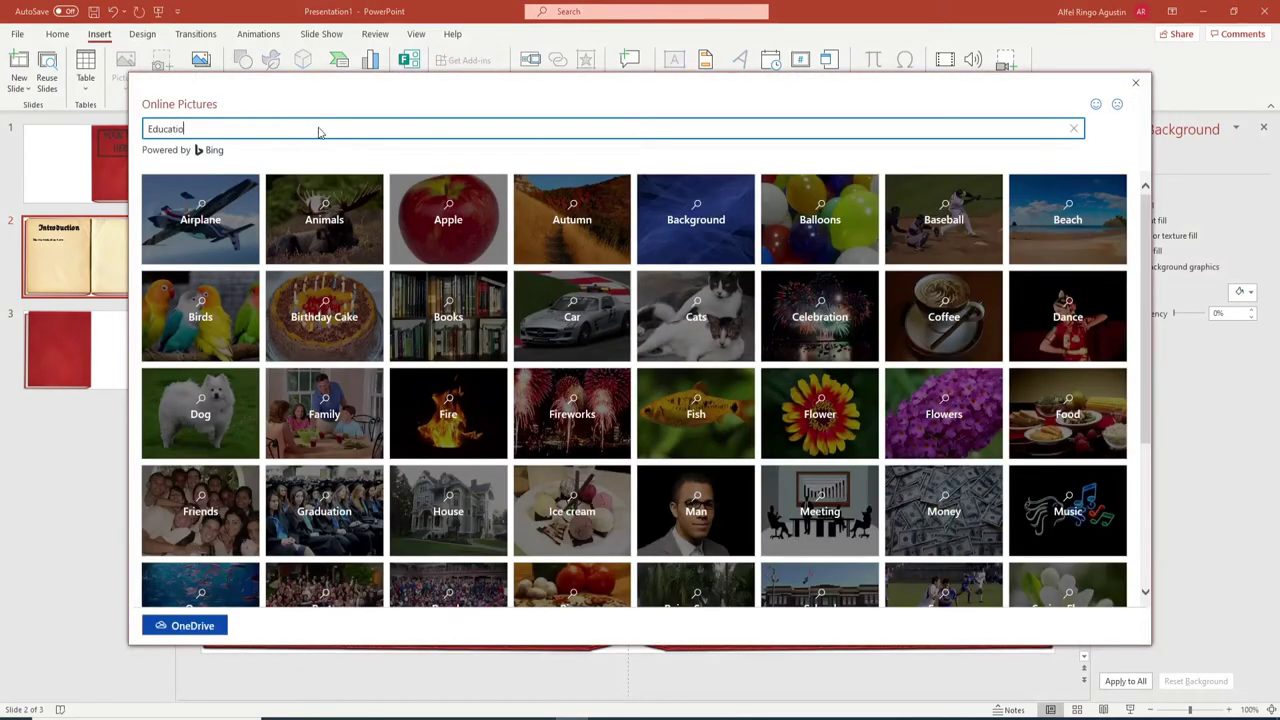
text(n)
key(Return)
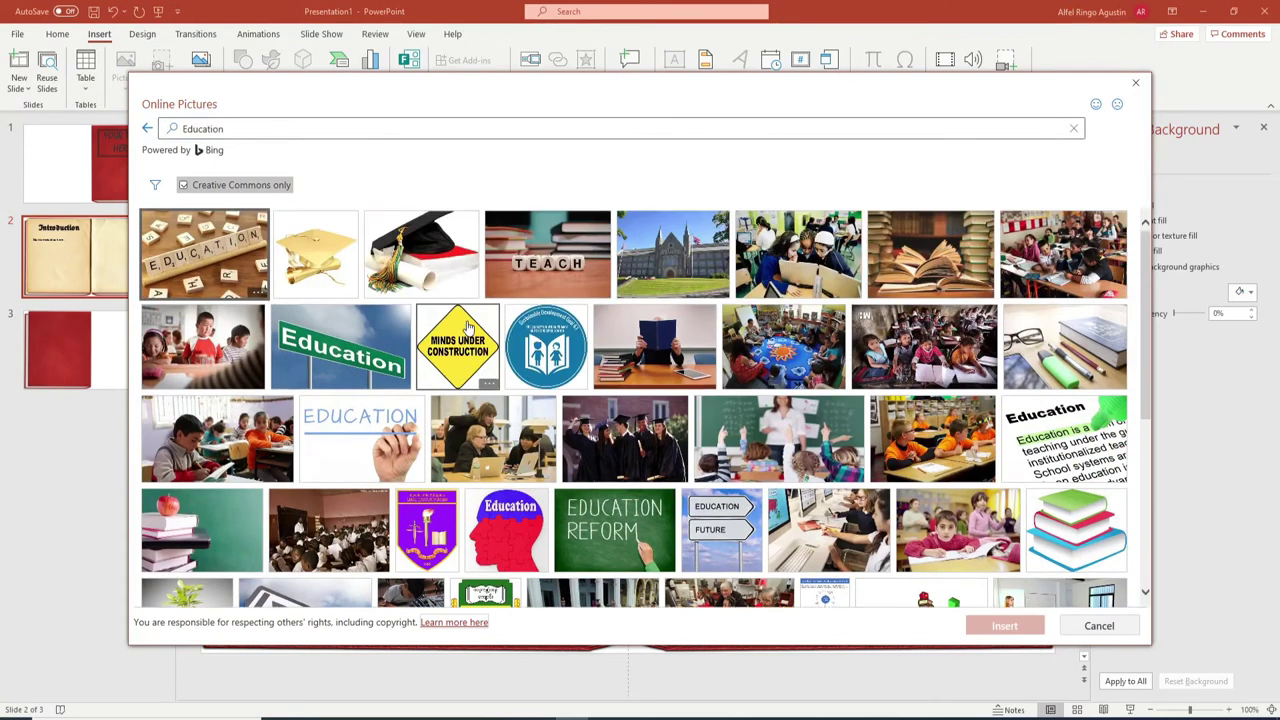
Step: Pick the open books and classroom photos from the results and insert the three chosen images
scroll(898, 280, down, 3)
scroll(906, 270, down, 1)
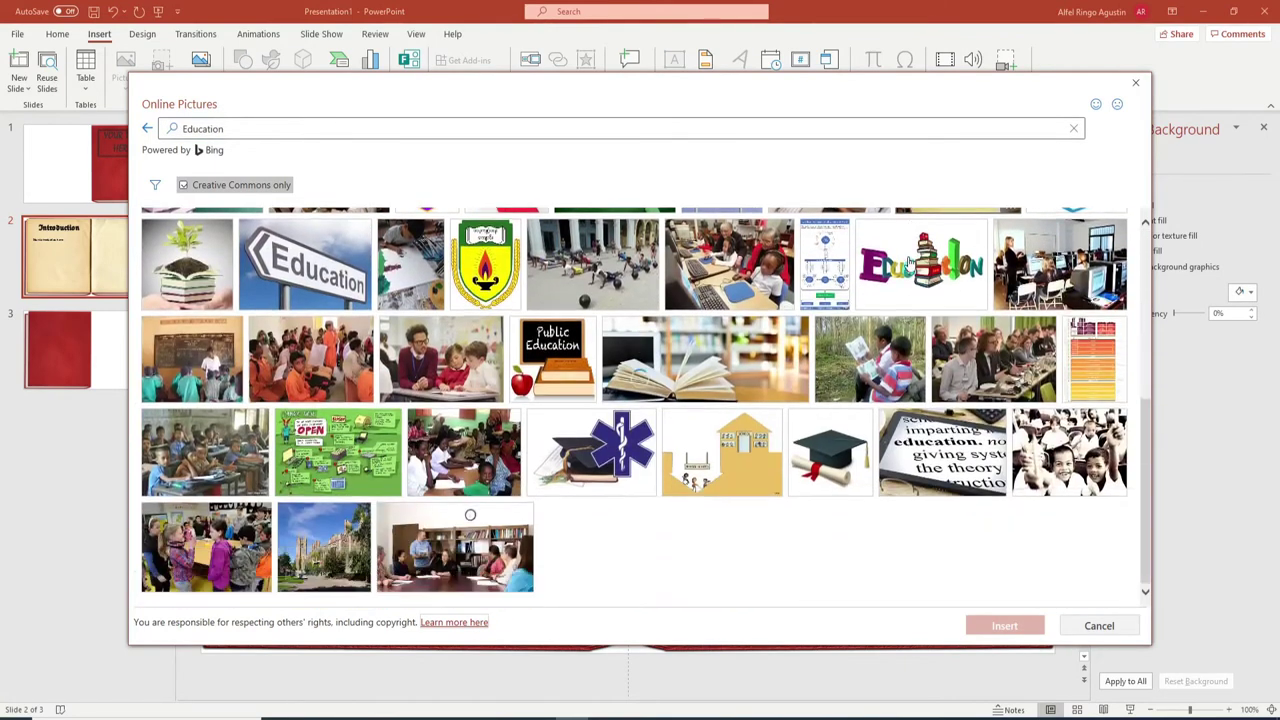
scroll(908, 263, up, 1)
scroll(908, 263, up, 2)
scroll(908, 263, up, 1)
click(910, 262)
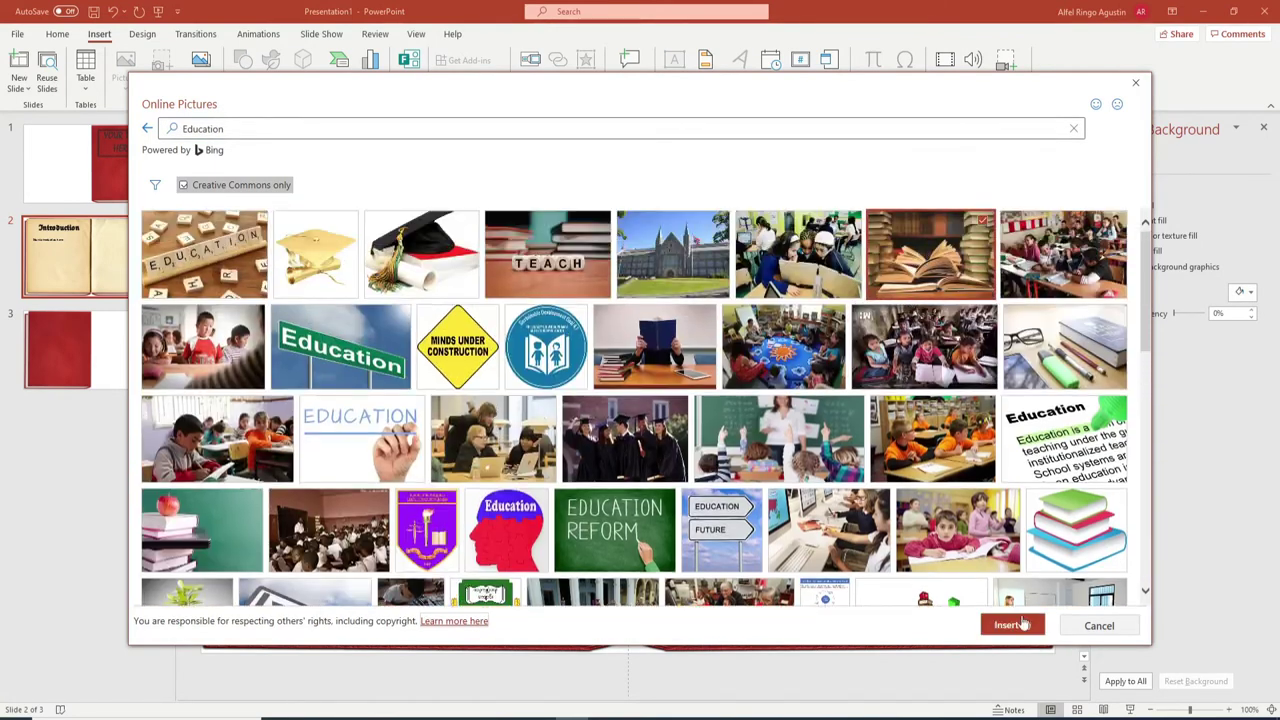
scroll(812, 397, down, 3)
scroll(812, 397, up, 2)
click(924, 286)
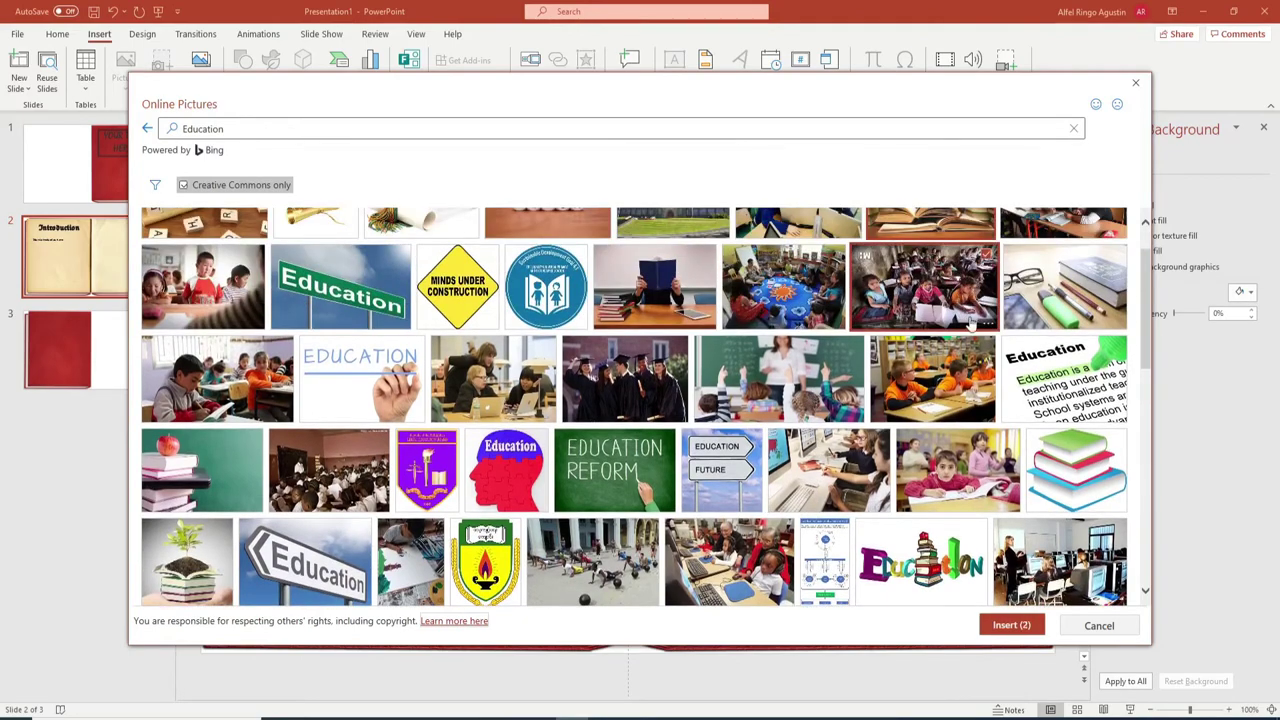
scroll(979, 374, down, 1)
scroll(979, 374, down, 5)
scroll(700, 450, up, 2)
scroll(600, 480, down, 1)
scroll(468, 533, up, 2)
scroll(468, 533, up, 3)
scroll(468, 533, up, 2)
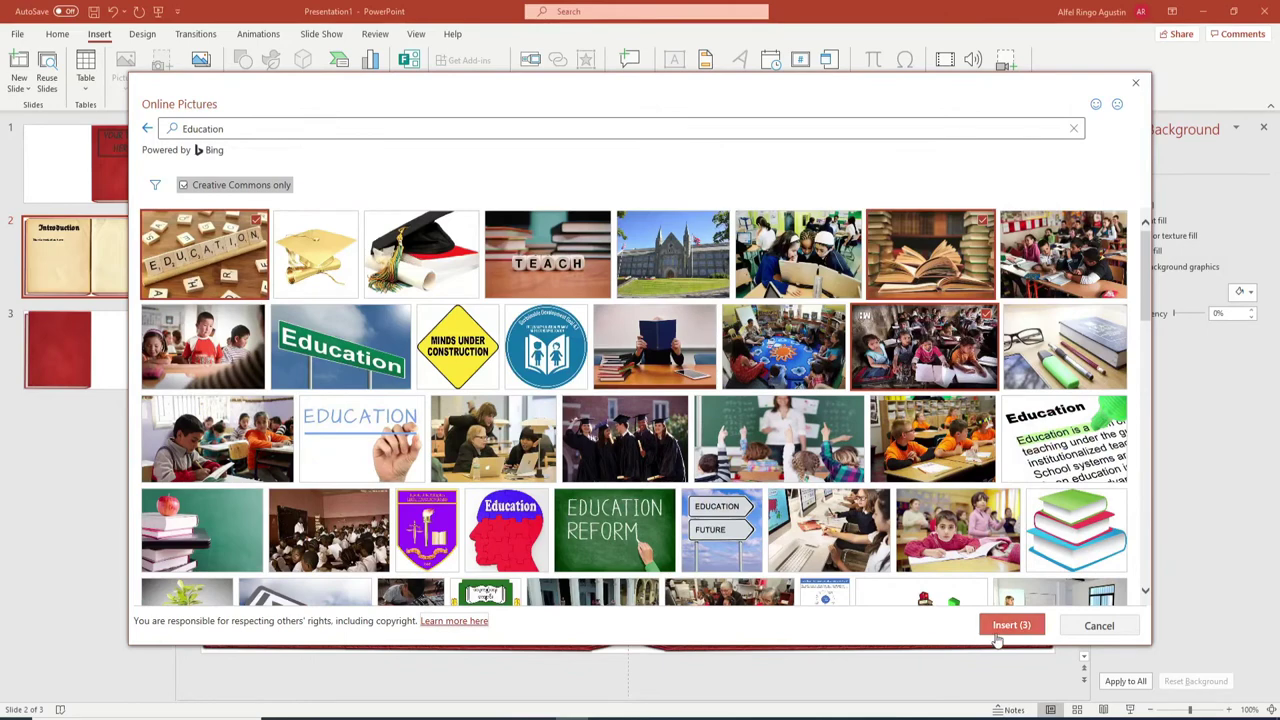
click(1008, 625)
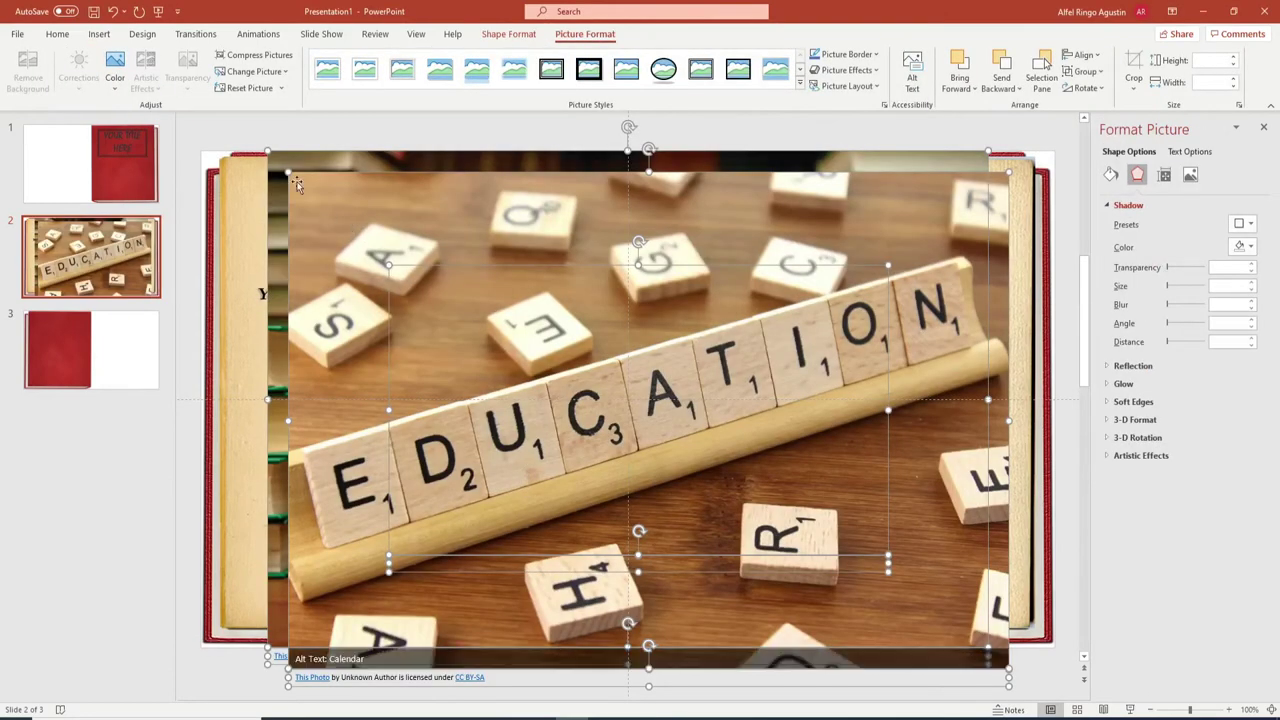
Step: Shrink the inserted pictures and move them to the middle of the spread
mouse_move(288, 172)
mouse_down()
mouse_move(690, 477)
mouse_move(640, 400)
mouse_up()
mouse_move(800, 480)
mouse_down()
mouse_move(730, 380)
mouse_move(398, 415)
mouse_up()
click(581, 143)
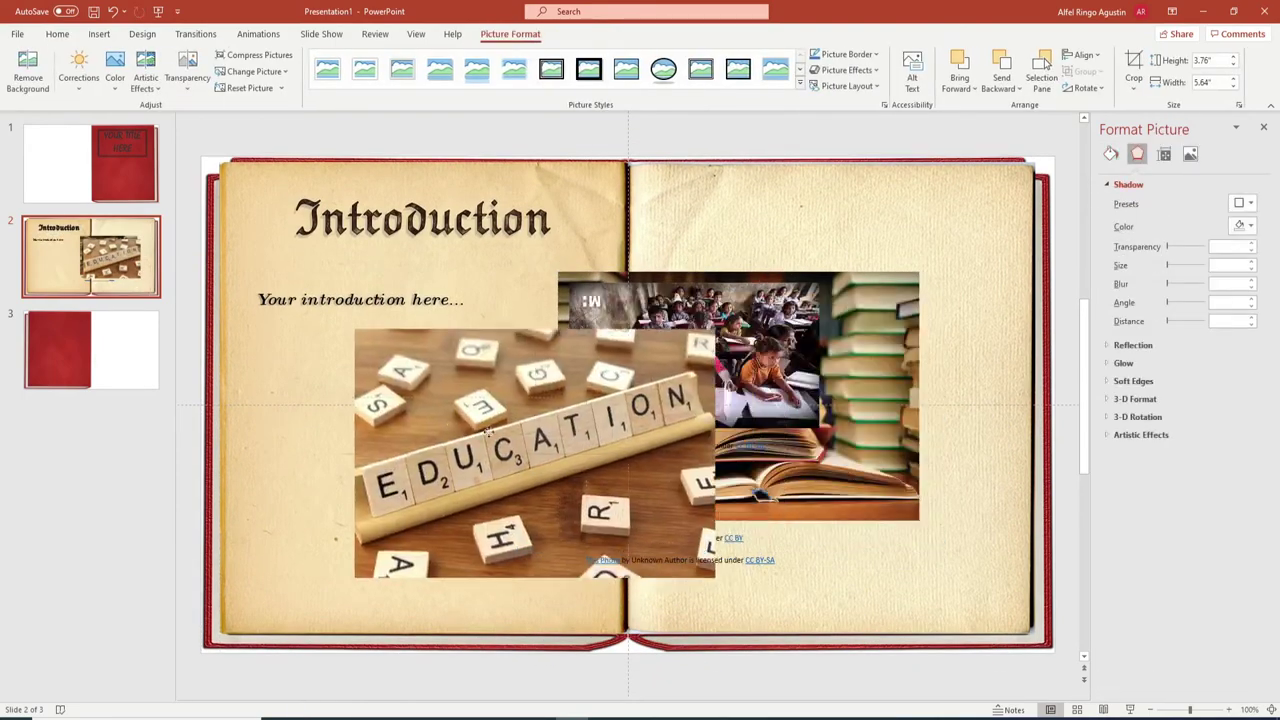
Step: Delete the three image credit captions from the photos
click(684, 546)
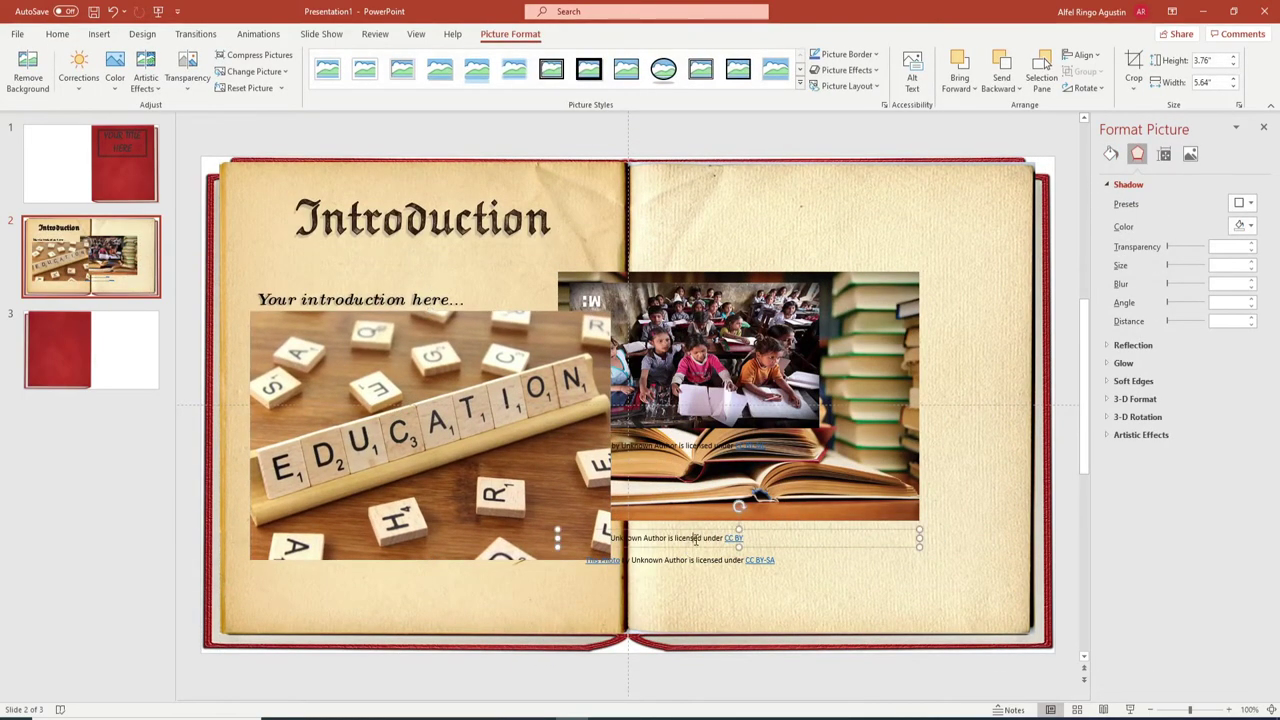
key(Delete)
click(746, 556)
key(Delete)
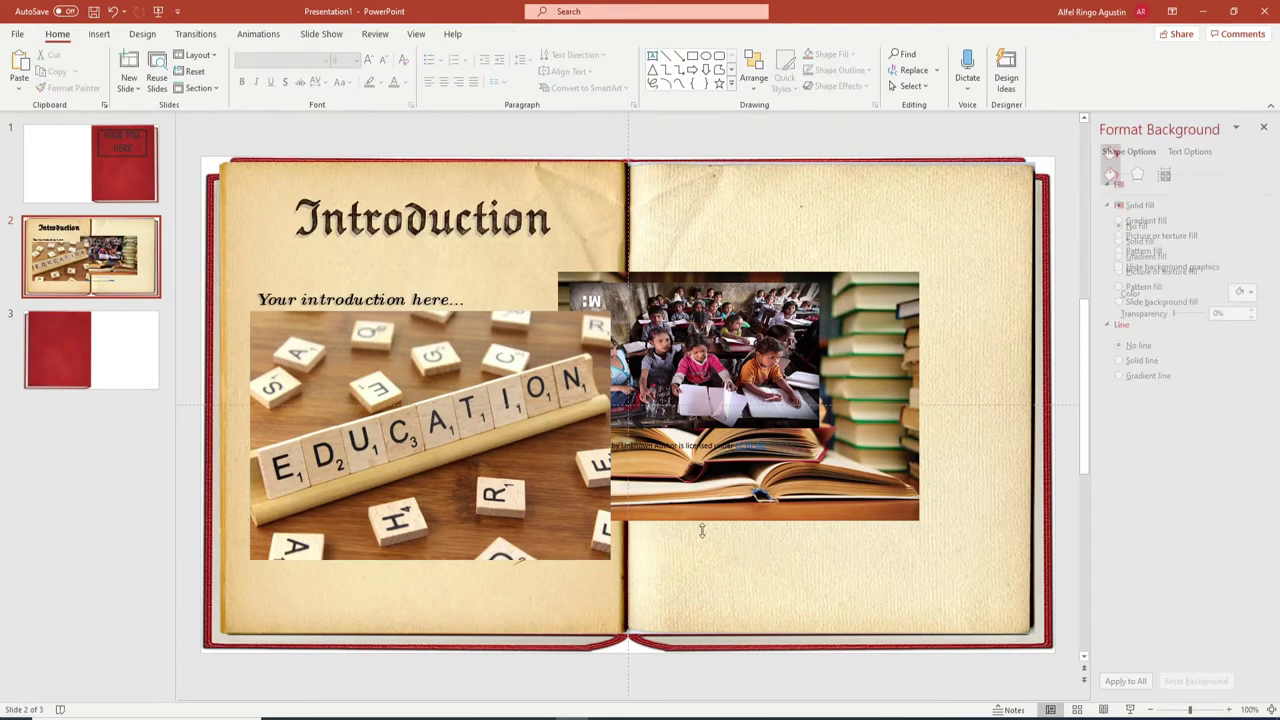
click(678, 440)
click(678, 440)
key(Delete)
Step: Shrink the EDUCATION photo and reposition and resize the classroom and books photos
click(610, 559)
drag(610, 559, 433, 437)
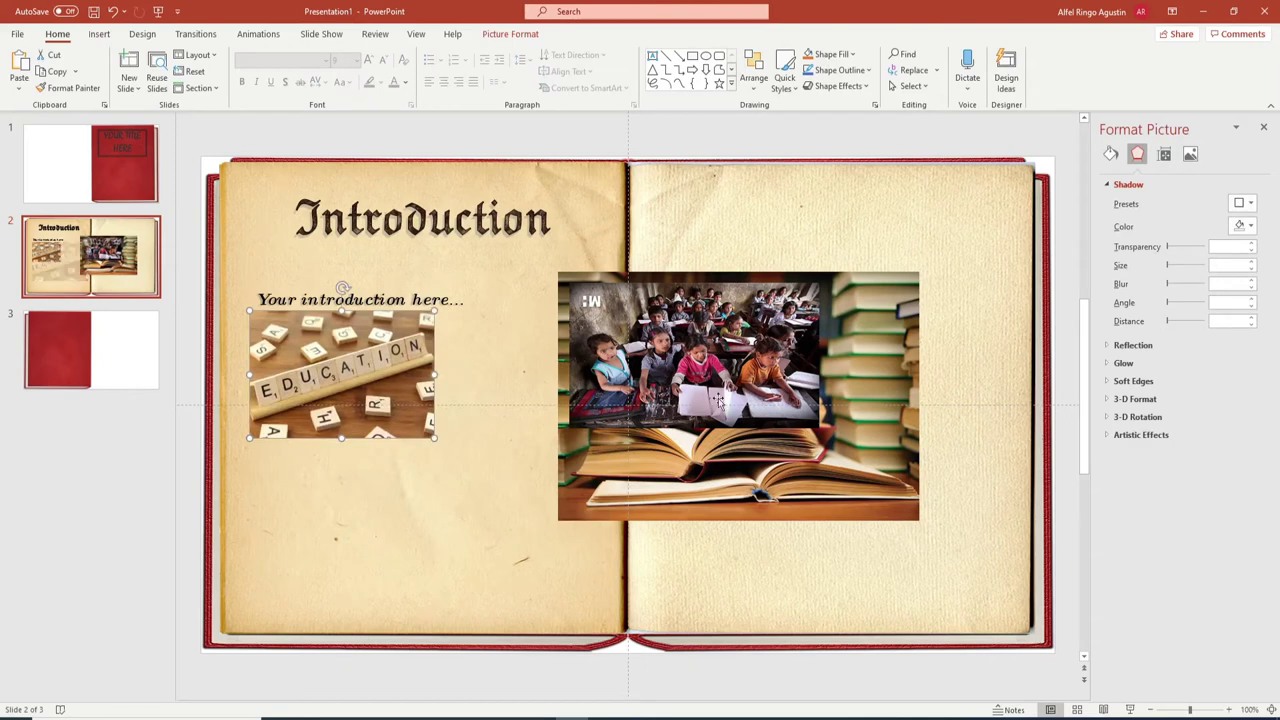
drag(712, 367, 732, 277)
drag(770, 487, 683, 566)
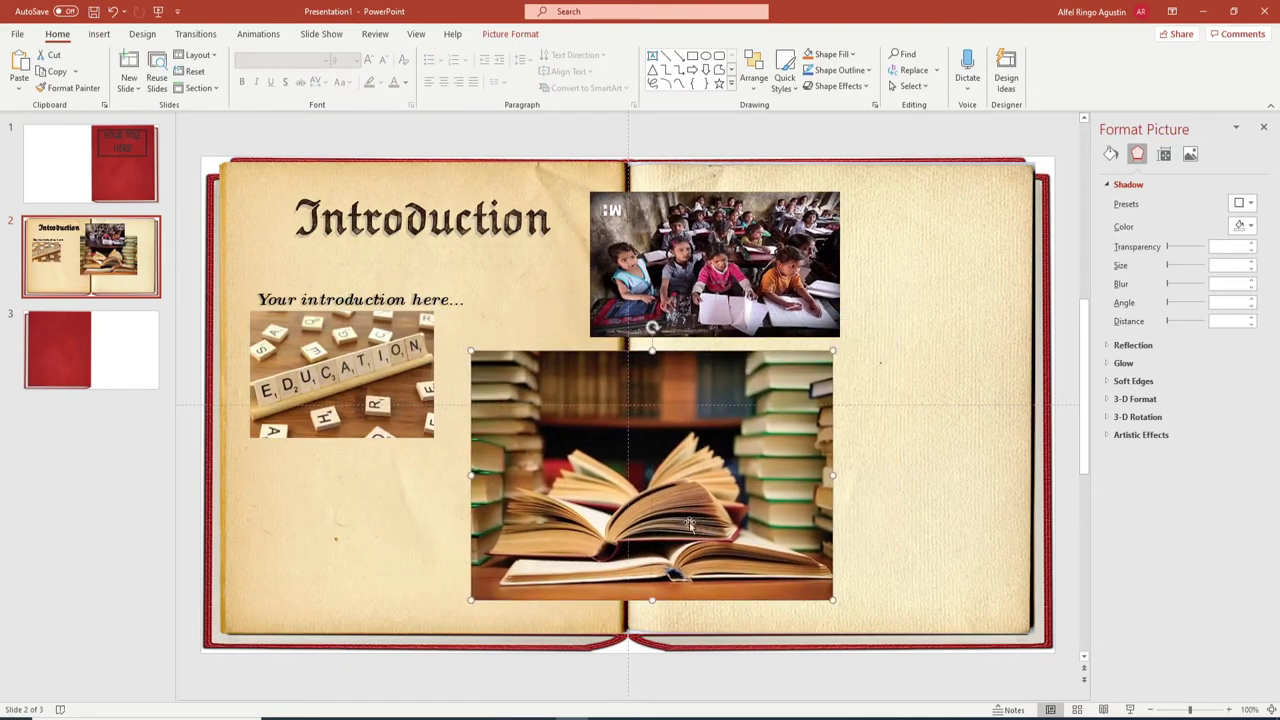
drag(834, 351, 649, 456)
drag(575, 529, 356, 530)
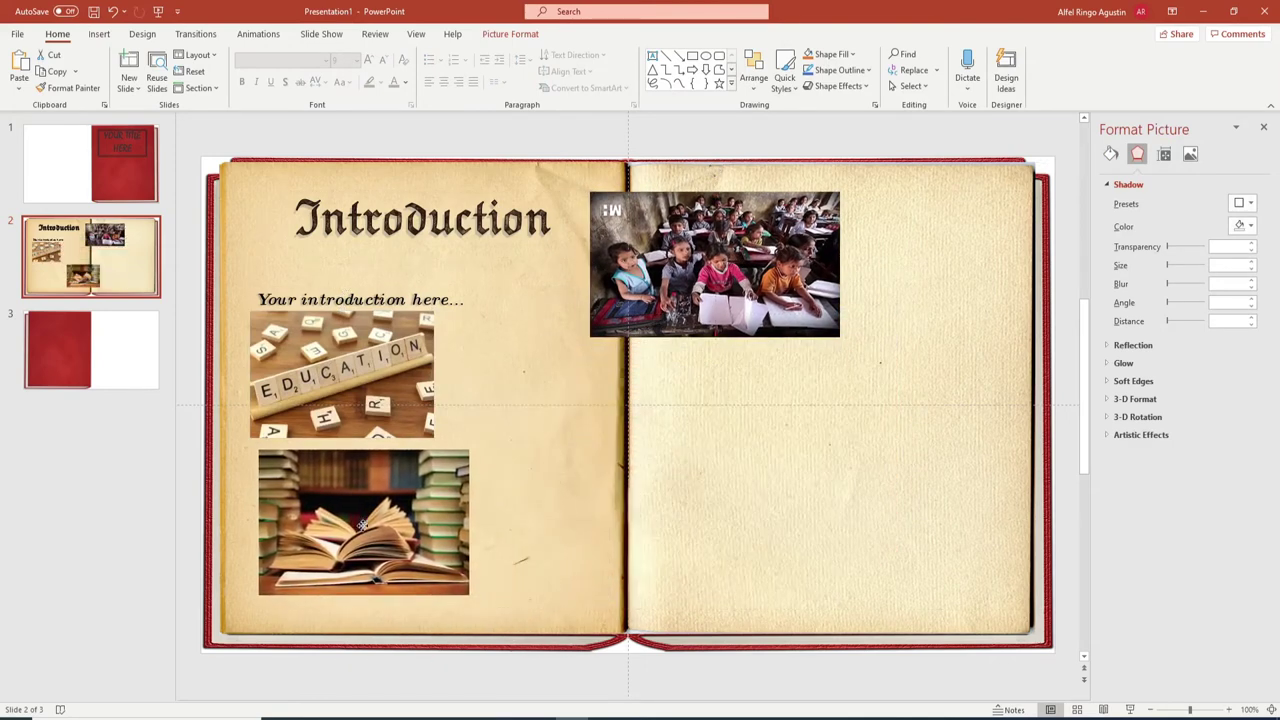
drag(462, 600, 577, 638)
Step: Place the books photo under the introduction text with the EDUCATION photo below it
click(420, 437)
drag(340, 375, 837, 444)
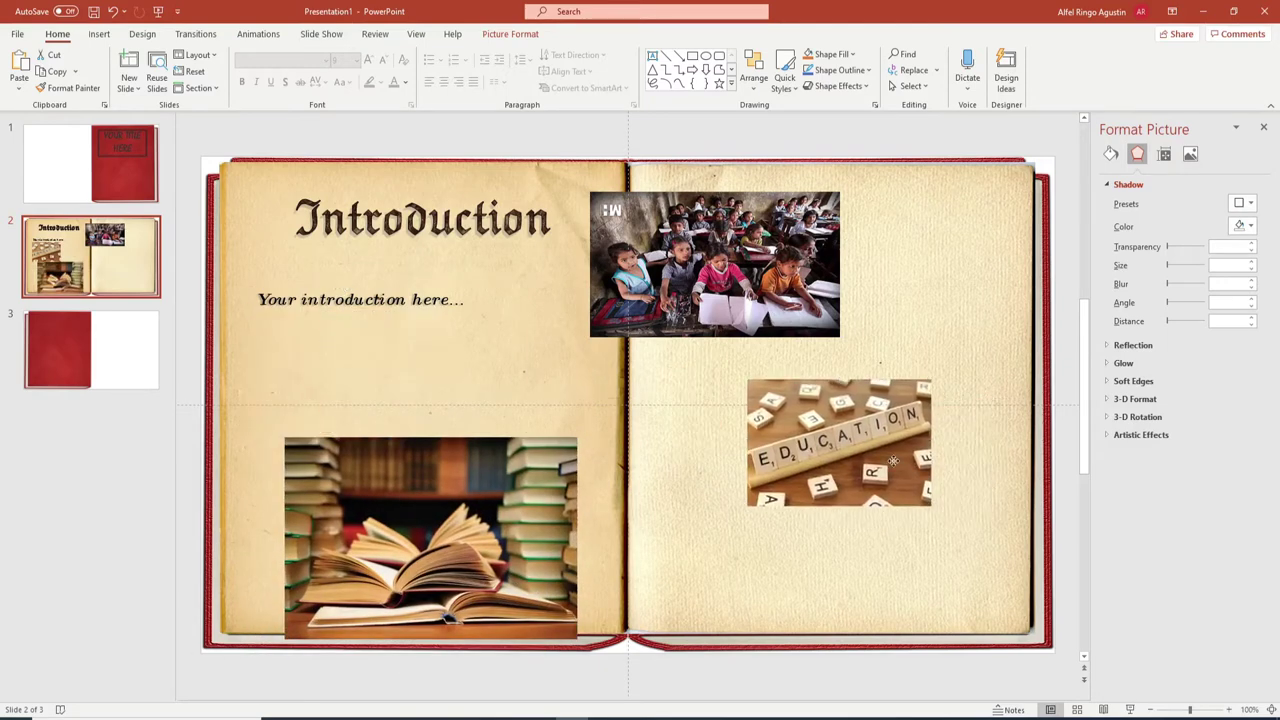
drag(430, 540, 387, 420)
drag(534, 517, 438, 452)
click(815, 447)
drag(815, 447, 313, 469)
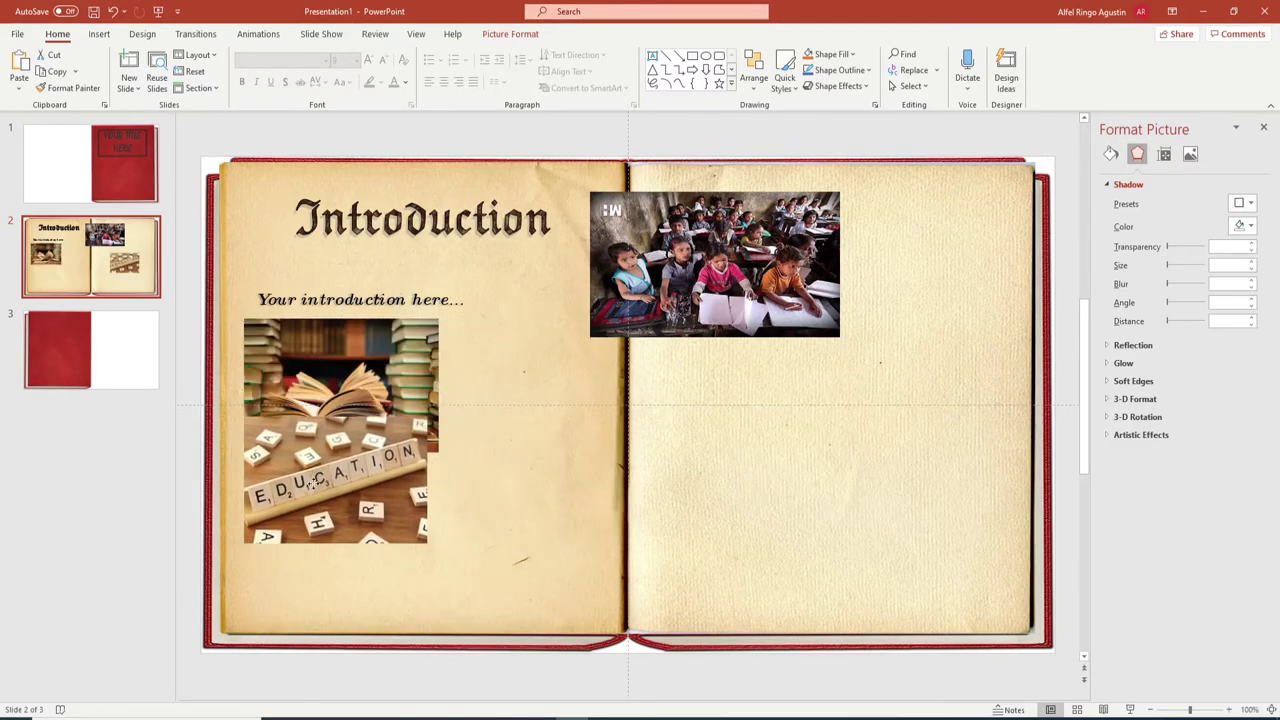
drag(430, 528, 584, 632)
drag(496, 562, 503, 553)
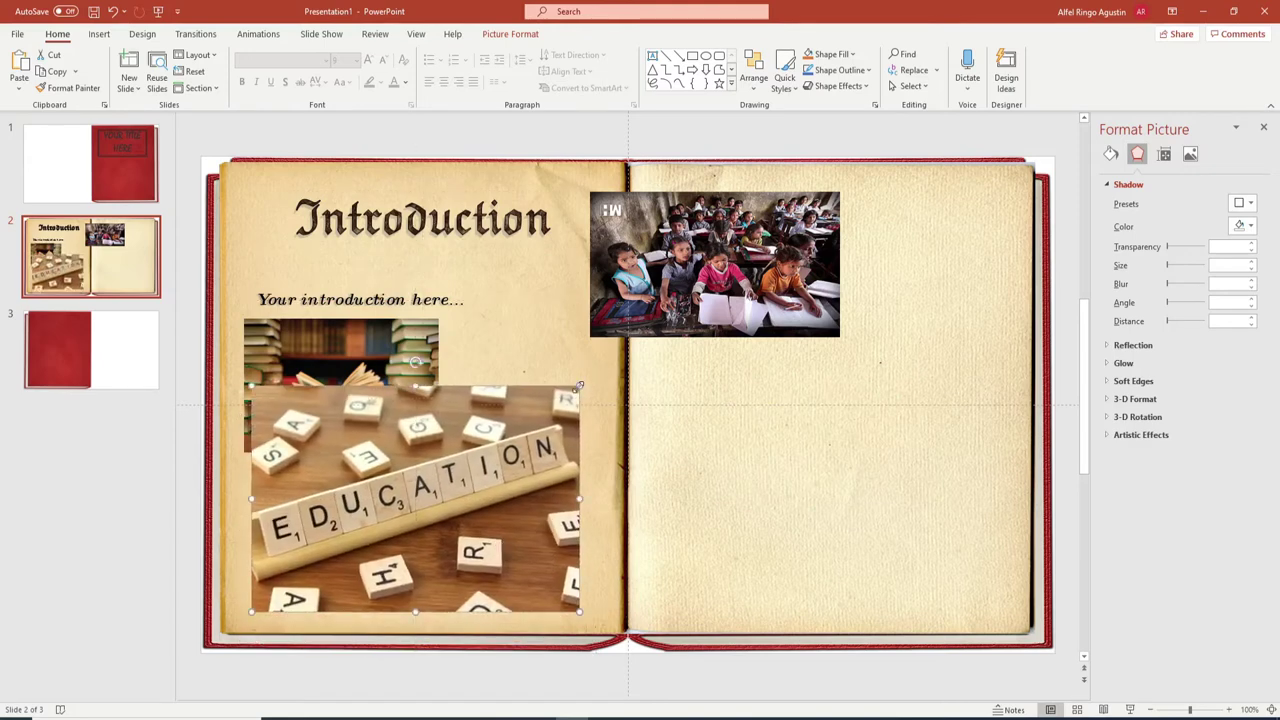
drag(415, 388, 408, 462)
drag(545, 563, 590, 540)
Step: Fit the classroom photo beside the books photo, align edges, and select all three photos
mouse_move(803, 199)
mouse_down()
mouse_move(670, 320)
mouse_move(540, 338)
mouse_up()
drag(528, 409, 528, 452)
click(437, 393)
drag(441, 385, 440, 385)
click(473, 412)
click(530, 535)
drag(590, 540, 606, 540)
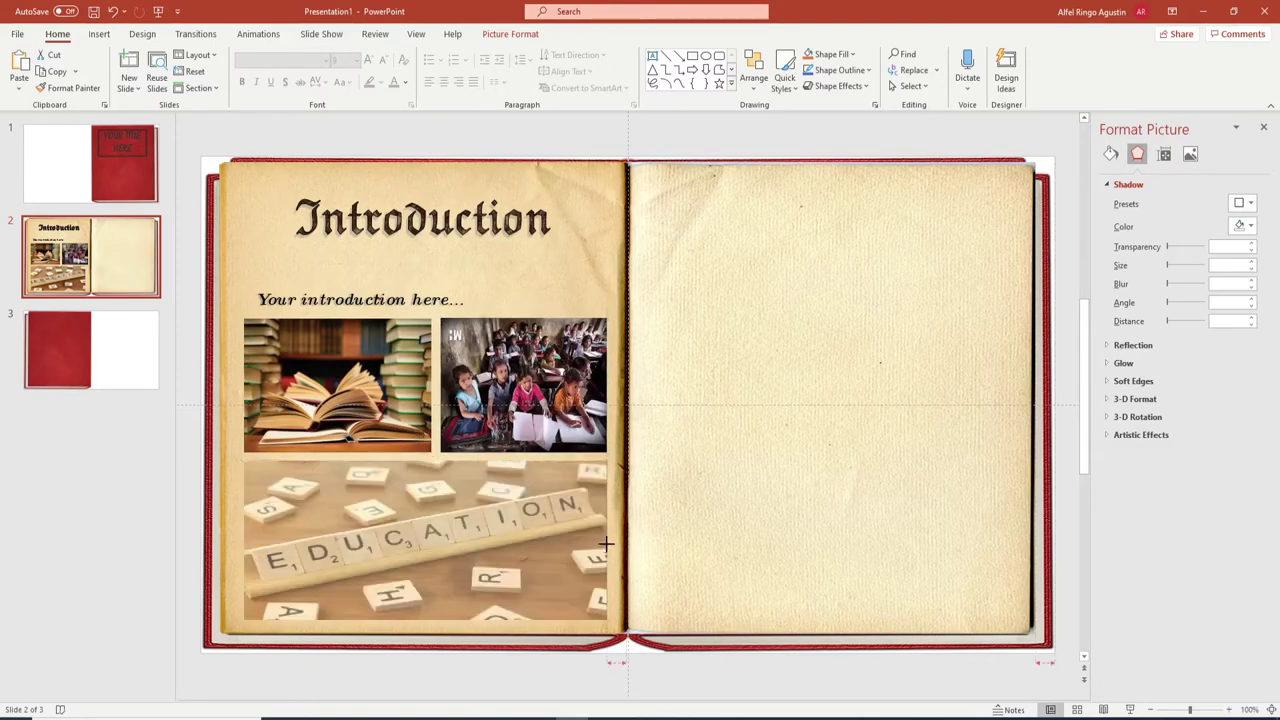
click(389, 395)
shift+click(500, 388)
shift+click(540, 500)
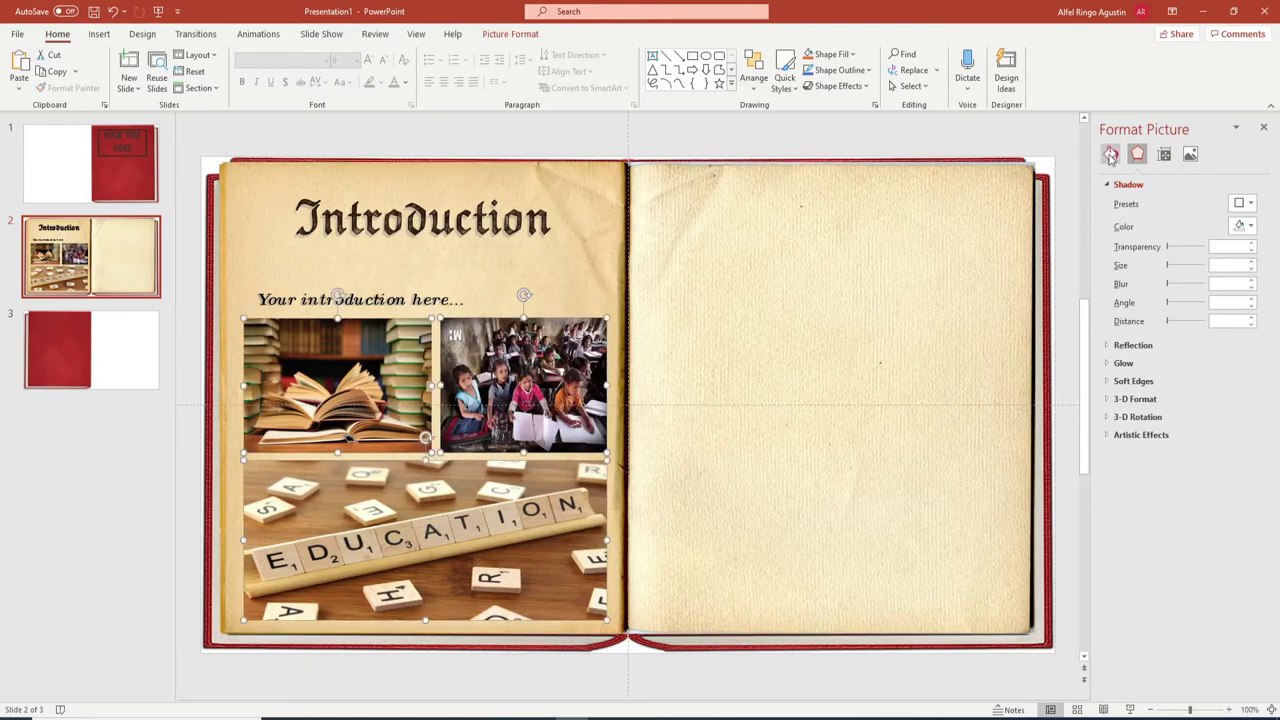
Step: Show the Picture Corrections and Picture Color settings and select the books photo
click(1190, 154)
click(1148, 184)
click(1137, 359)
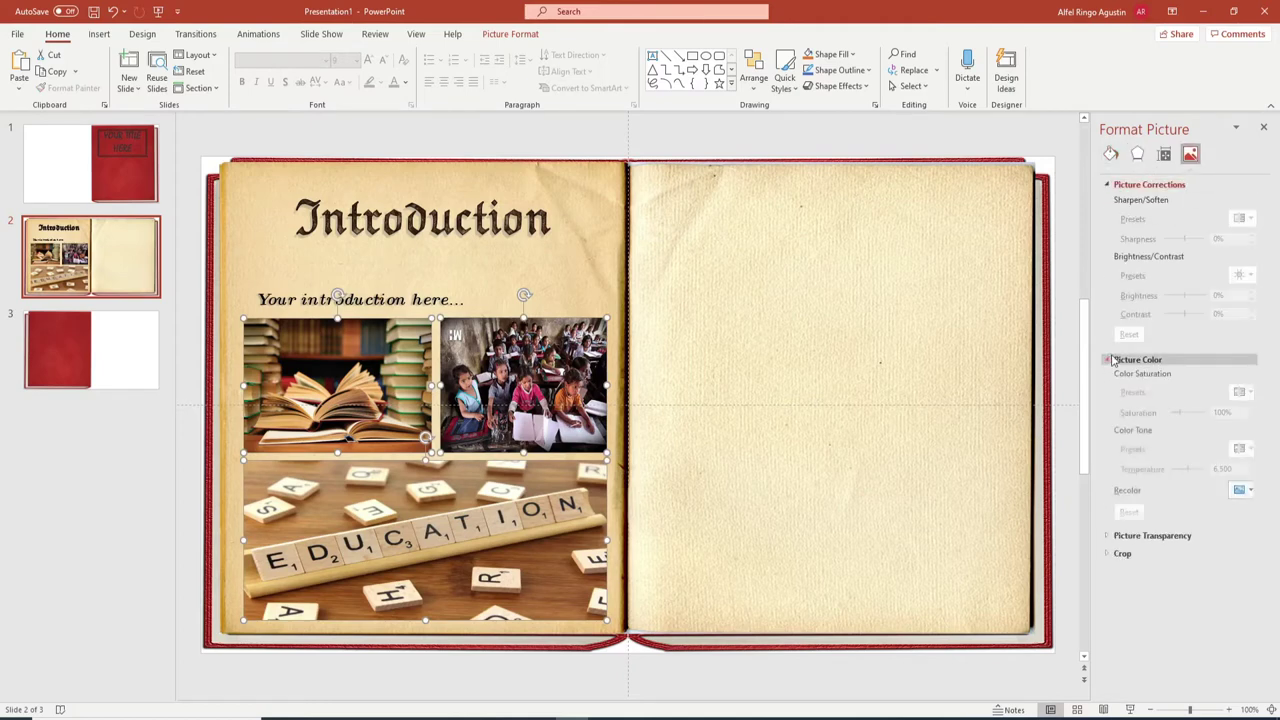
click(1243, 491)
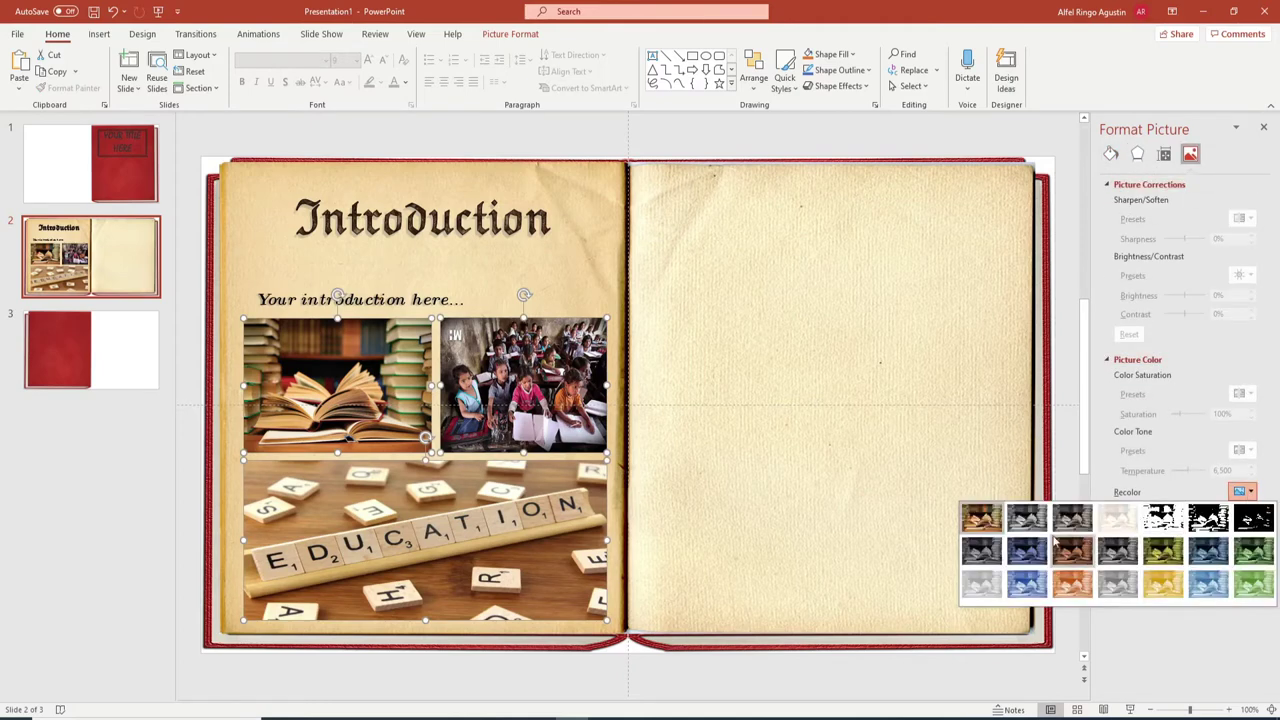
click(1175, 625)
click(425, 350)
click(1243, 218)
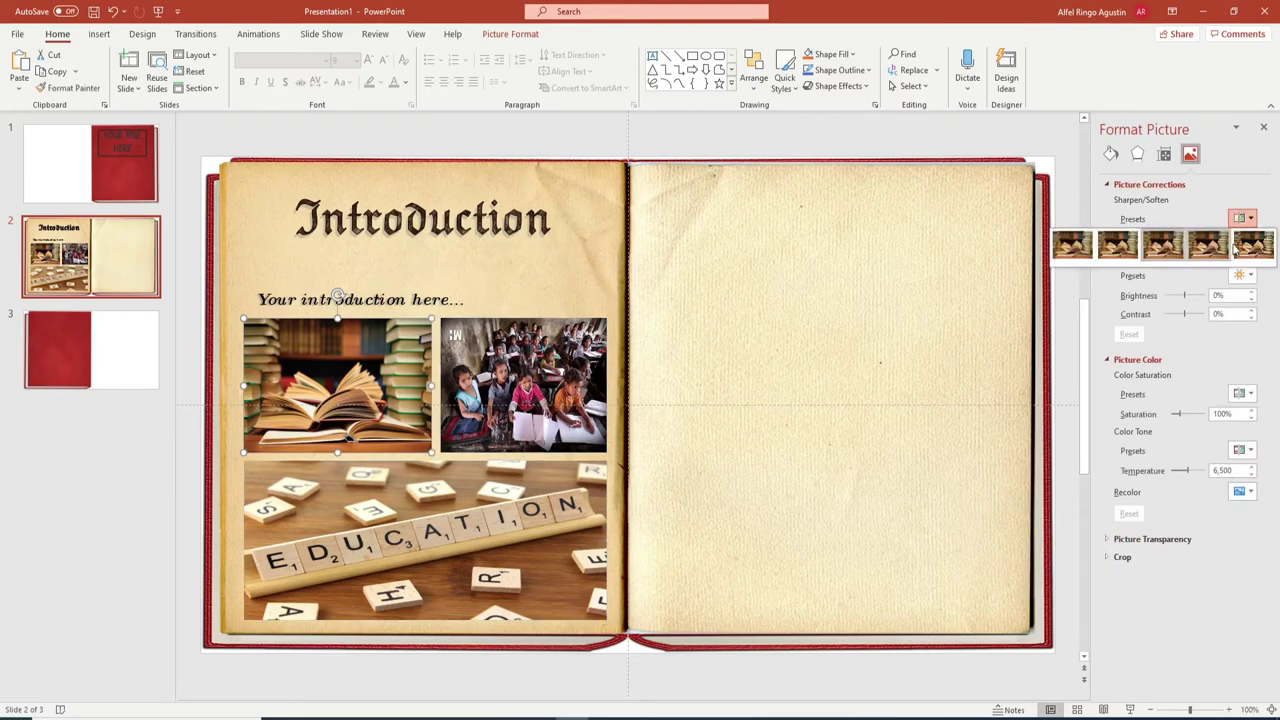
click(1250, 213)
Step: Raise the books photo's saturation to 300% and boost the classroom and EDUCATION photos' saturation
click(1250, 396)
click(1250, 420)
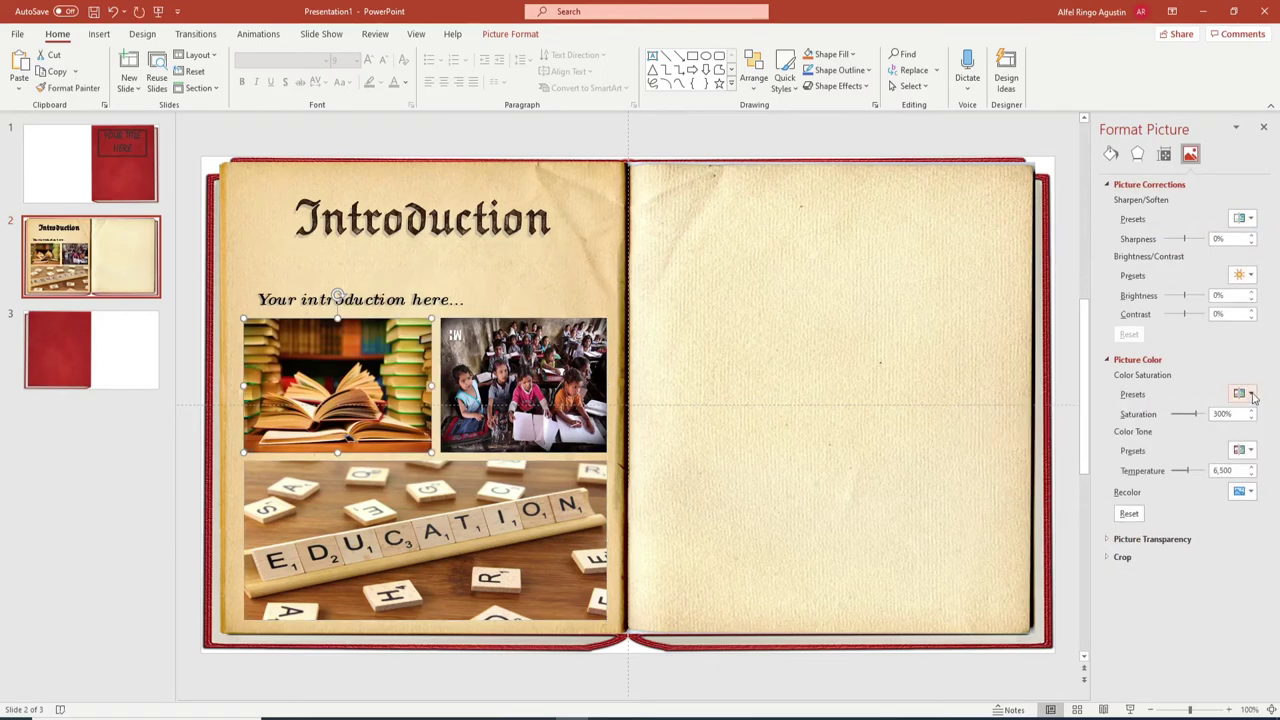
key(Tab)
click(1243, 393)
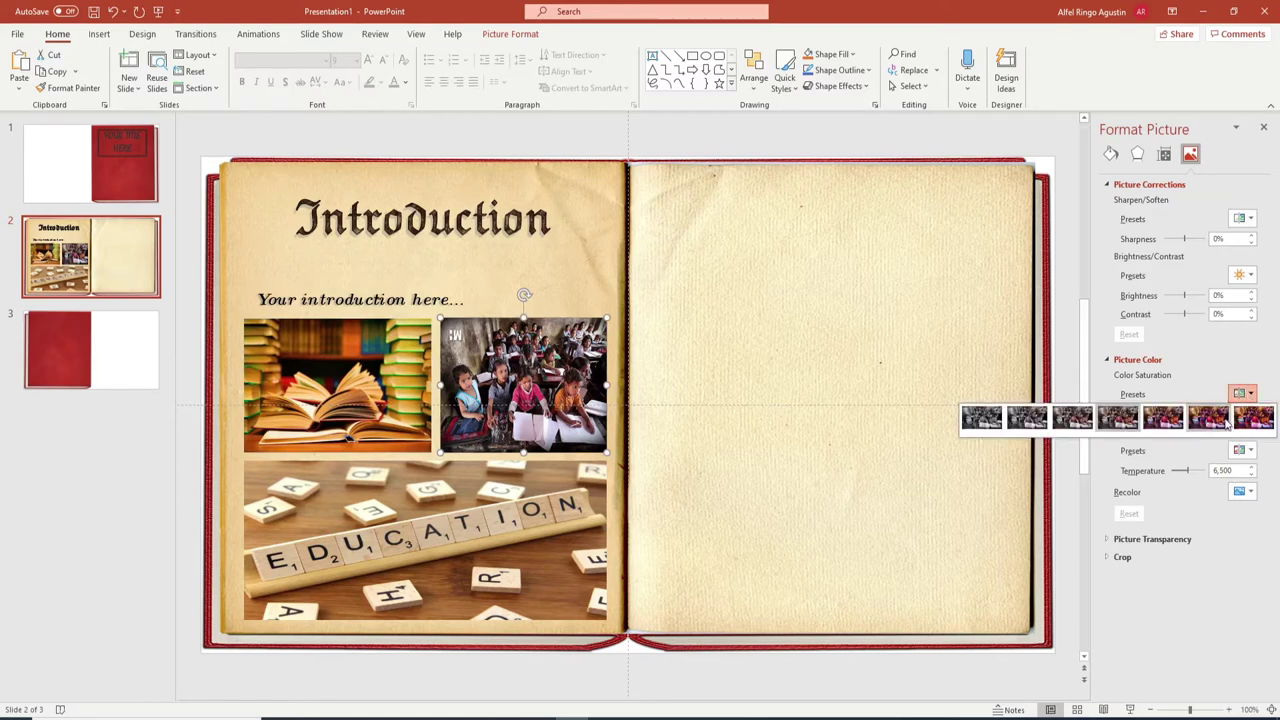
click(1250, 418)
click(504, 494)
click(1250, 395)
click(1250, 418)
key(Tab)
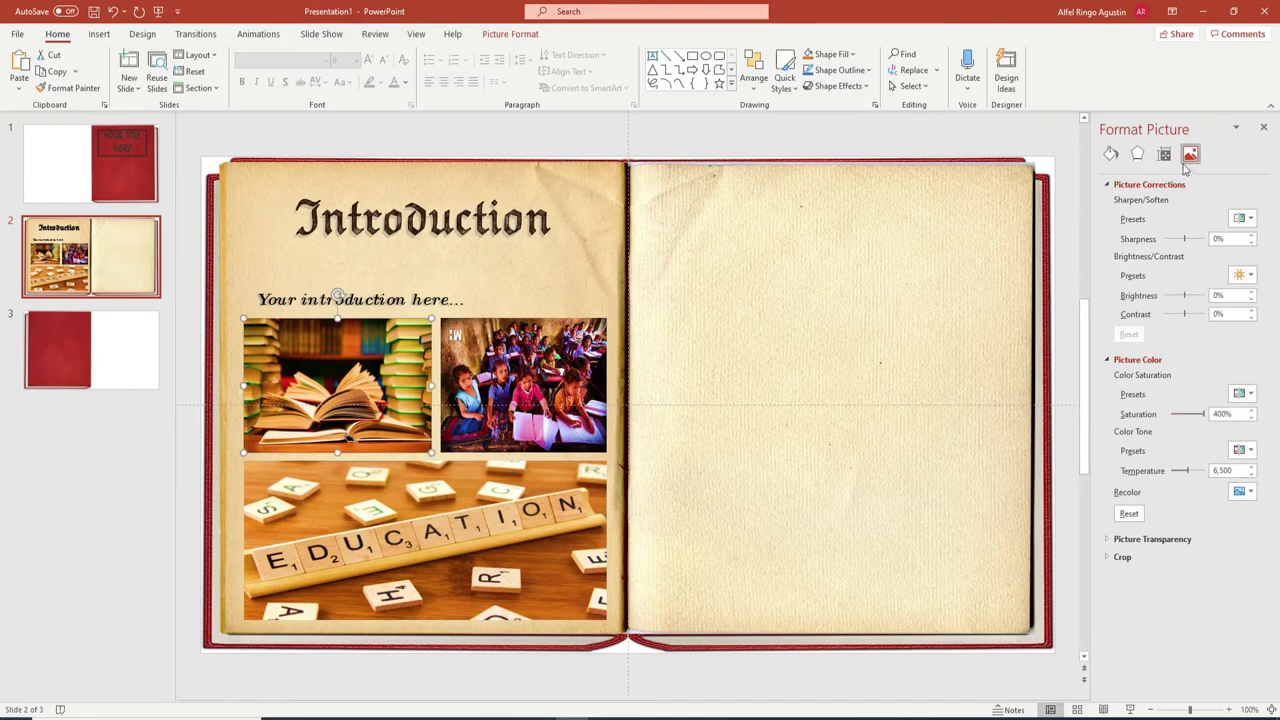
Step: Make the photos slightly transparent (about 21%) and set the classroom photo's saturation to 200%
click(1140, 538)
drag(1172, 586, 1180, 586)
key(Tab)
click(502, 540)
key(Tab)
click(1240, 393)
click(1240, 218)
click(1240, 393)
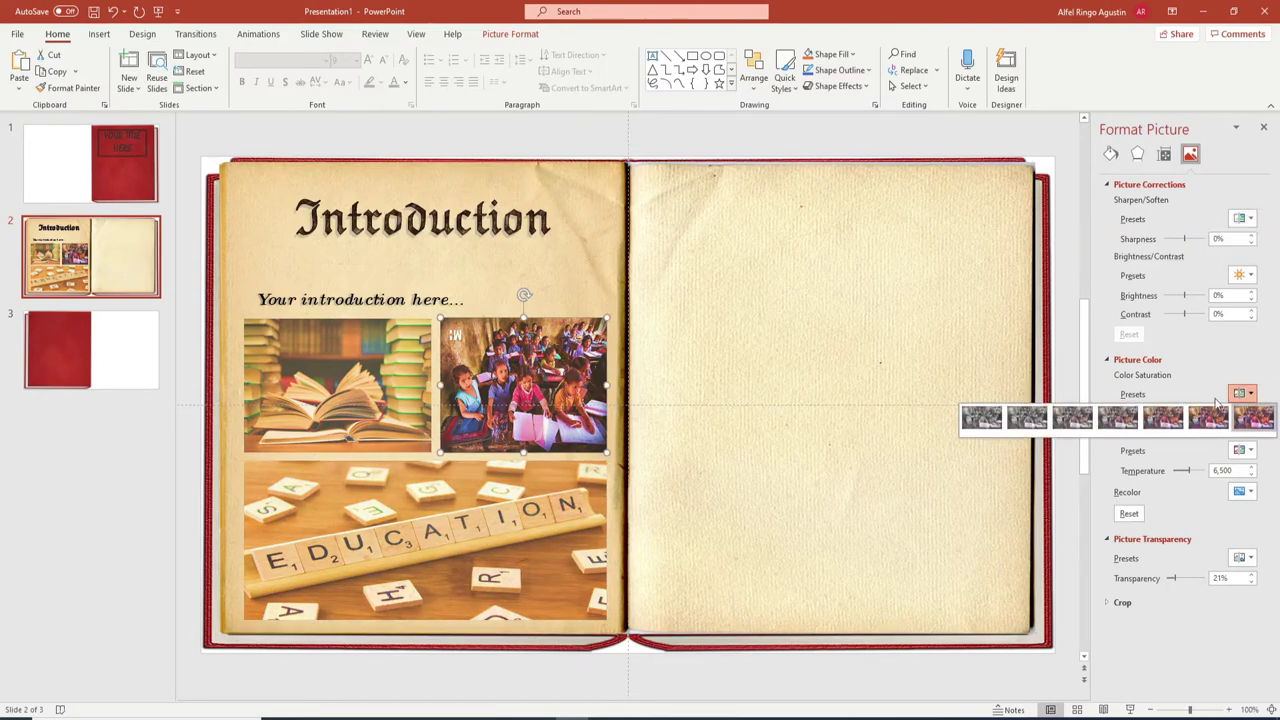
click(1165, 418)
Step: Check each photo in the finished collage
click(195, 263)
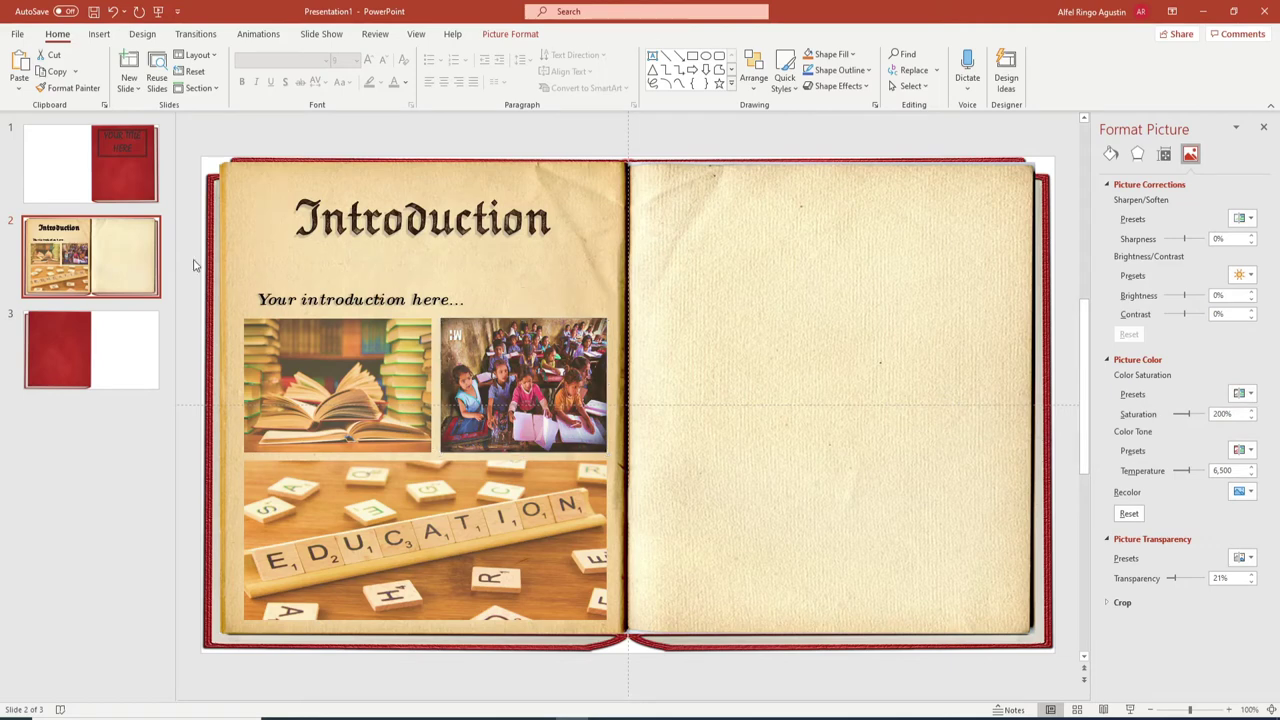
click(538, 362)
click(535, 478)
click(313, 157)
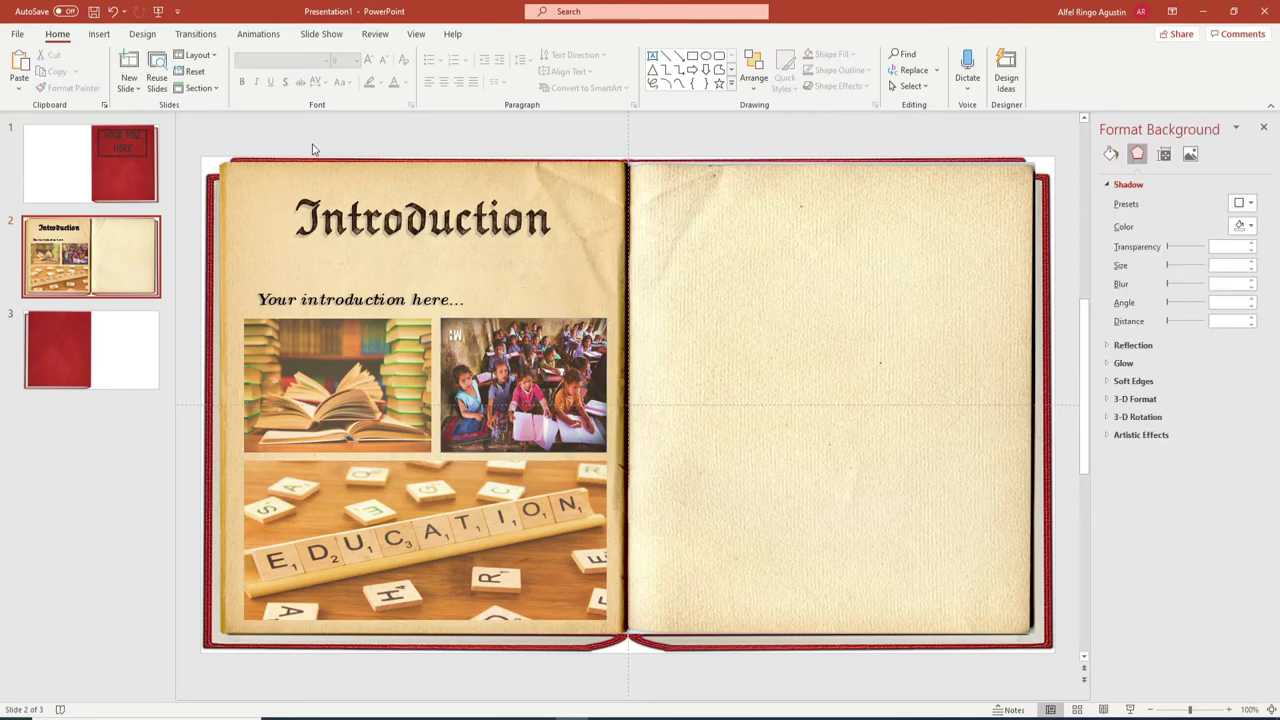
click(340, 335)
click(437, 118)
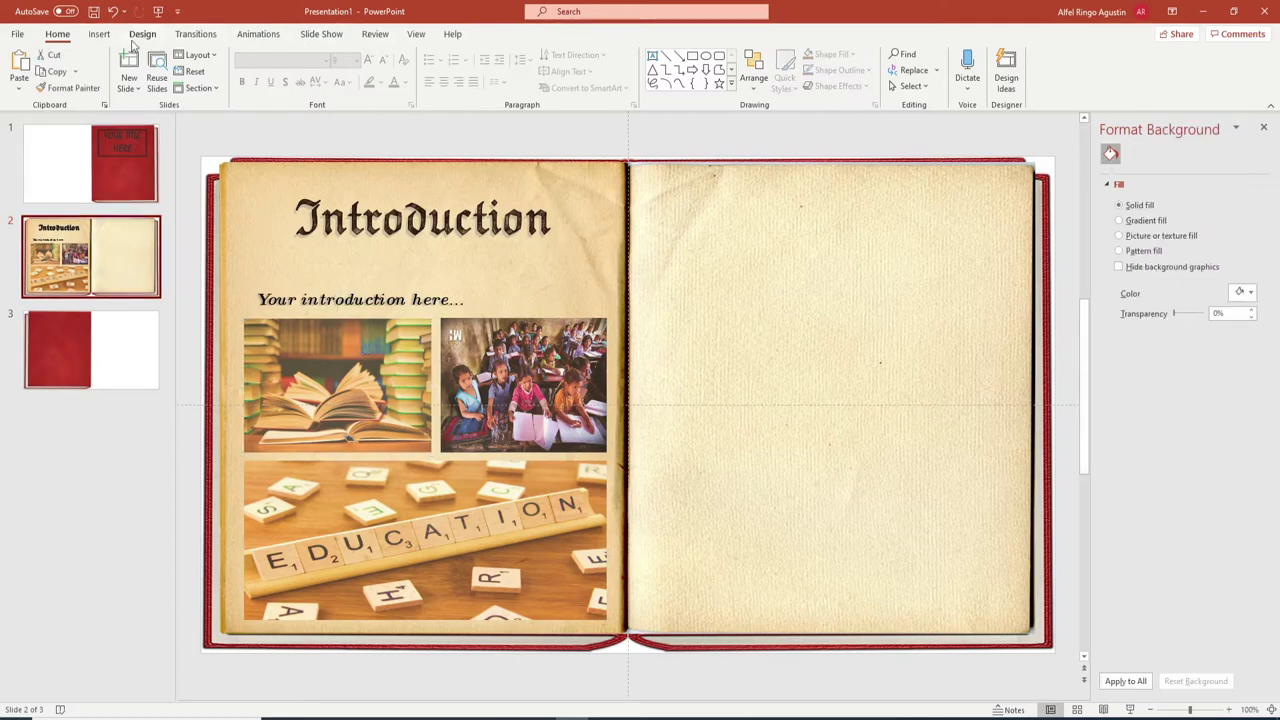
Step: Copy the Introduction title onto the right page
click(99, 34)
click(542, 196)
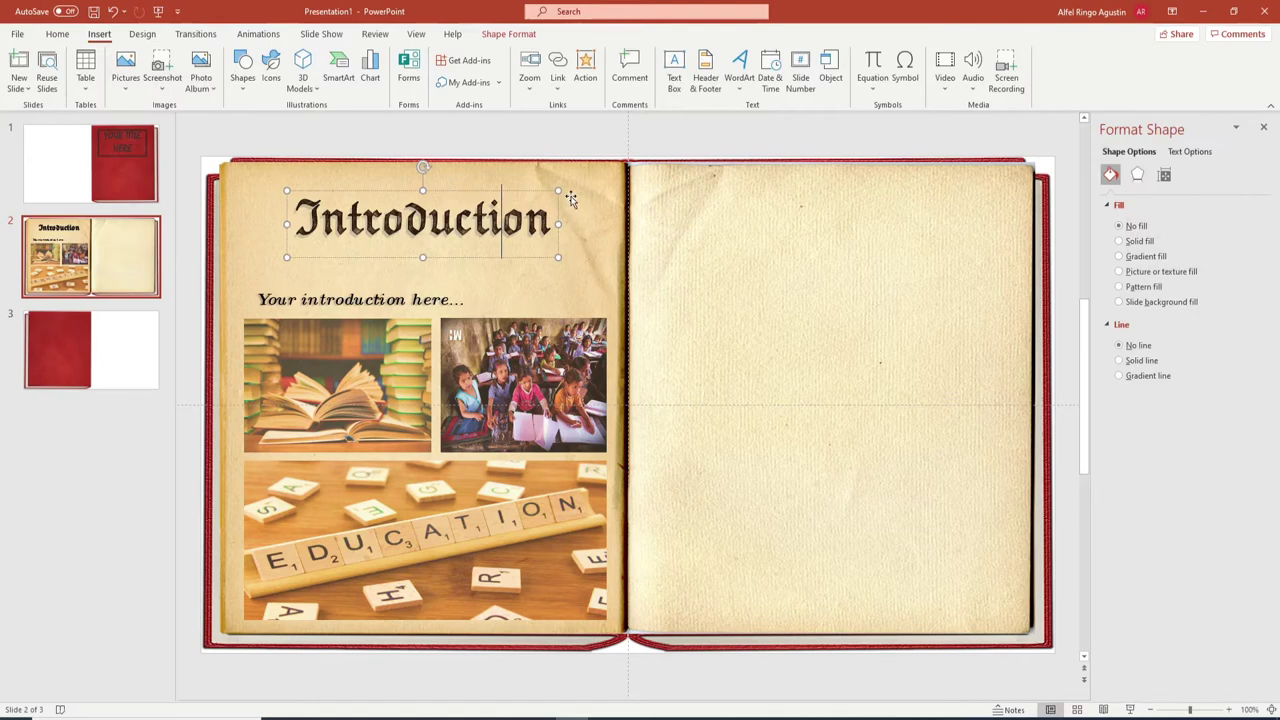
drag(514, 230, 931, 230)
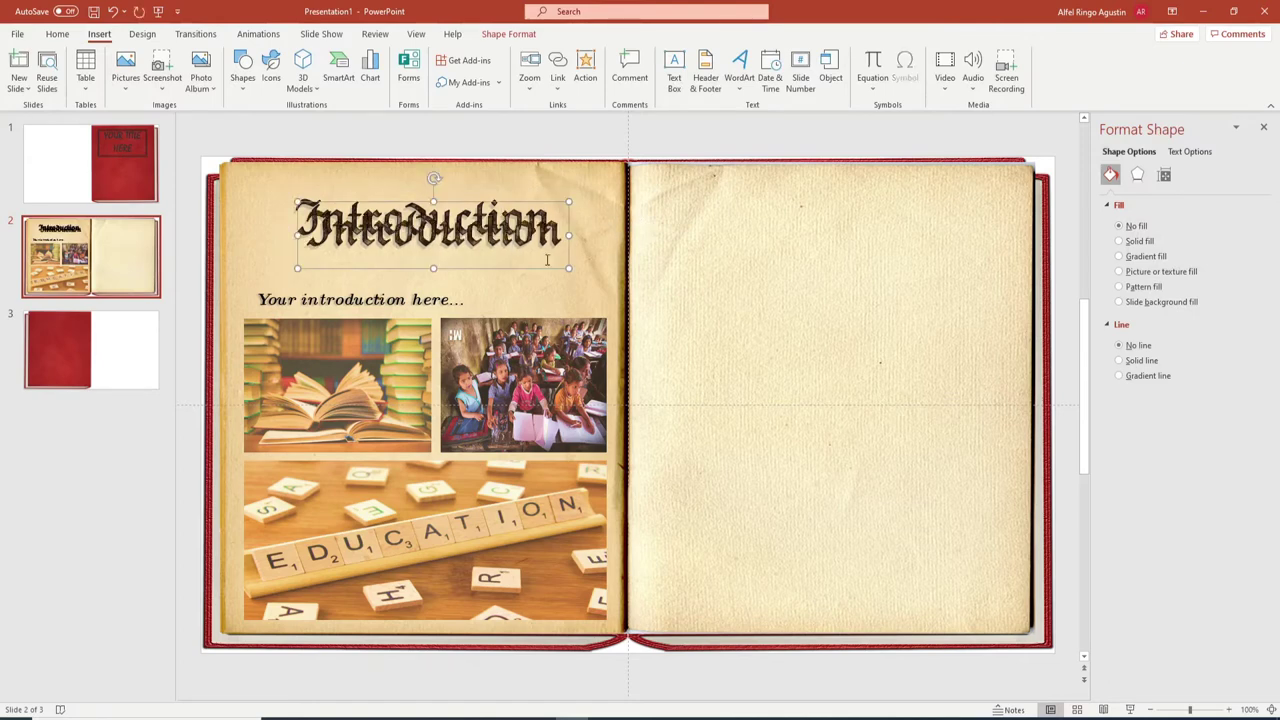
Step: Retype the copy as 'Table of Content', make it smaller, and nudge it into place
double_click(870, 232)
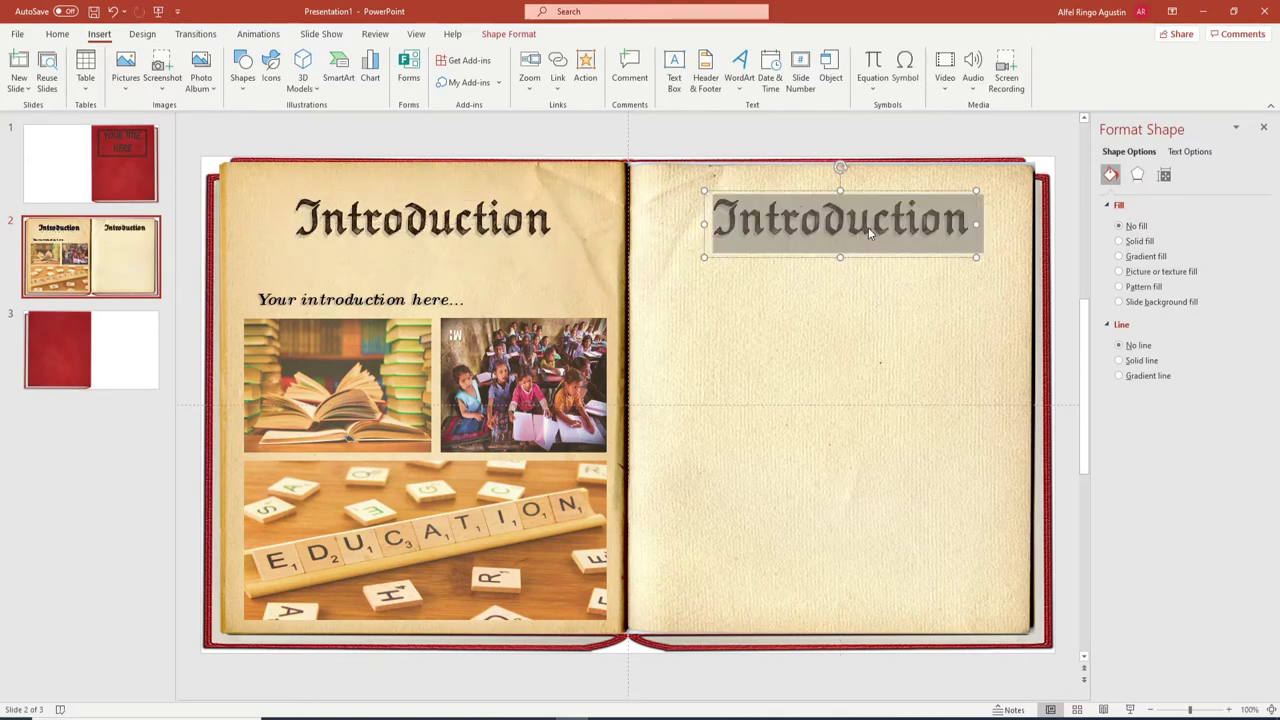
text(Table of Content)
triple_click(853, 236)
key(ctrl+shift+less)
key(ctrl+shift+less)
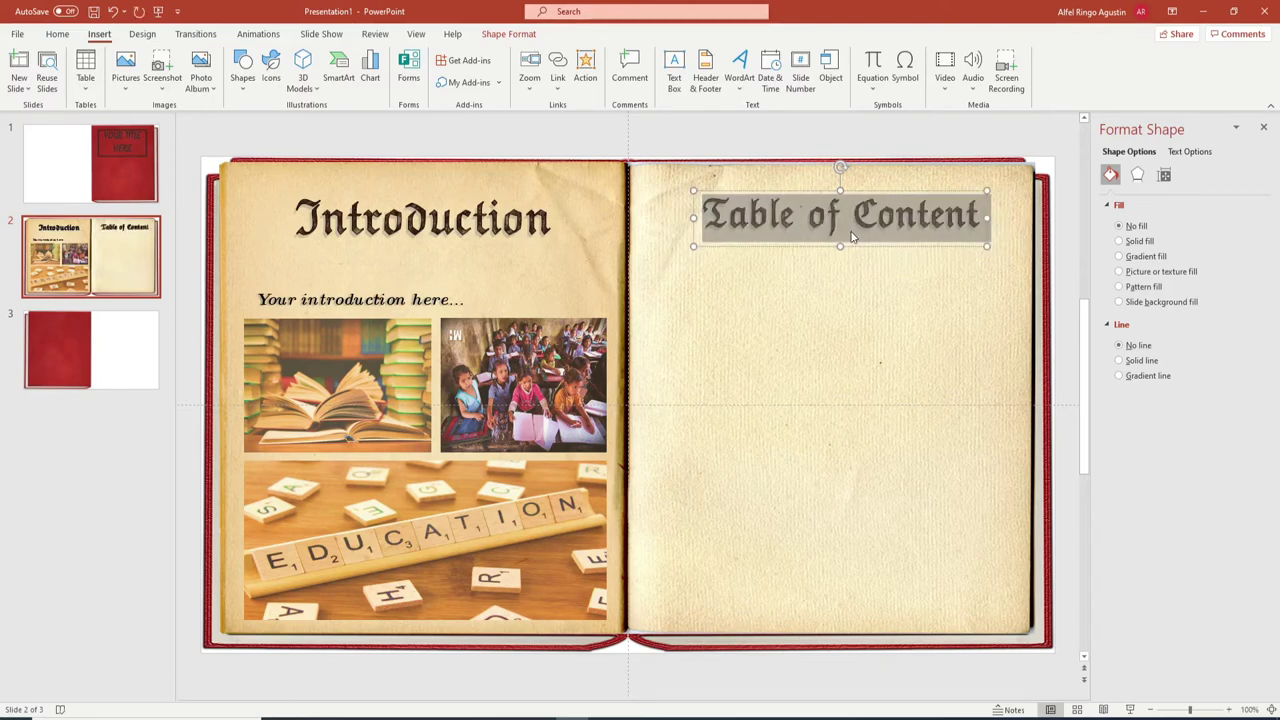
click(913, 247)
drag(913, 247, 921, 247)
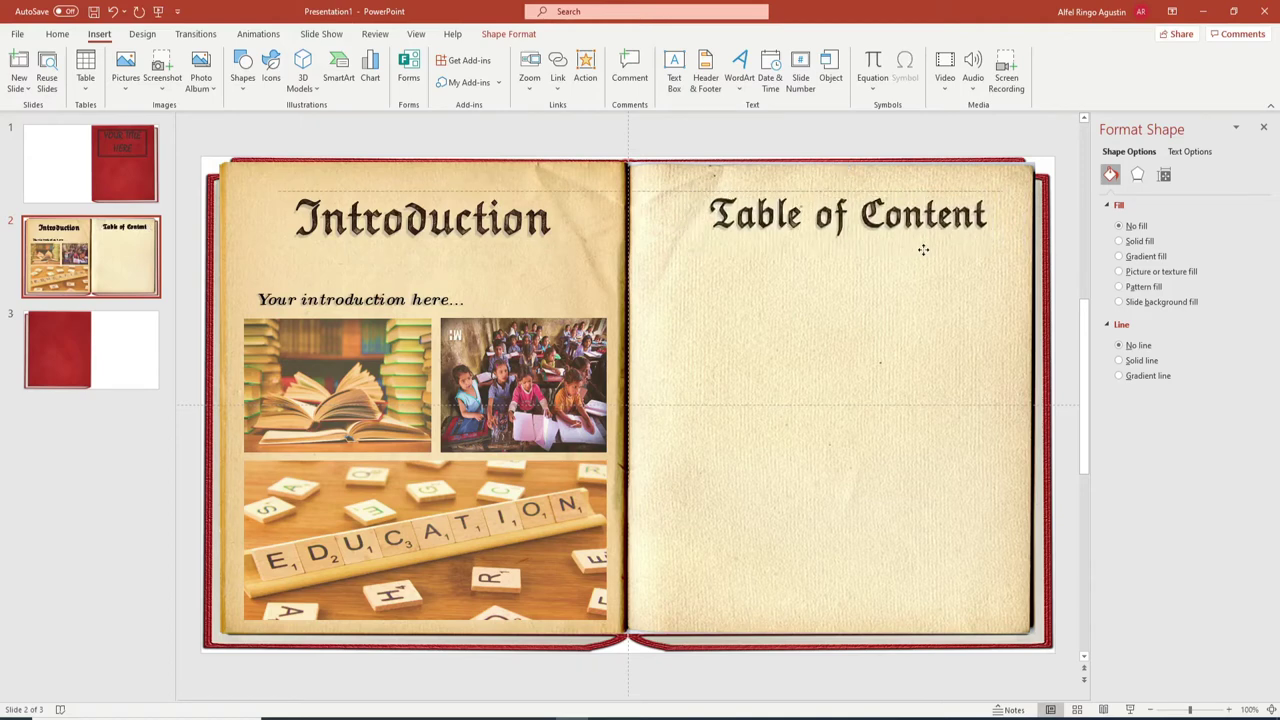
click(903, 289)
click(413, 287)
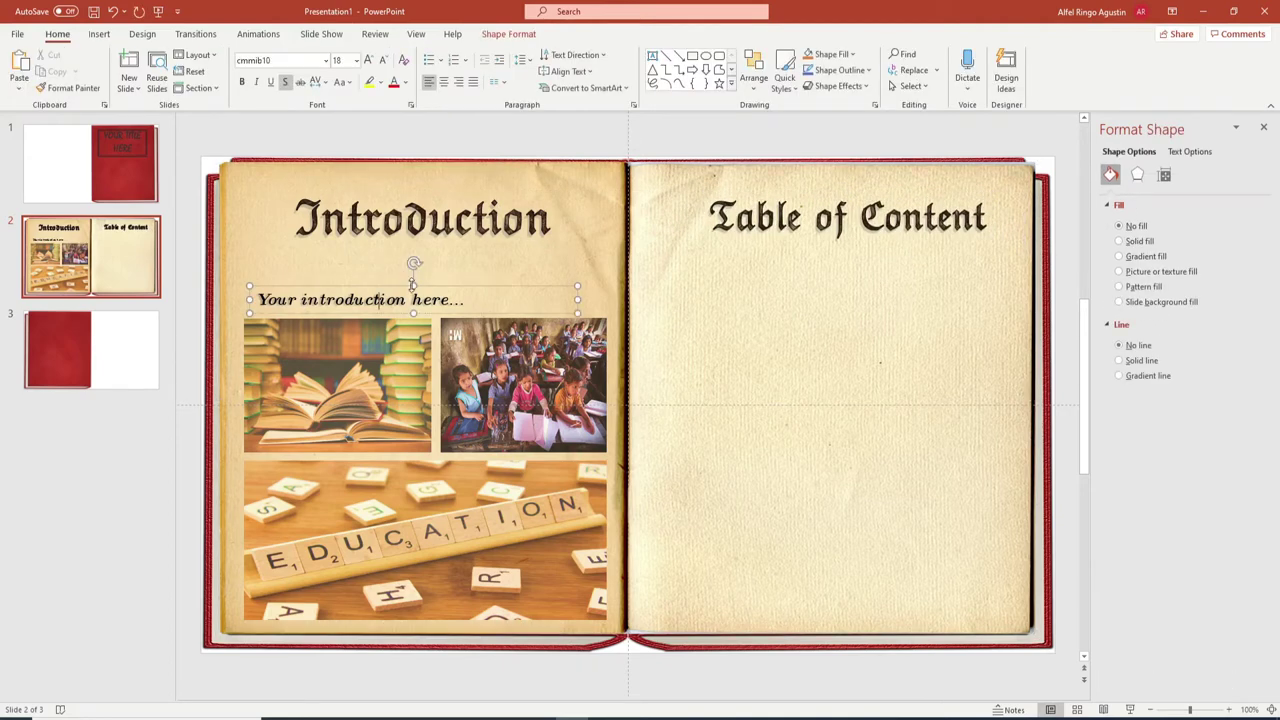
Step: Duplicate the introduction text box and place the copy under the Table of Content heading
click(663, 303)
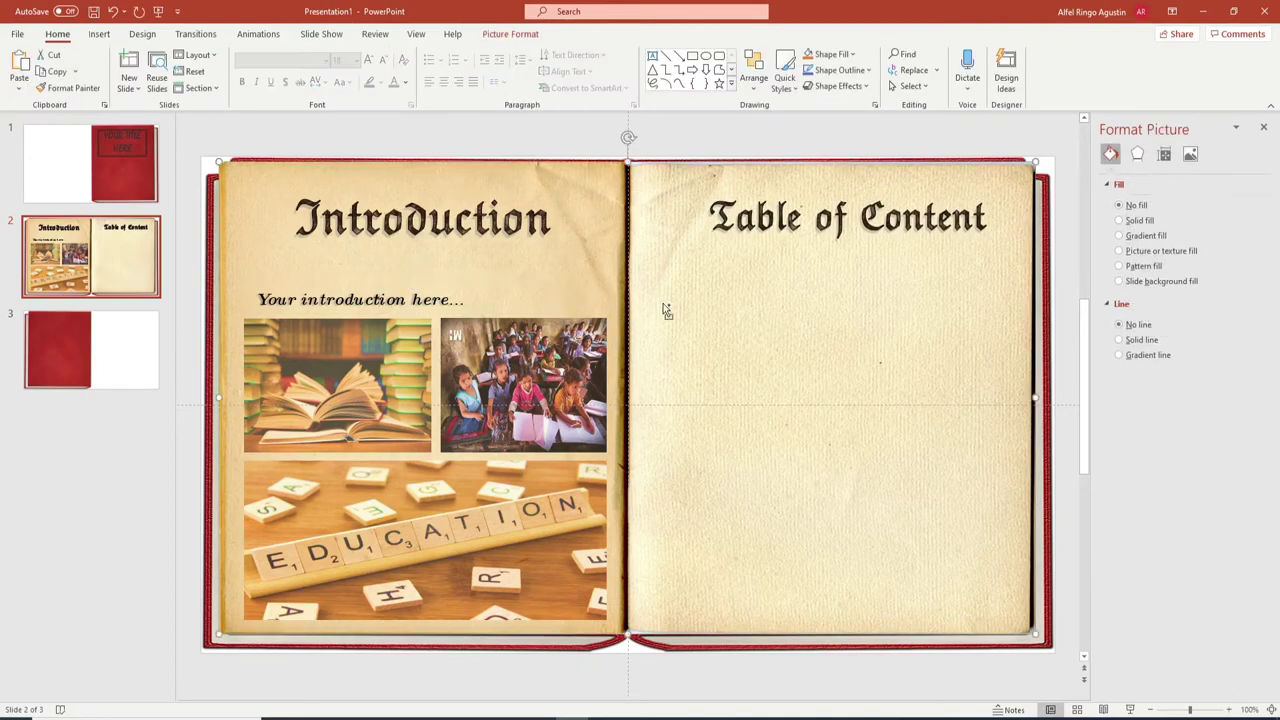
click(643, 134)
key(ctrl+v)
drag(563, 294, 961, 285)
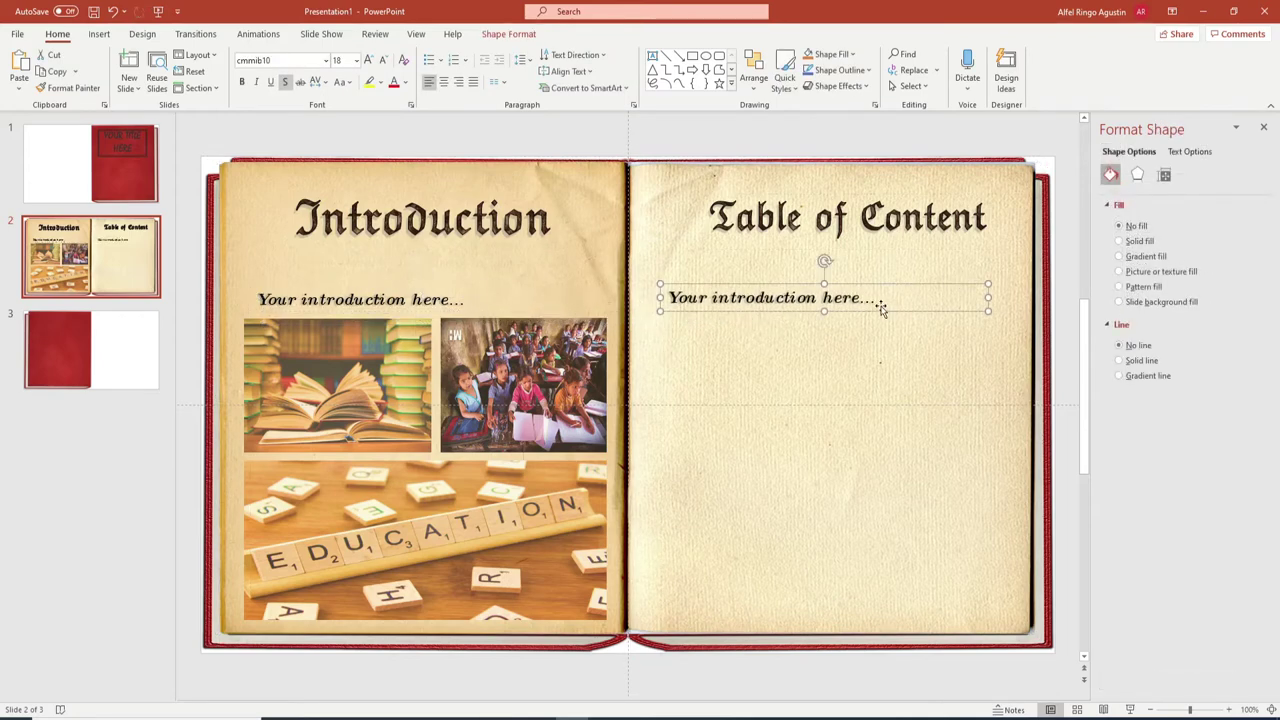
drag(875, 299, 665, 298)
text(I)
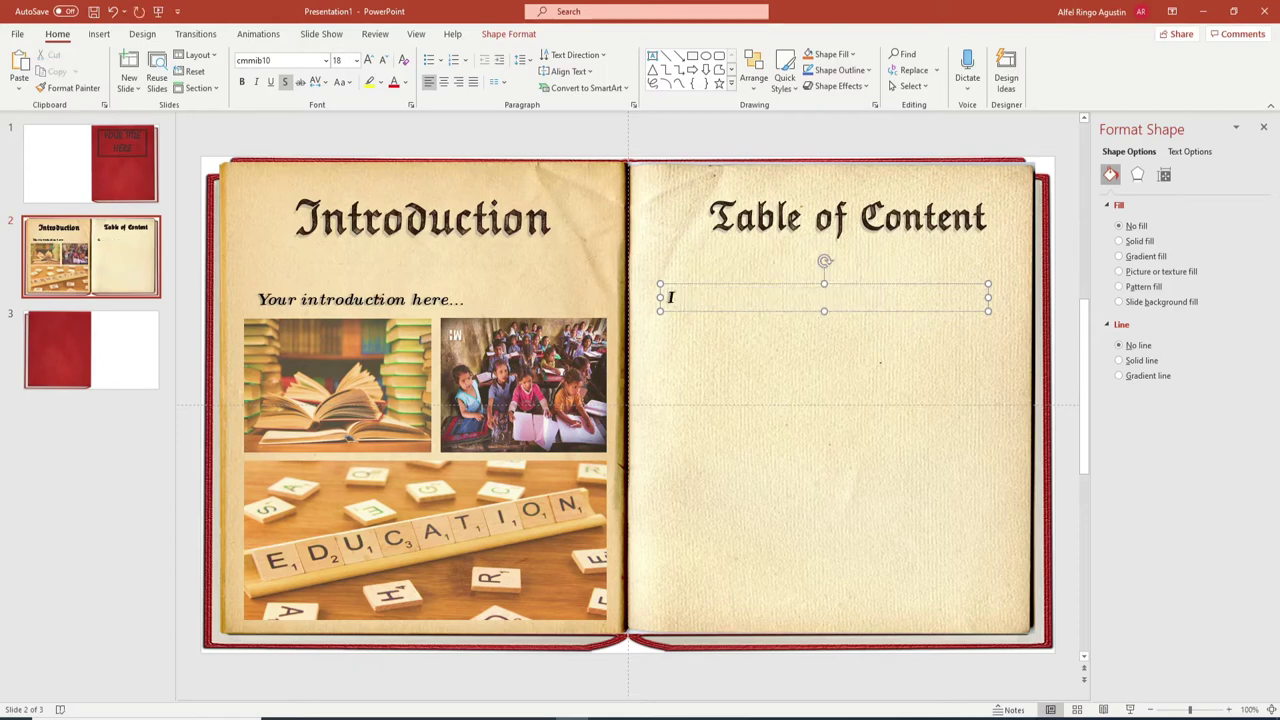
Step: Type the first contents entry with its page in Arabic Typesetting, enlarged to 24 pt
click(325, 60)
scroll(287, 228, down, 5)
scroll(287, 228, up, 2)
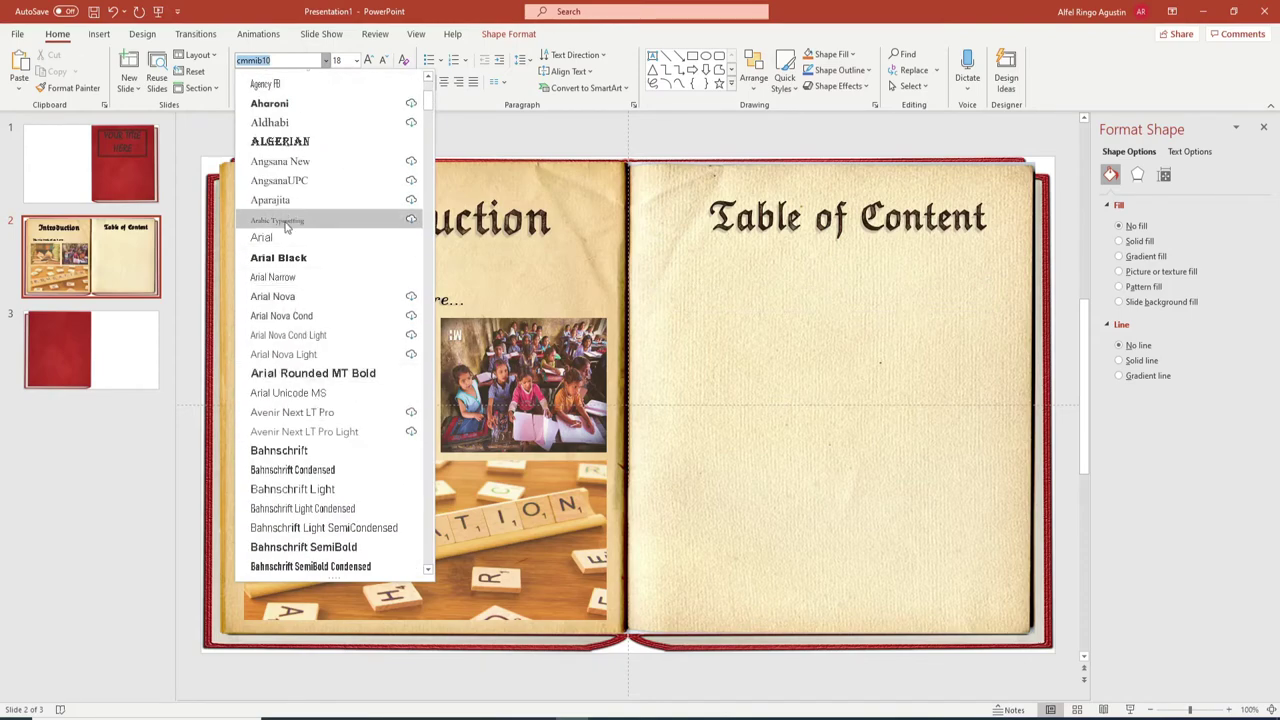
click(286, 224)
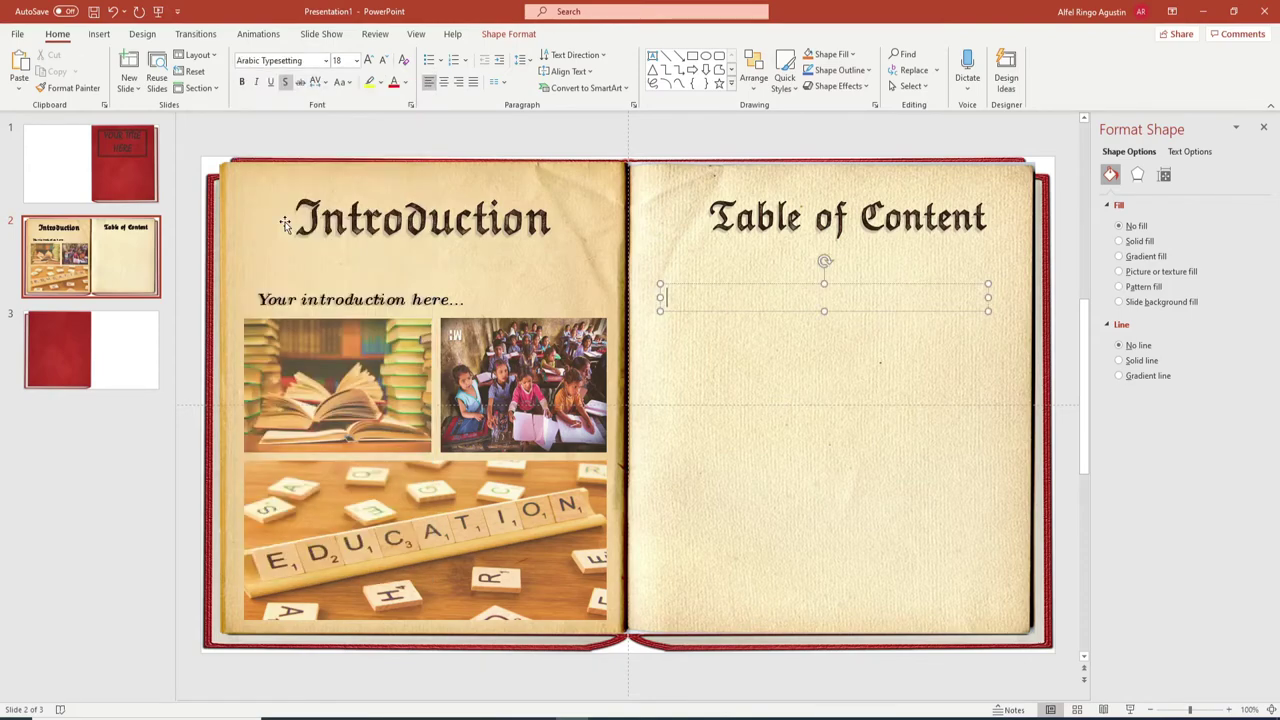
text(1. Pag)
text( Page)
text(page)
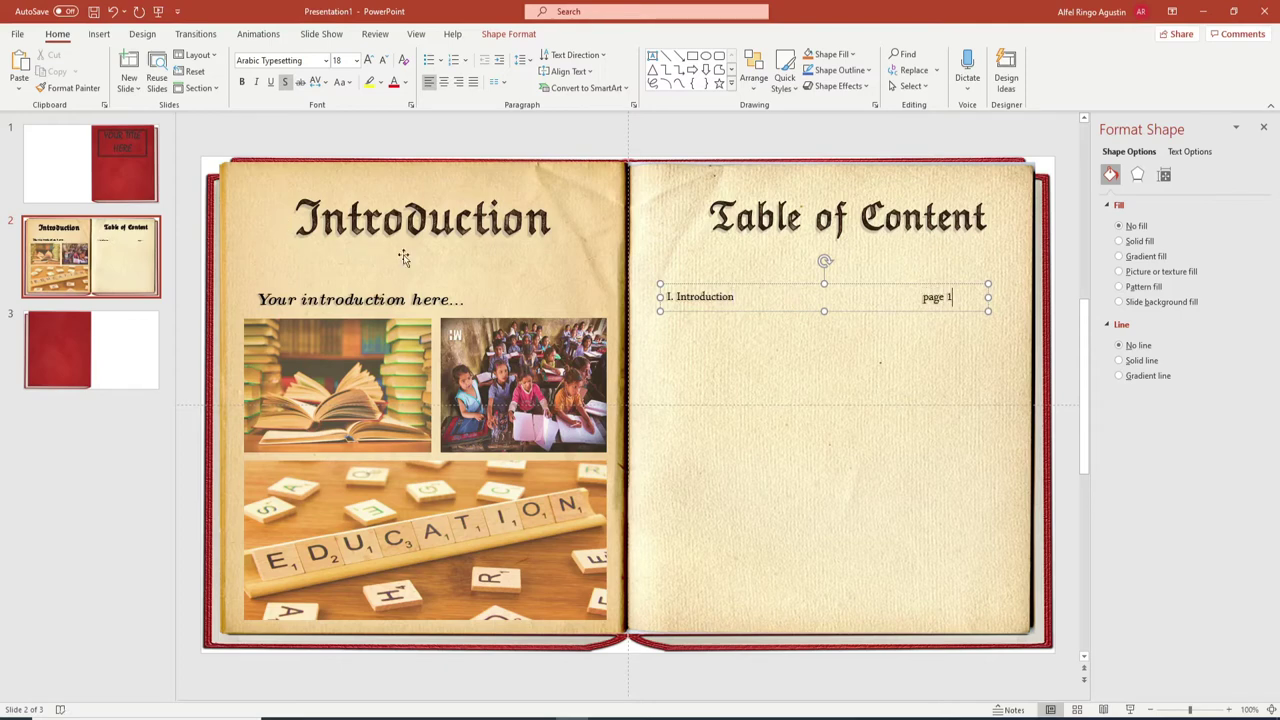
key(ctrl+a)
key(ctrl+shift+period)
key(ctrl+shift+period)
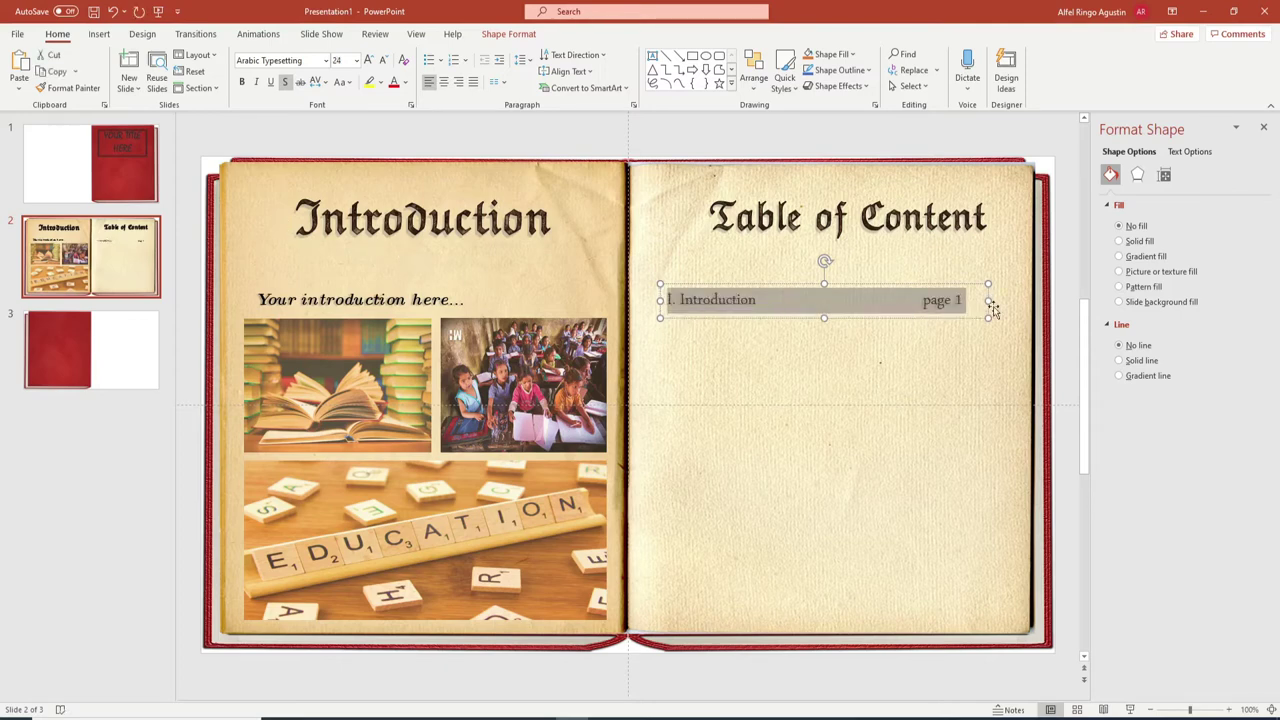
drag(990, 314, 1025, 300)
Step: Add the Table of Content, Topic 1 and Topic 2 entries as further numbered lines
key(Return)
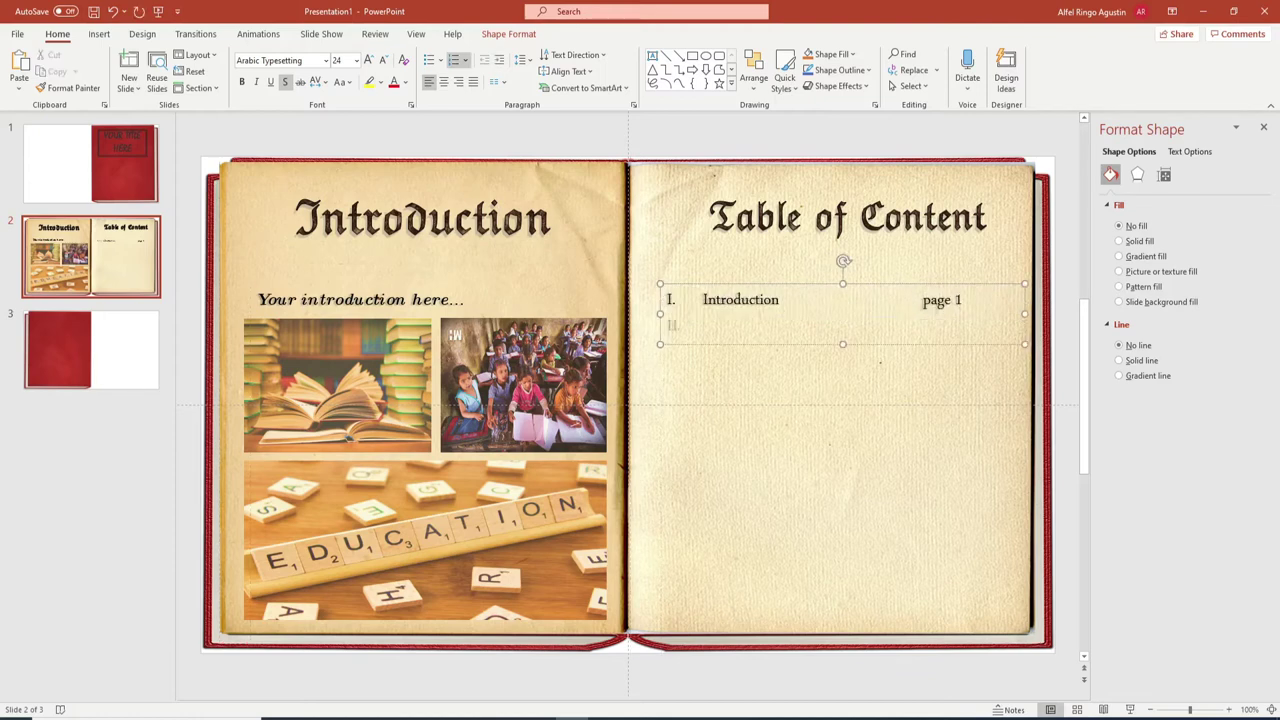
text(Tableof Content)
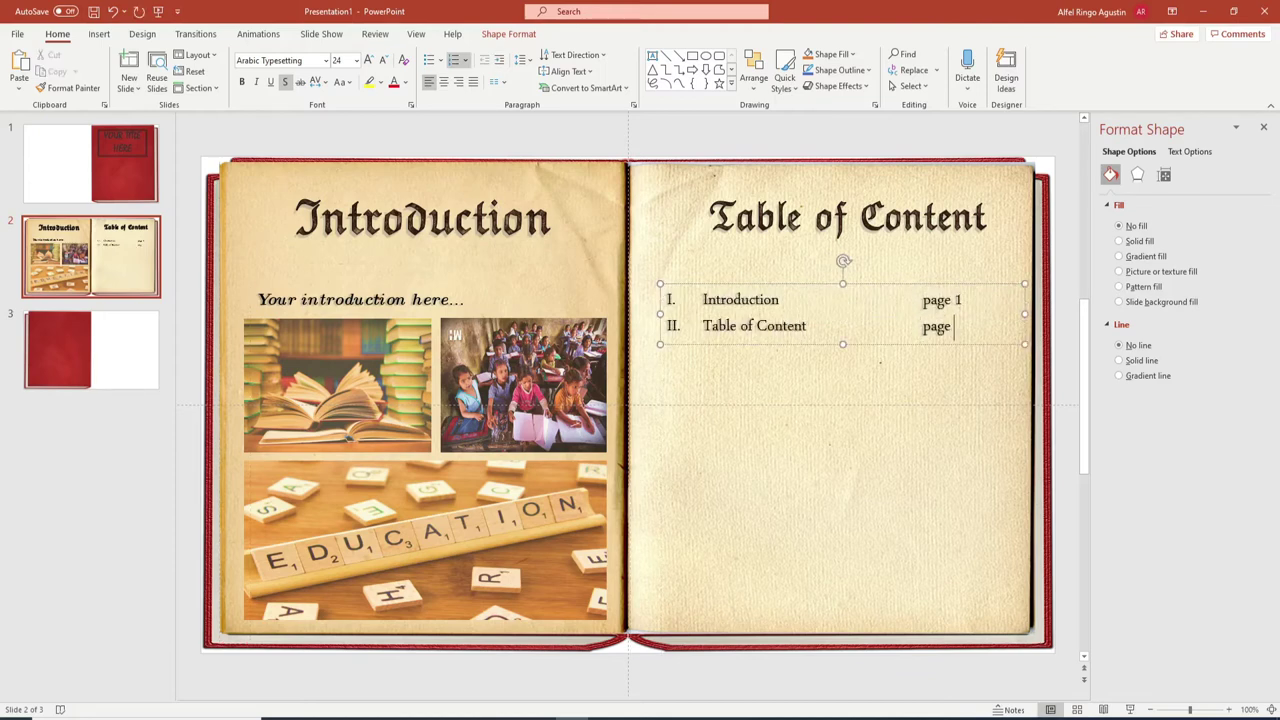
key(Return)
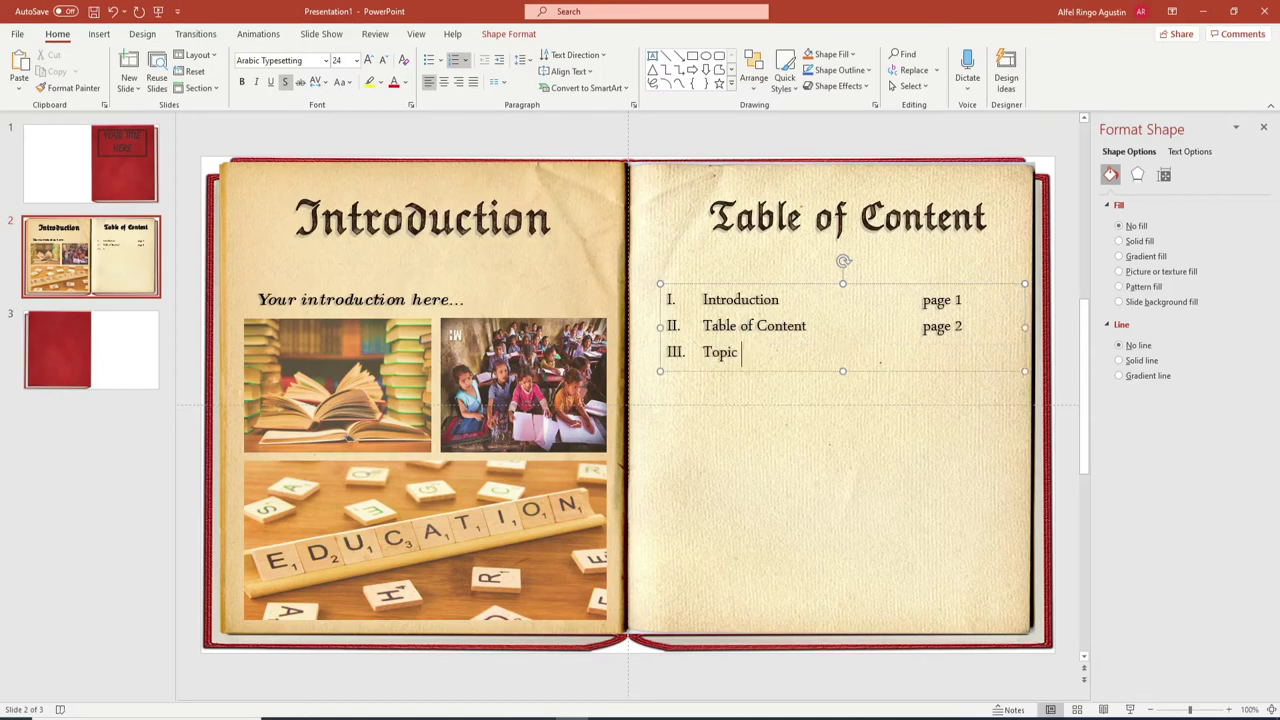
text(1 page 3)
key(Return)
text(Topic 2)
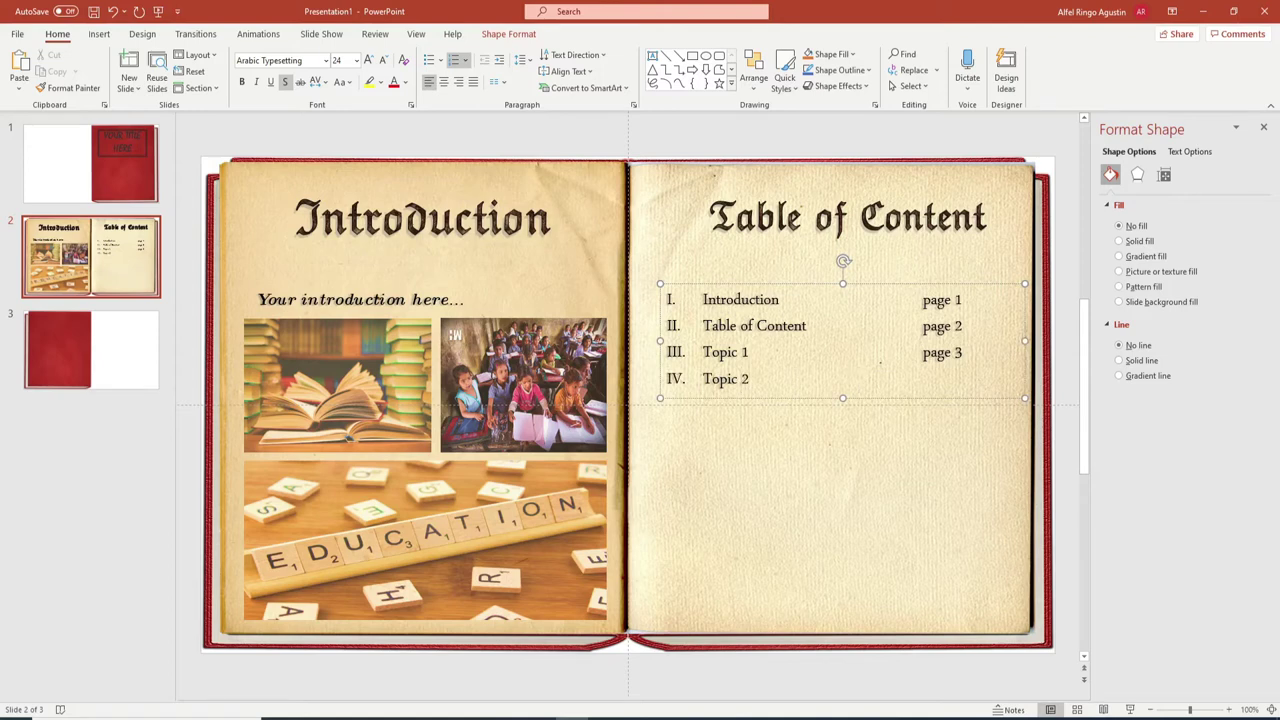
Step: Apply 2.0 line spacing to the whole contents list
key(ctrl+a)
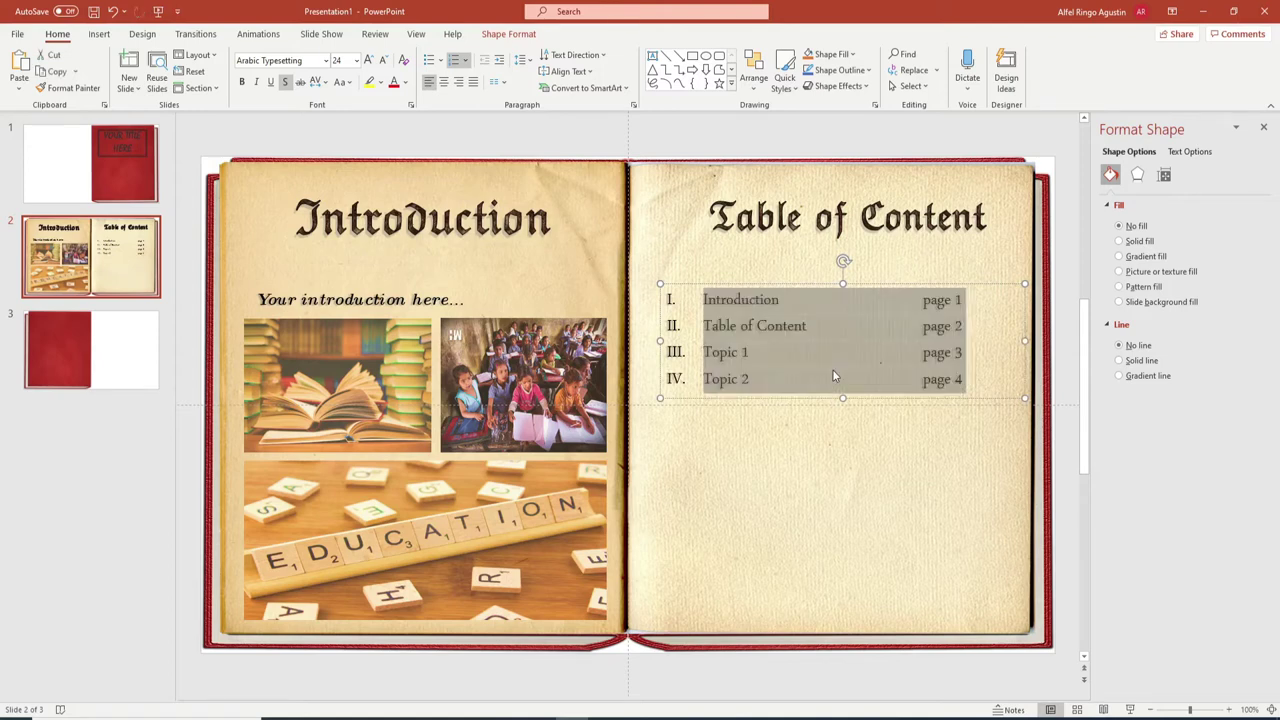
click(521, 60)
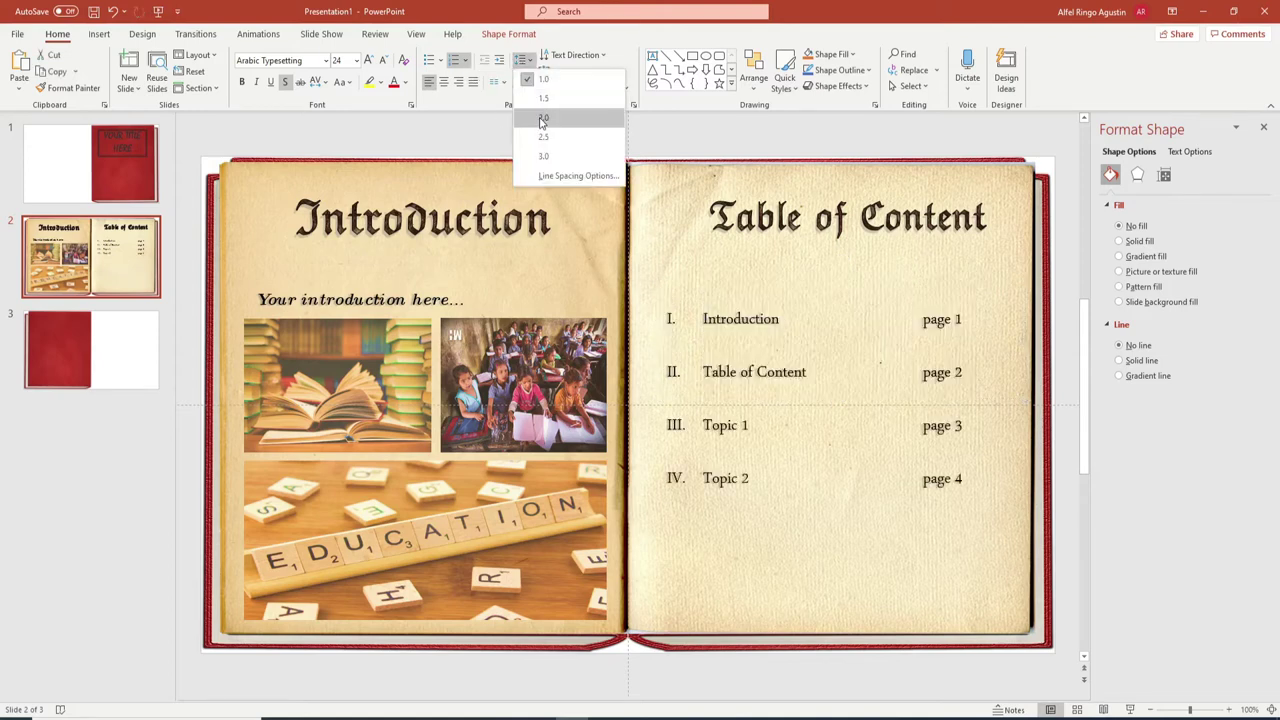
click(543, 120)
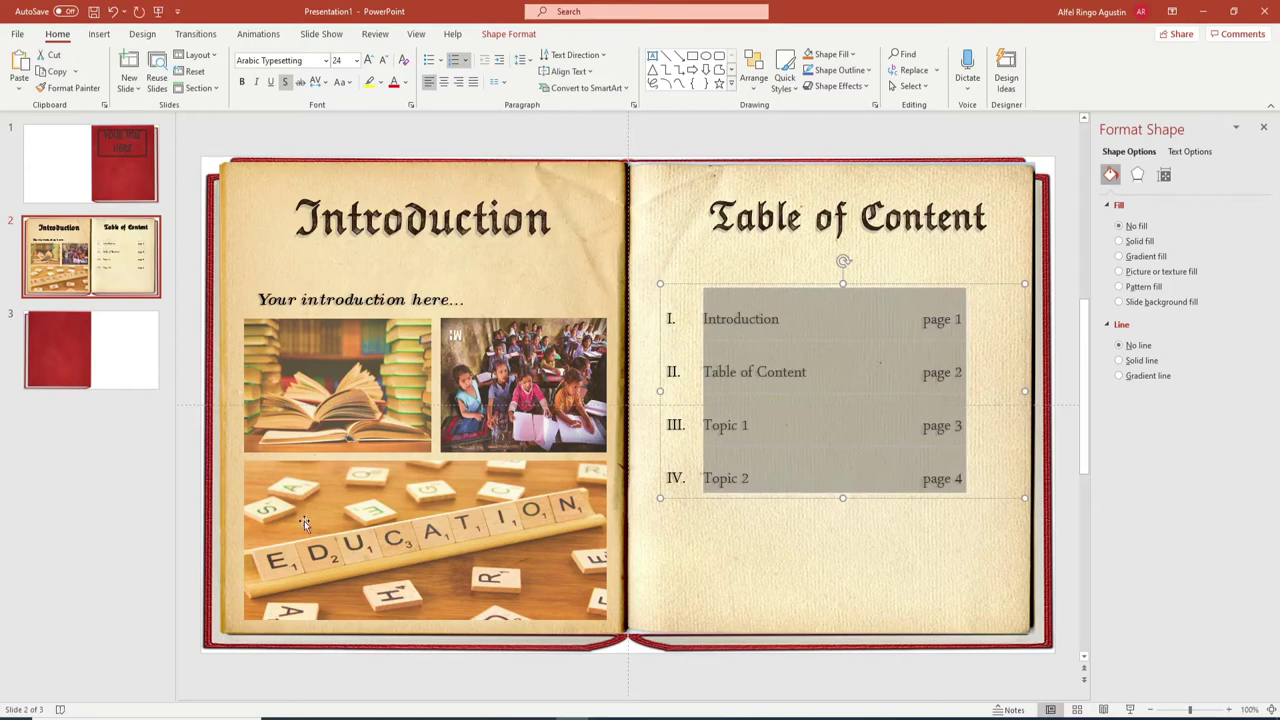
click(193, 487)
click(99, 34)
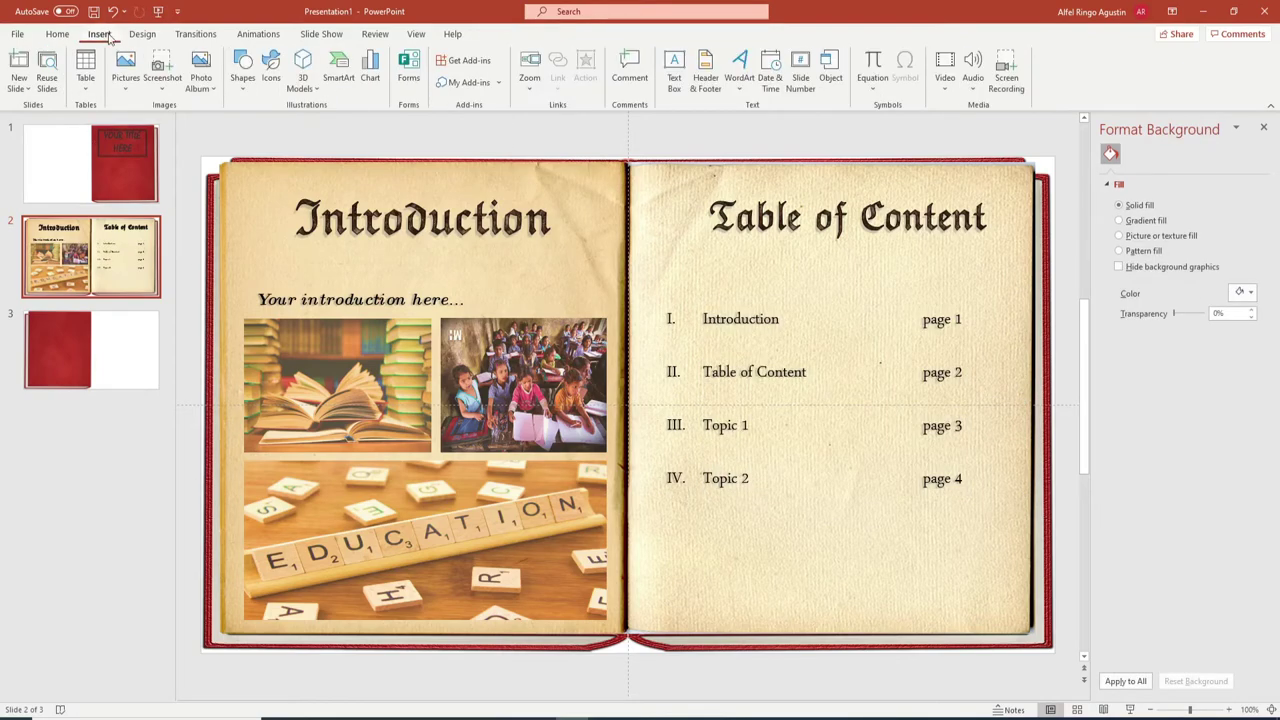
Step: Draw a rectangle at the left page's lower-left edge and narrow it to 0.3 inches
click(243, 72)
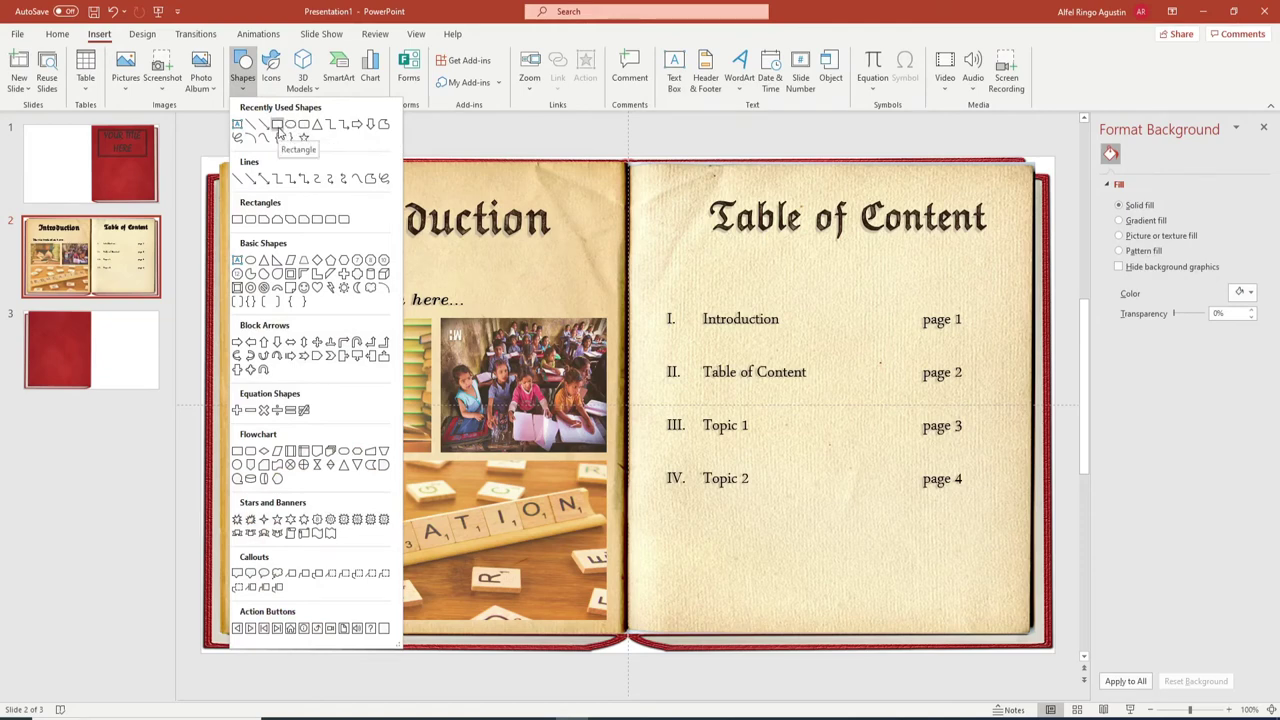
click(277, 126)
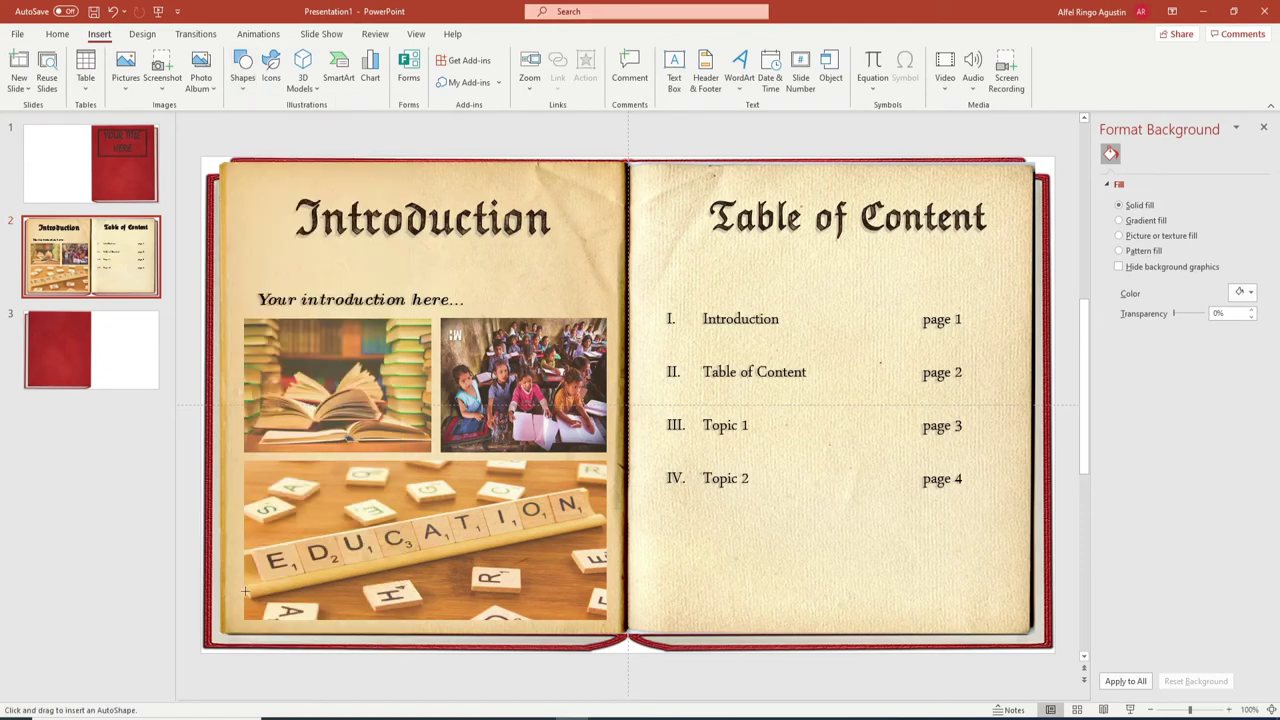
drag(220, 566, 244, 634)
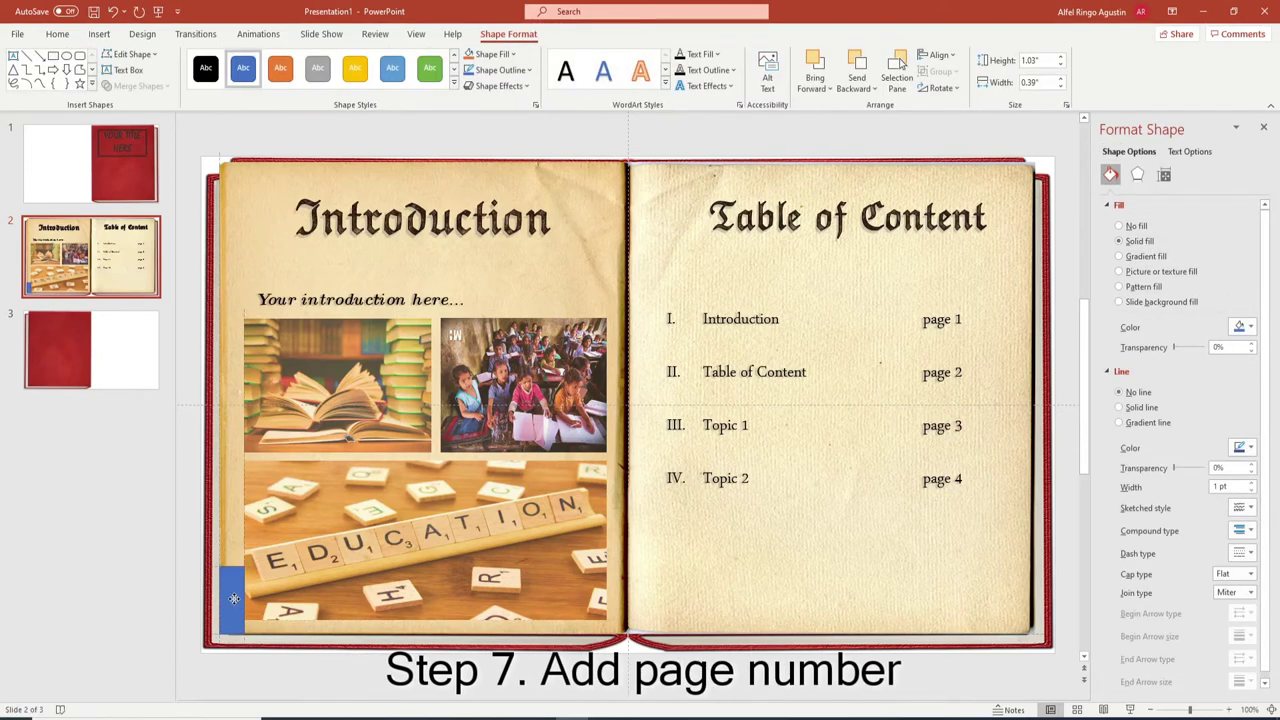
mouse_move(244, 601)
mouse_down()
mouse_move(227, 568)
mouse_move(235, 592)
mouse_up()
right_click(233, 591)
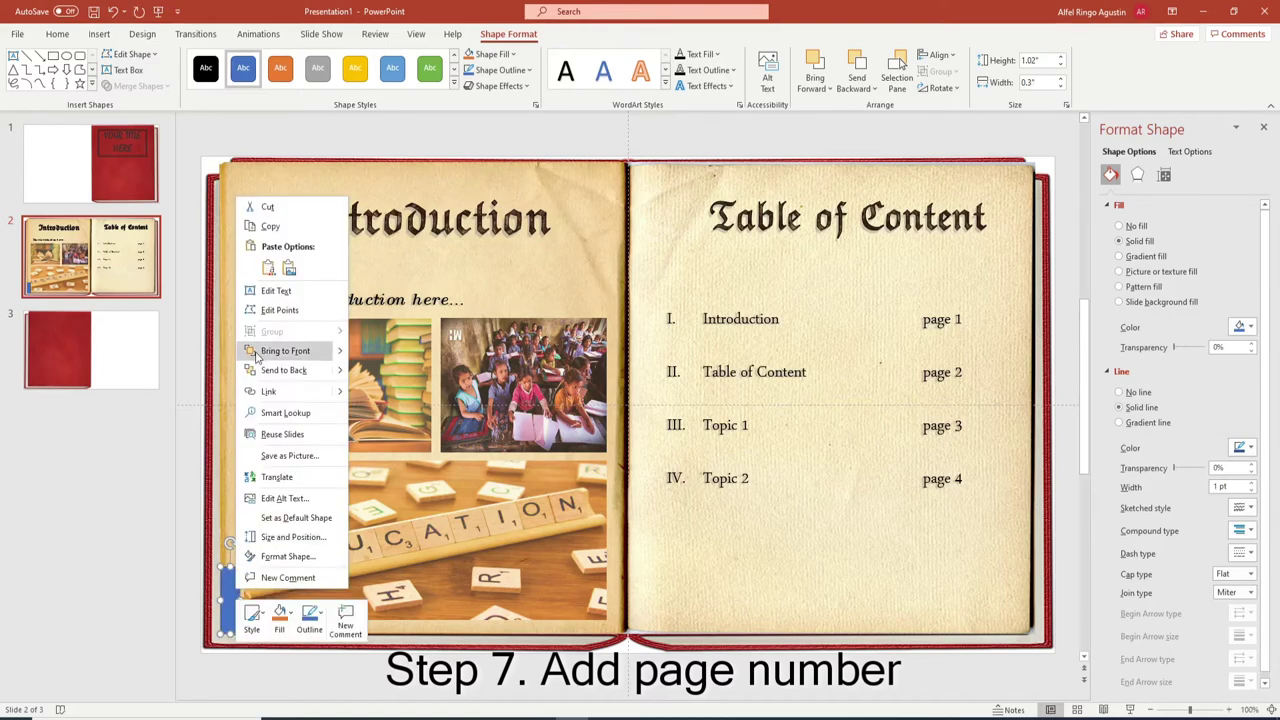
Step: Raise the blue tab's top-left corner and bend its top edge into an upward curve
key(Escape)
scroll(238, 509, up, 2)
scroll(238, 509, up, 5)
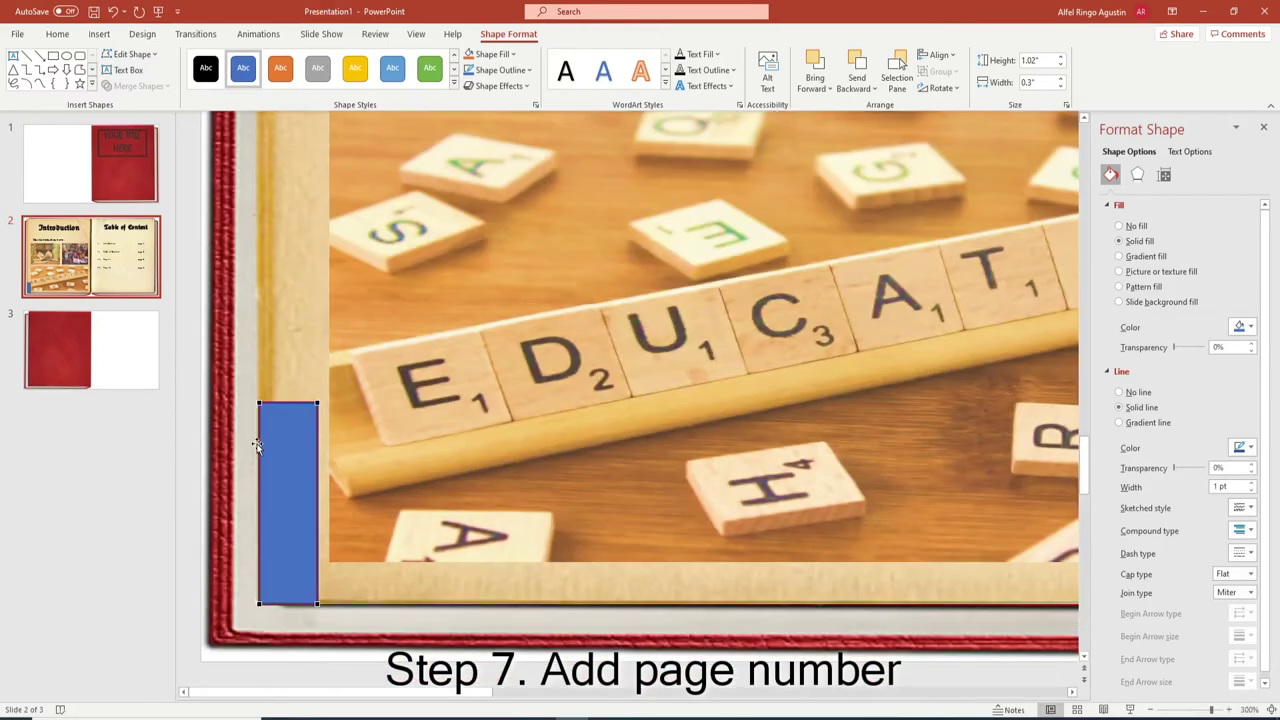
drag(258, 402, 258, 350)
drag(283, 401, 282, 402)
drag(255, 347, 257, 337)
drag(284, 413, 316, 398)
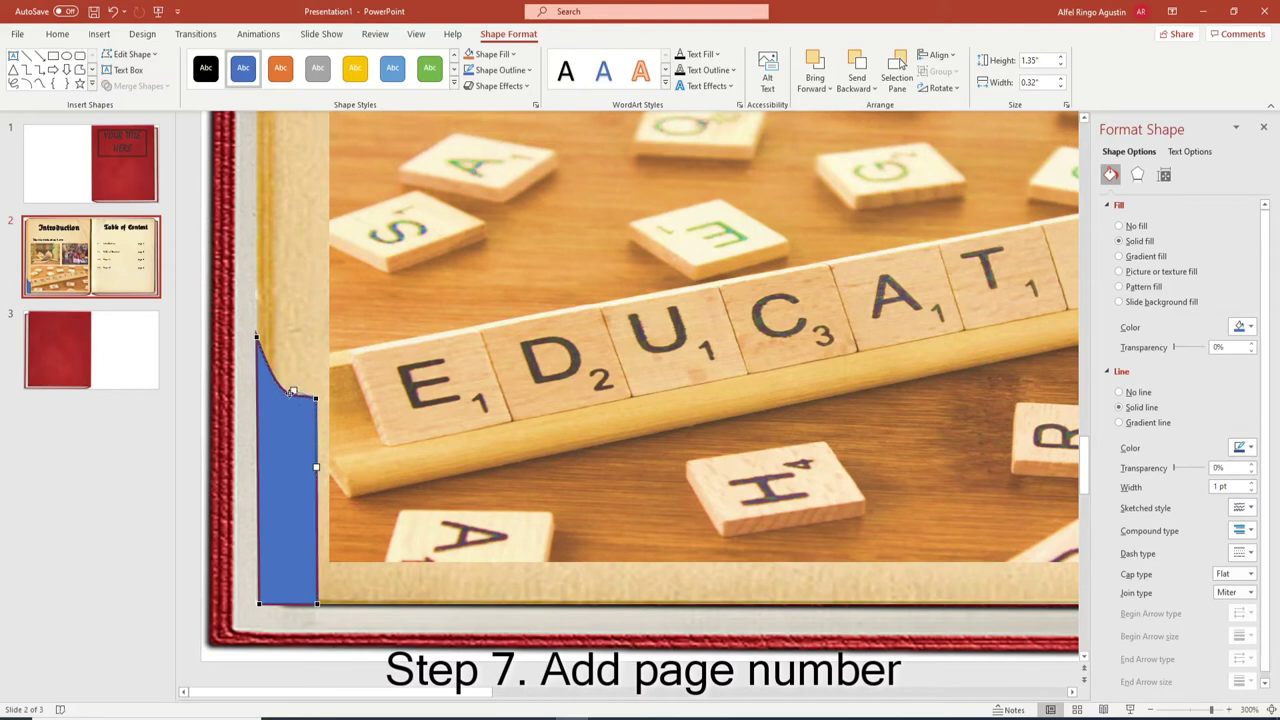
click(238, 394)
Step: Refine the blue tab's curved top edge again in Edit Points, then return to the cover slide
click(278, 392)
click(142, 33)
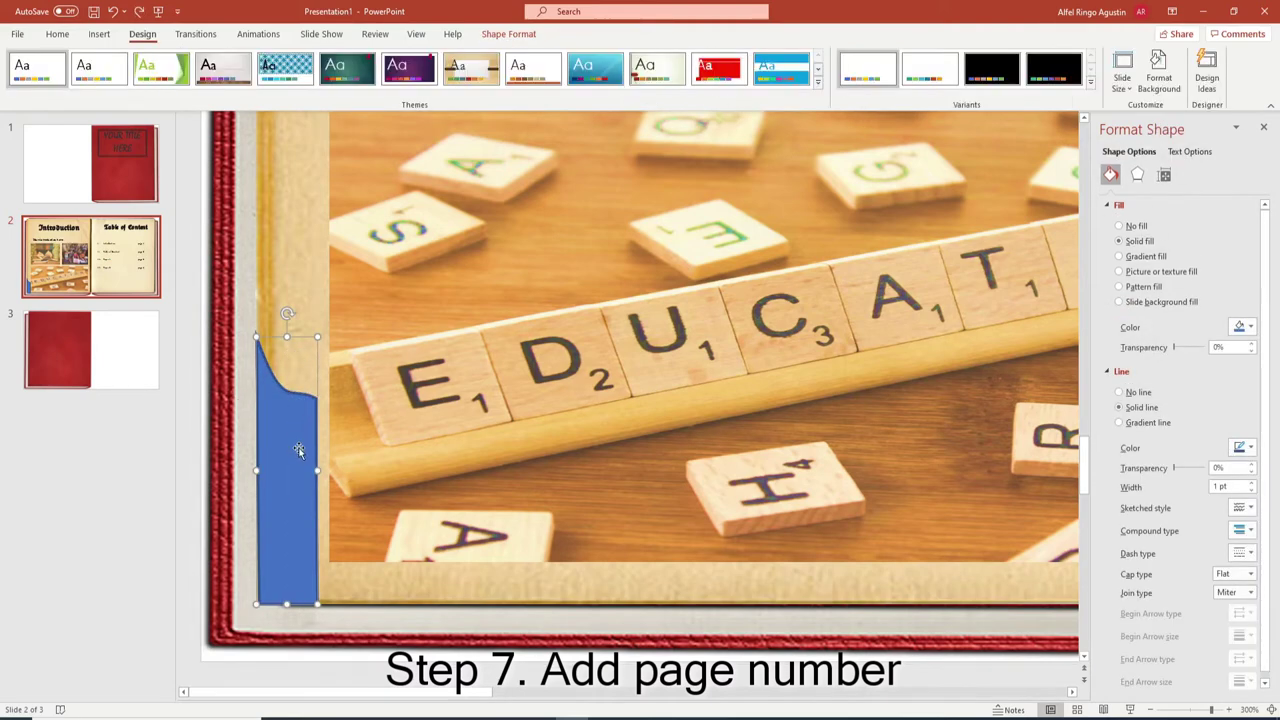
click(57, 33)
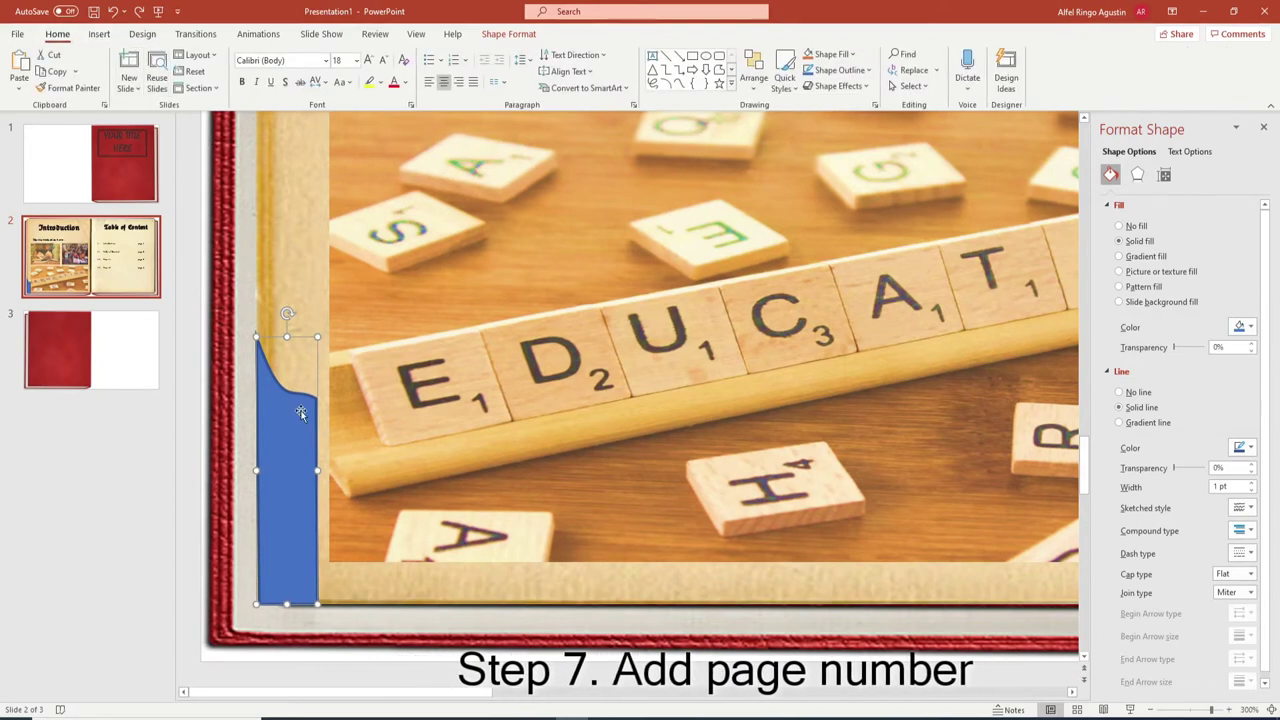
right_click(287, 323)
click(345, 196)
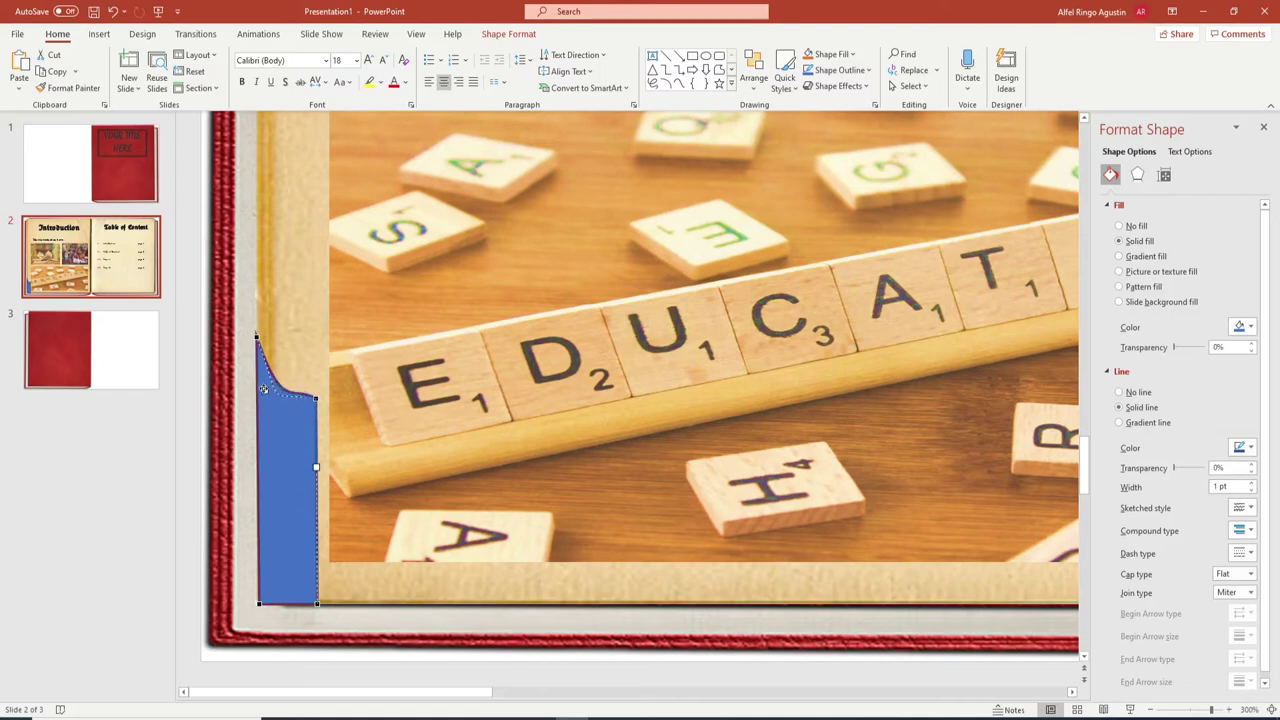
click(263, 390)
right_click(280, 405)
click(267, 403)
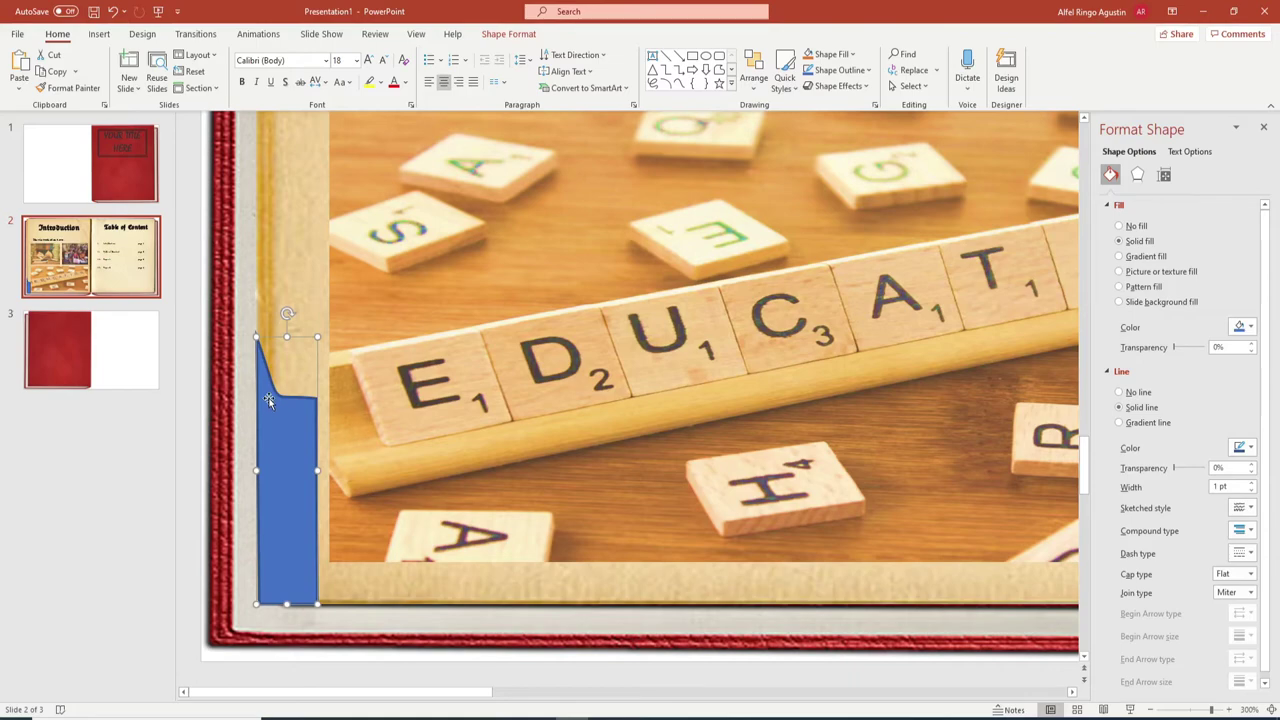
key(Escape)
key(Page_Down)
key(Home)
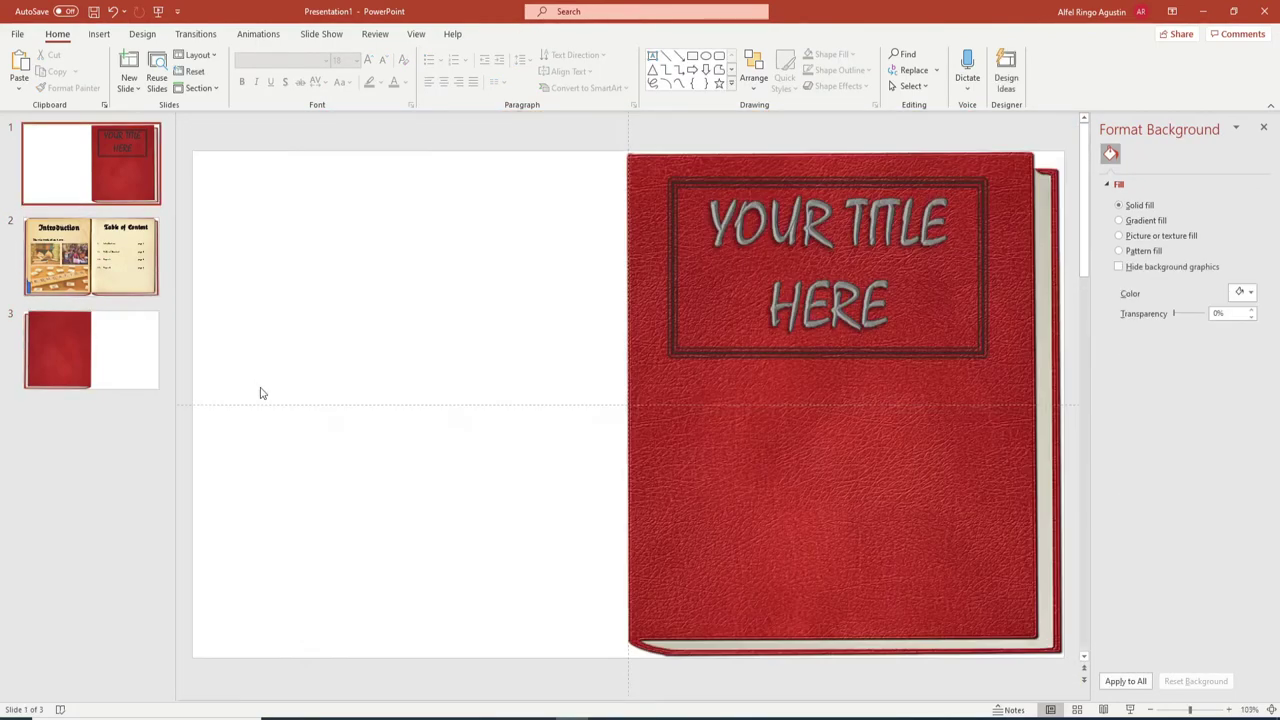
Step: Copy the blue shape from the left page onto the right page's lower outer edge
scroll(190, 368, down, 2)
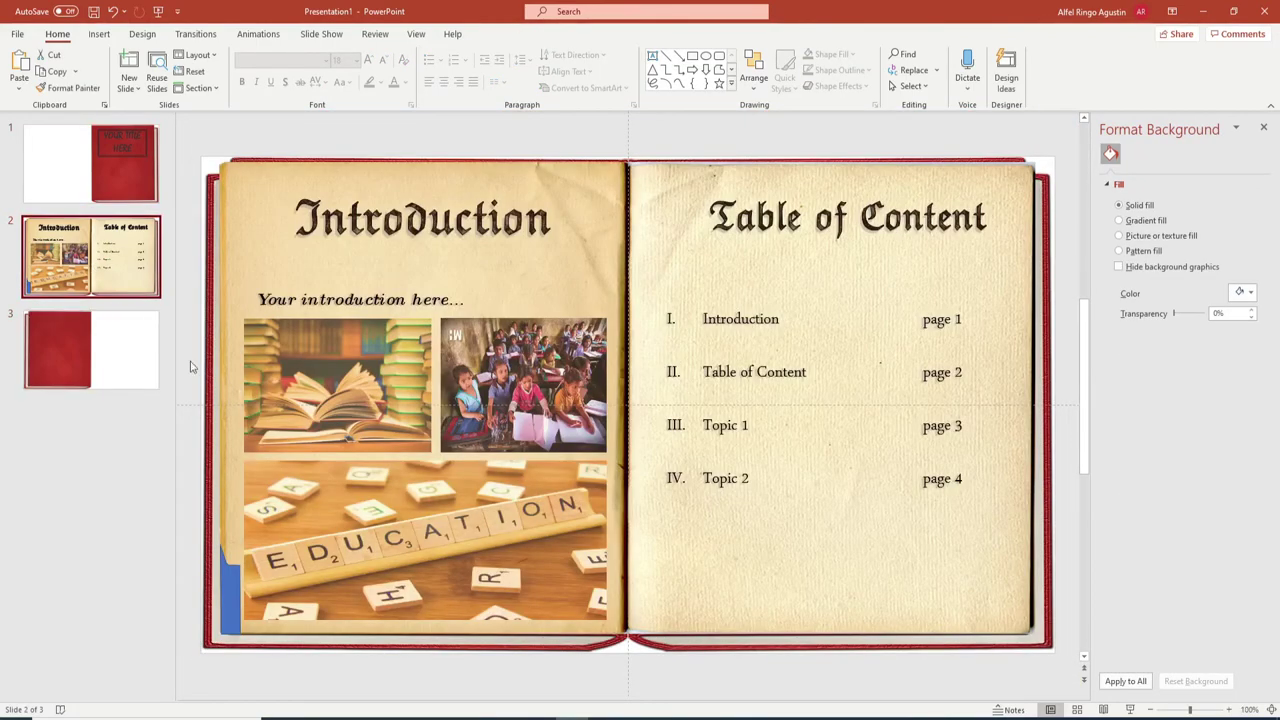
click(234, 580)
right_click(234, 580)
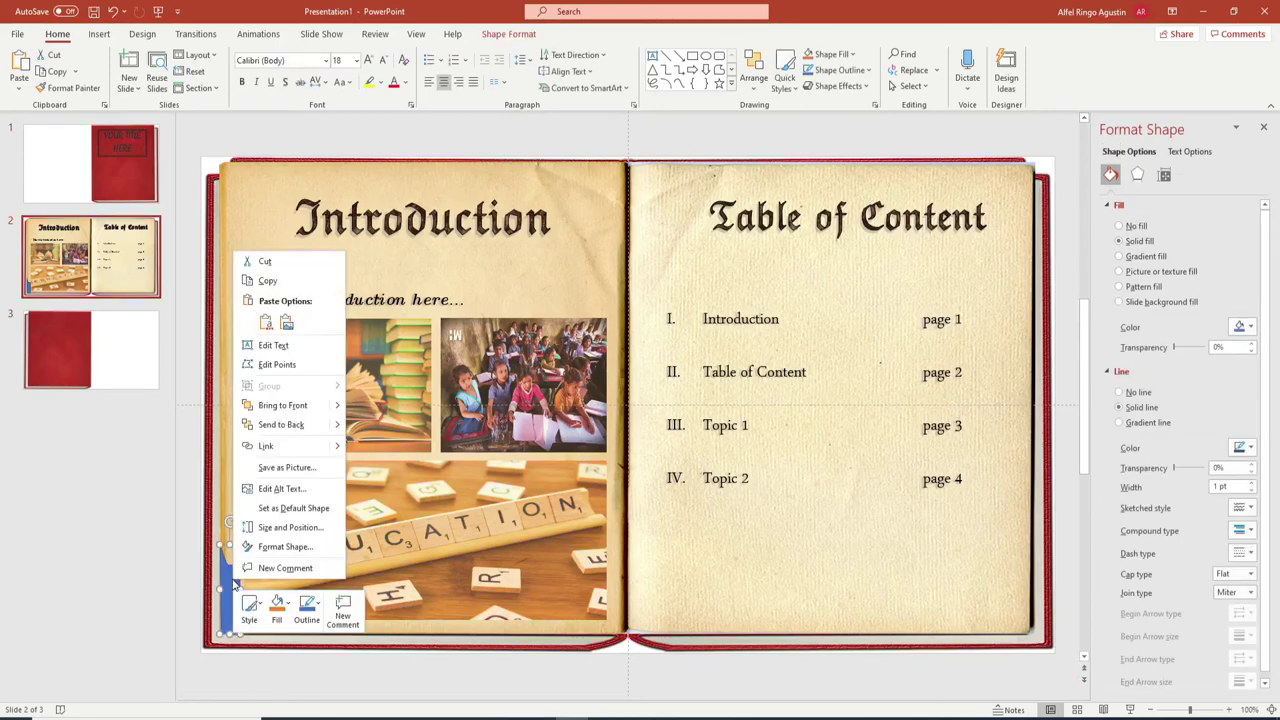
click(221, 226)
shift+click(230, 604)
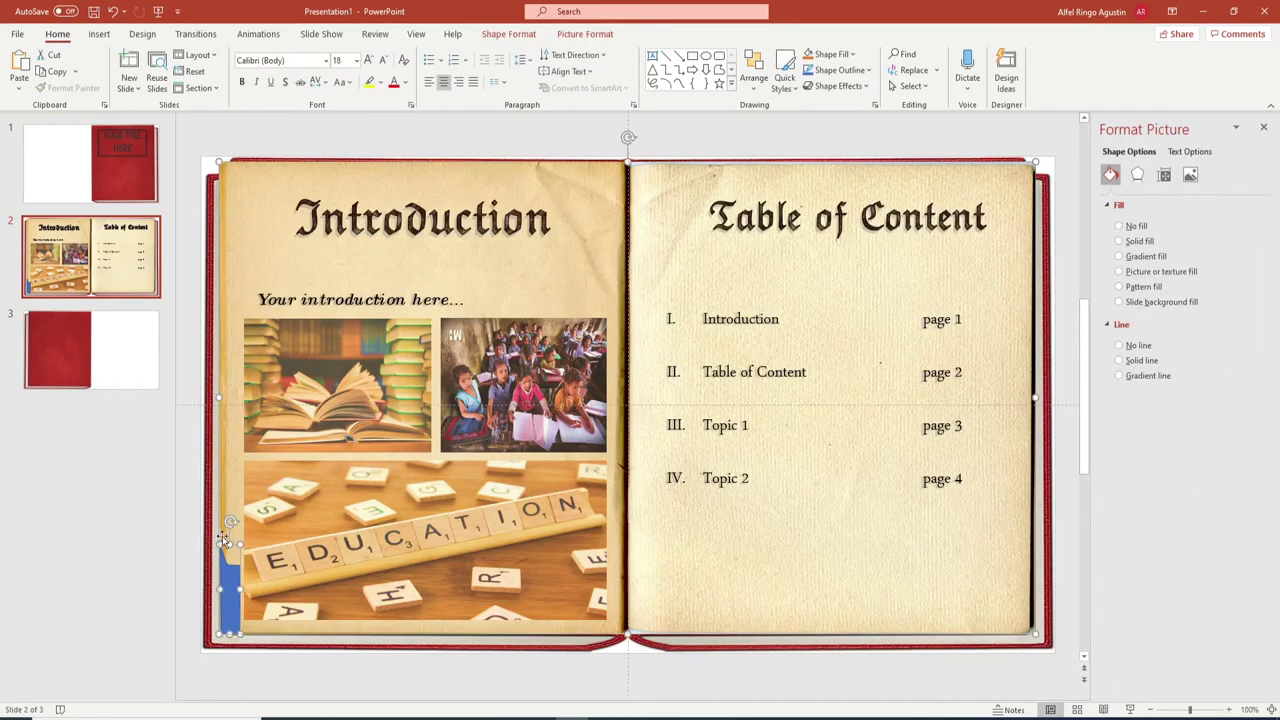
click(194, 563)
click(230, 590)
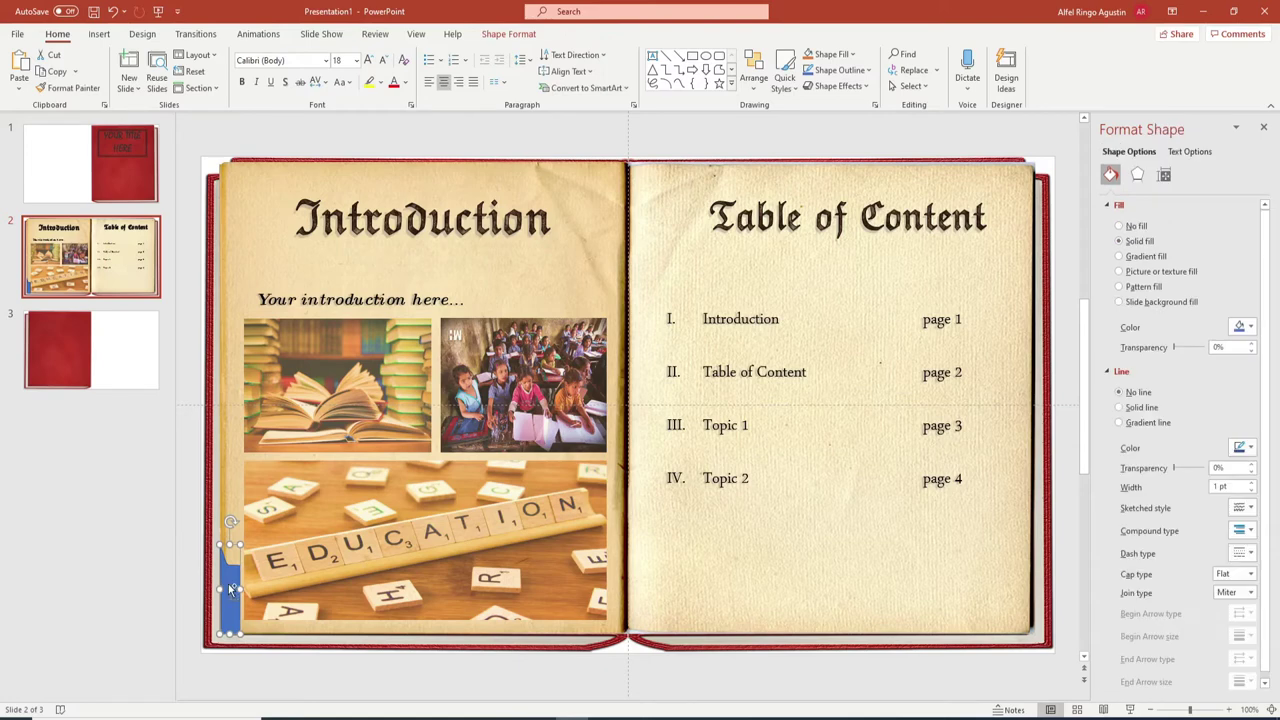
click(784, 681)
click(230, 590)
drag(230, 590, 1018, 590)
Step: Subtract the left blue shape from the book picture to notch its lower-left page edge
click(246, 557)
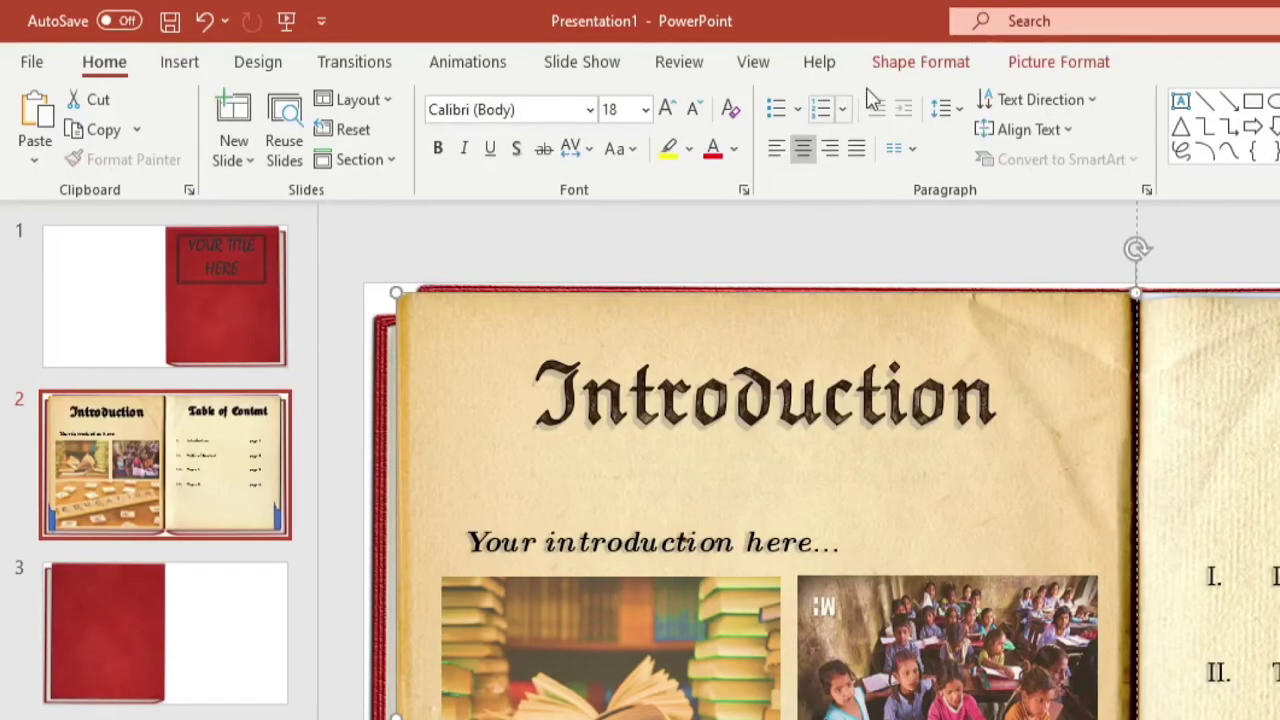
click(920, 62)
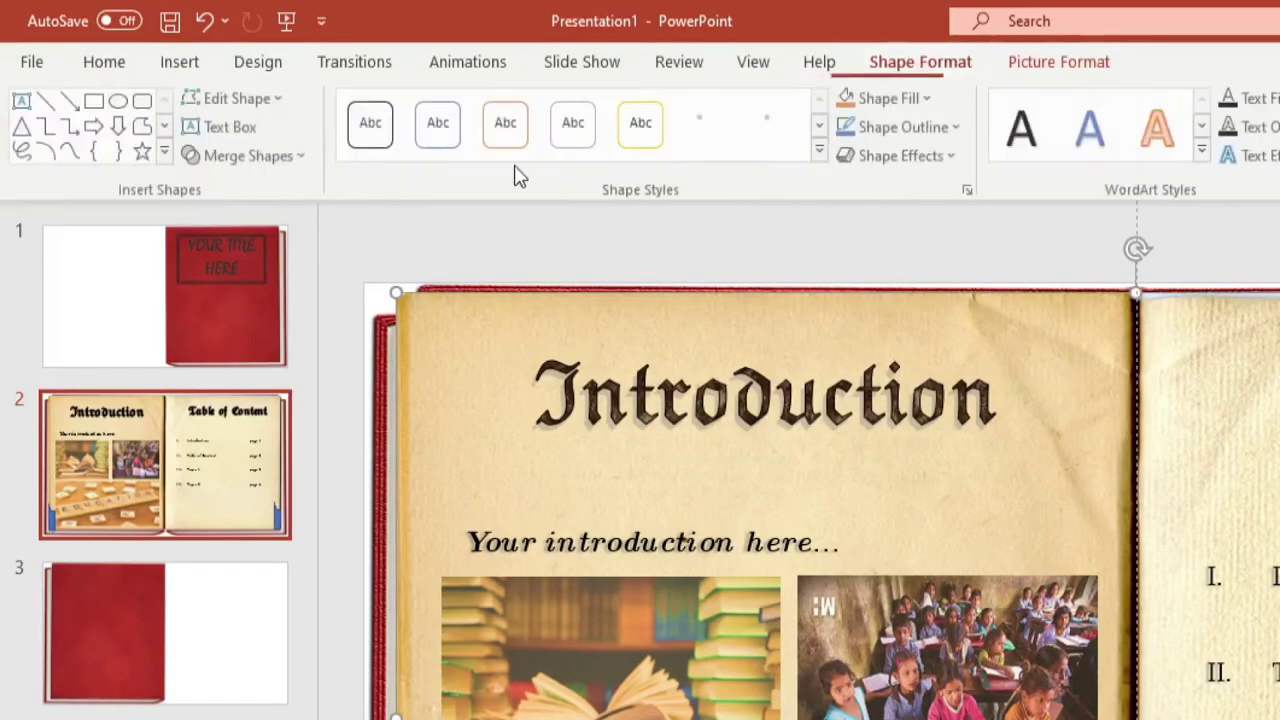
click(228, 156)
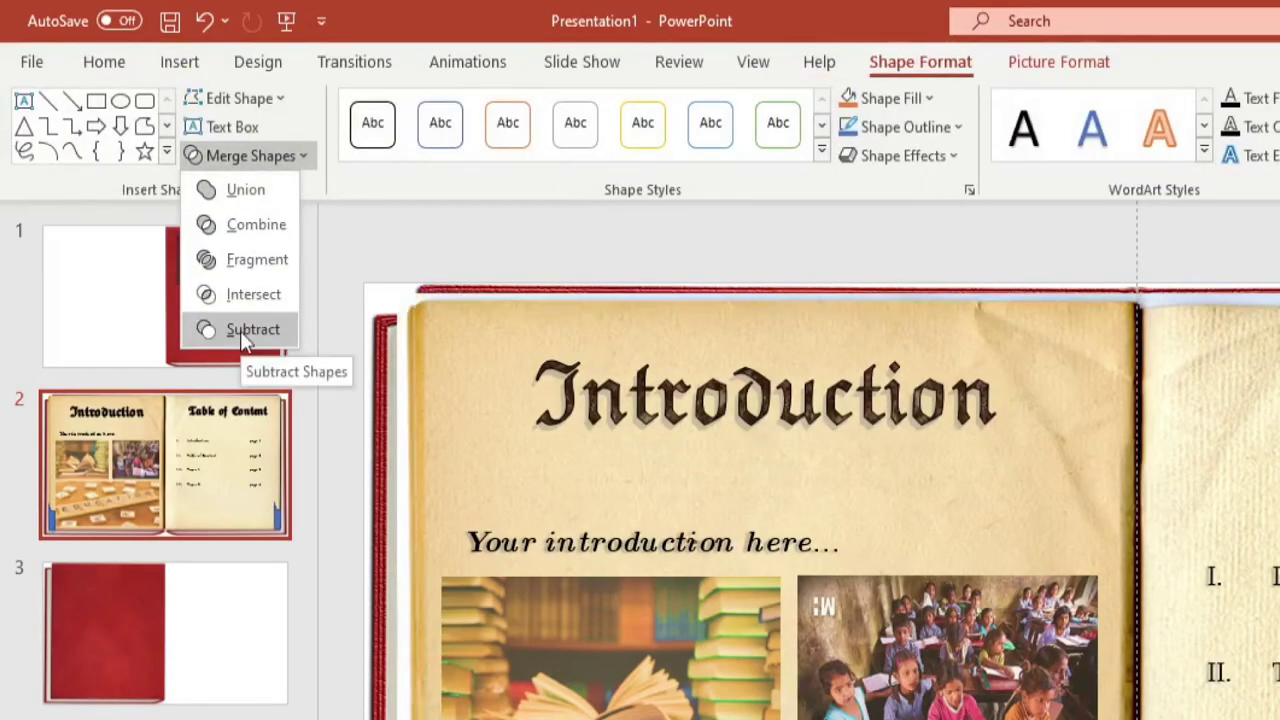
click(240, 331)
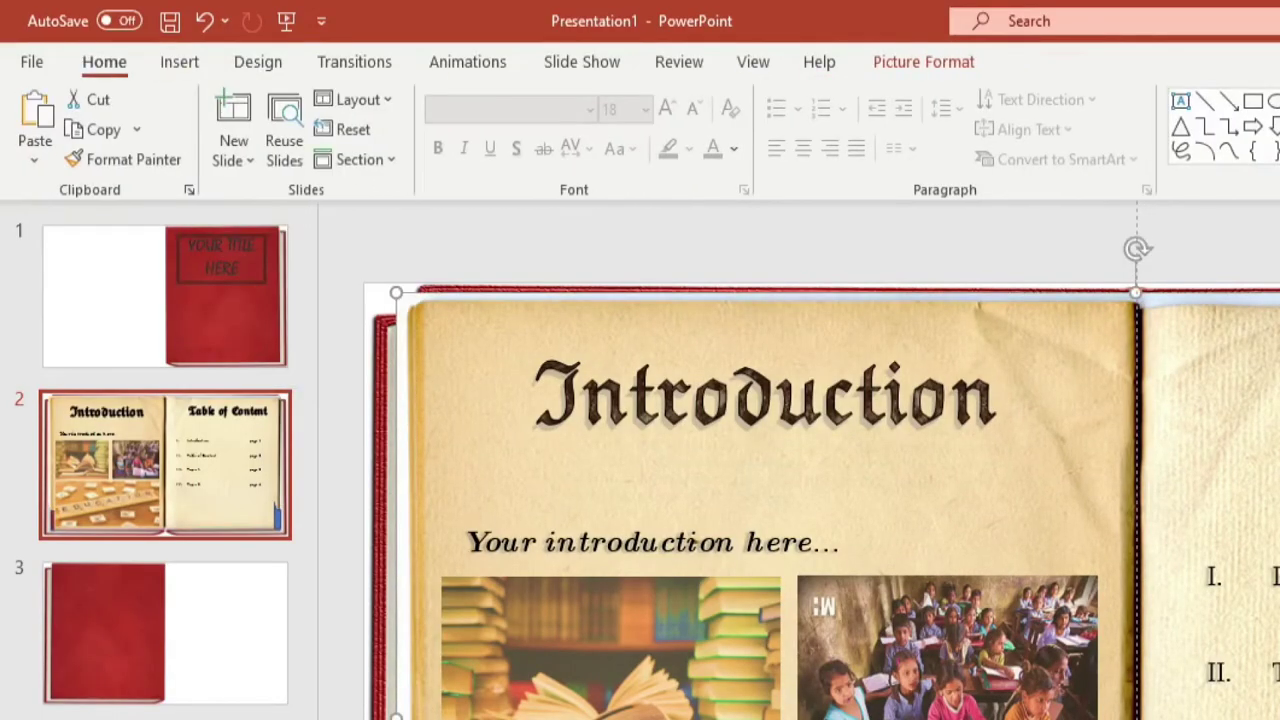
click(1015, 590)
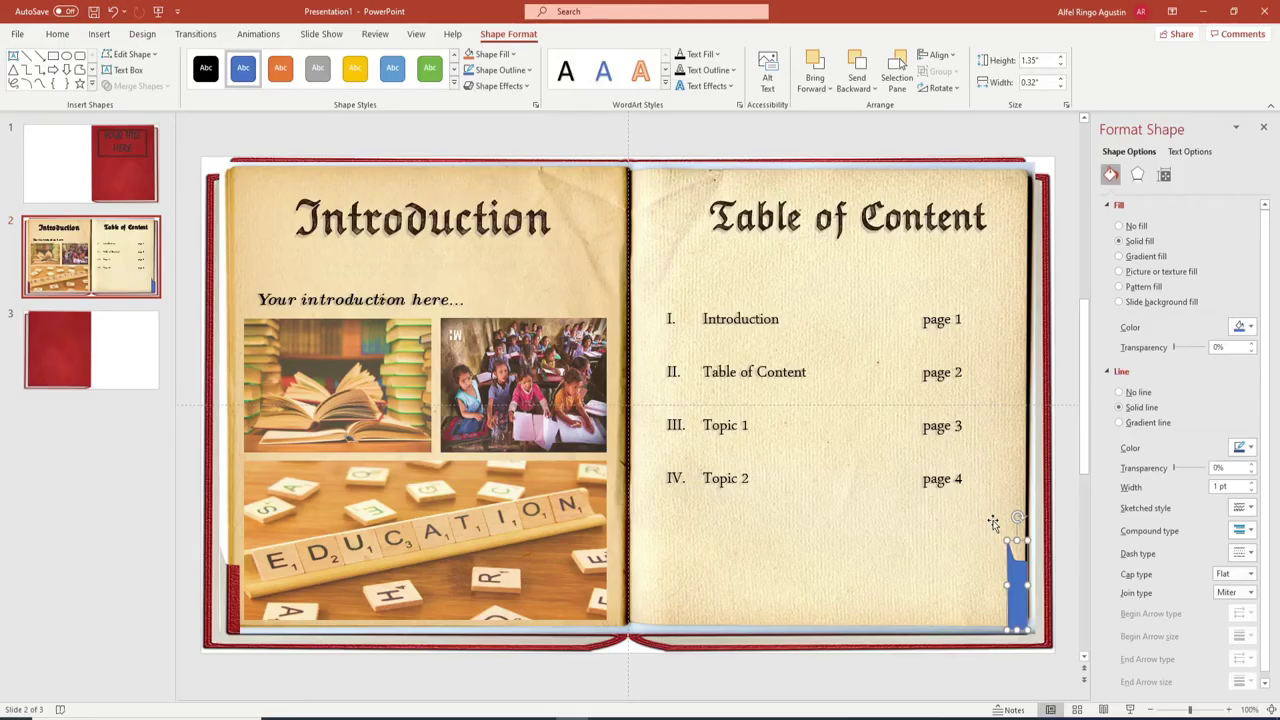
click(1009, 573)
click(1010, 570)
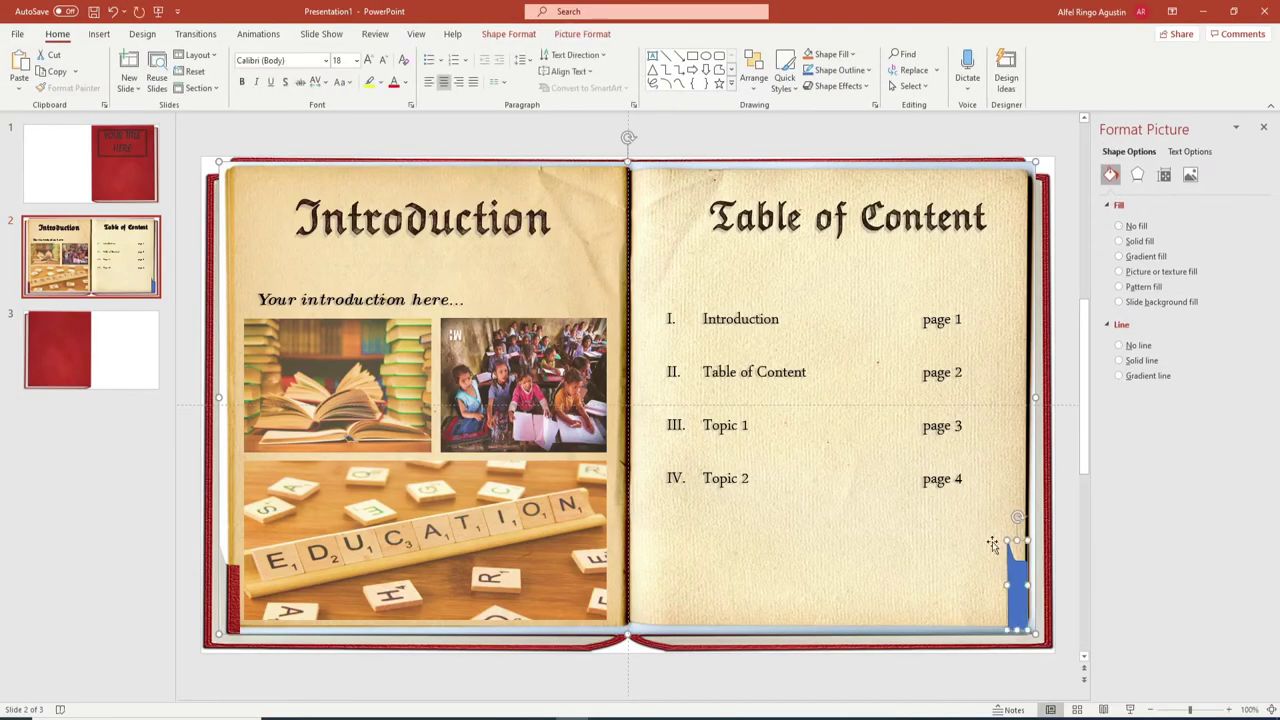
Step: Rotate the right-page blue tab to match the right edge and nudge it snugly into place
click(886, 680)
click(1019, 599)
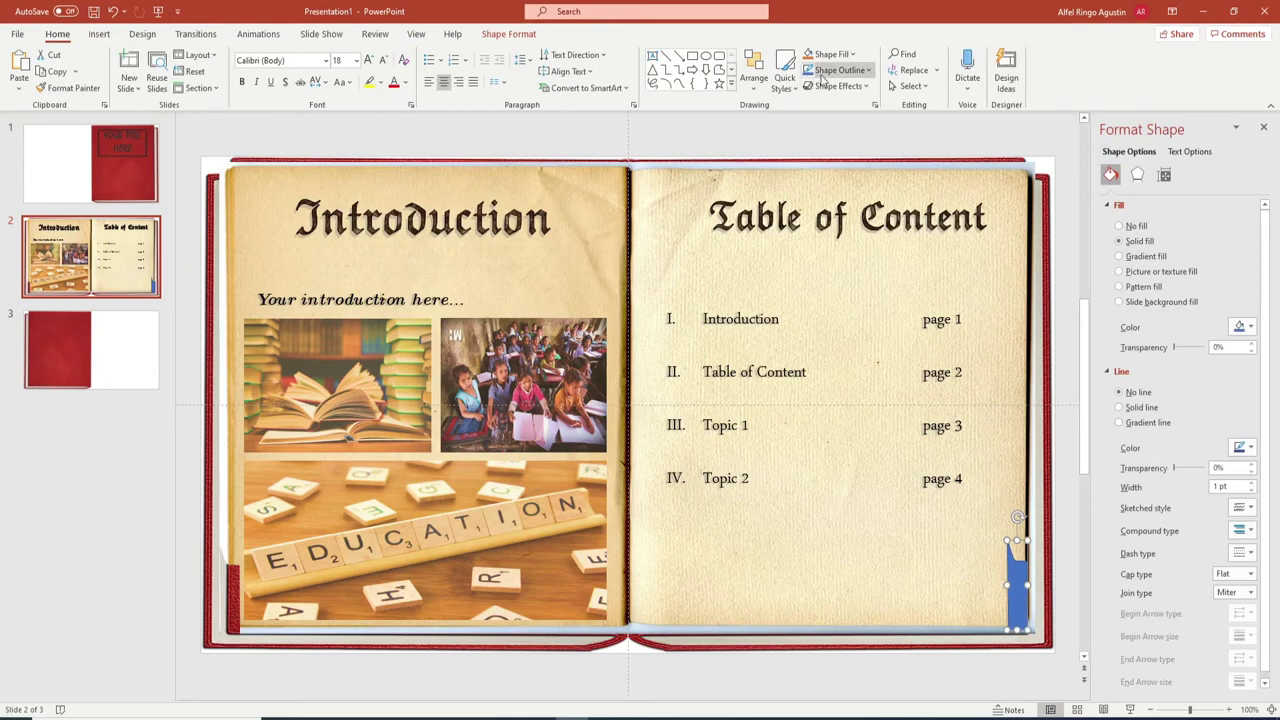
click(508, 34)
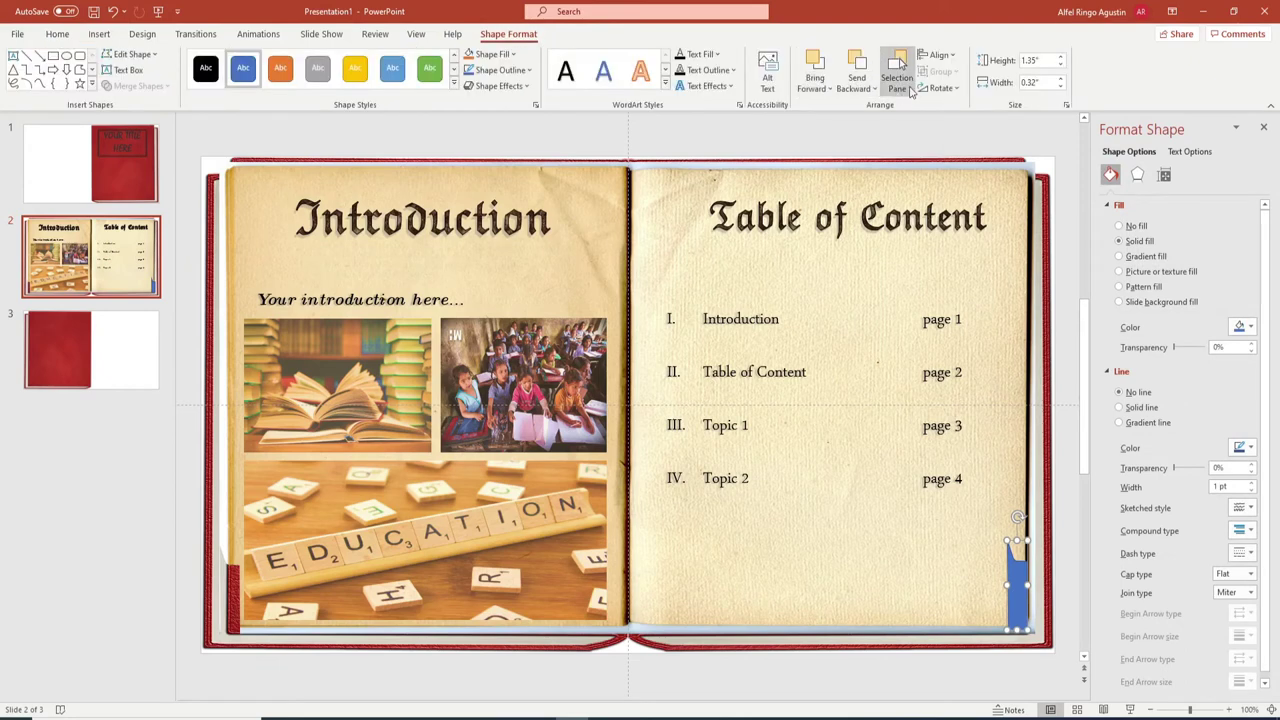
click(941, 88)
click(946, 128)
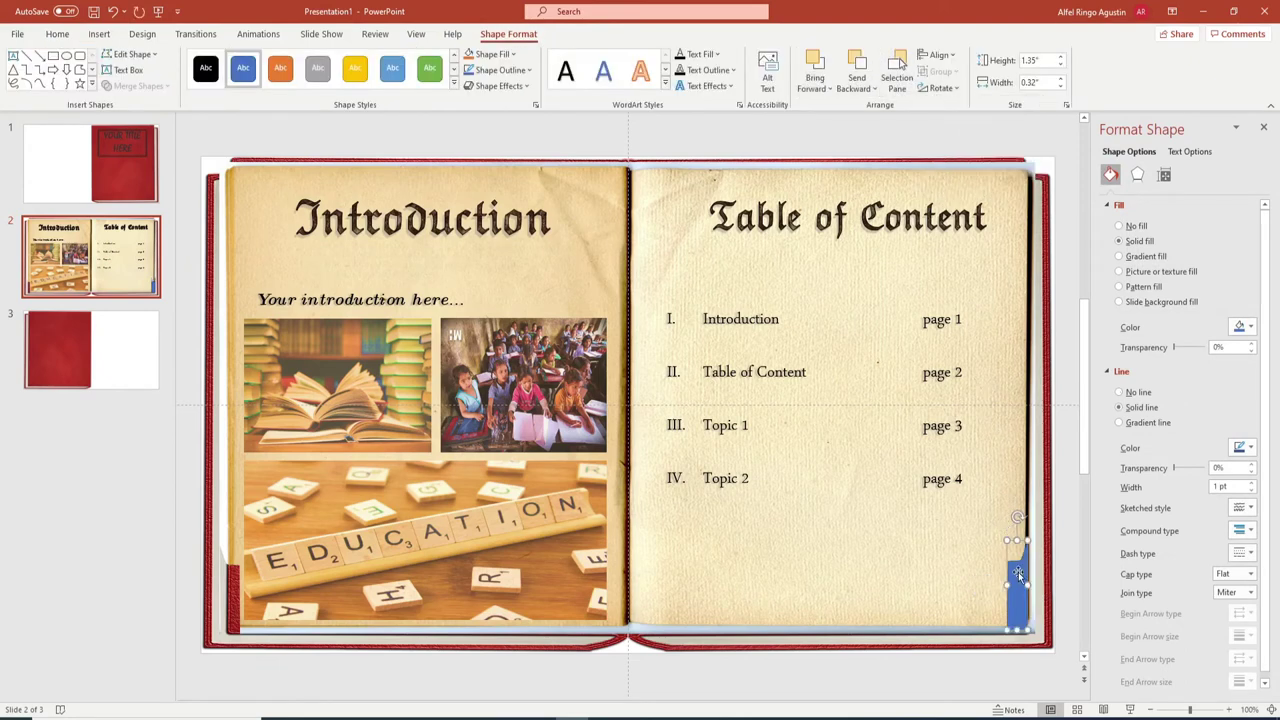
drag(1014, 590, 1014, 580)
click(967, 389)
shift+click(1000, 571)
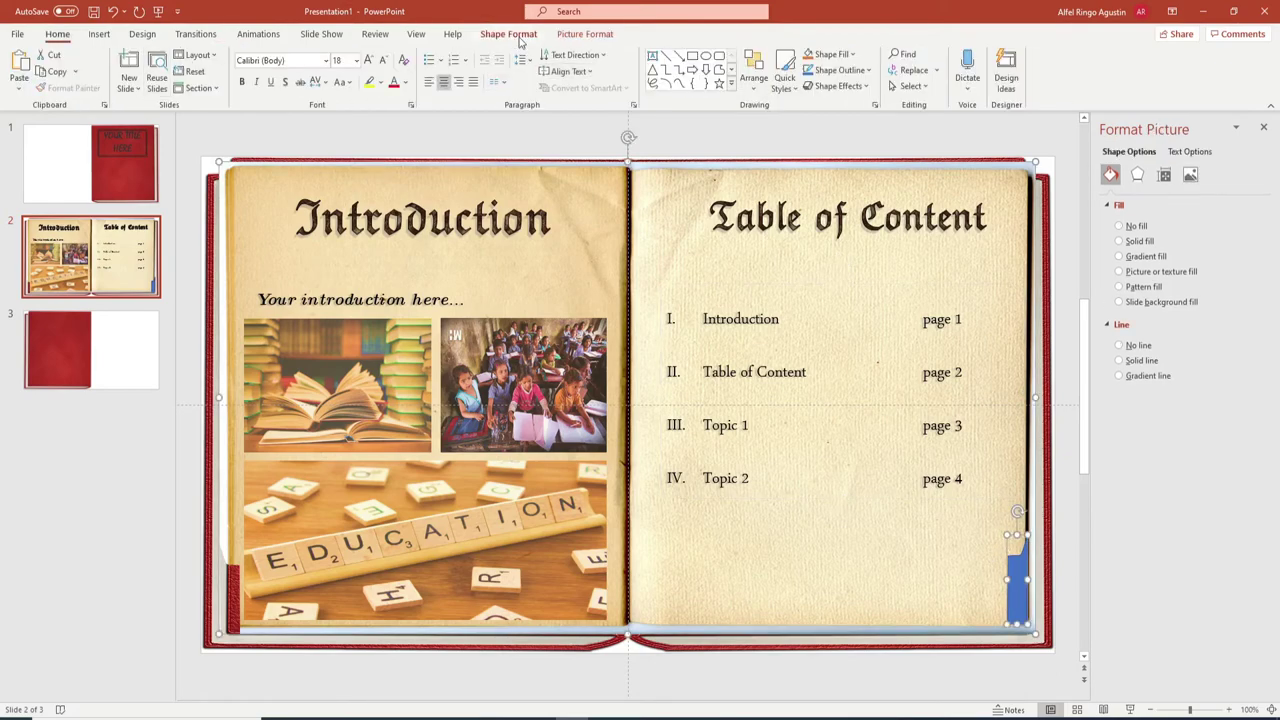
Step: Subtract the right blue tab from the book picture to notch the right page's lower edge
click(508, 34)
click(135, 86)
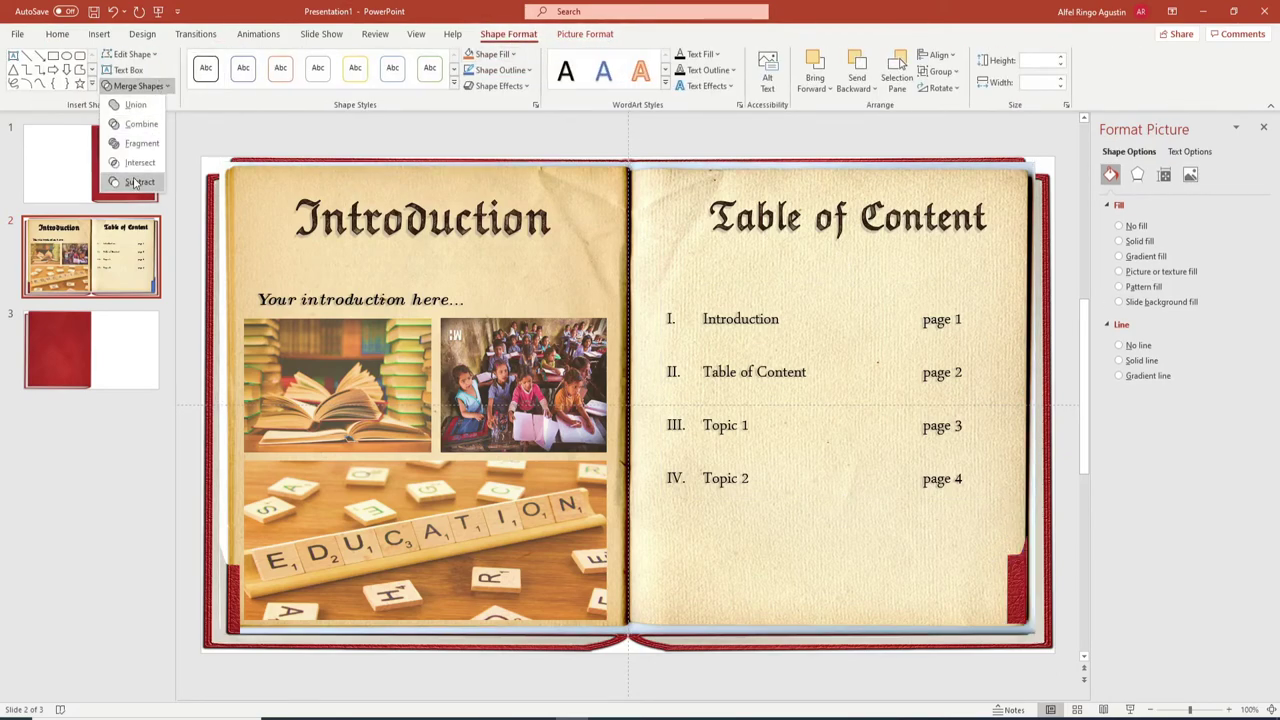
click(134, 177)
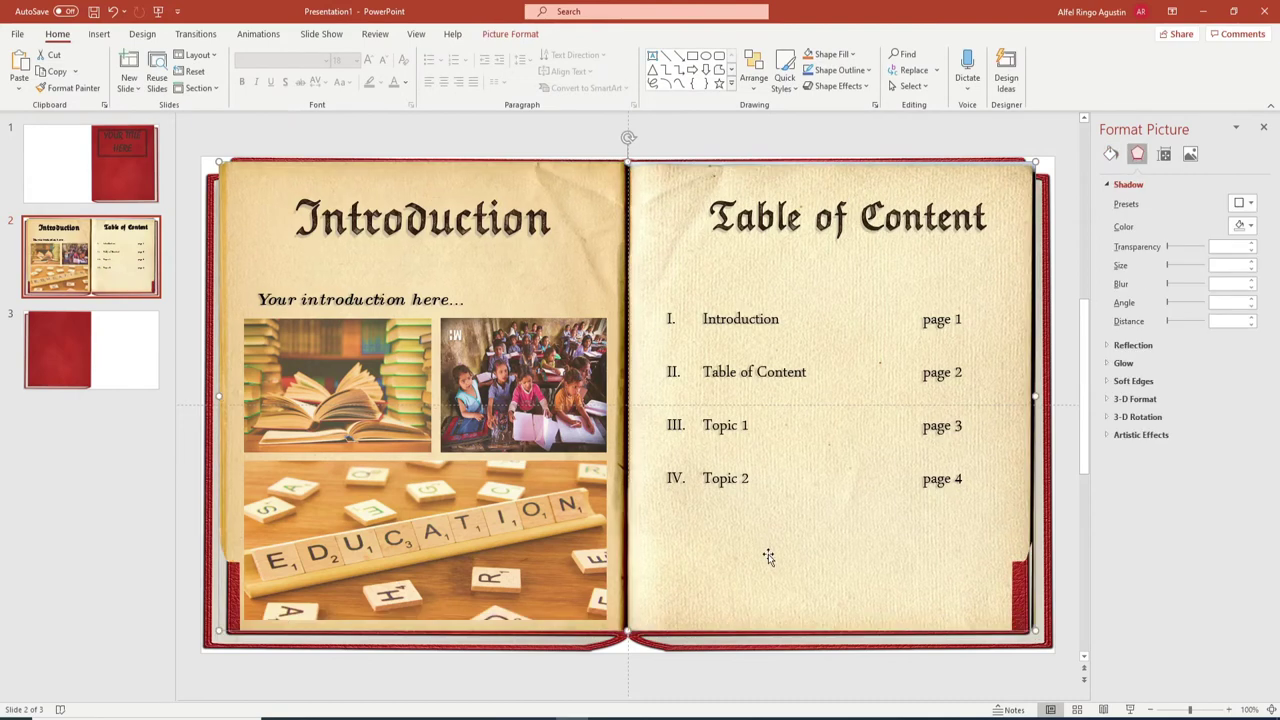
Step: Crop the book picture's bottom edge down slightly so it becomes 7.14" tall
double_click(970, 180)
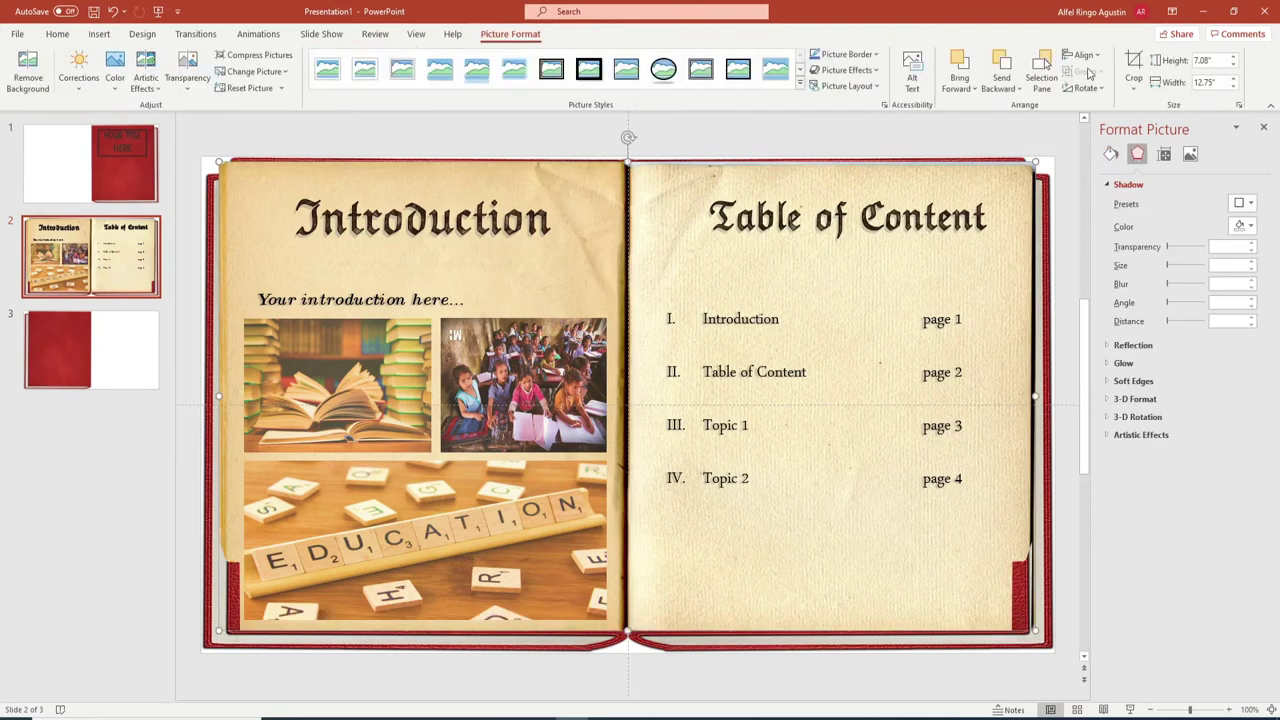
click(1133, 66)
drag(628, 632, 628, 638)
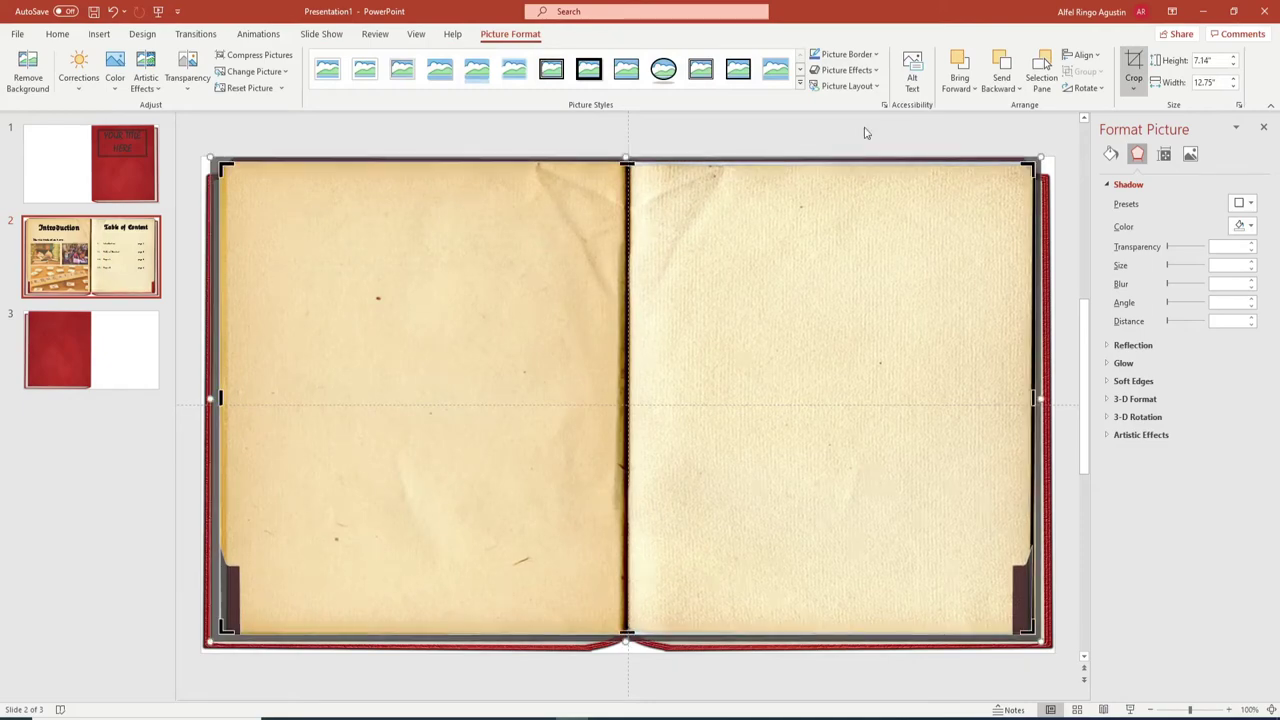
click(1138, 66)
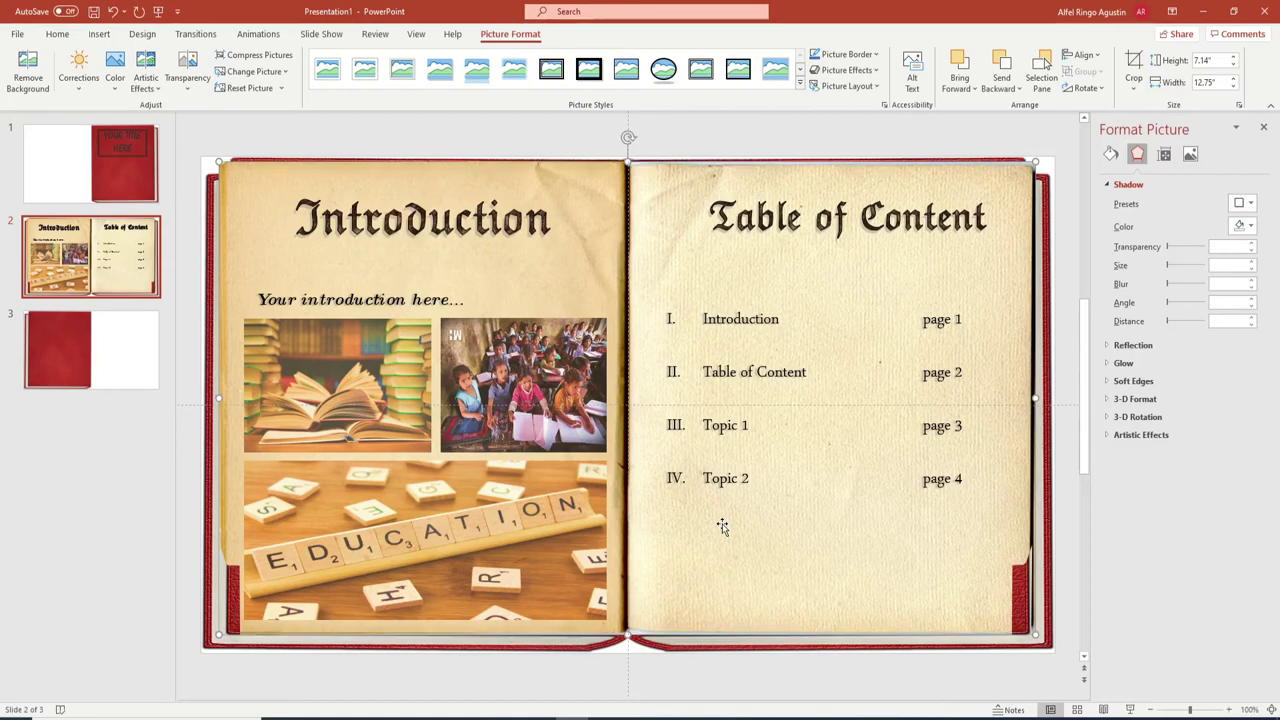
click(705, 681)
click(99, 34)
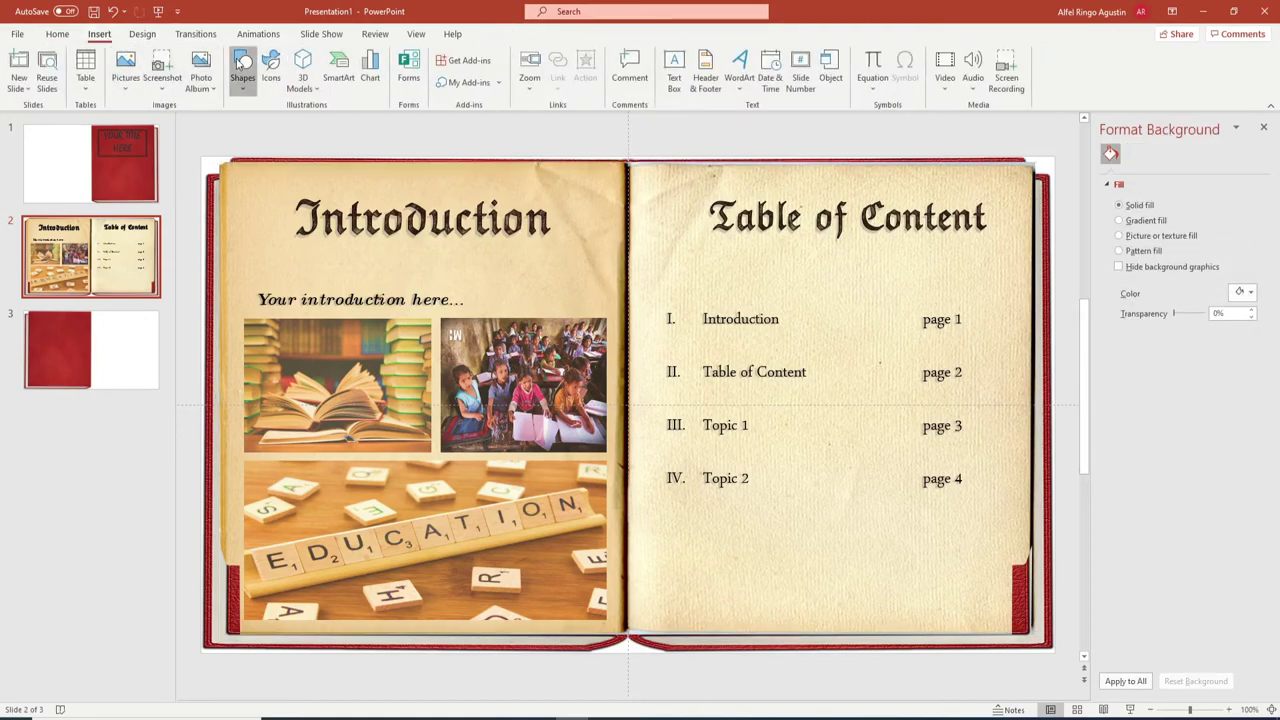
Step: Draw a rectangle at the lower-left page edge with grey #7C7C78 fill and no outline
click(240, 63)
click(281, 126)
drag(219, 532, 244, 634)
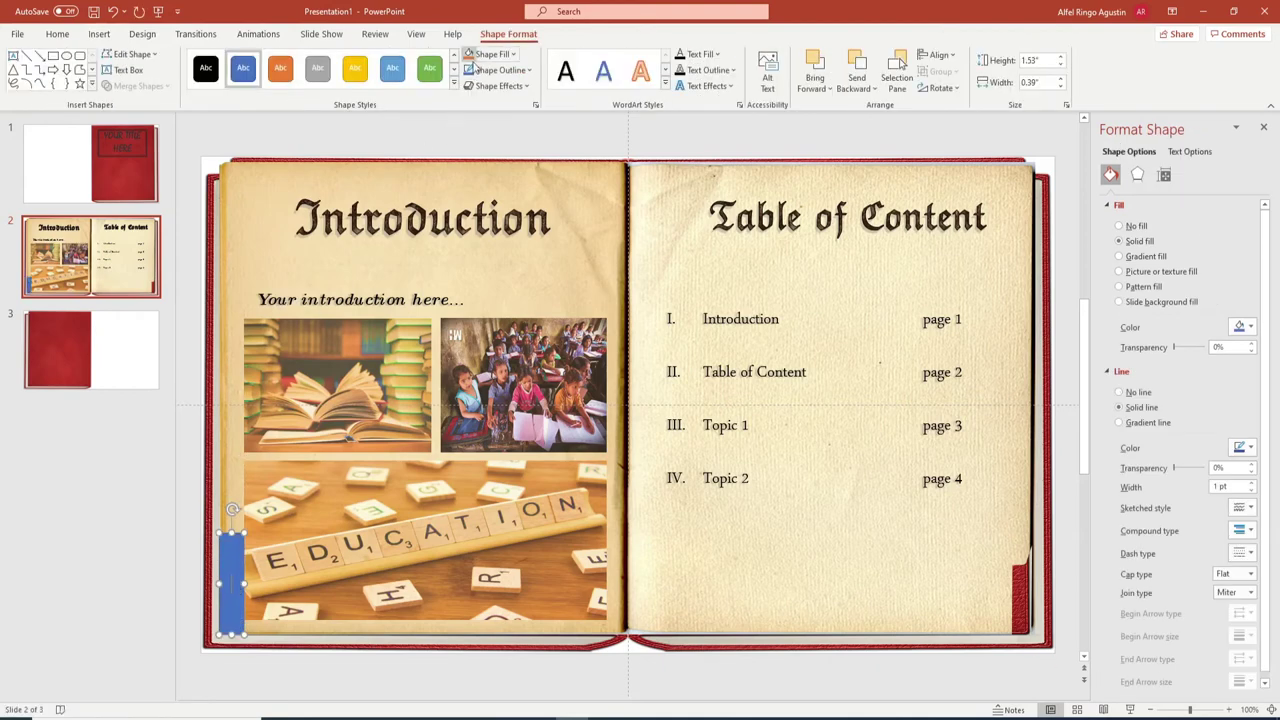
click(429, 68)
click(512, 54)
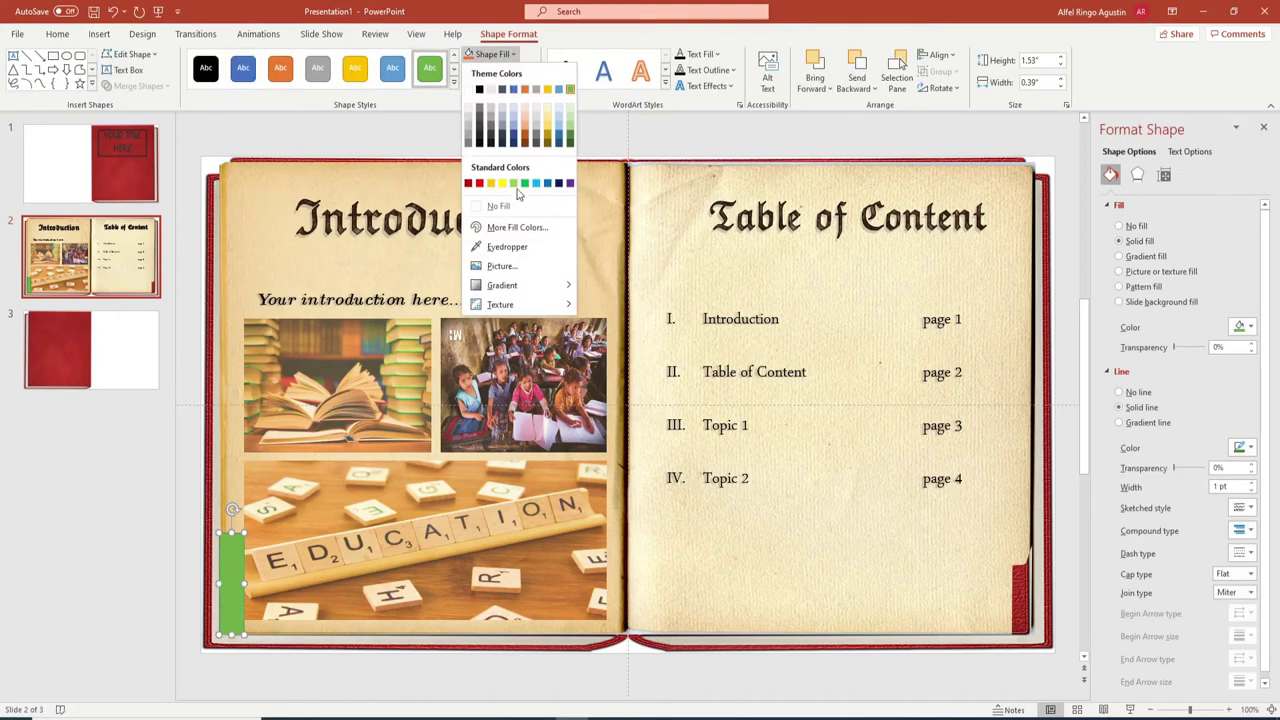
click(517, 227)
click(647, 357)
mouse_move(647, 357)
mouse_down()
mouse_move(549, 353)
mouse_move(561, 364)
mouse_up()
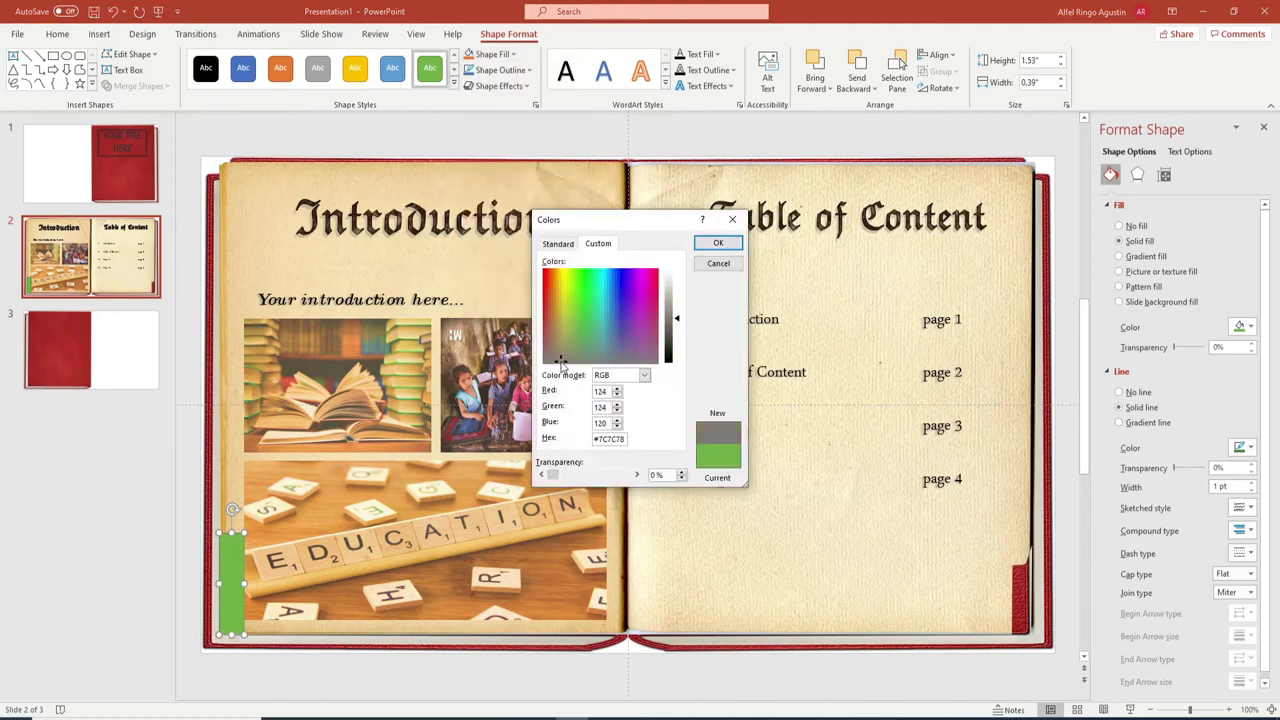
click(717, 243)
click(510, 70)
click(500, 265)
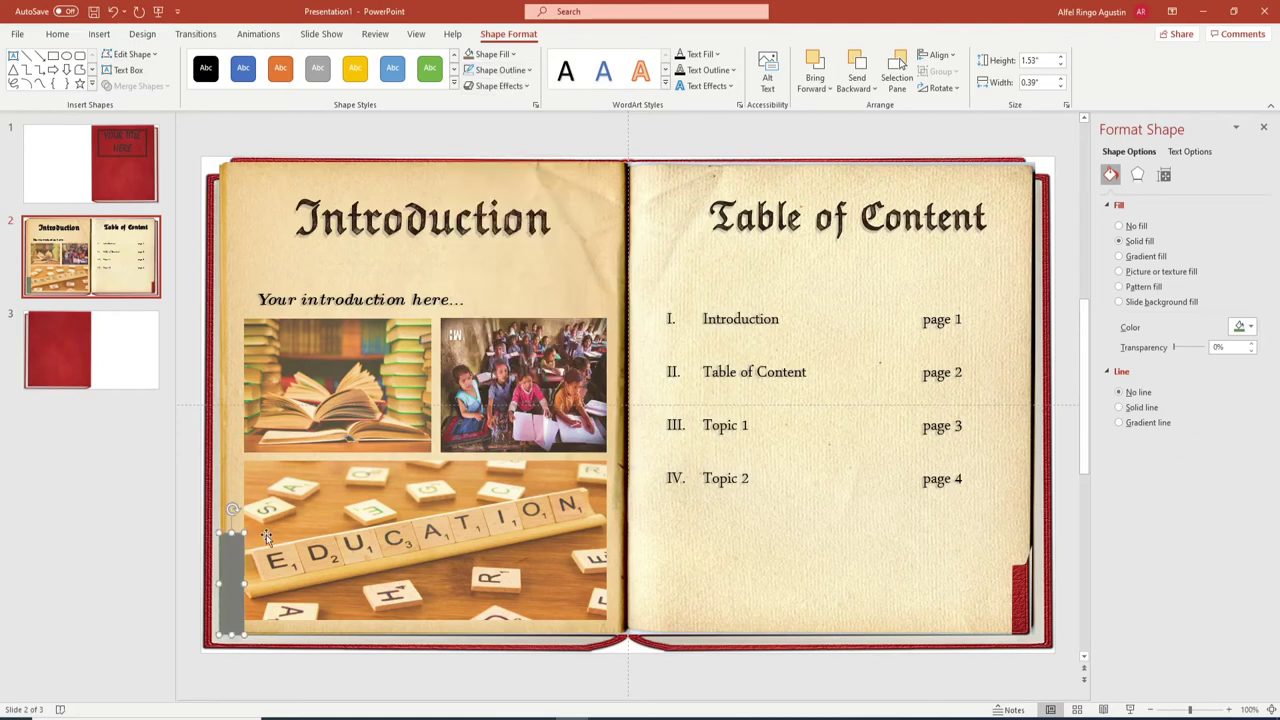
Step: Copy the grey bar to the right page edge and send both bars behind the book picture
ctrl+drag(232, 560, 1018, 560)
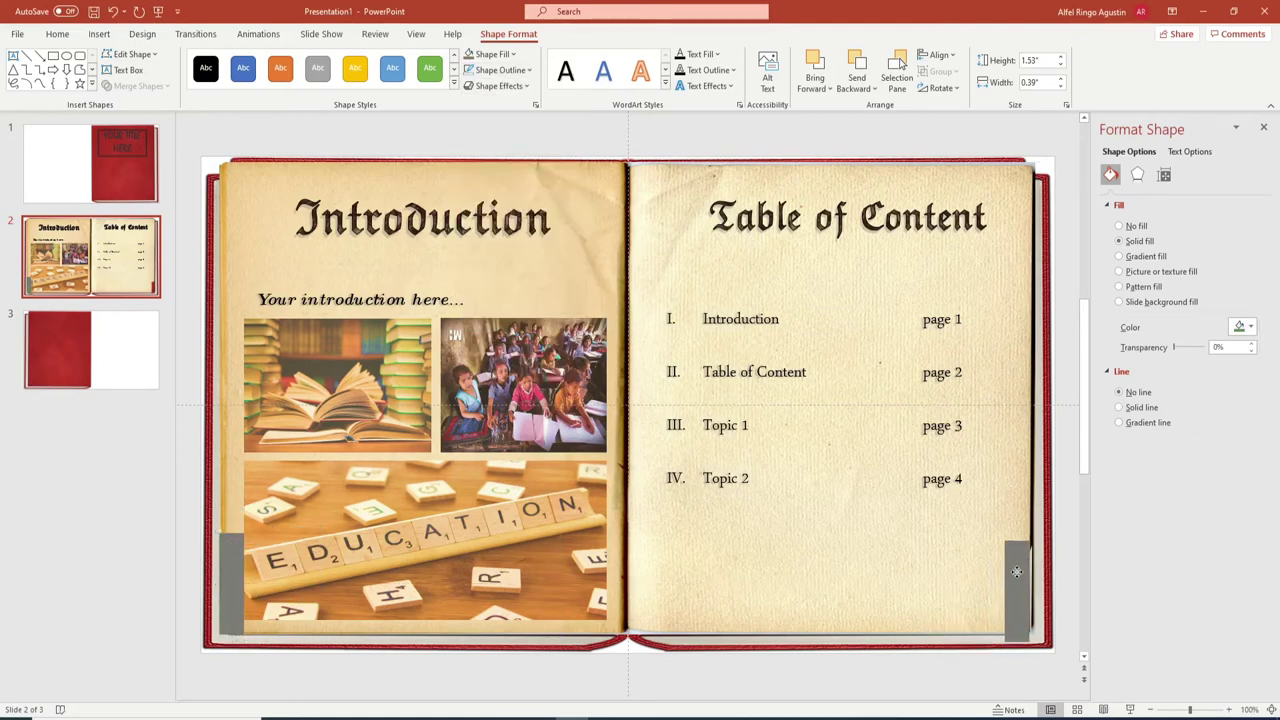
click(233, 567)
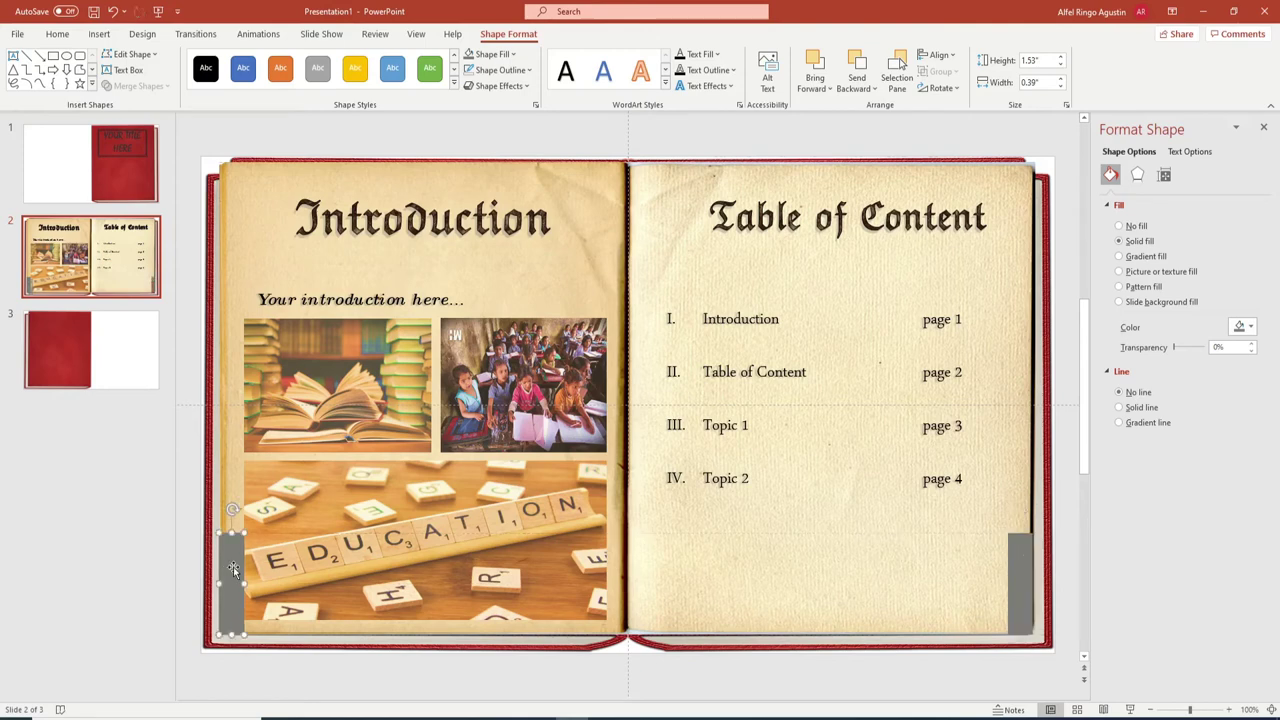
click(862, 60)
click(864, 57)
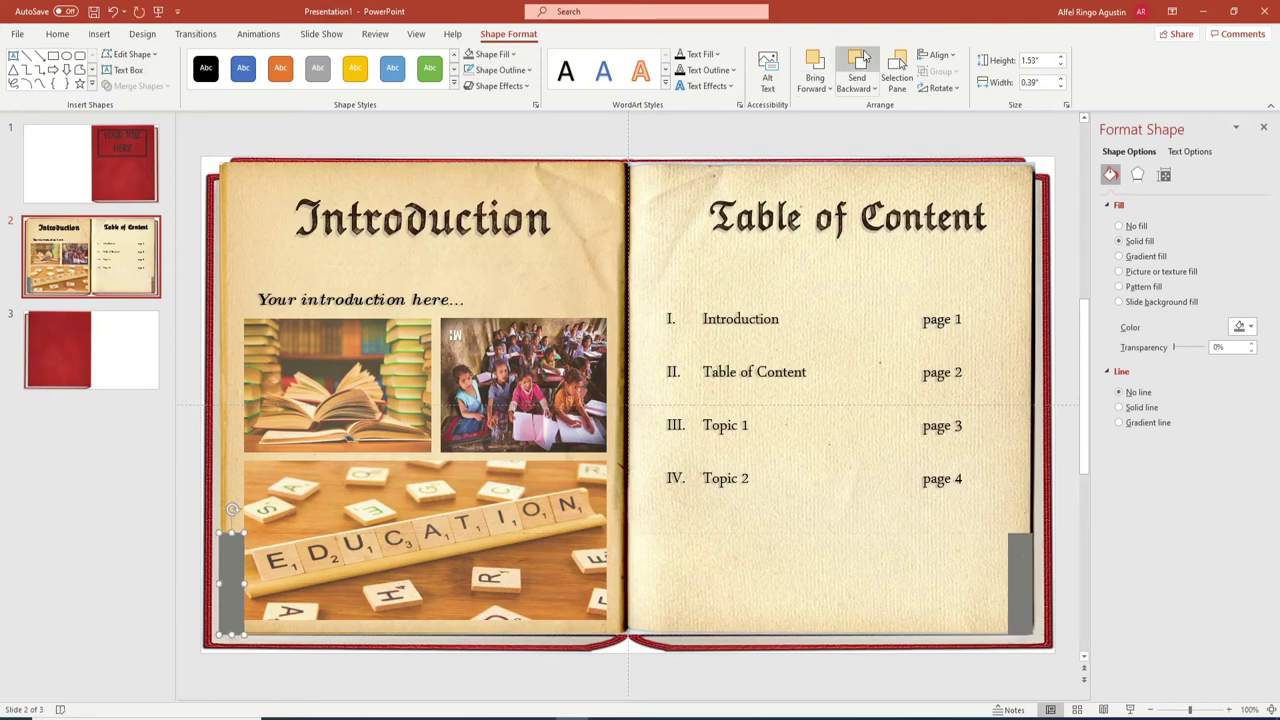
click(864, 57)
click(864, 57)
click(1020, 557)
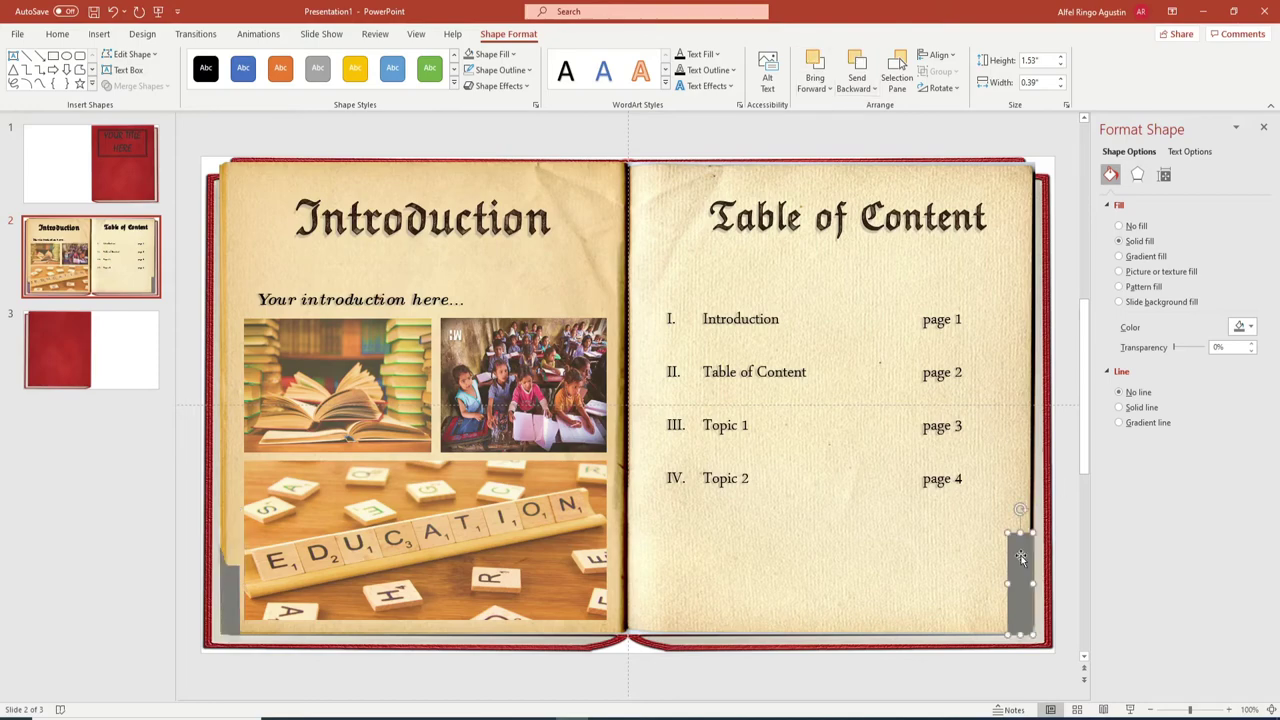
click(849, 63)
click(849, 63)
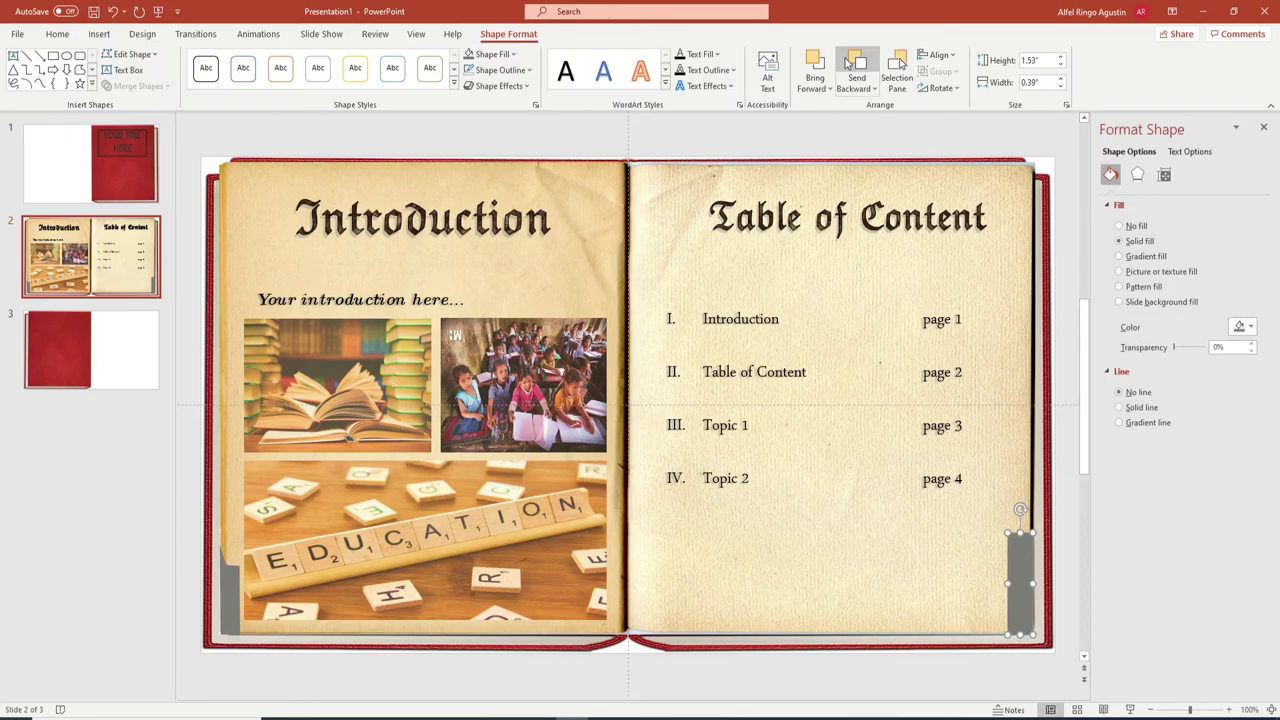
click(849, 63)
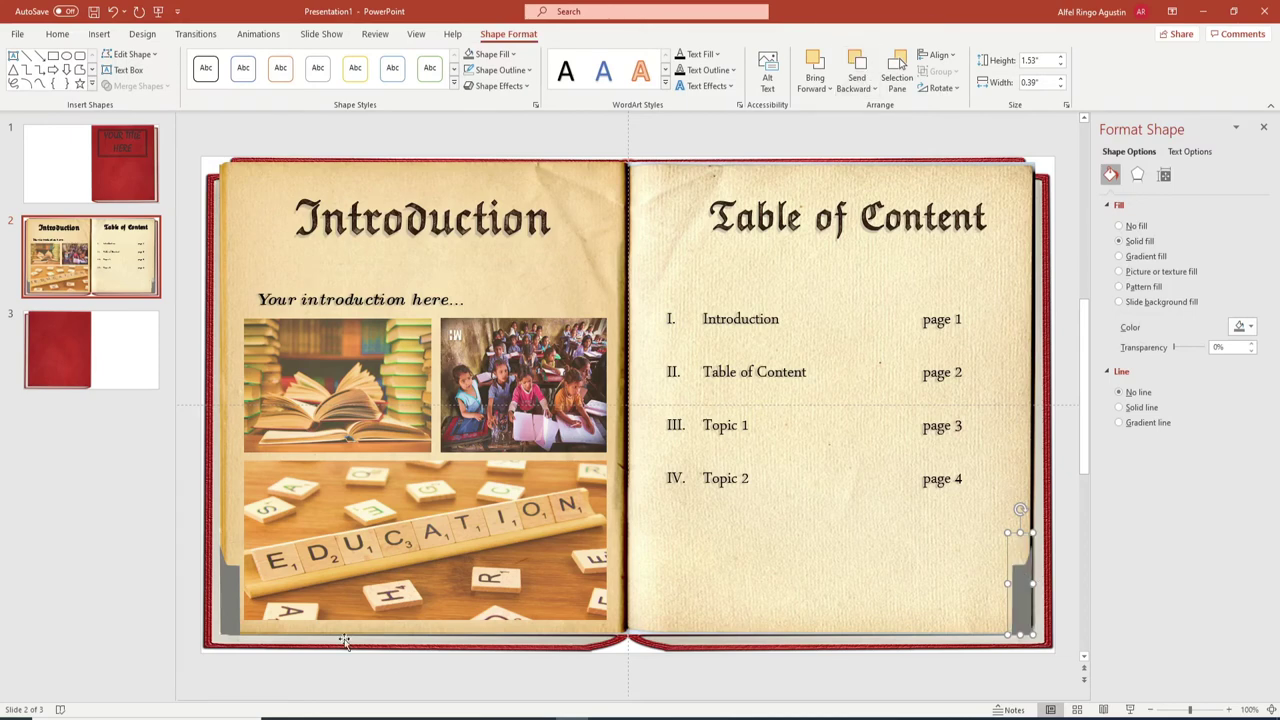
shift+click(231, 605)
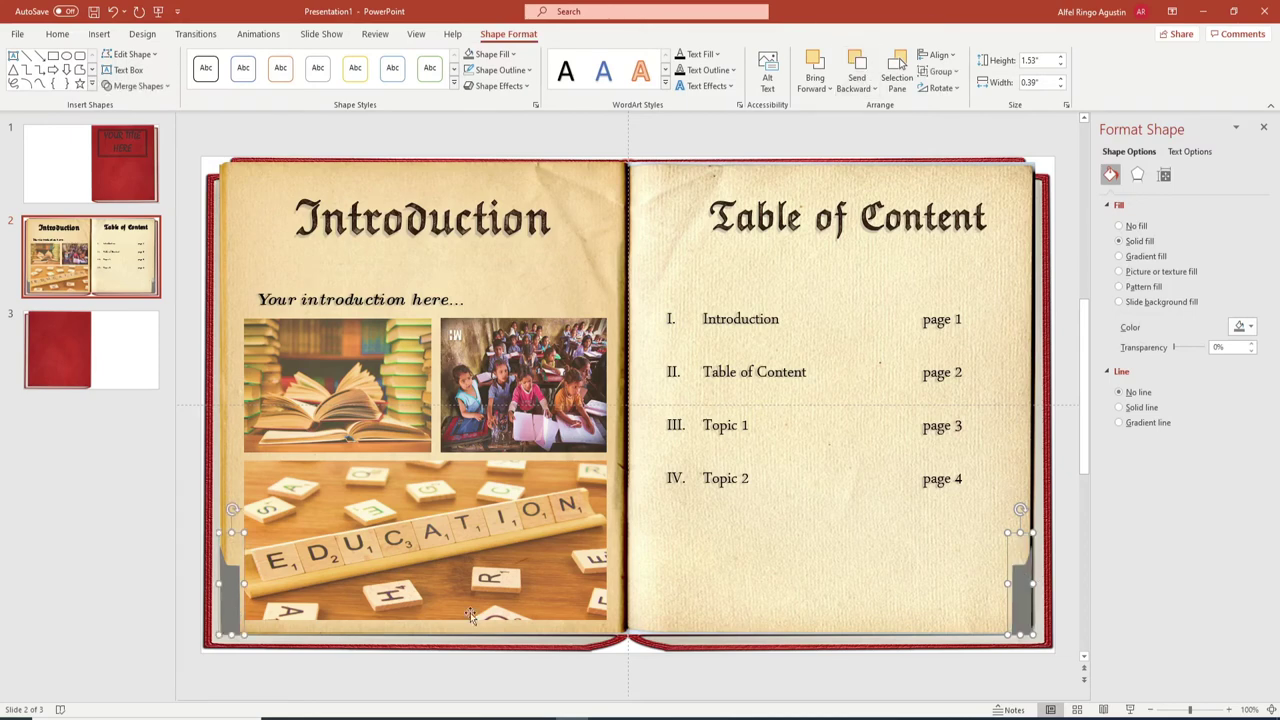
shift+click(921, 580)
Step: Fill the right page-edge tab with a custom bright green
right_click(921, 580)
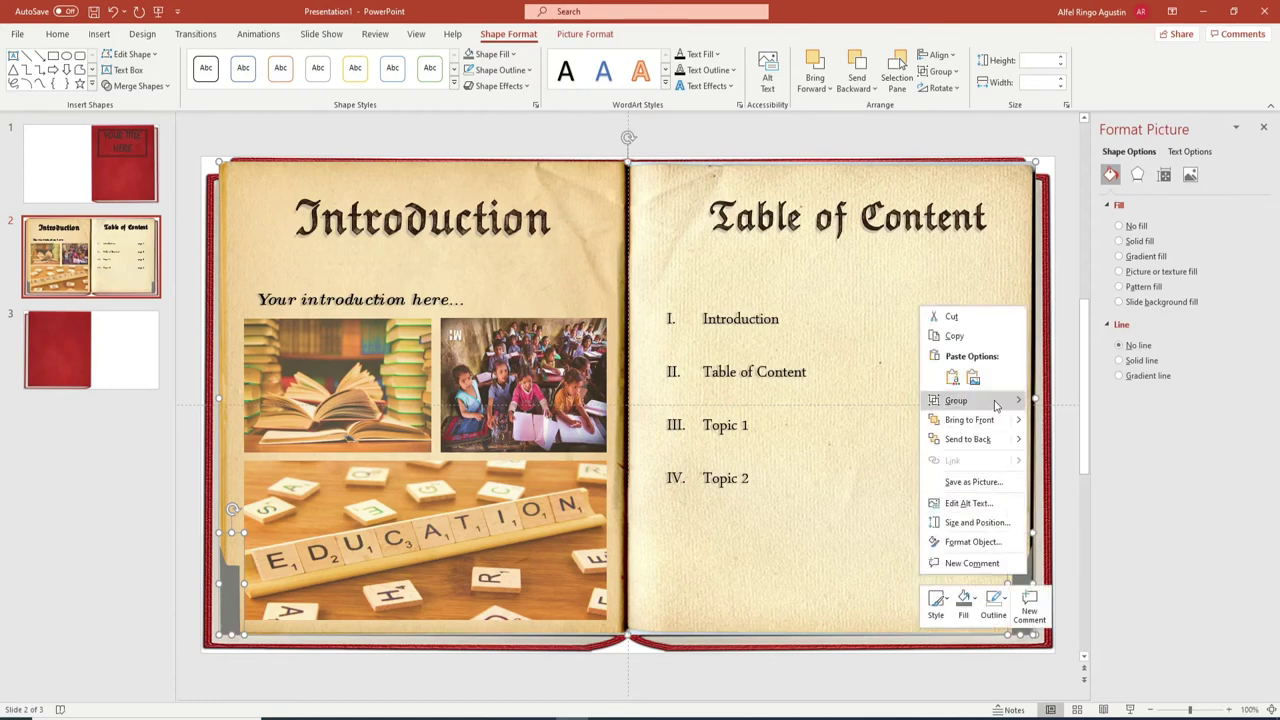
click(1045, 400)
click(1022, 595)
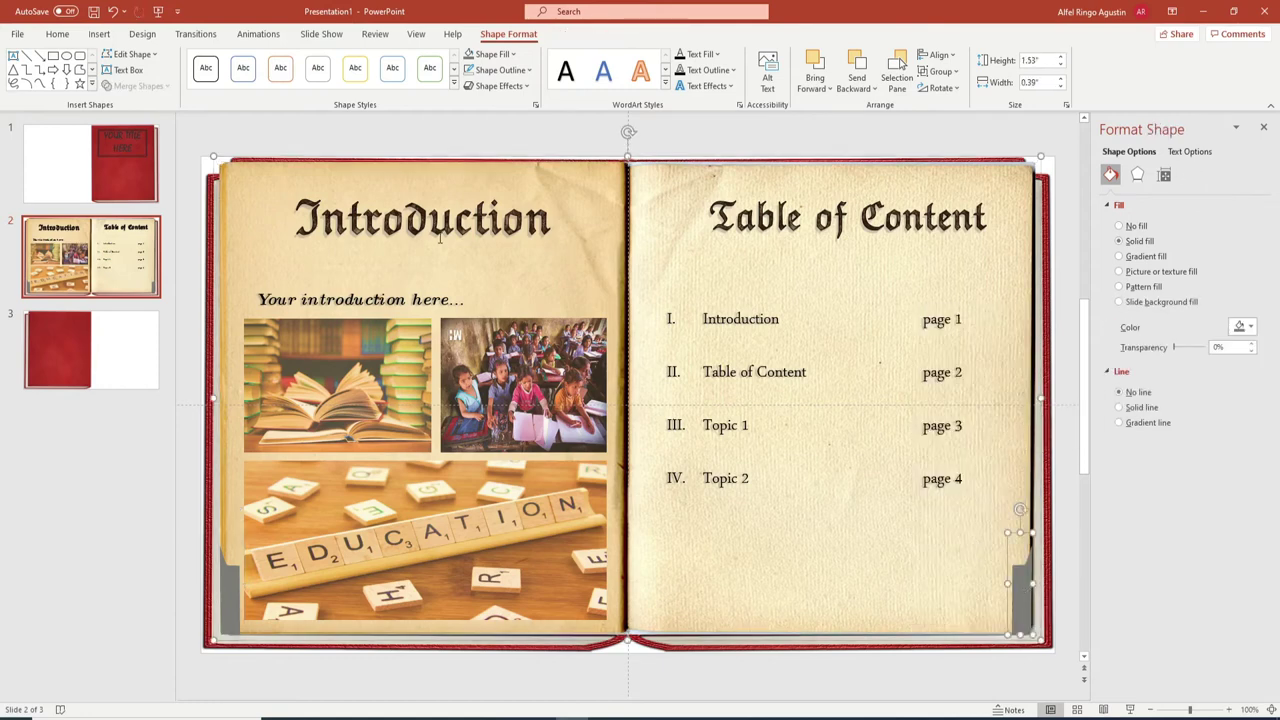
click(503, 73)
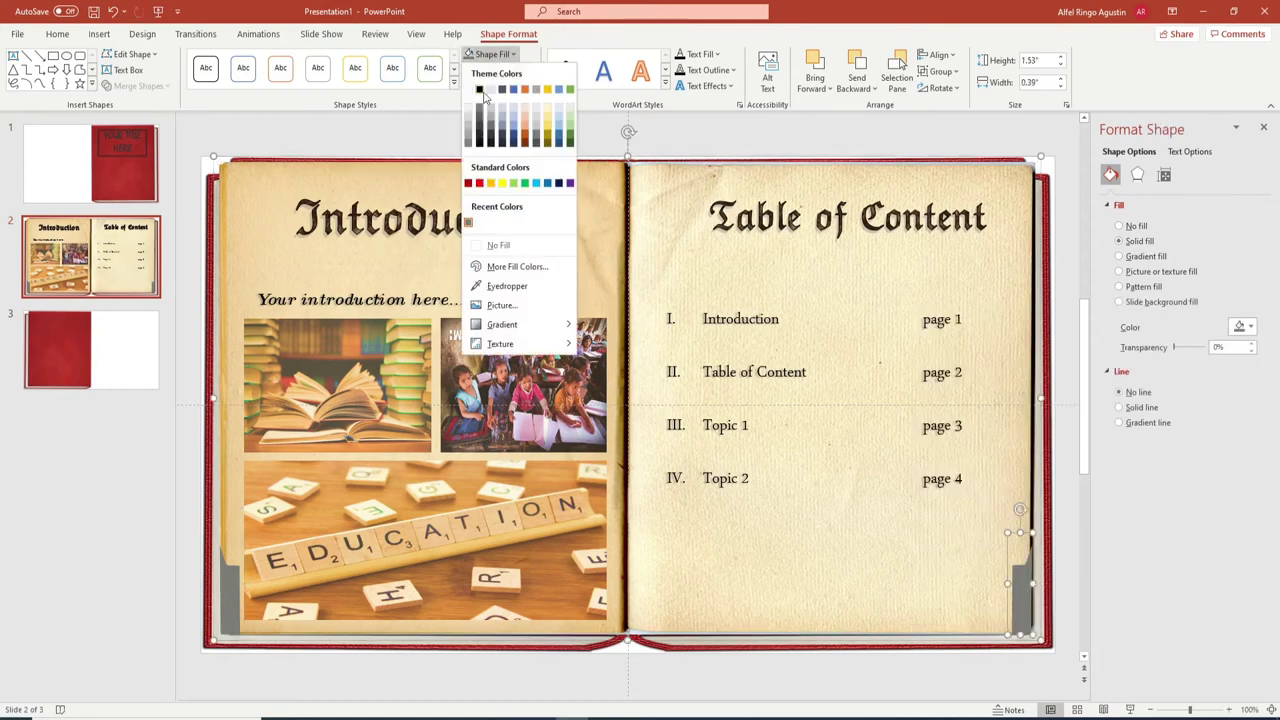
click(492, 265)
mouse_move(592, 330)
mouse_down()
mouse_move(657, 338)
mouse_move(658, 316)
mouse_up()
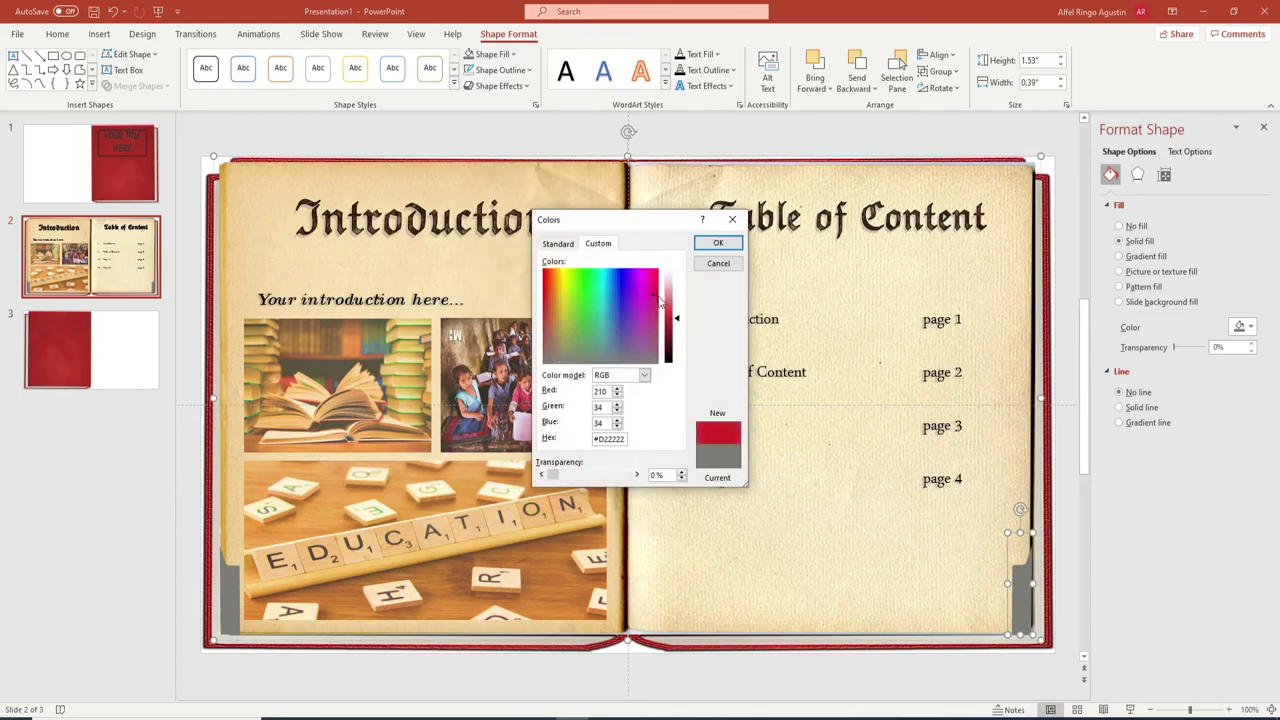
drag(661, 322, 577, 294)
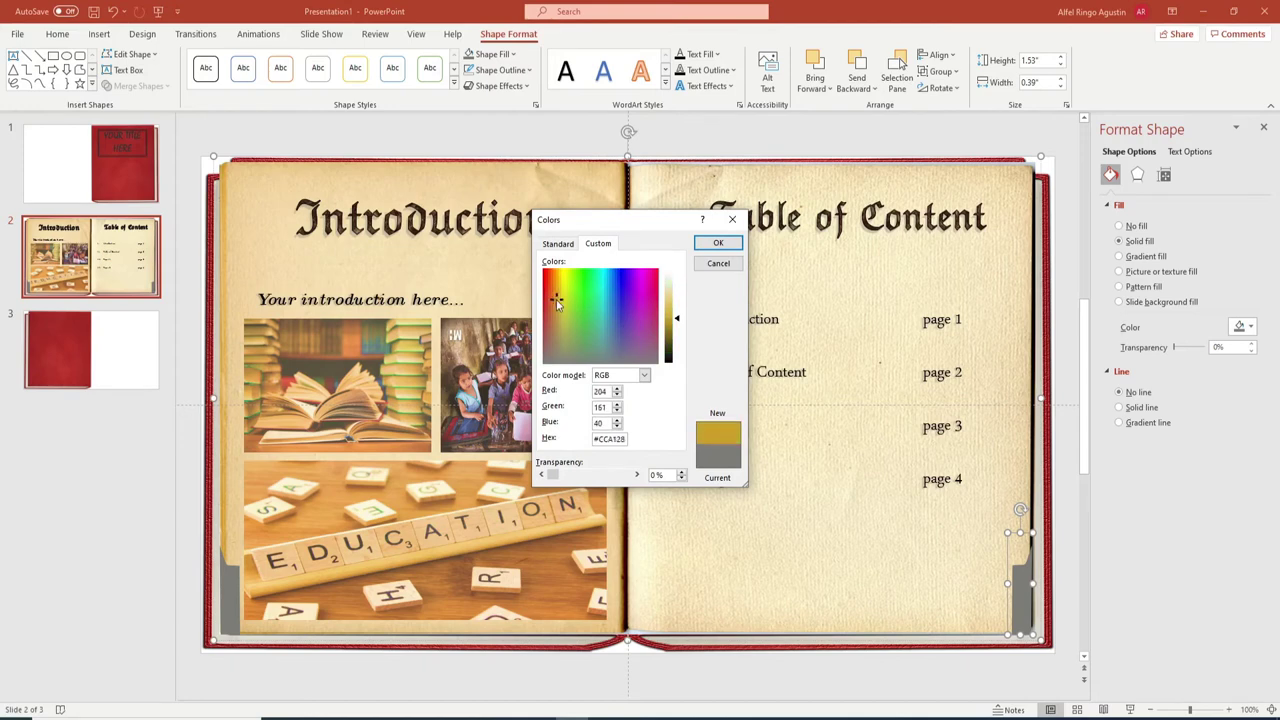
drag(577, 294, 578, 318)
click(718, 243)
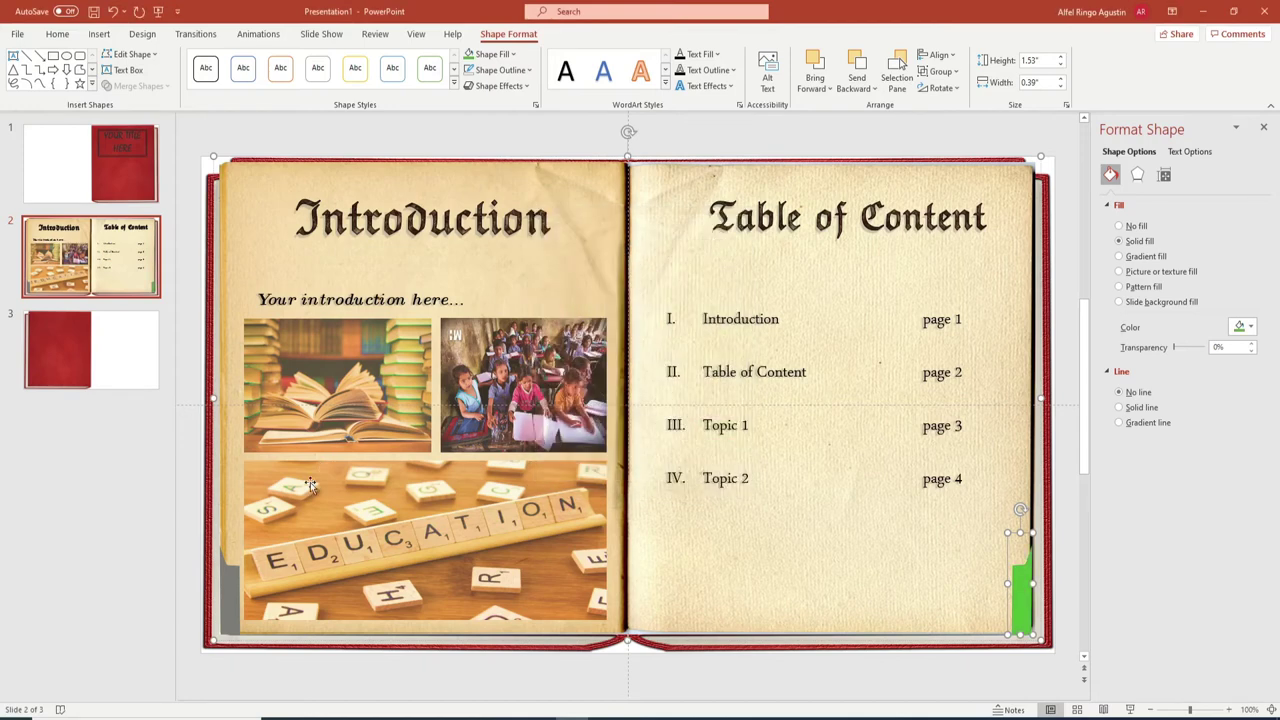
Step: Fill the left page-edge tab with Dark Blue
click(232, 590)
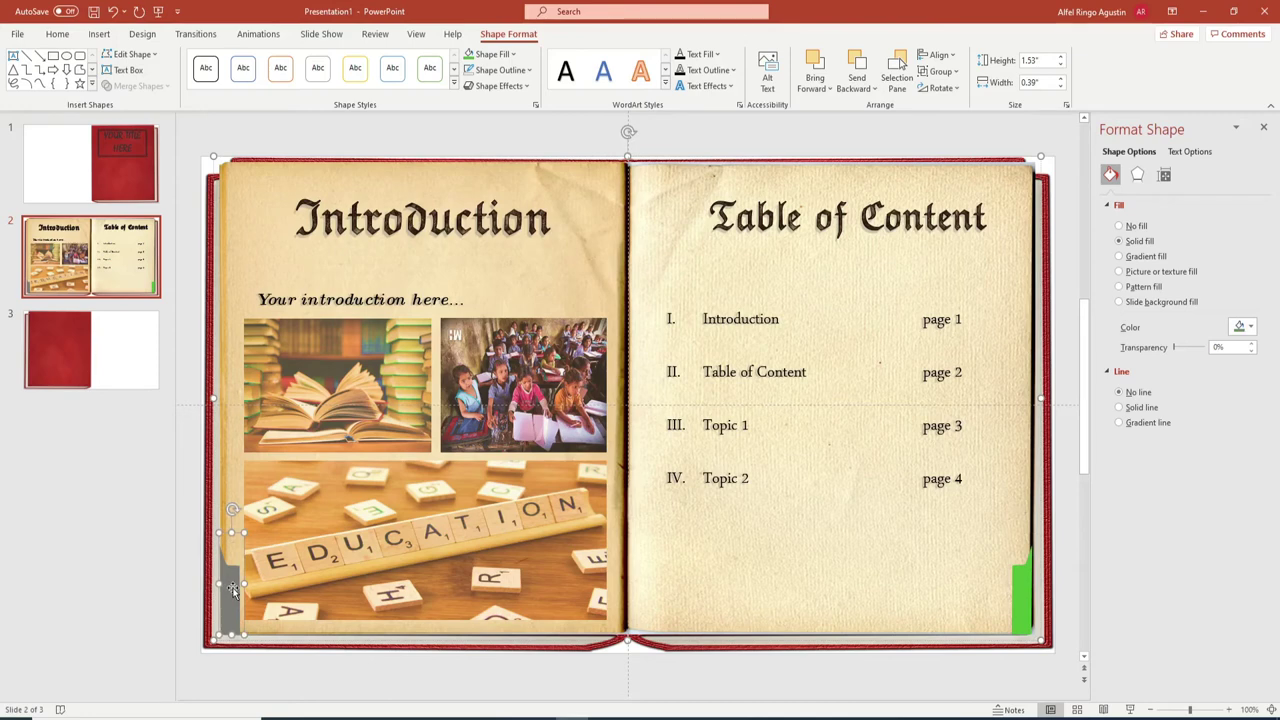
click(490, 54)
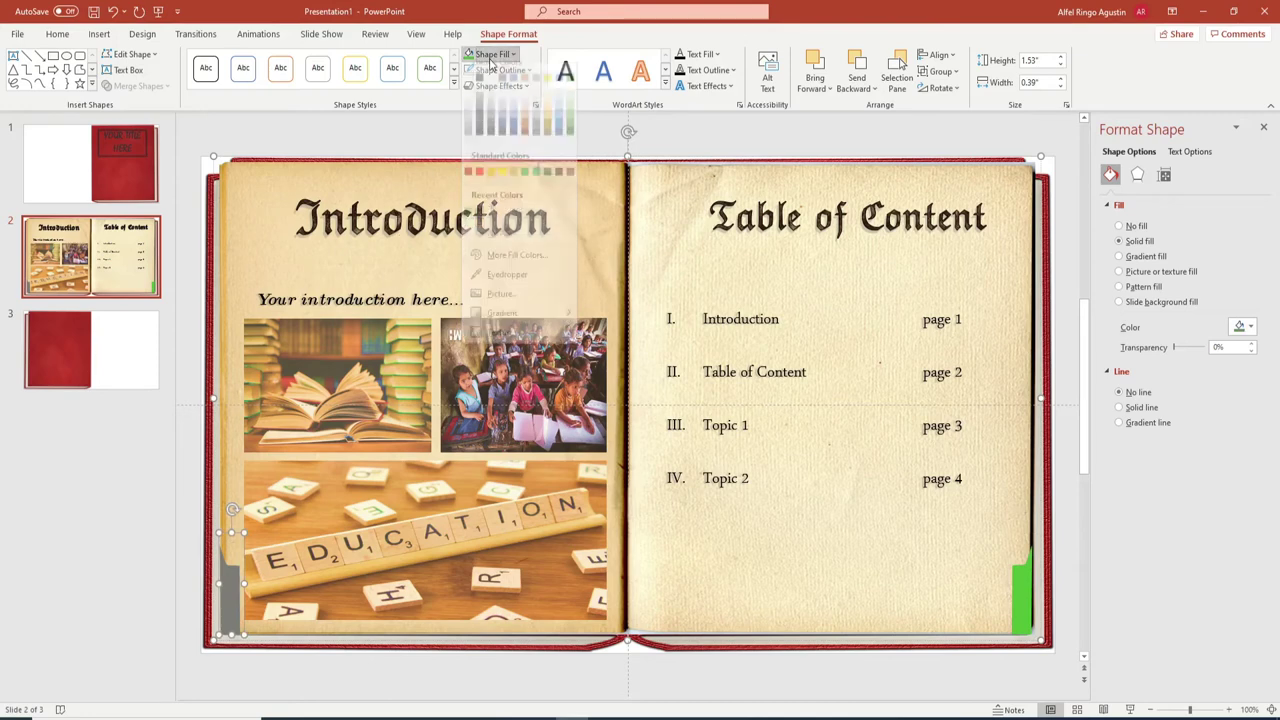
click(491, 268)
mouse_move(560, 280)
mouse_down()
mouse_move(562, 305)
mouse_move(560, 284)
mouse_up()
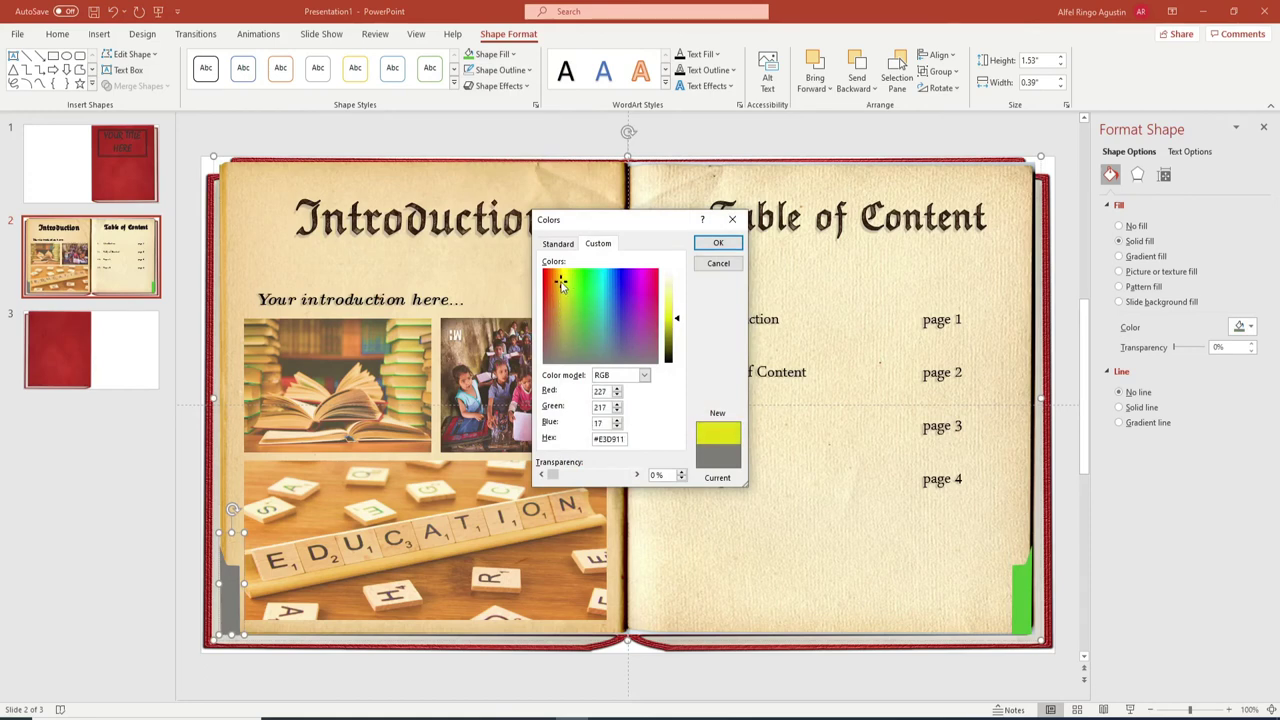
click(719, 243)
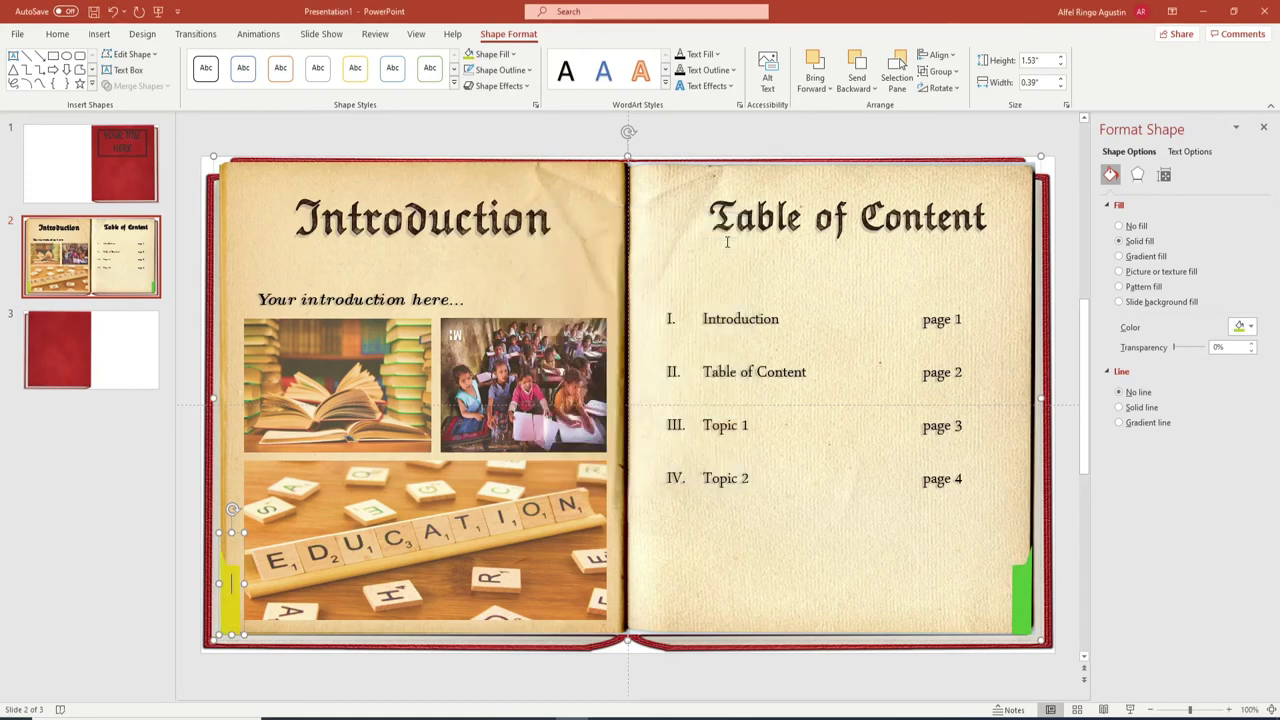
click(492, 54)
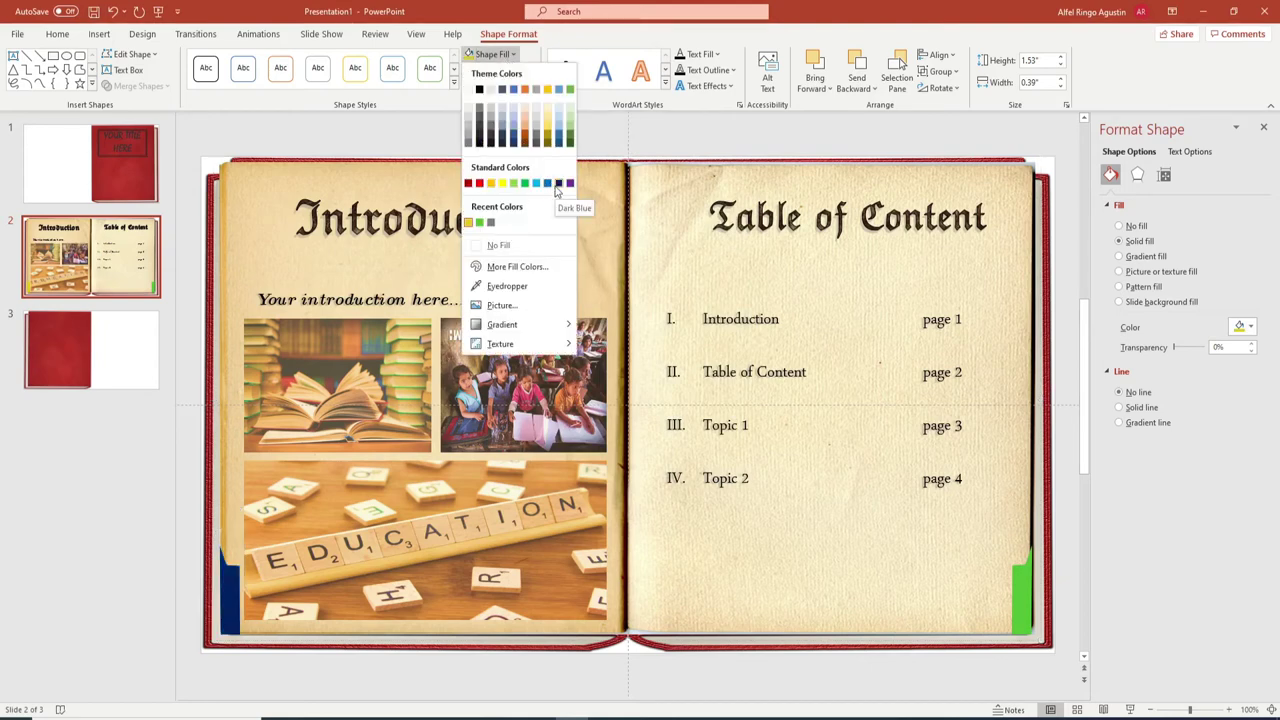
click(557, 183)
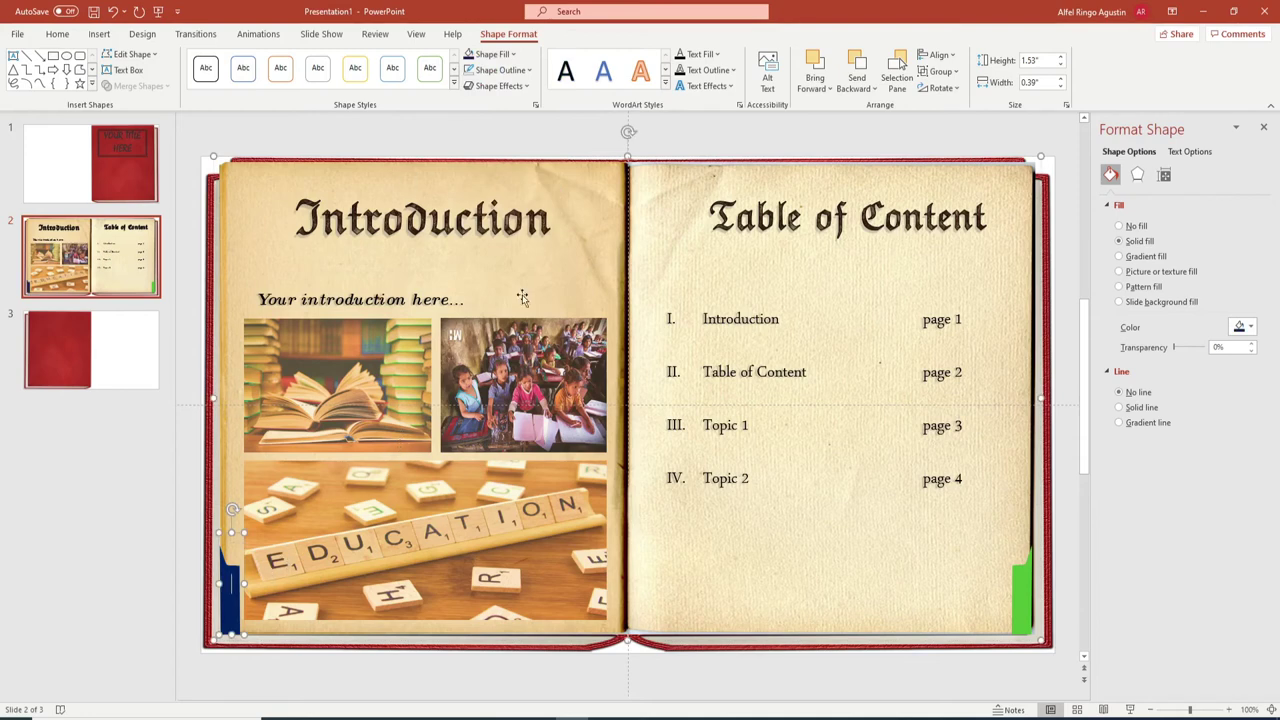
click(62, 35)
Step: Label the blue tab "Page 1" in Bradley Hand ITC, rotated 270° and aligned to the bottom
click(572, 55)
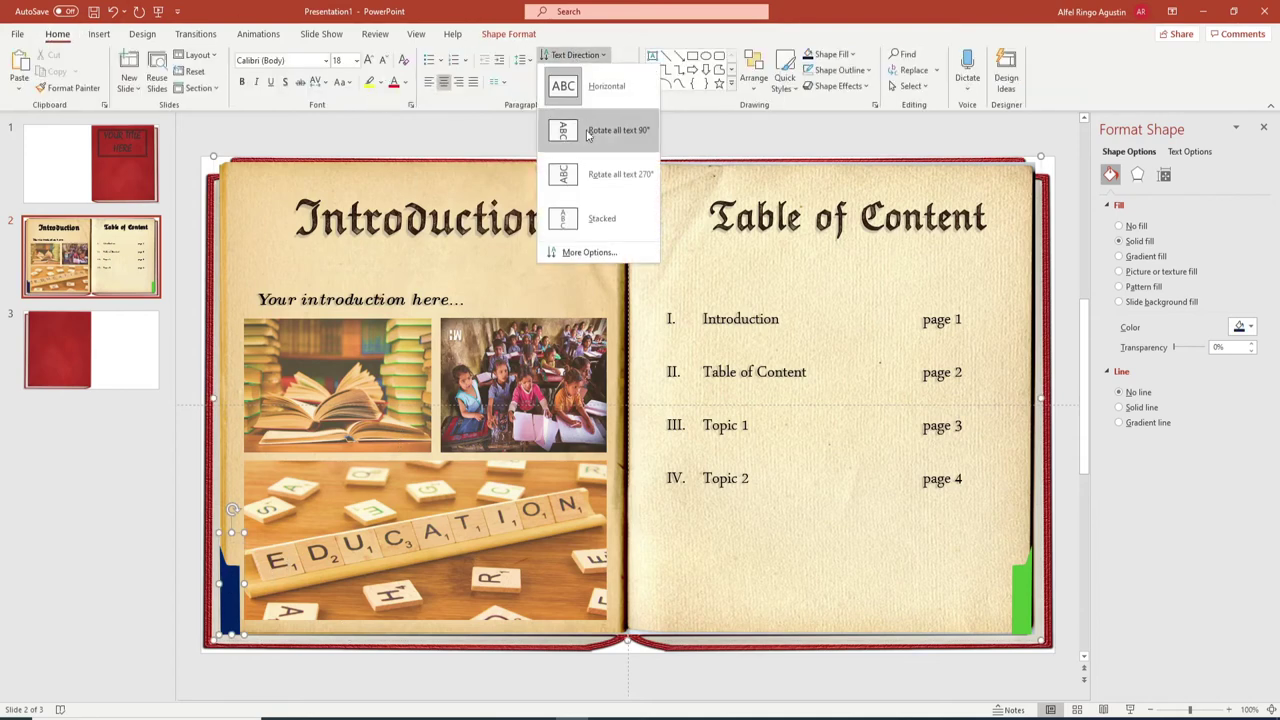
click(581, 176)
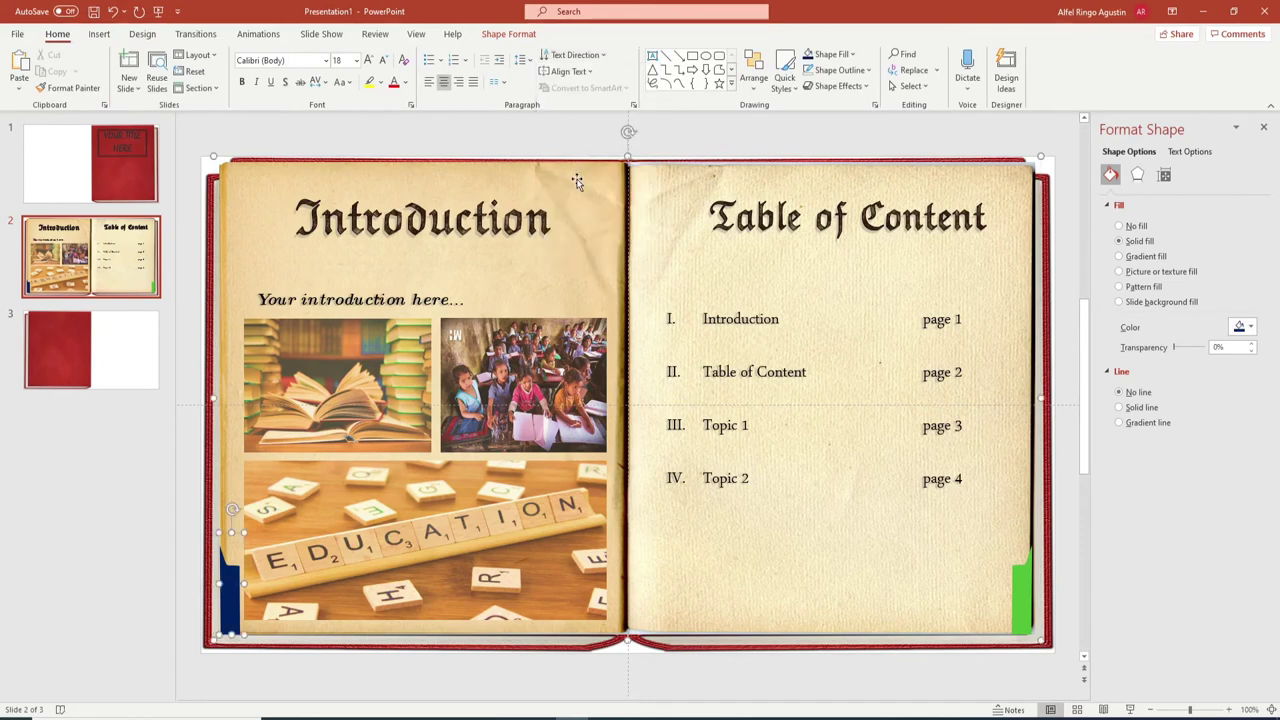
click(325, 60)
click(283, 197)
text(Page1)
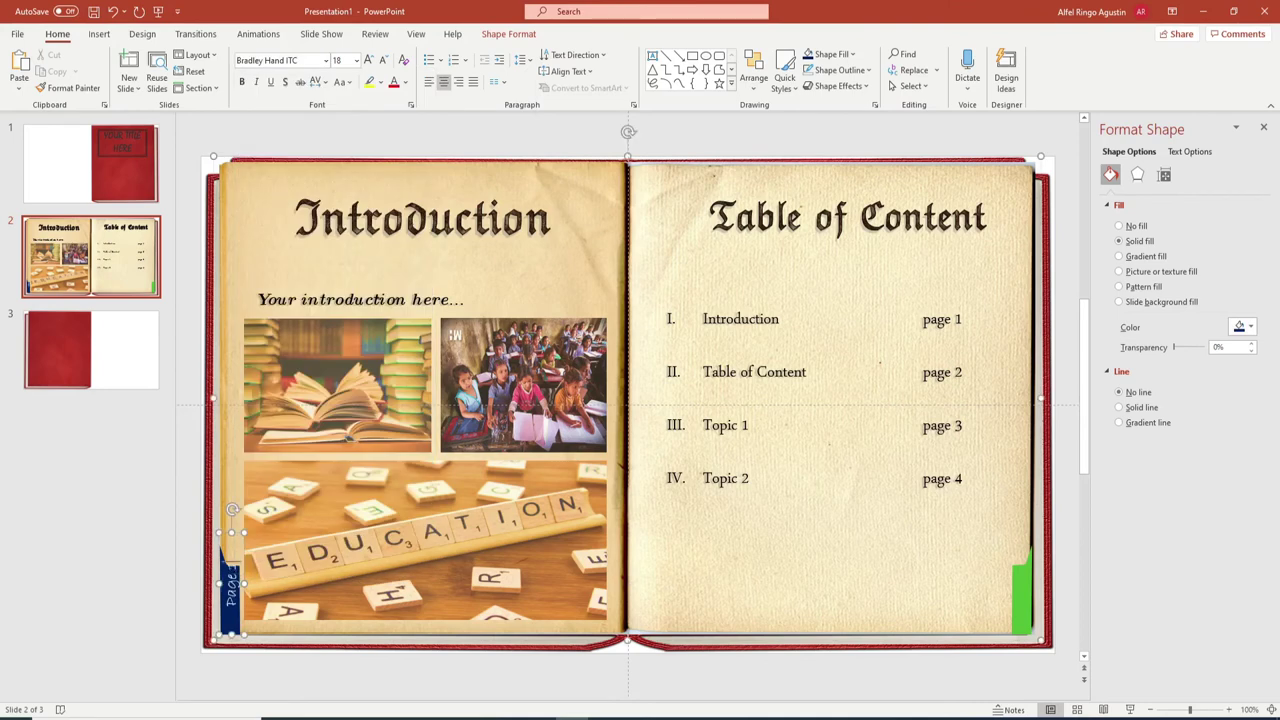
drag(226, 543, 228, 548)
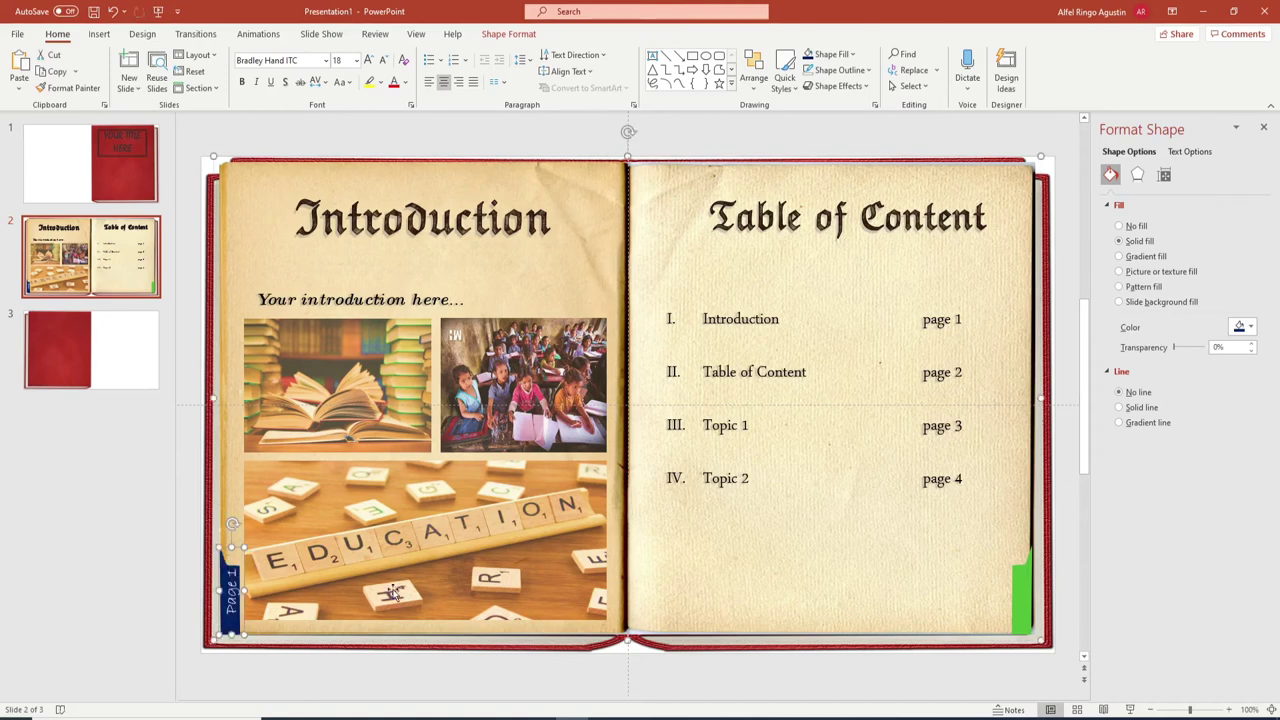
click(433, 82)
Step: Label the green tab "Page 2" in Bradley Hand ITC, rotated 90° and aligned to the bottom
click(1020, 605)
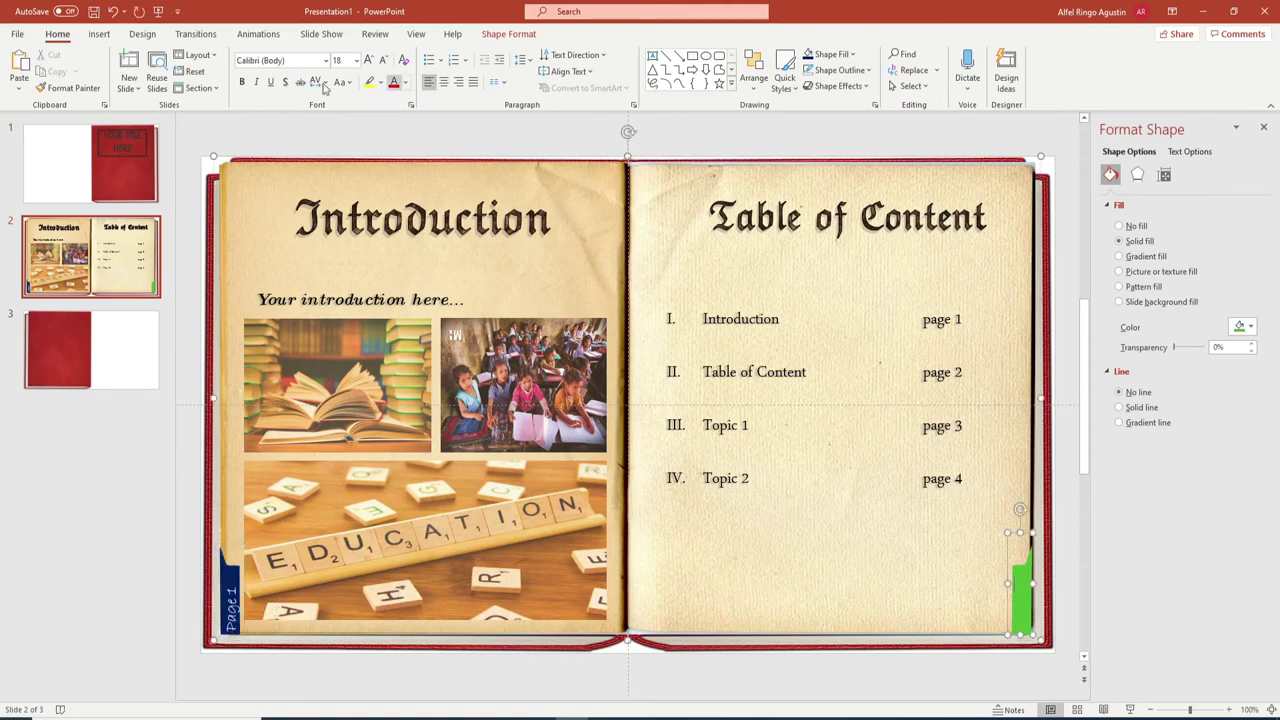
click(572, 55)
click(583, 130)
click(325, 60)
click(292, 158)
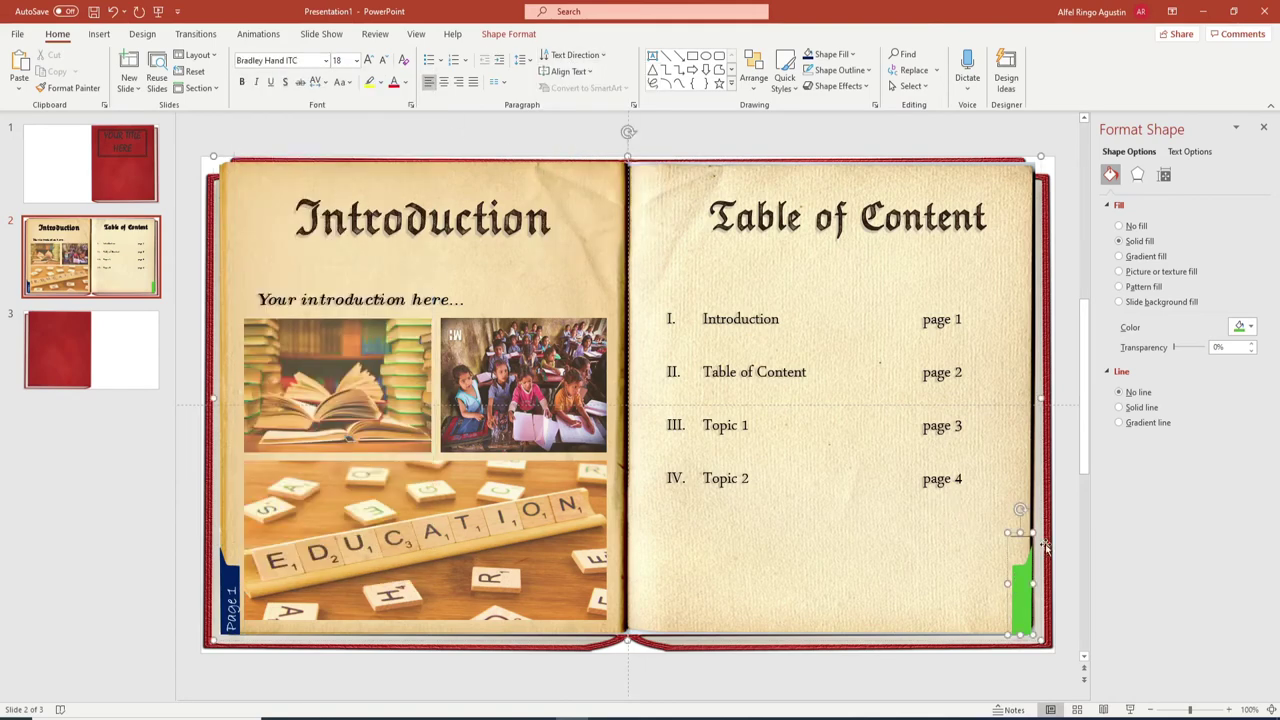
click(1022, 562)
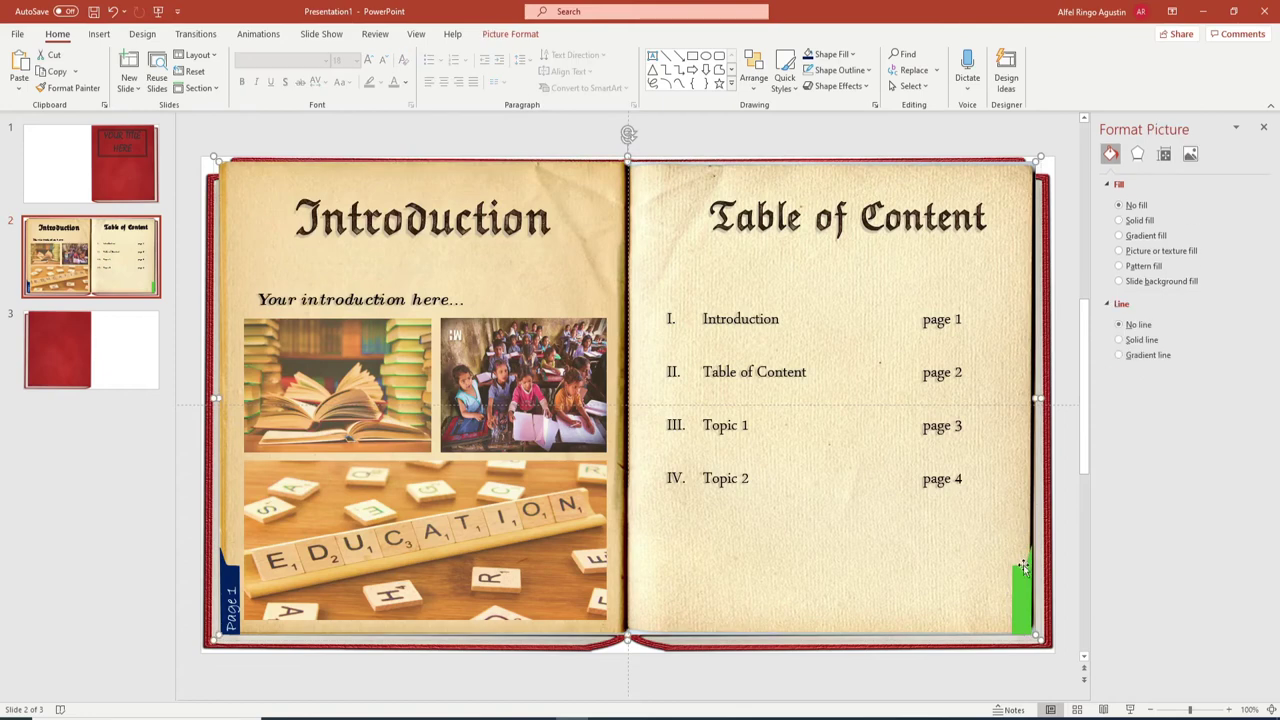
click(1030, 588)
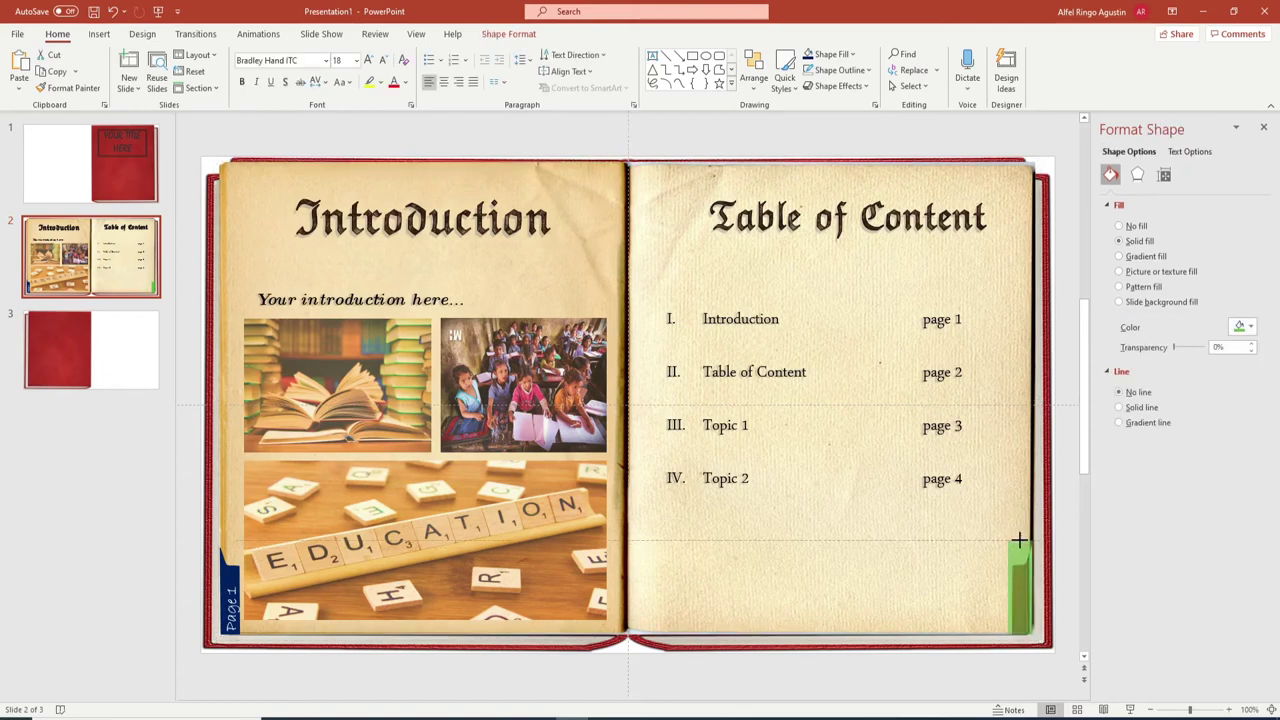
drag(1019, 540, 1032, 634)
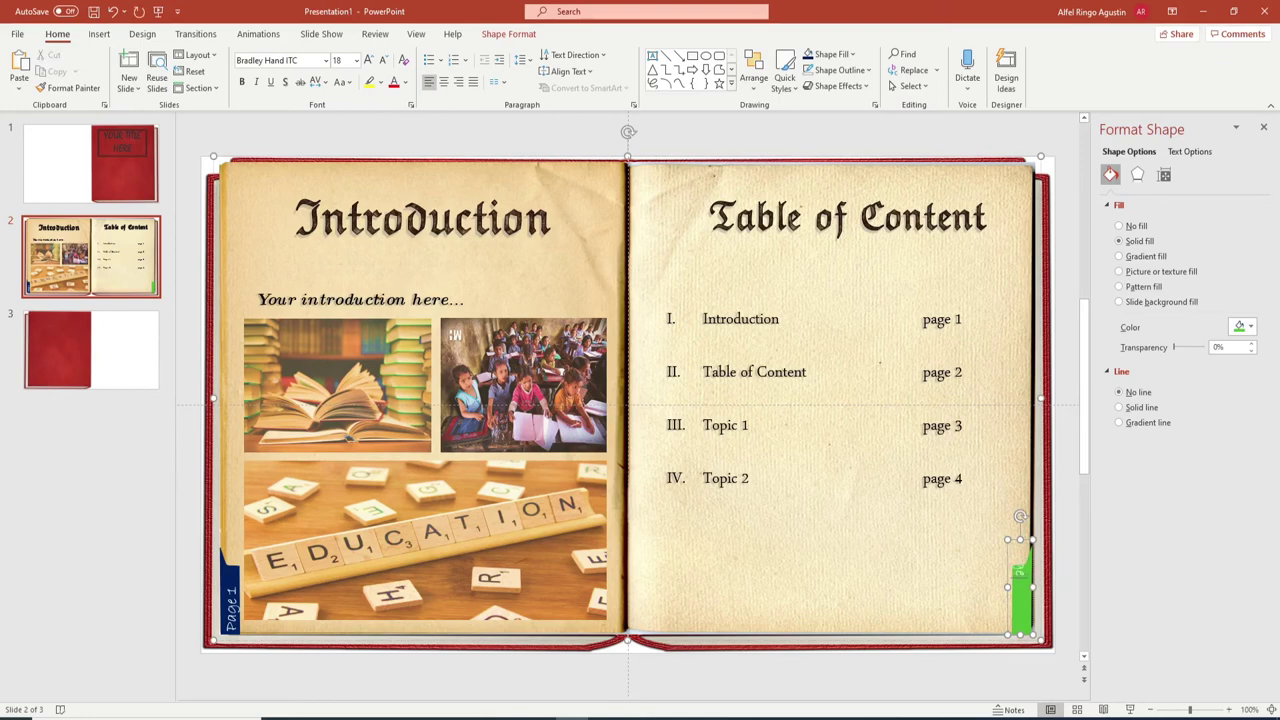
click(456, 84)
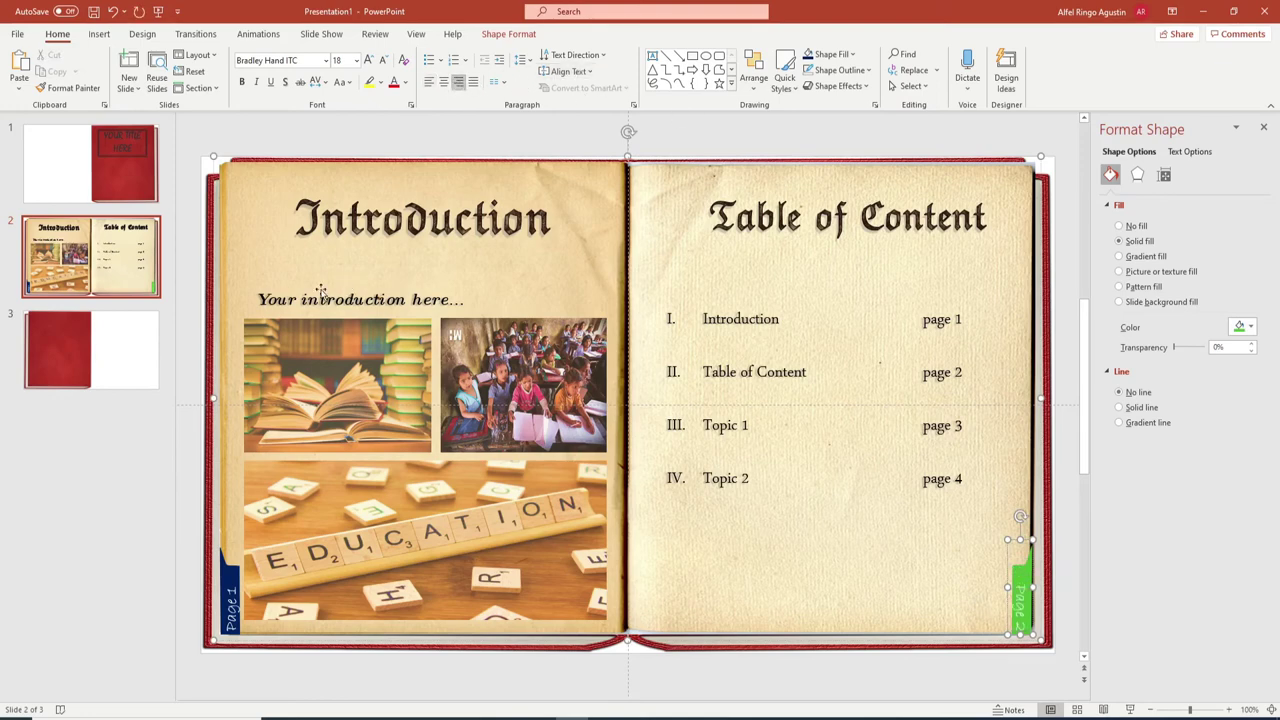
click(178, 546)
Step: Duplicate the open-book slide 2 with Ctrl+D
key(Page_Up)
click(115, 249)
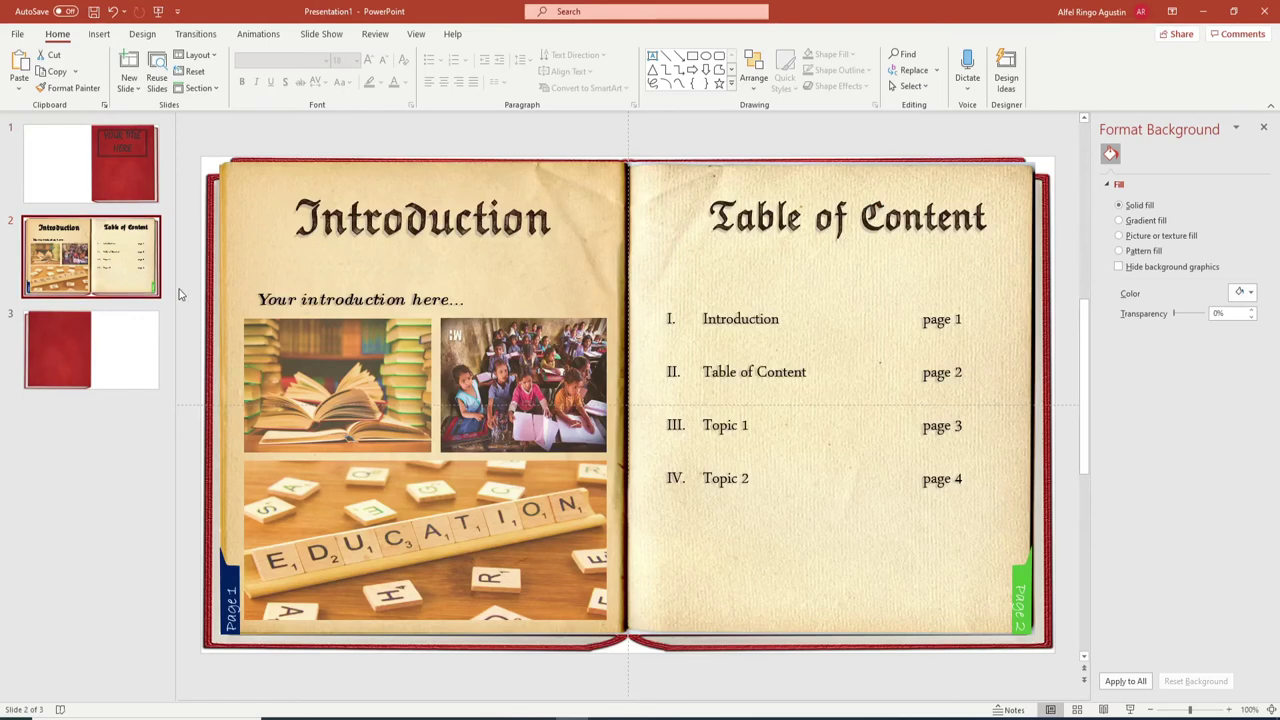
key(ctrl+d)
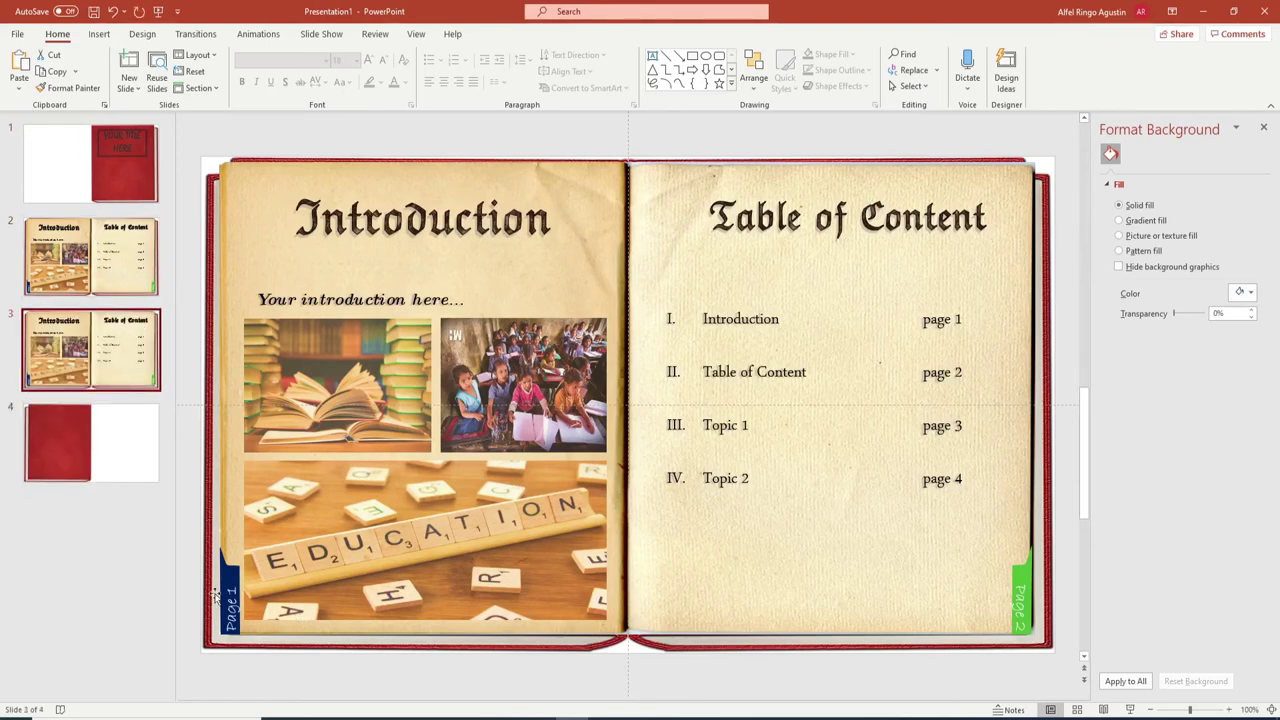
Step: On slide 3, change the blue tab's text to Page 3 and the green tab's to Page 4
click(229, 583)
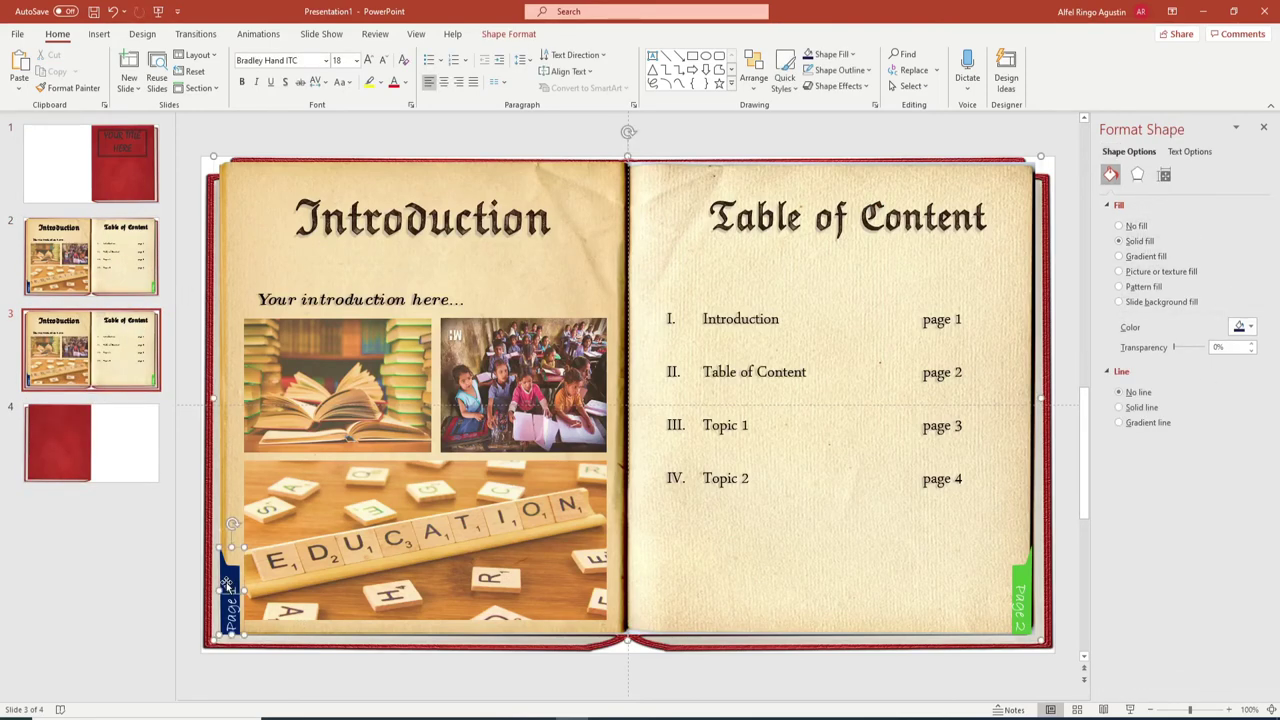
click(231, 588)
click(1020, 612)
text(4)
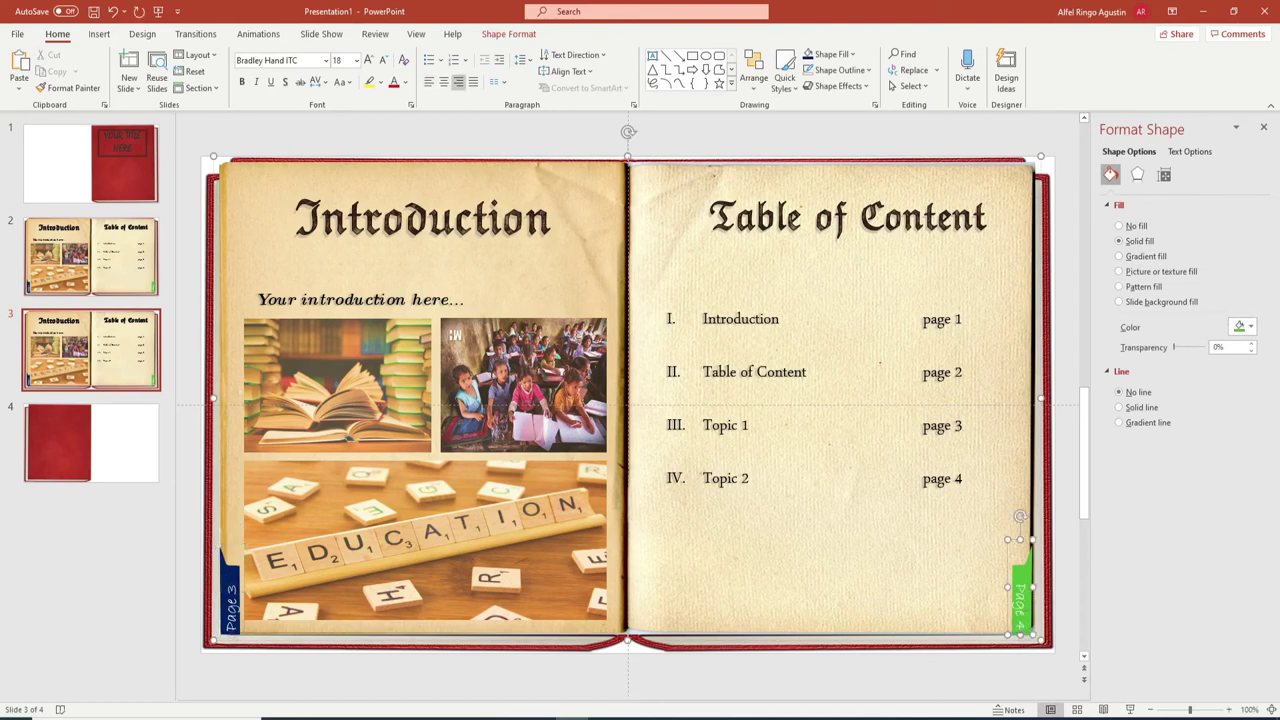
click(333, 381)
click(393, 237)
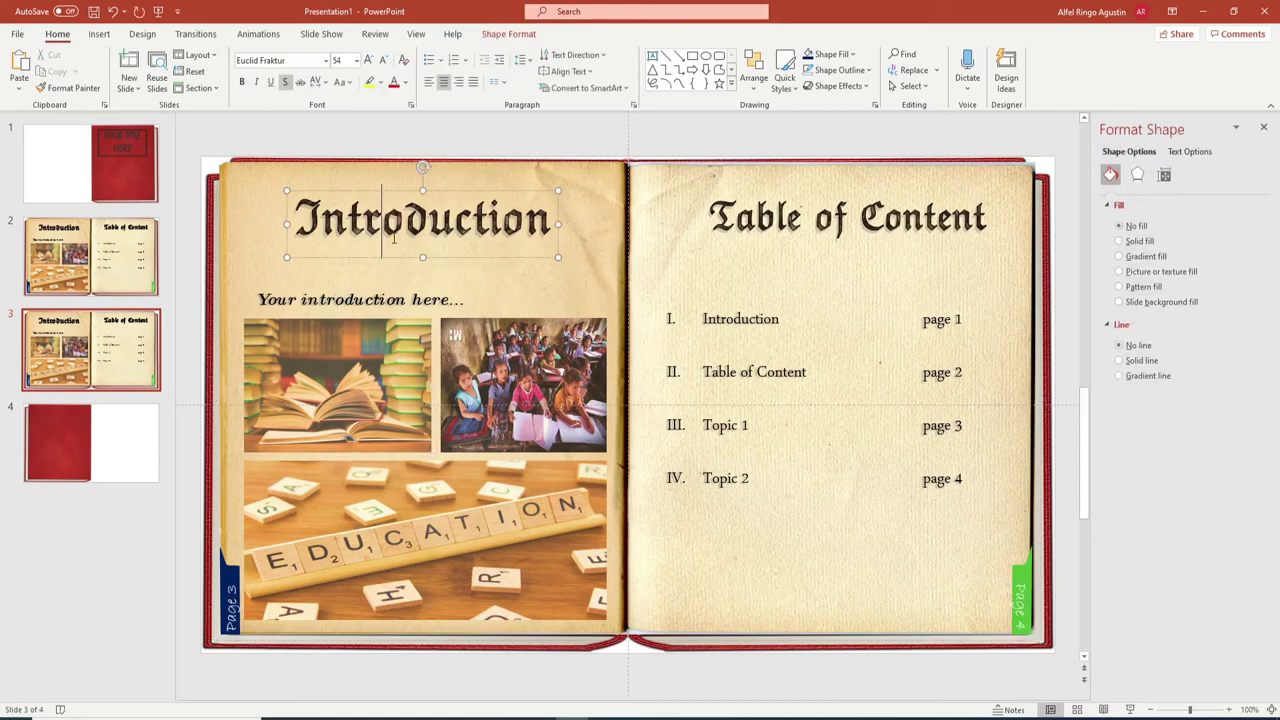
Step: Replace the Introduction heading with "Topic 1" and delete the Table of Content title
double_click(393, 237)
text(Topic 1)
click(820, 243)
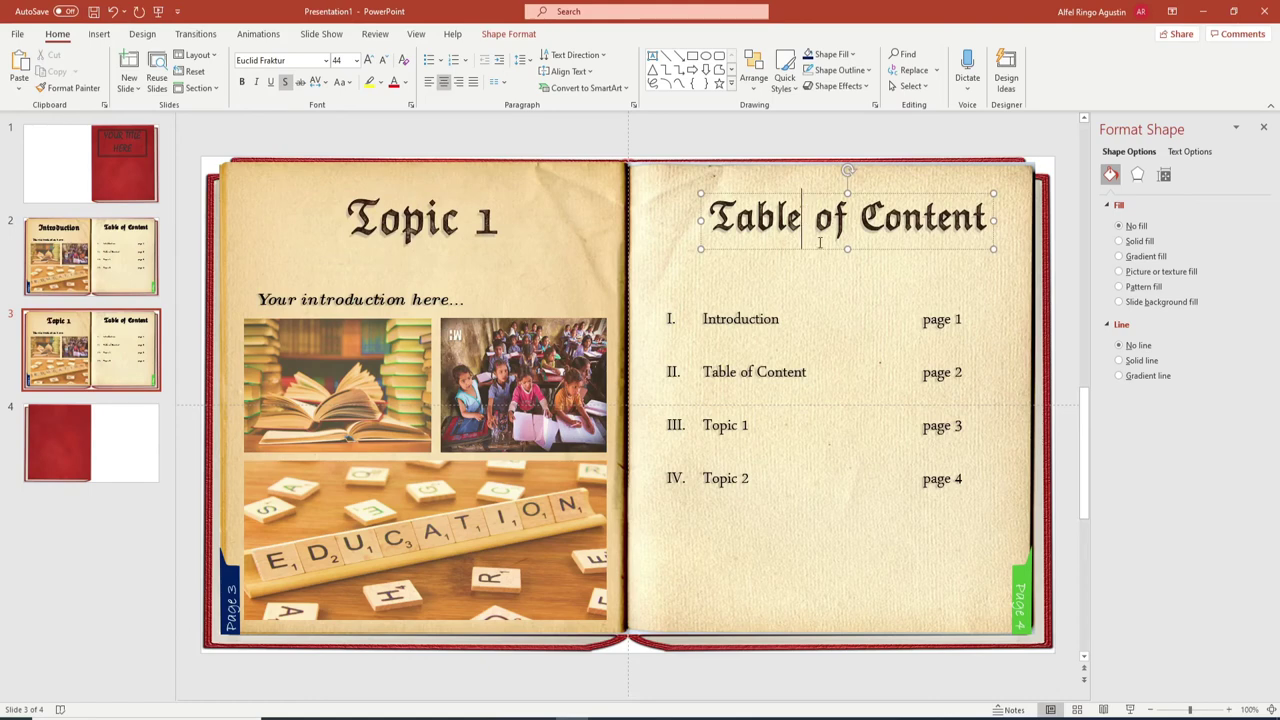
key(Delete)
Step: Copy the Topic 1 heading onto the right page and change it to "Topic 2"
click(503, 222)
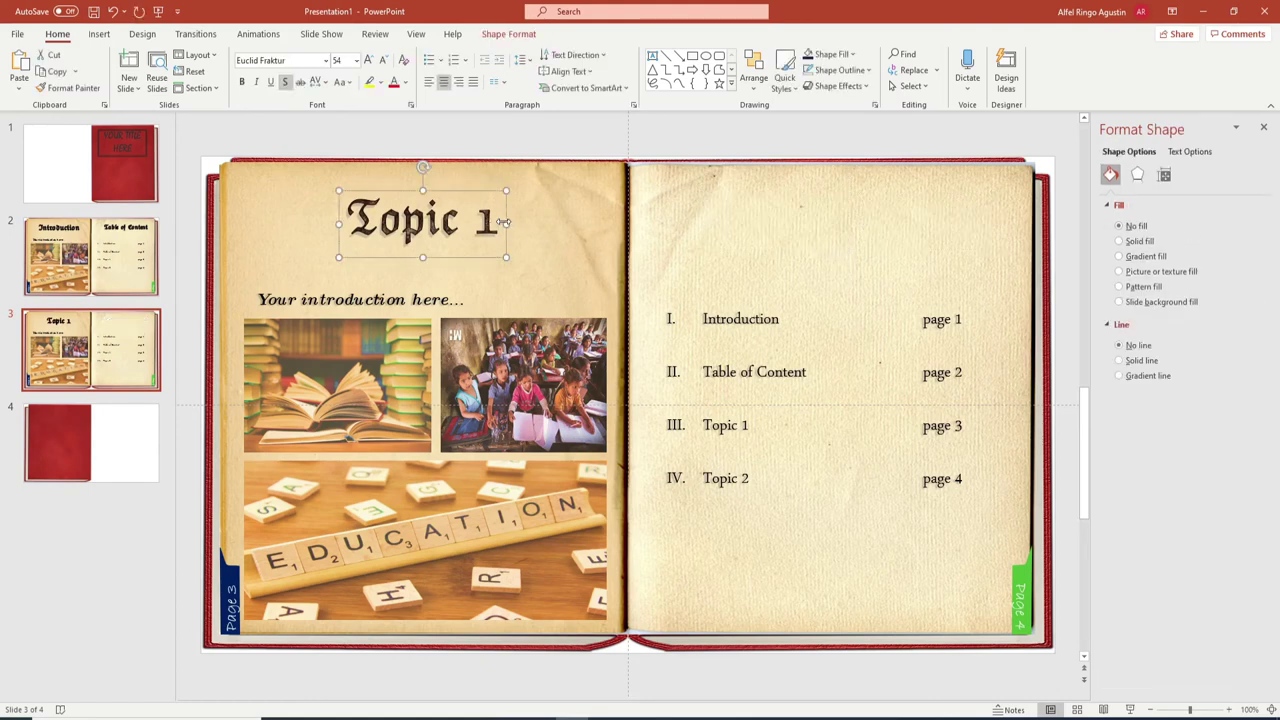
key(ctrl+c)
click(662, 229)
key(ctrl+v)
drag(520, 230, 928, 214)
double_click(910, 220)
text(2)
click(880, 285)
click(406, 334)
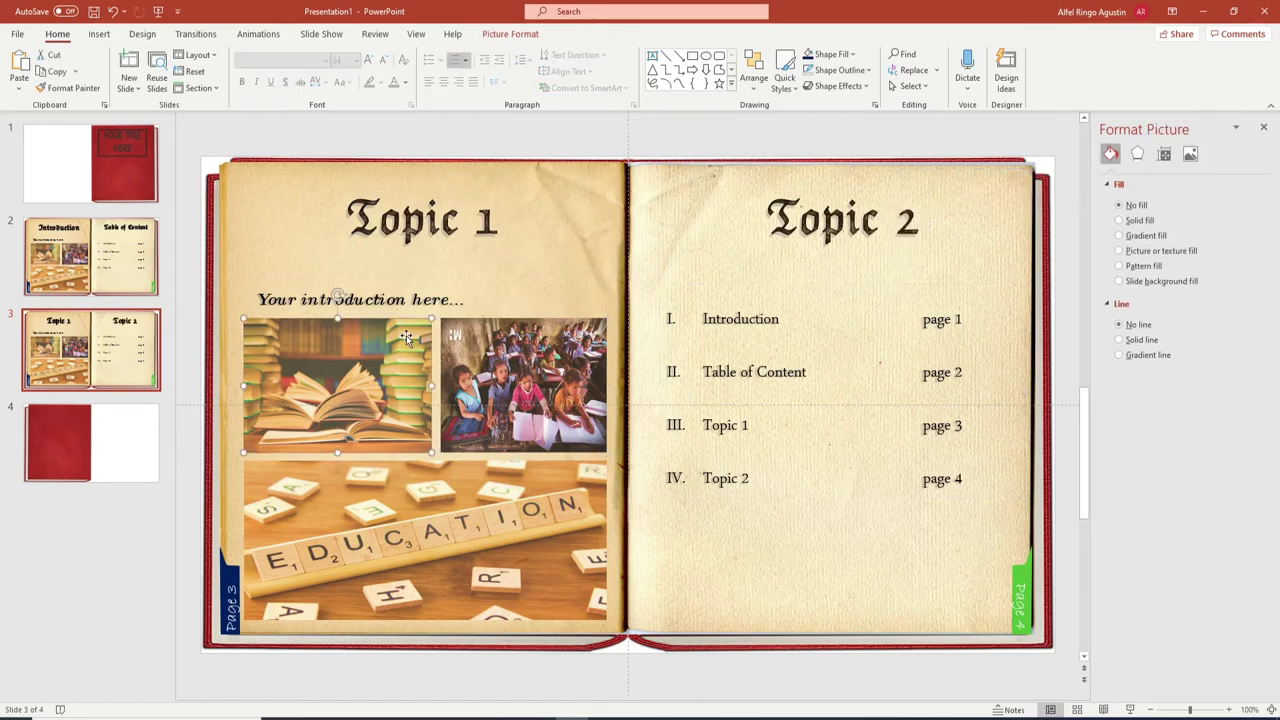
Step: Delete the book and classroom photos, then the contents list on the right page
key(Delete)
click(443, 362)
key(Delete)
click(460, 497)
click(737, 348)
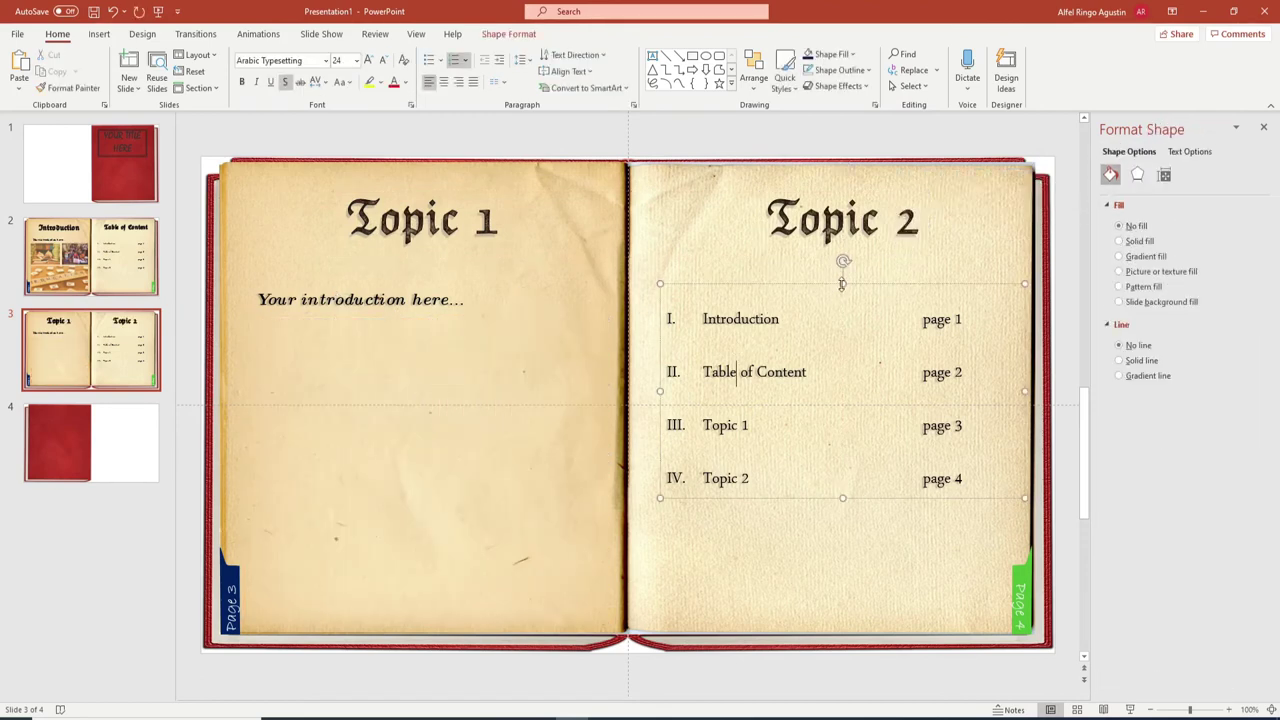
key(Delete)
Step: Replace the left page's introduction caption text, beginning to type 'Write your topic here'
click(305, 300)
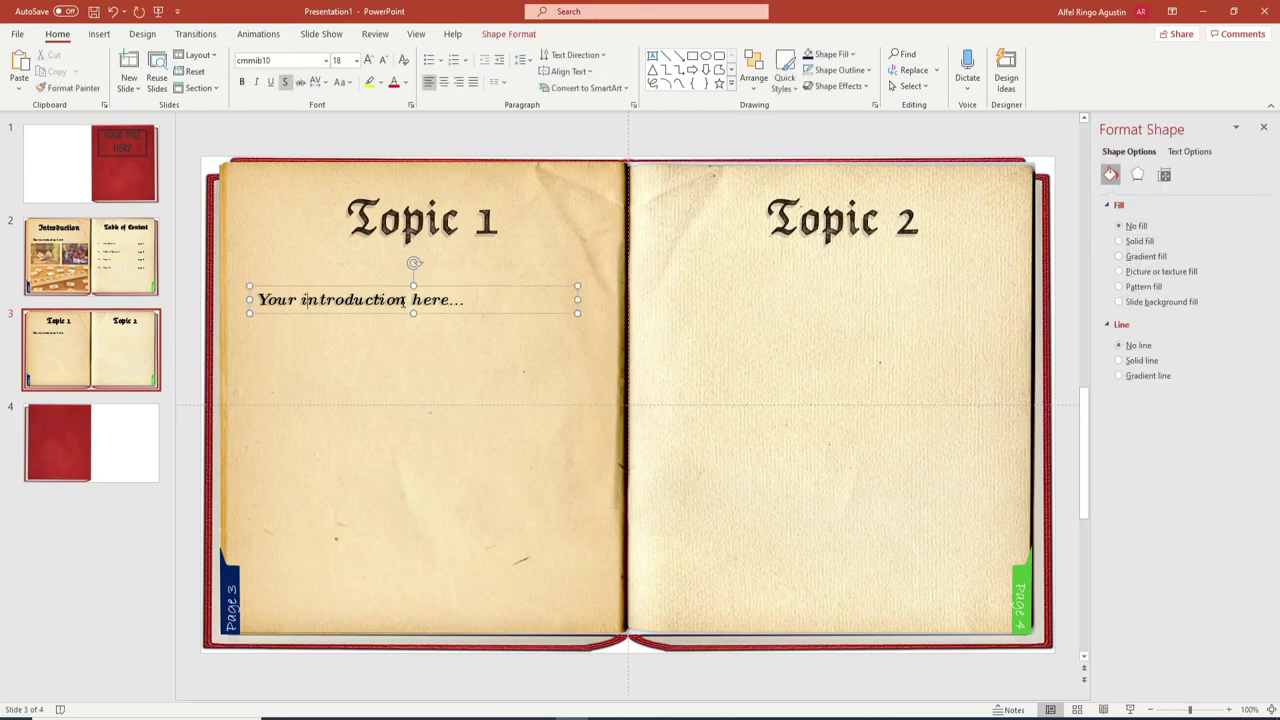
key(ctrl+a)
text(Wr)
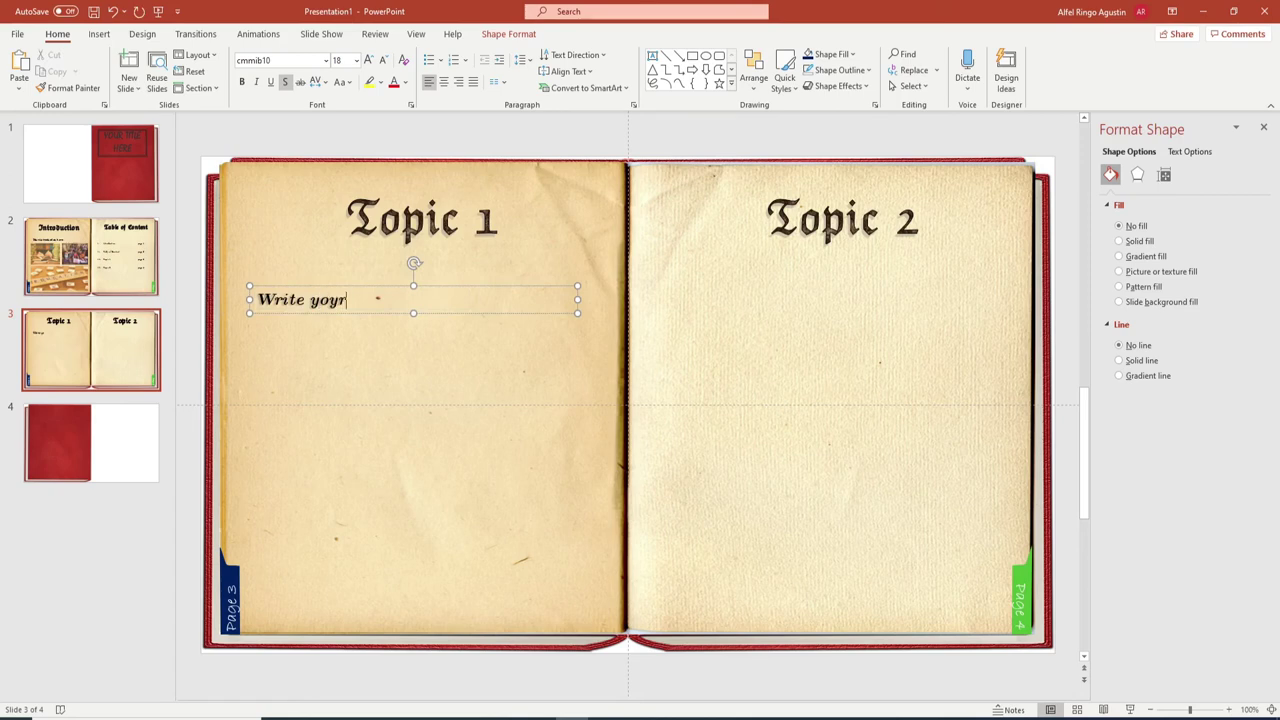
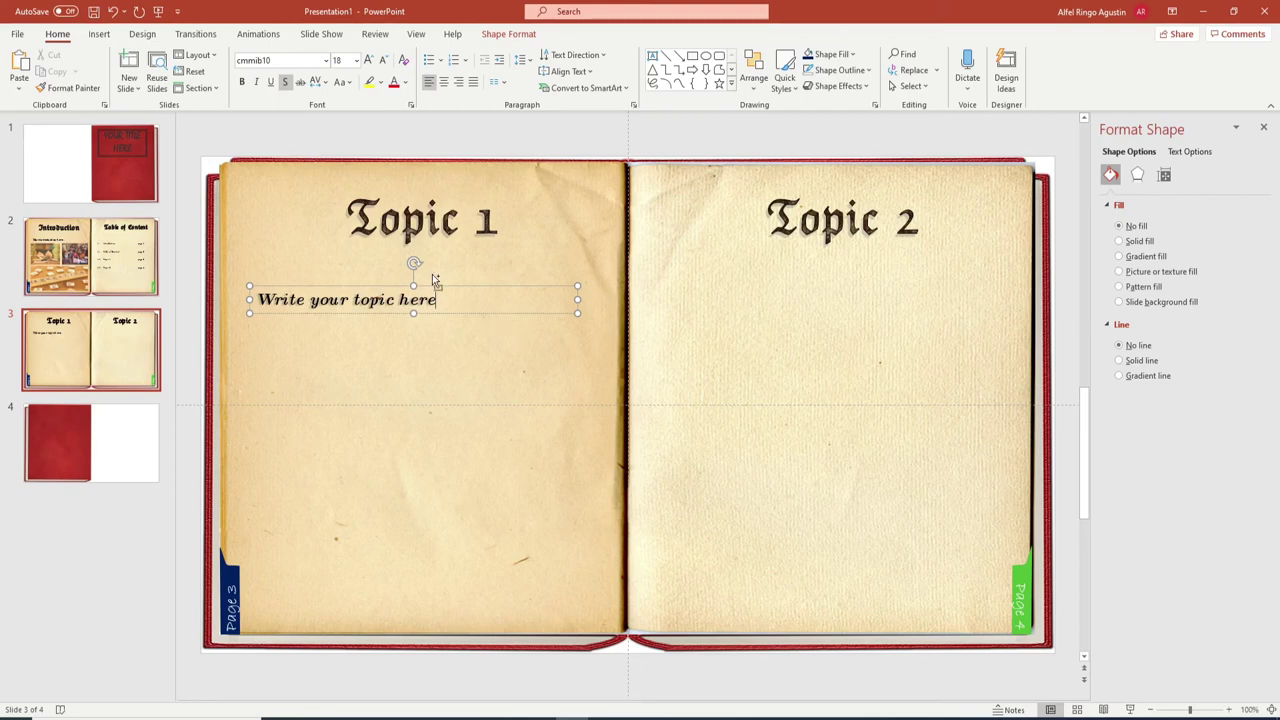
Step: Restyle the topic line to Bradley Hand ITC at 20 pt with a trailing '..' ellipsis
key(ctrl+a)
click(325, 62)
click(300, 157)
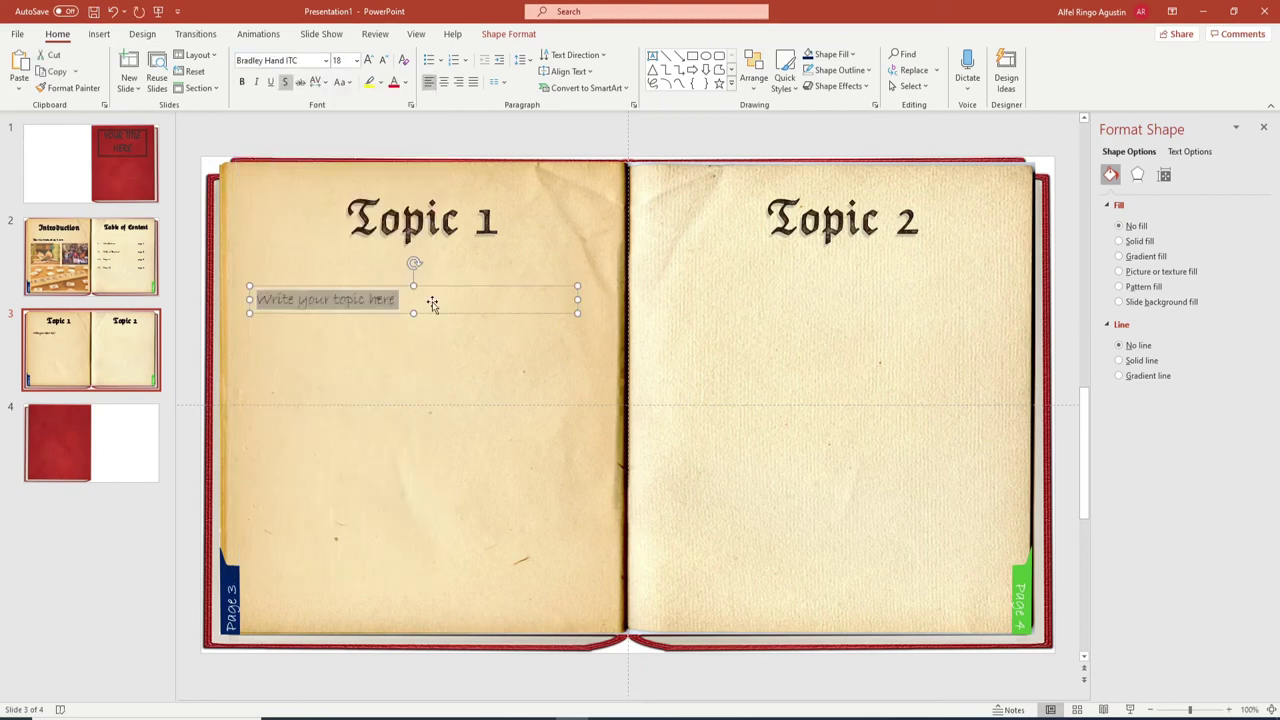
click(406, 302)
text(..)
key(ctrl+a)
key(ctrl+shift+period)
key(ctrl+shift+period)
click(497, 291)
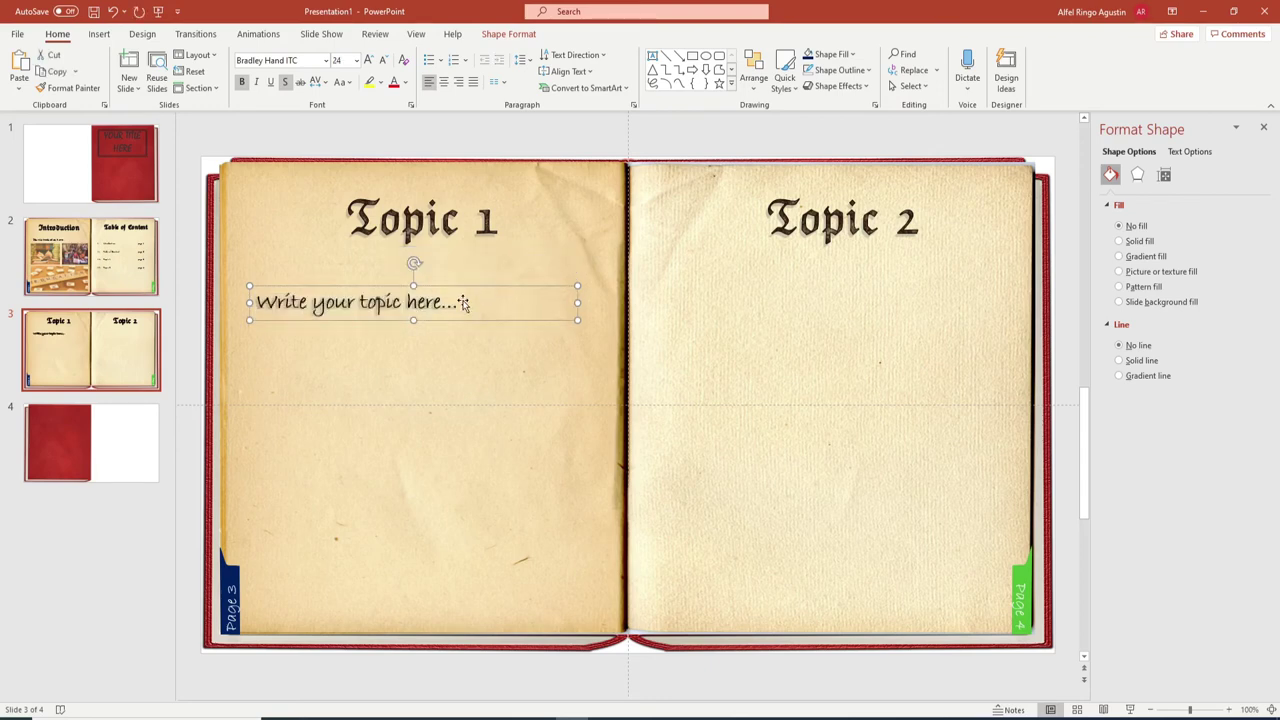
key(ctrl+a)
key(ctrl+shift+comma)
click(484, 288)
Step: Duplicate the topic text box and place the copy under Topic 2 on the right page
key(ctrl+c)
click(632, 300)
key(ctrl+v)
mouse_move(523, 297)
mouse_down()
mouse_move(887, 284)
mouse_move(923, 296)
mouse_up()
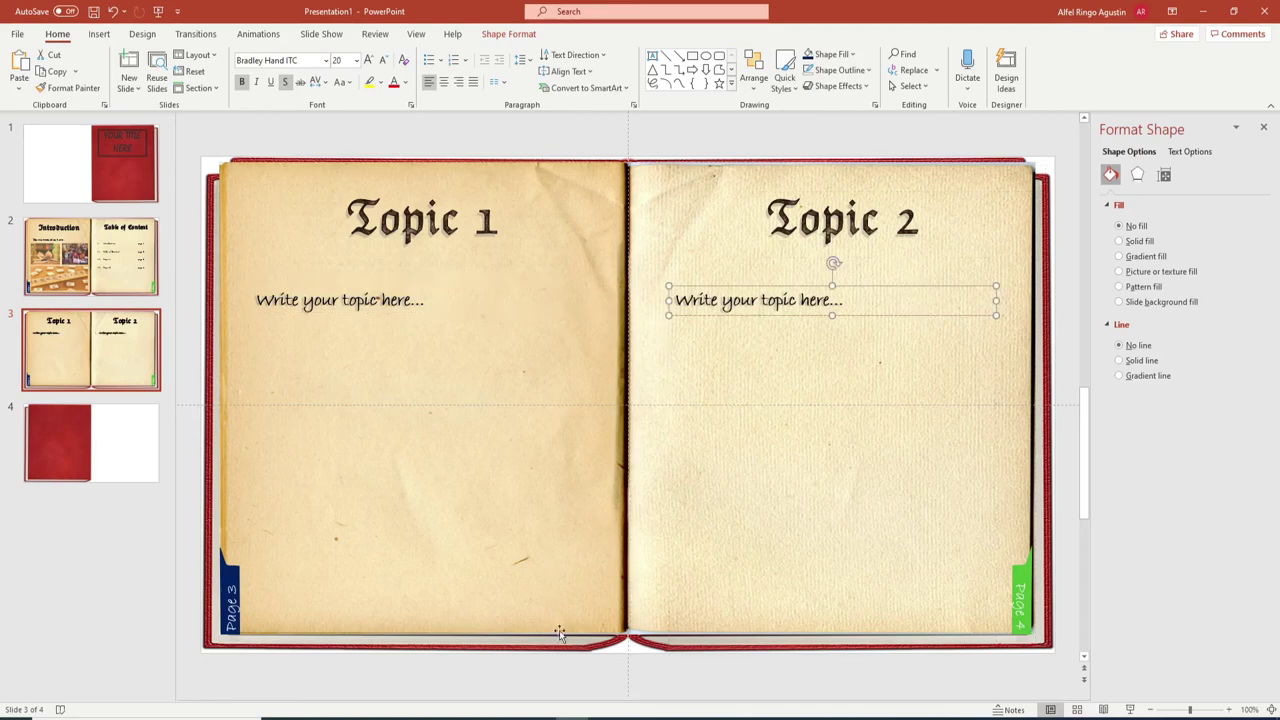
click(505, 625)
click(120, 451)
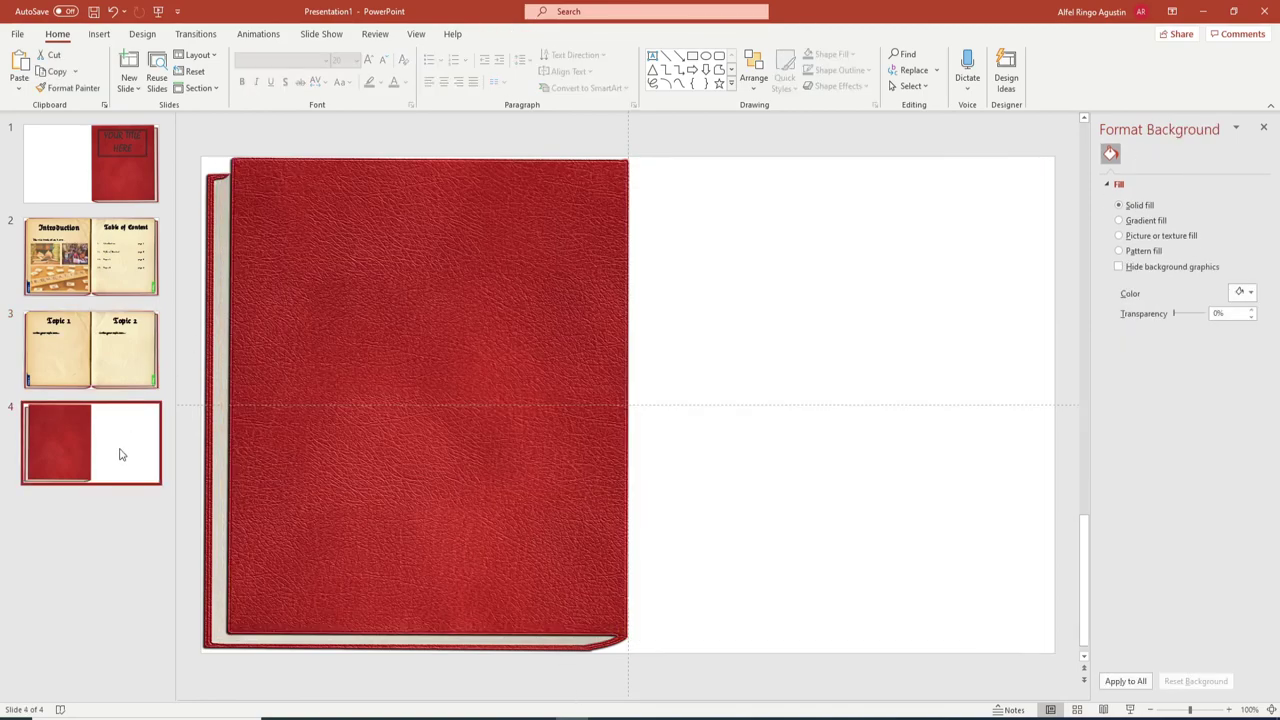
Step: Insert a WordArt text box in the chosen style on back-cover slide 4
click(77, 320)
click(68, 283)
click(70, 450)
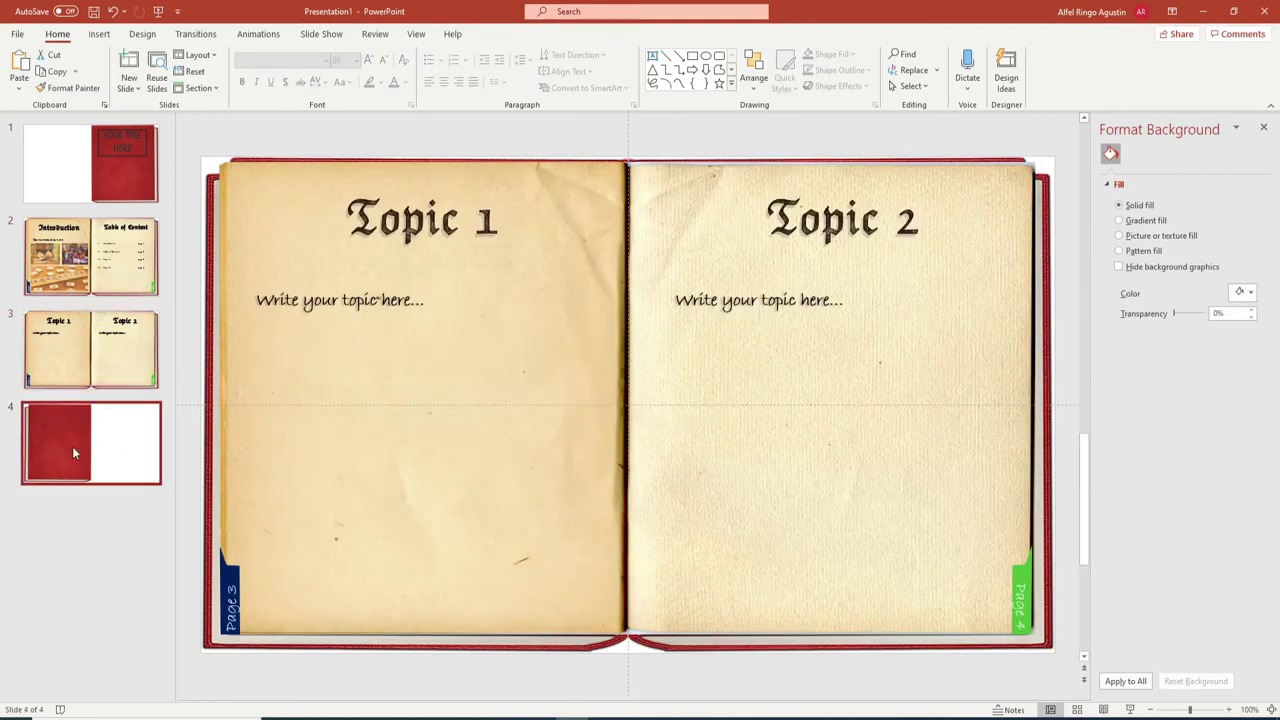
click(99, 33)
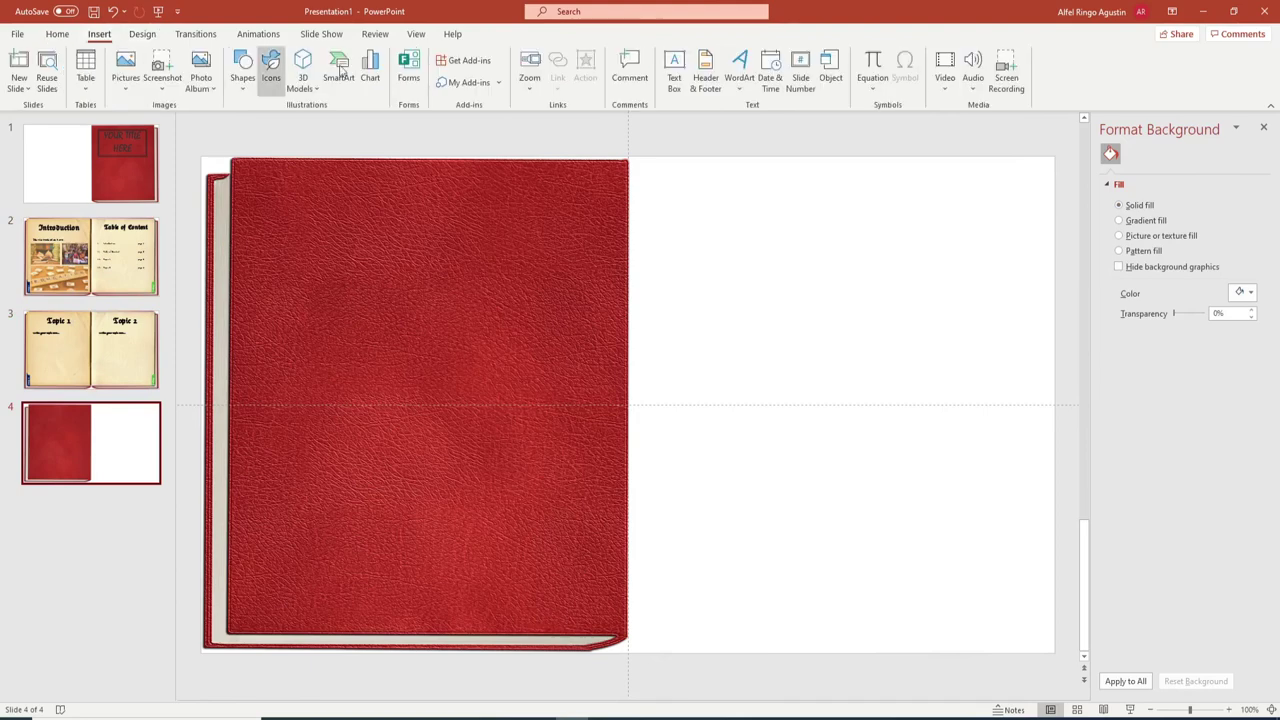
click(740, 68)
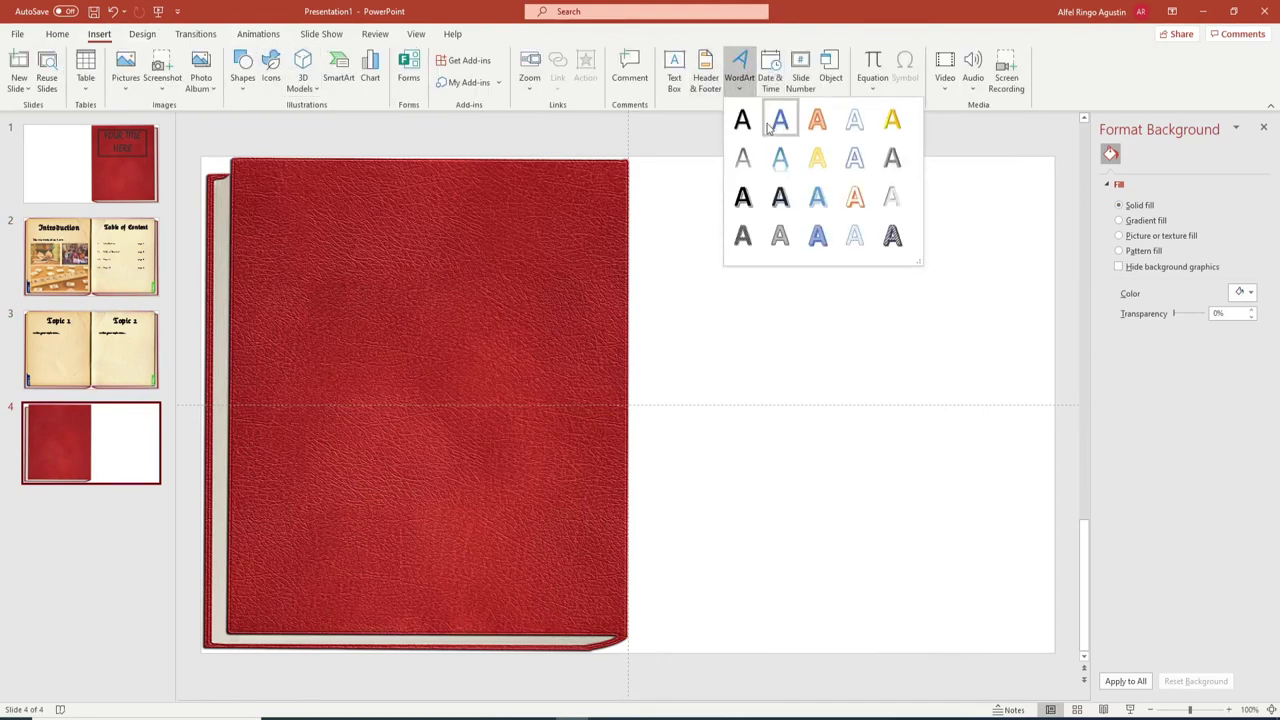
click(891, 157)
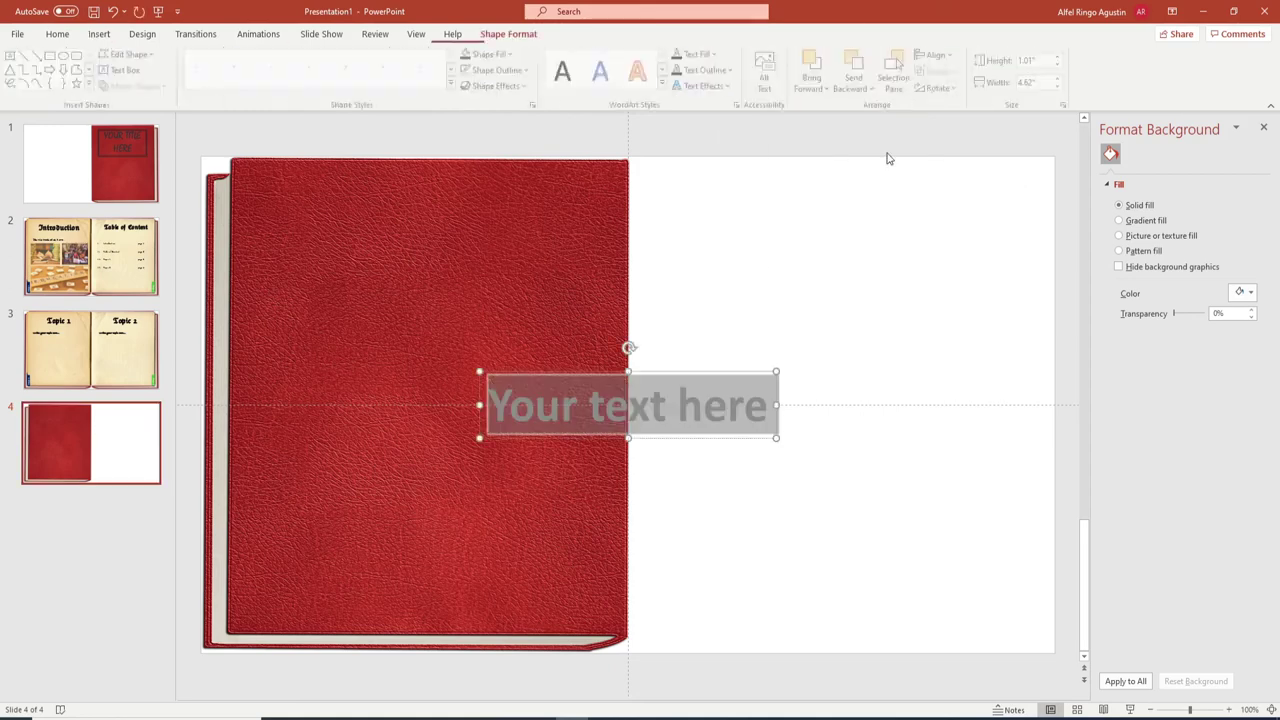
Step: Enter THANK YOU! with YOU! on a second line, enlarge it, and place it atop the cover
mouse_move(720, 369)
mouse_down()
mouse_move(640, 334)
mouse_move(520, 226)
mouse_up()
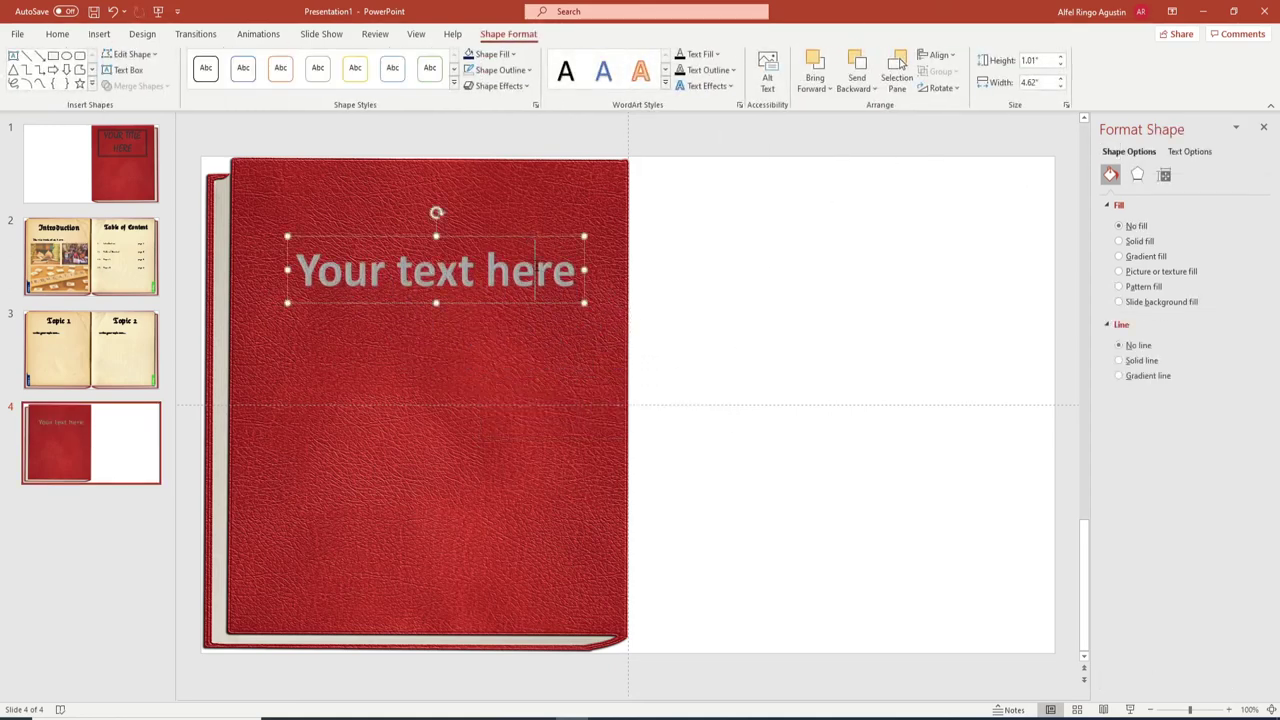
text(THANK)
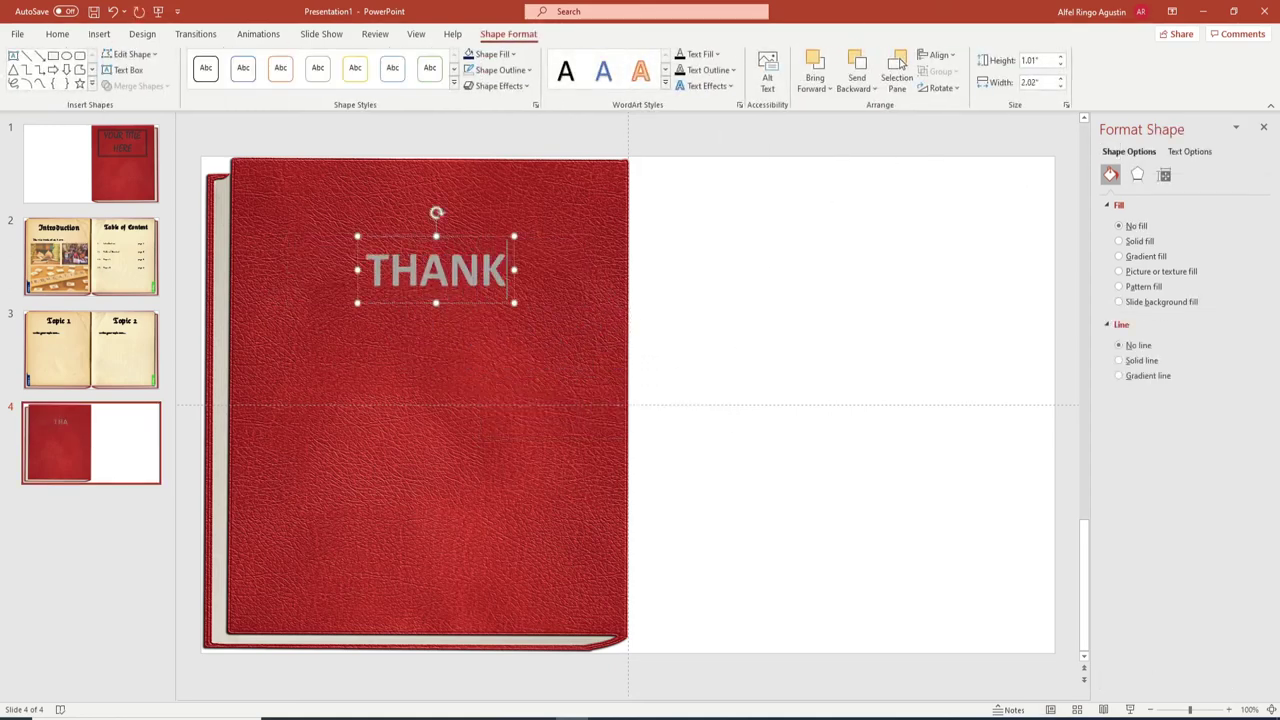
text( YOU!)
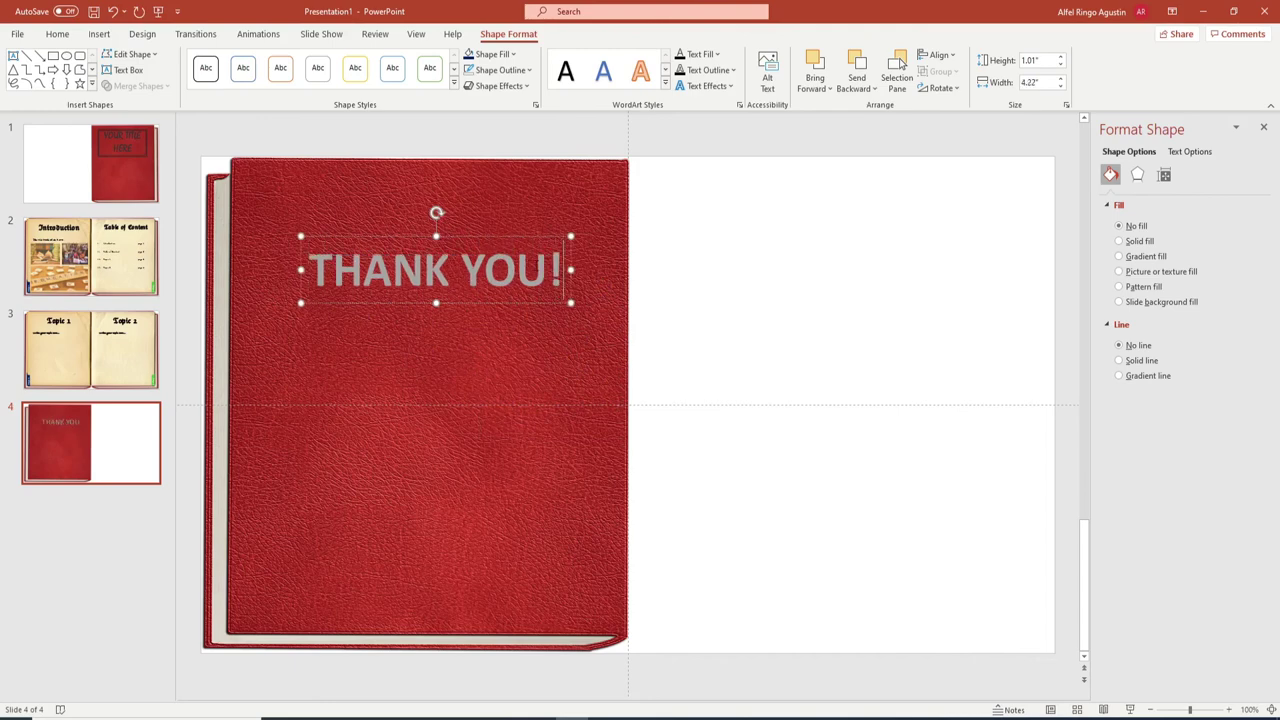
key(Return)
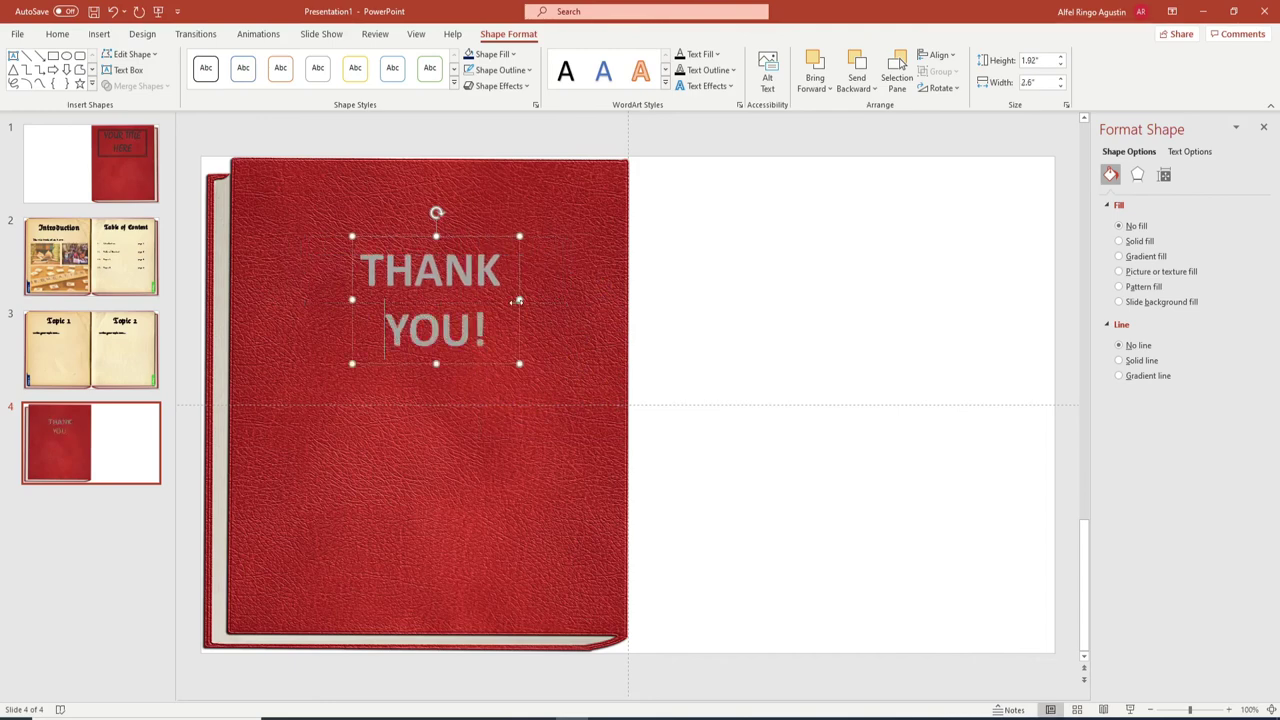
key(ctrl+a)
key(ctrl+shift+period)
key(ctrl+shift+period)
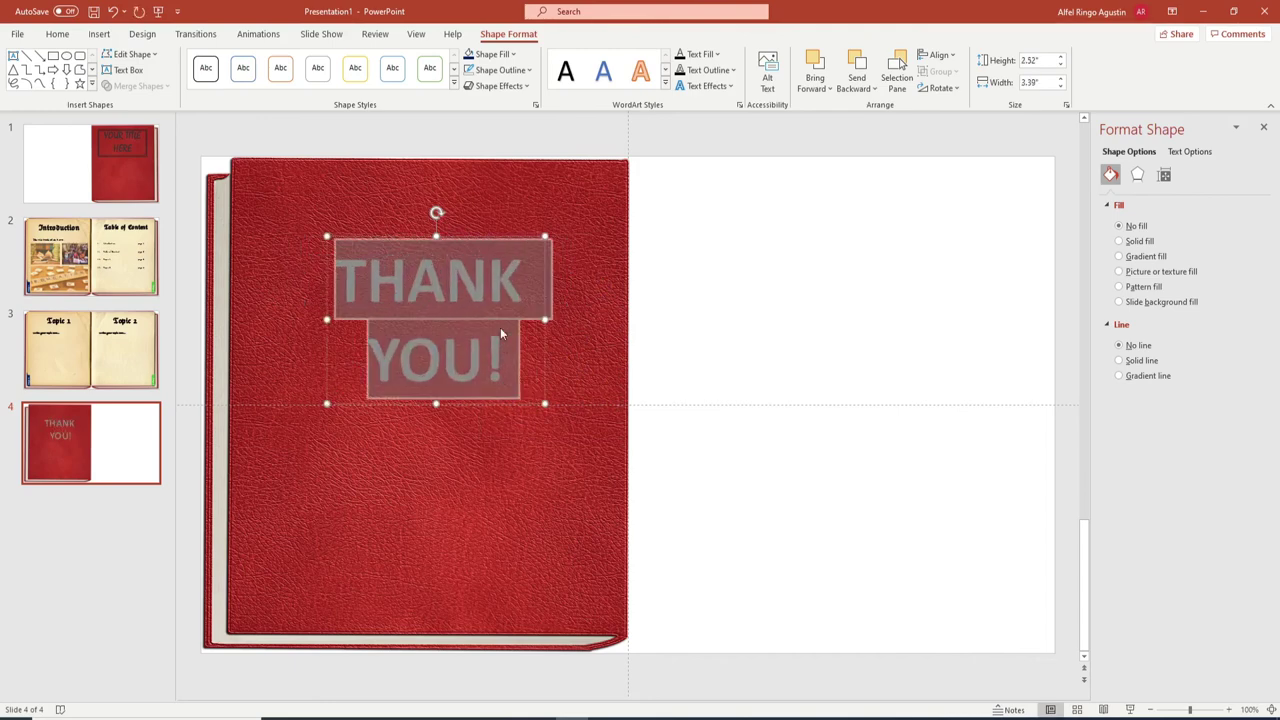
drag(515, 238, 494, 181)
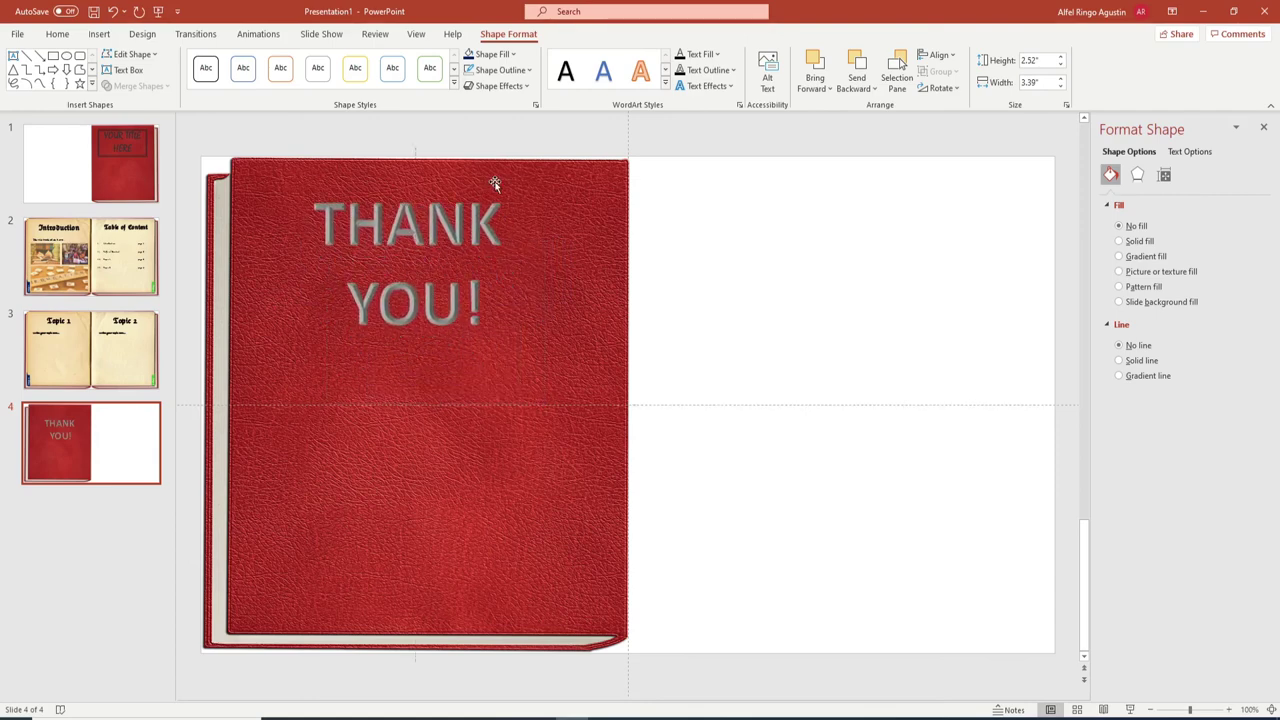
Step: Give the THANK YOU! text a dark 2¼ pt outline
click(713, 71)
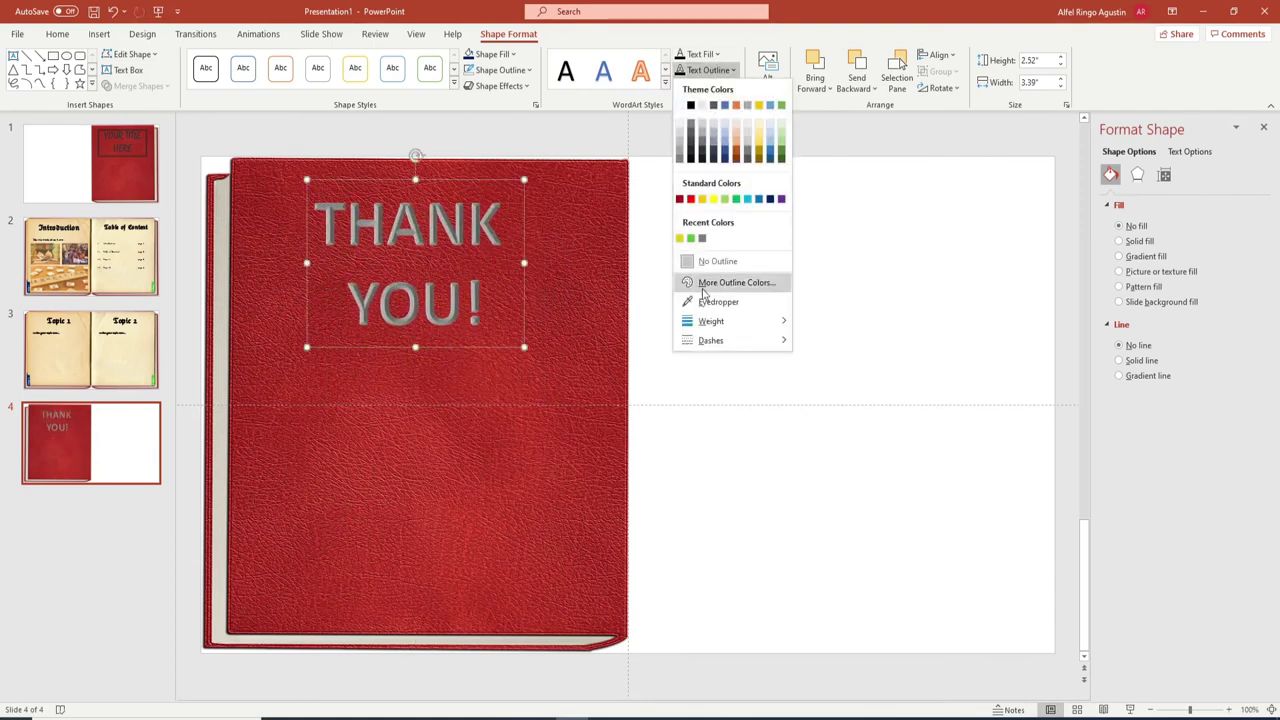
mouse_move(740, 321)
click(851, 409)
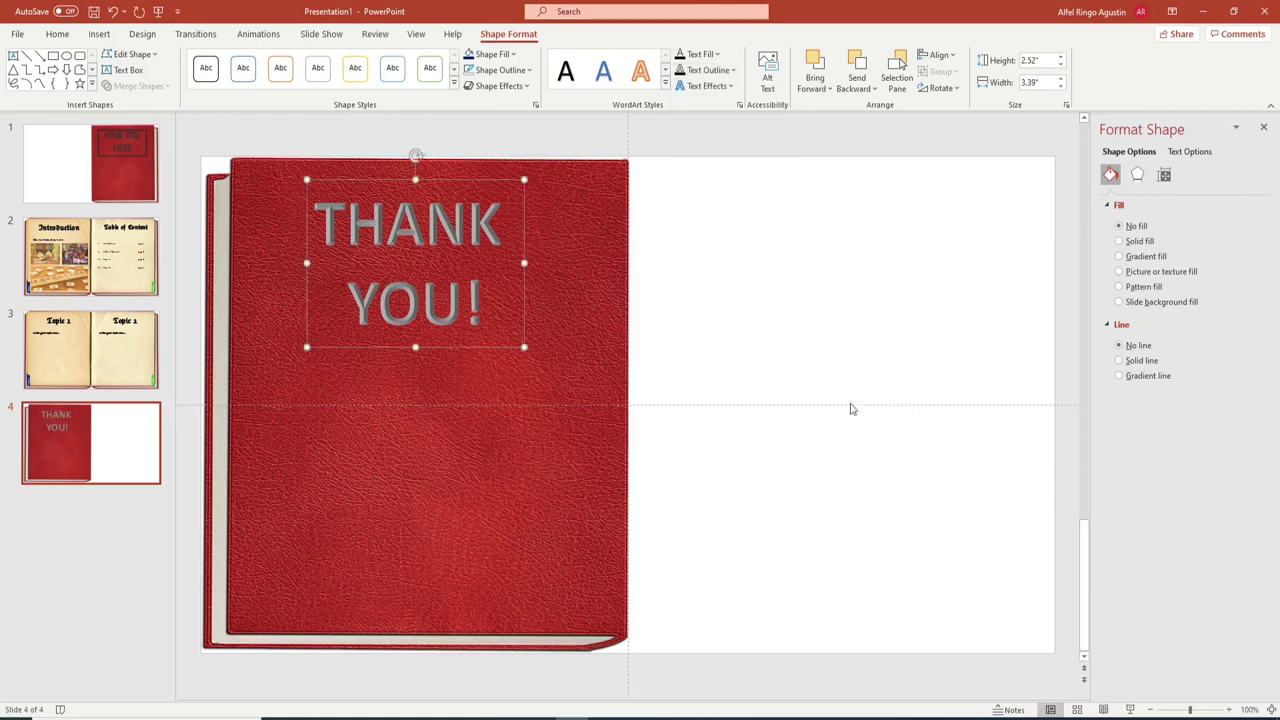
click(717, 71)
click(703, 141)
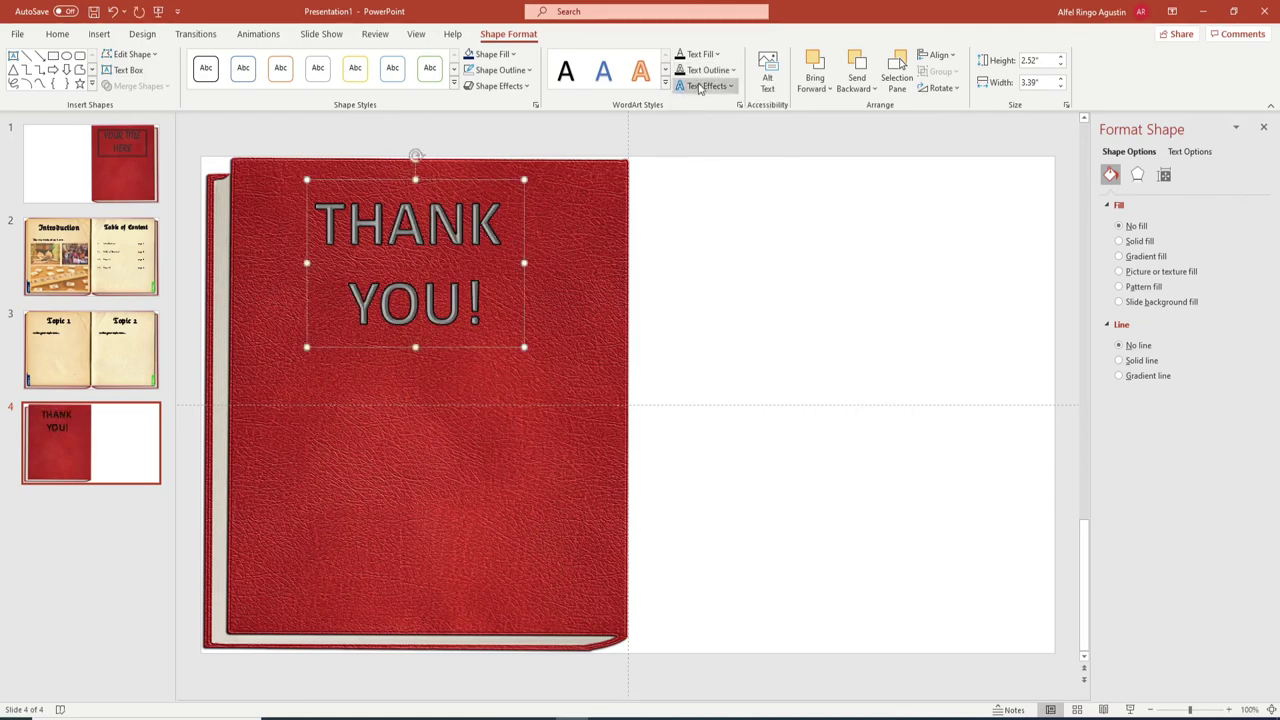
Step: Apply an outer shadow to THANK YOU! and move it slightly lower on the cover
click(708, 70)
key(Escape)
click(697, 87)
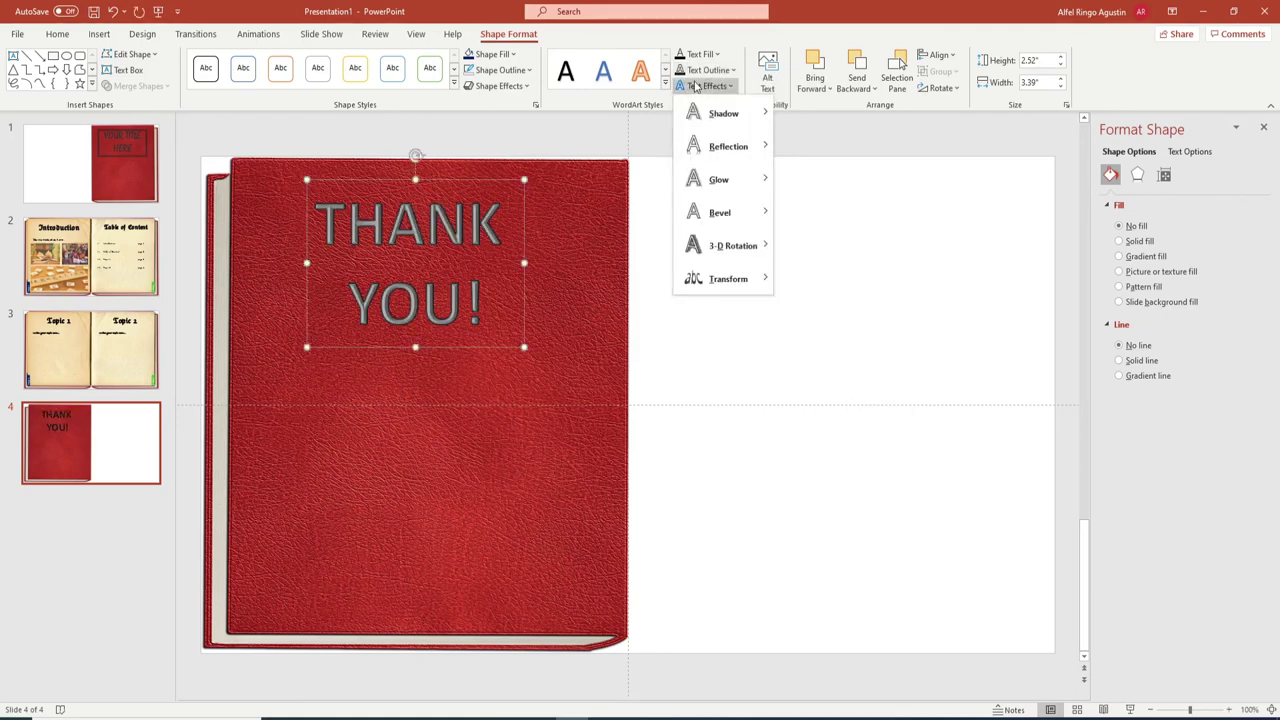
mouse_move(723, 113)
click(865, 251)
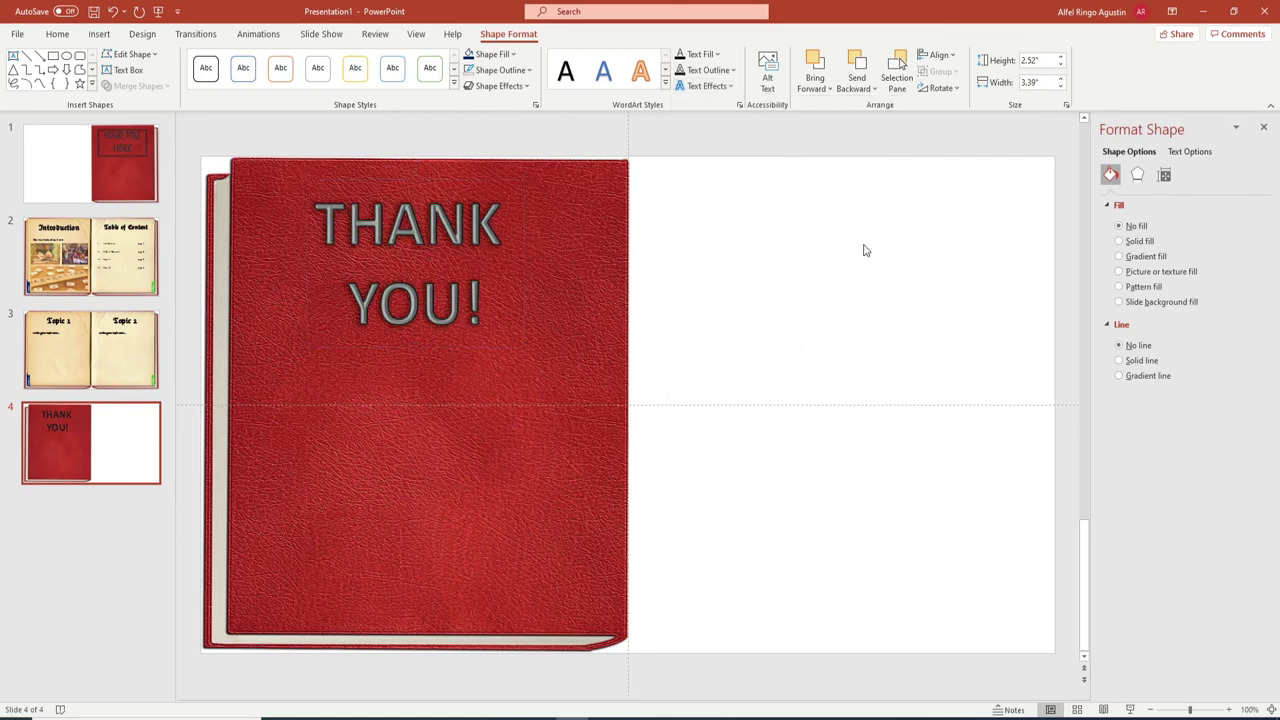
click(700, 86)
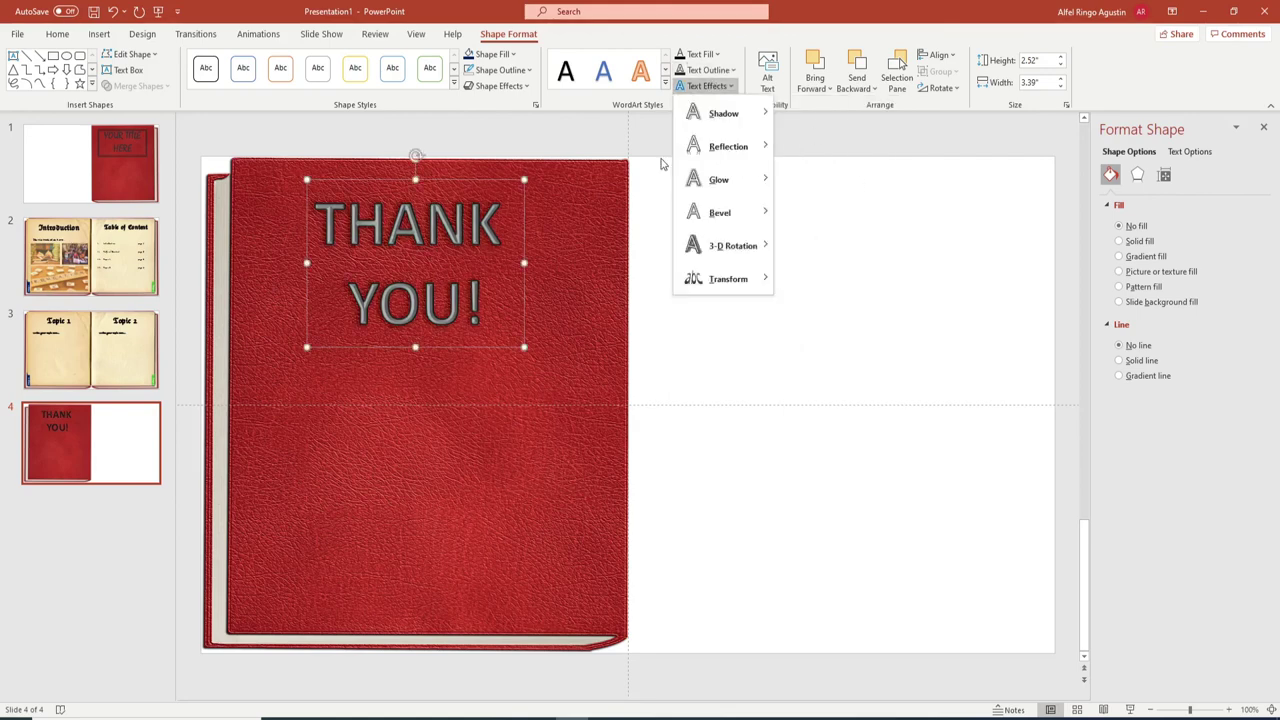
mouse_move(723, 113)
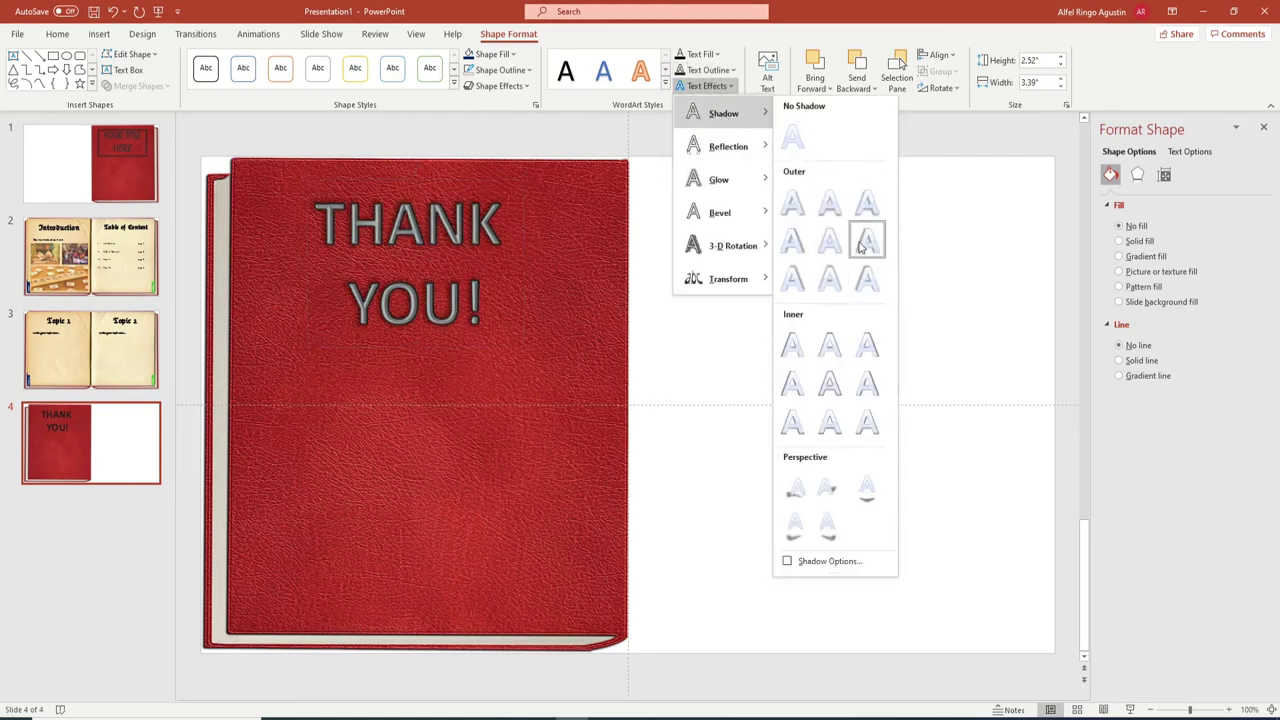
click(866, 243)
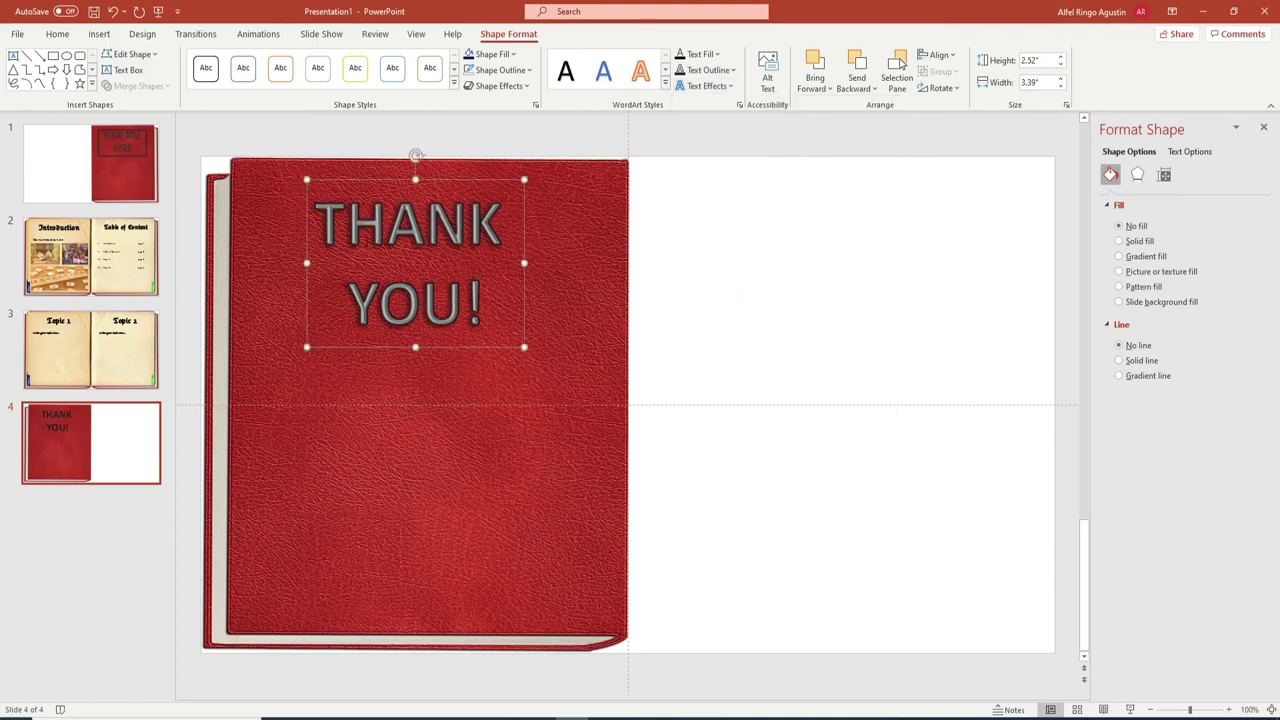
drag(490, 348, 480, 338)
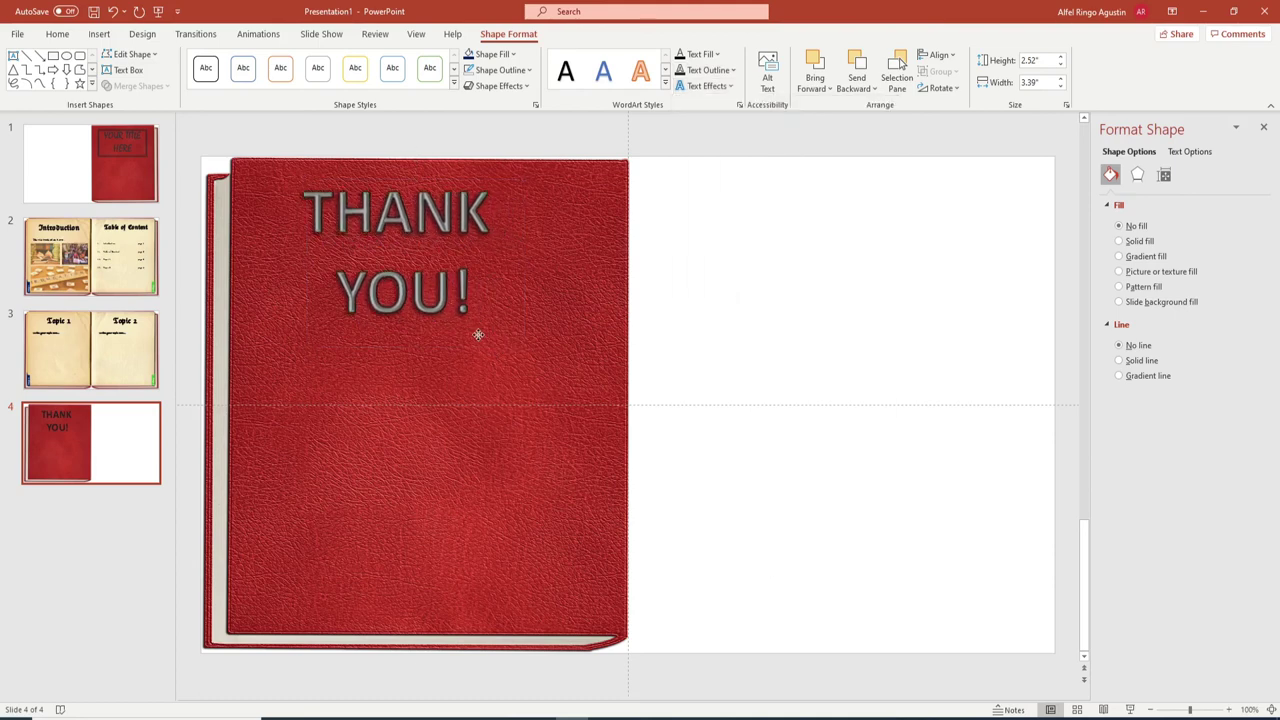
drag(480, 340, 480, 368)
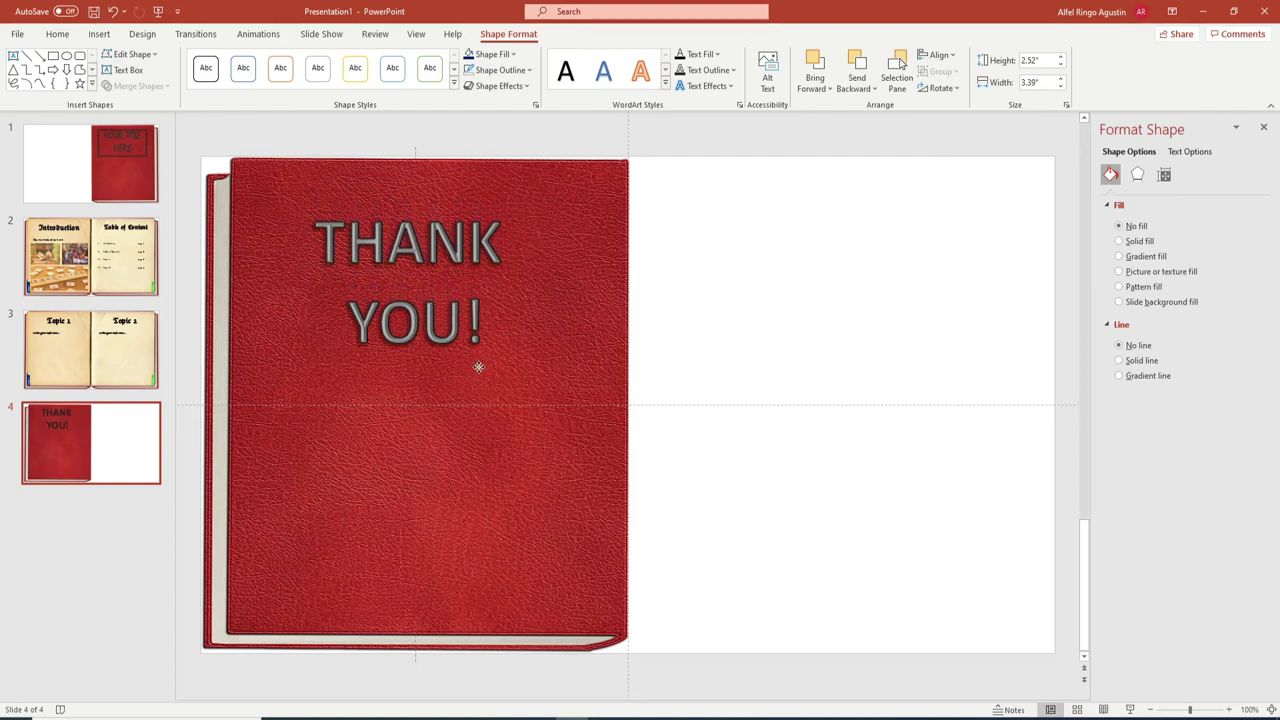
click(87, 188)
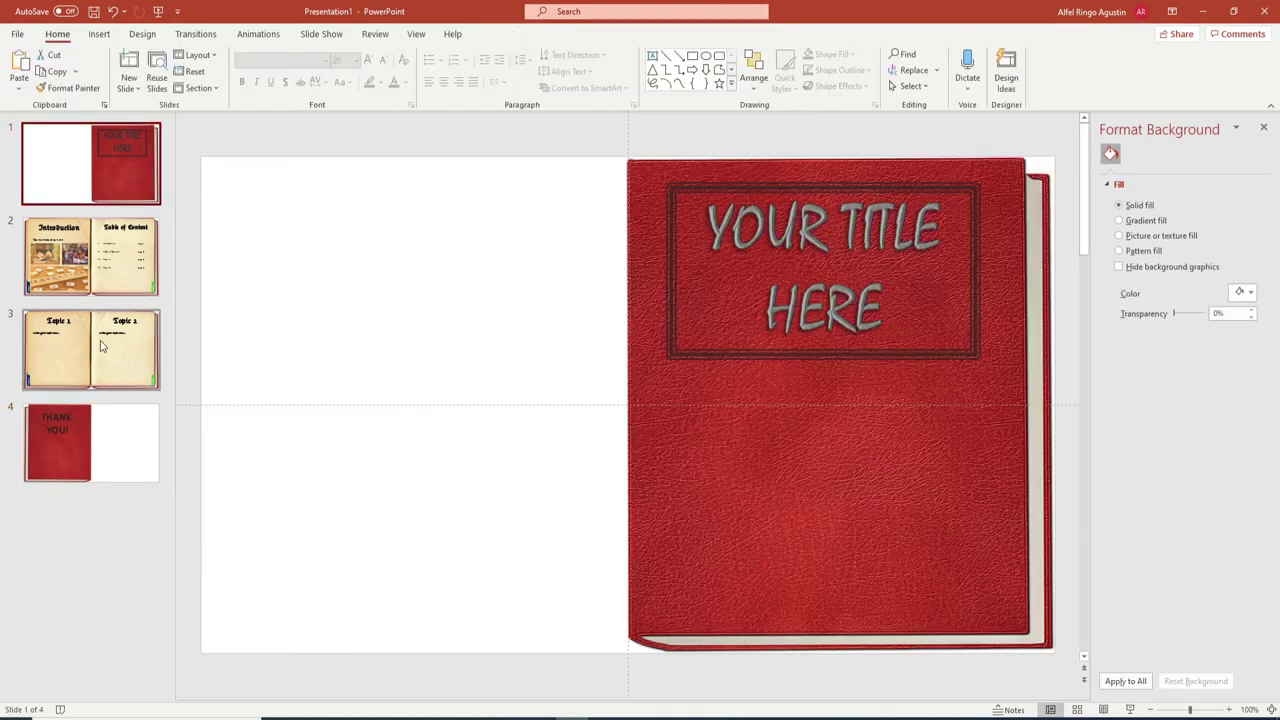
Step: Apply a 1.25 s Page Curl transition to all four slides, then start the show from slide 1 with F5
click(89, 420)
click(90, 283)
click(77, 183)
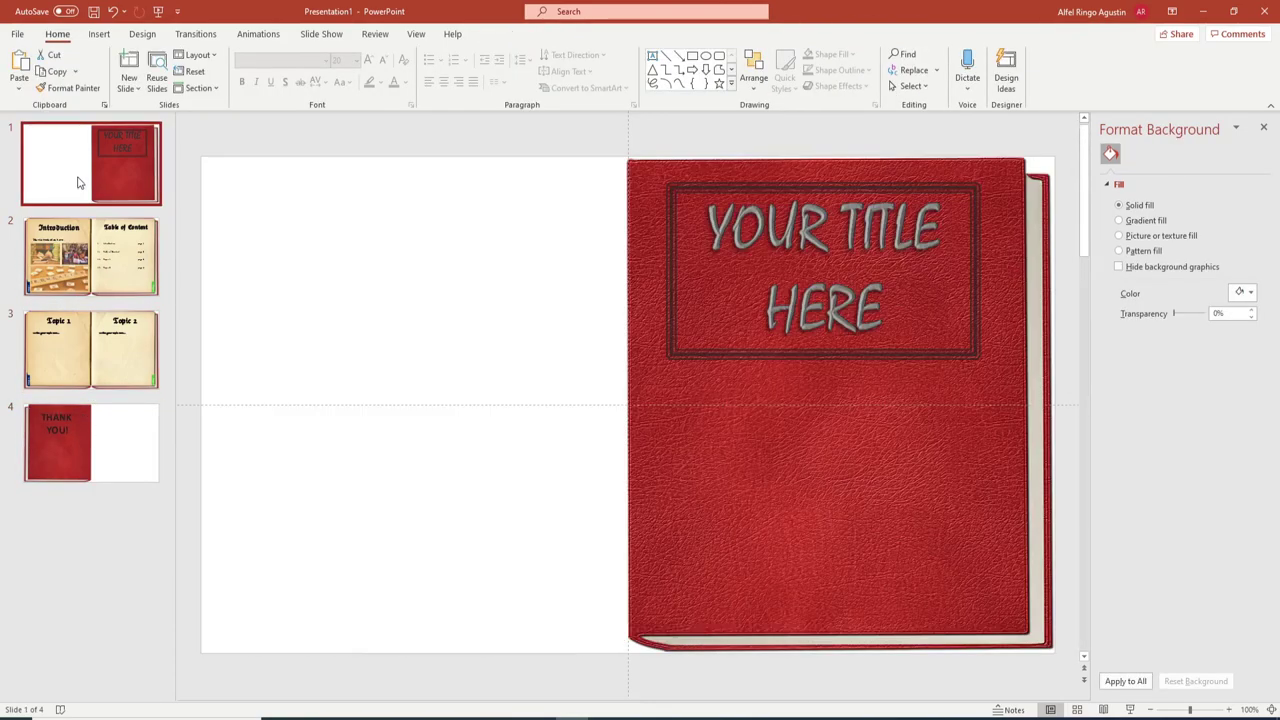
click(90, 258)
click(90, 350)
click(95, 429)
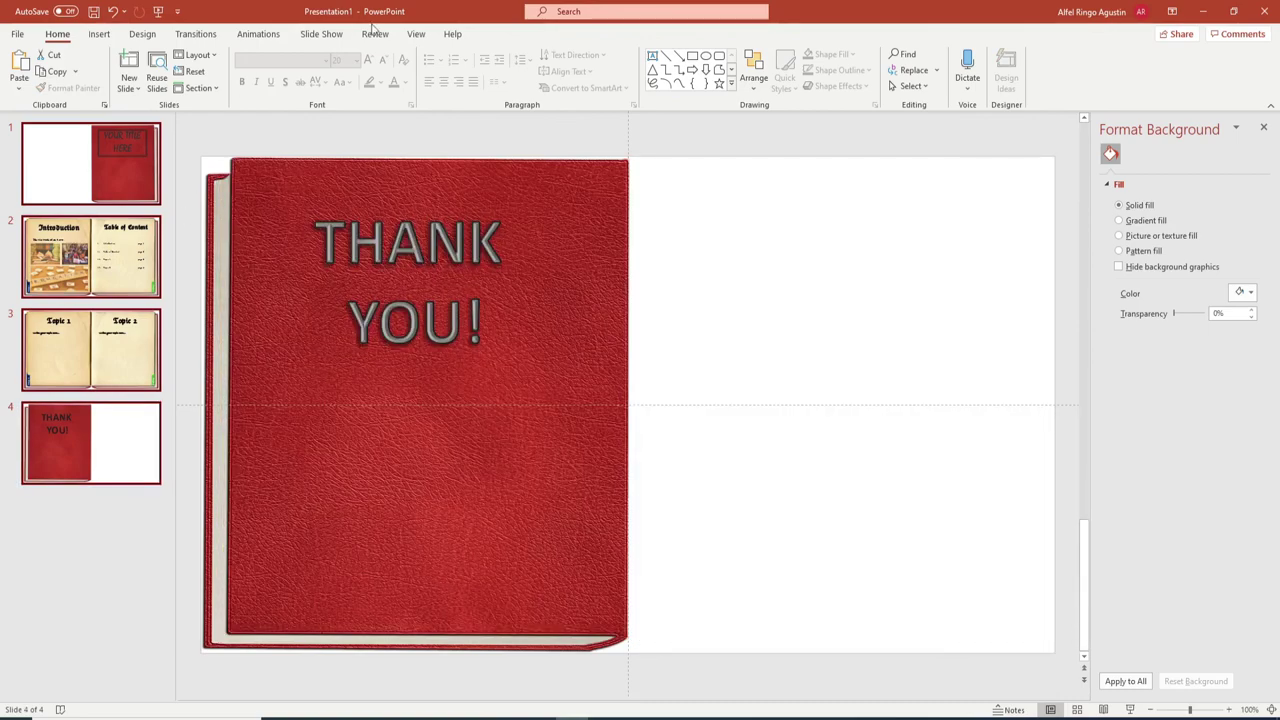
click(193, 38)
click(983, 84)
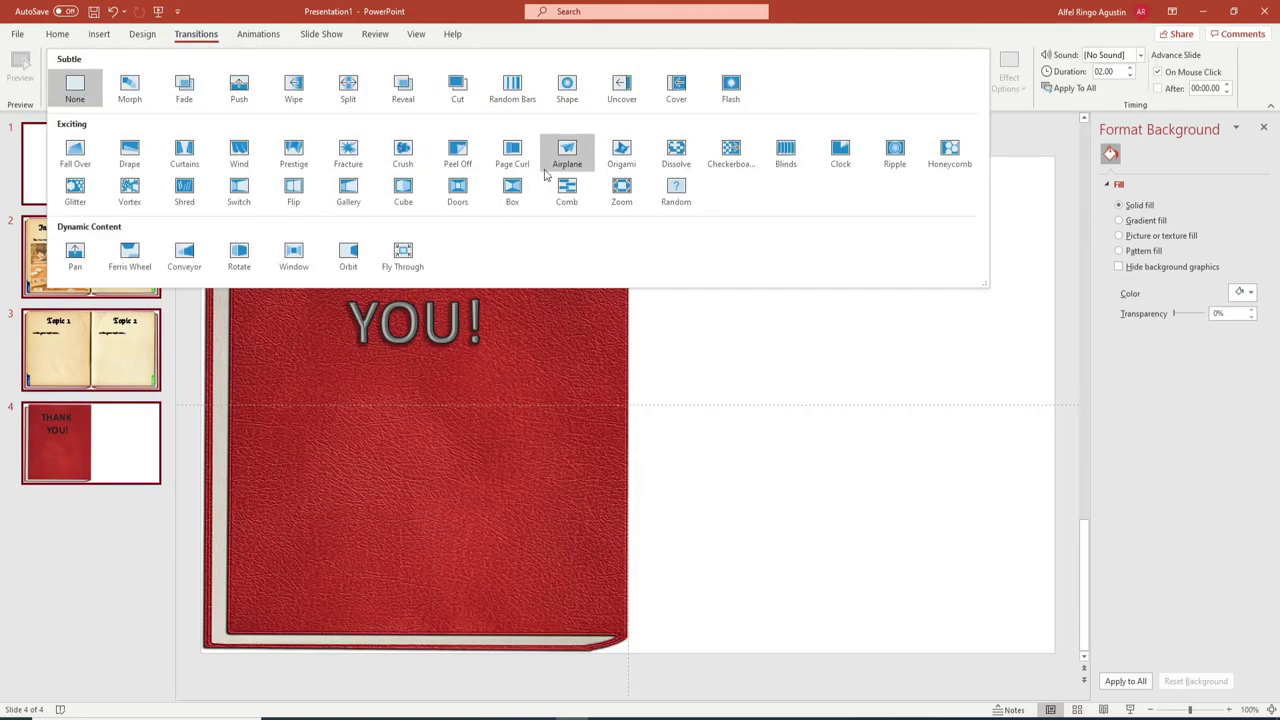
click(527, 162)
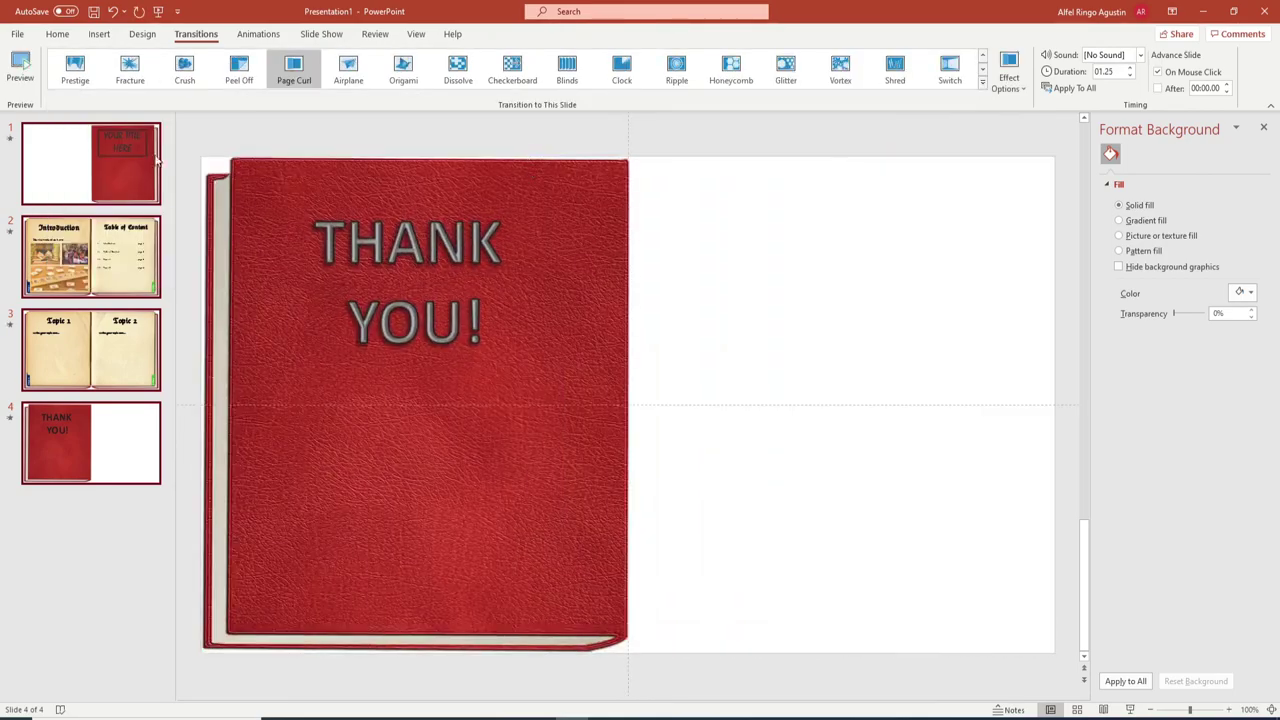
click(103, 152)
key(F5)
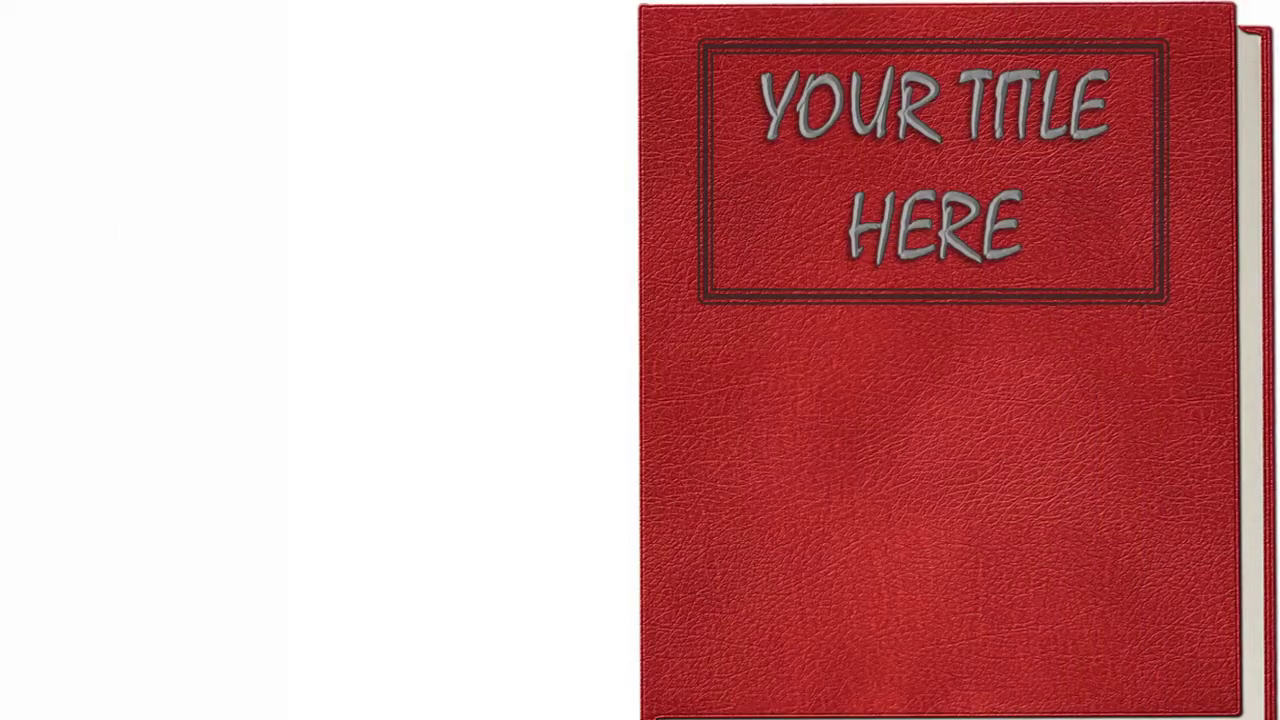
Step: Advance through the Introduction, Topics and THANK YOU! slides, then end the show with Esc
click(378, 205)
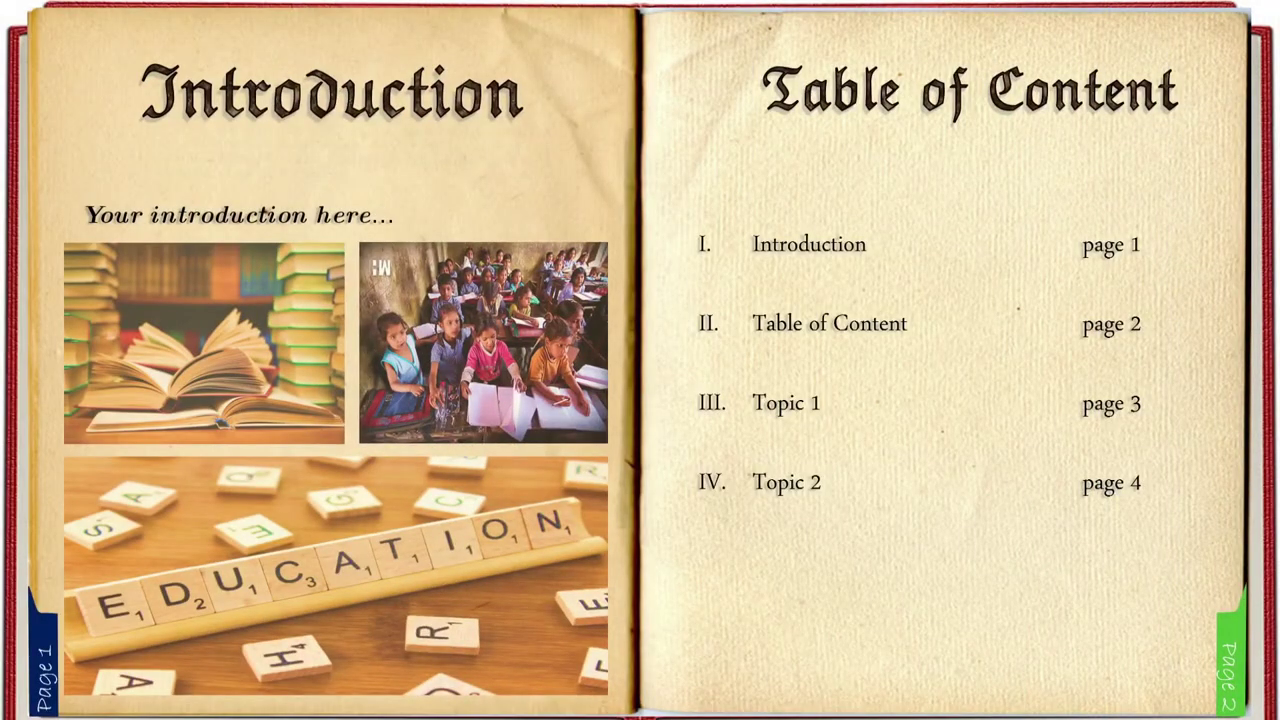
key(Right)
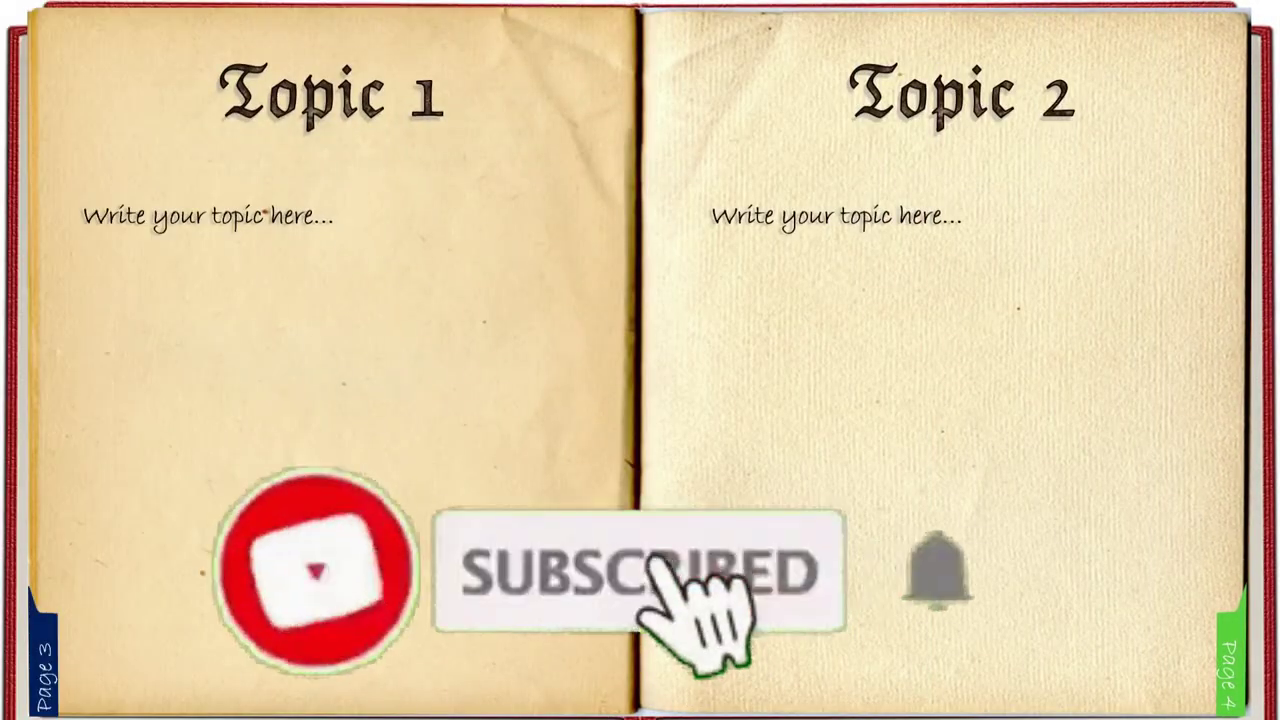
key(Right)
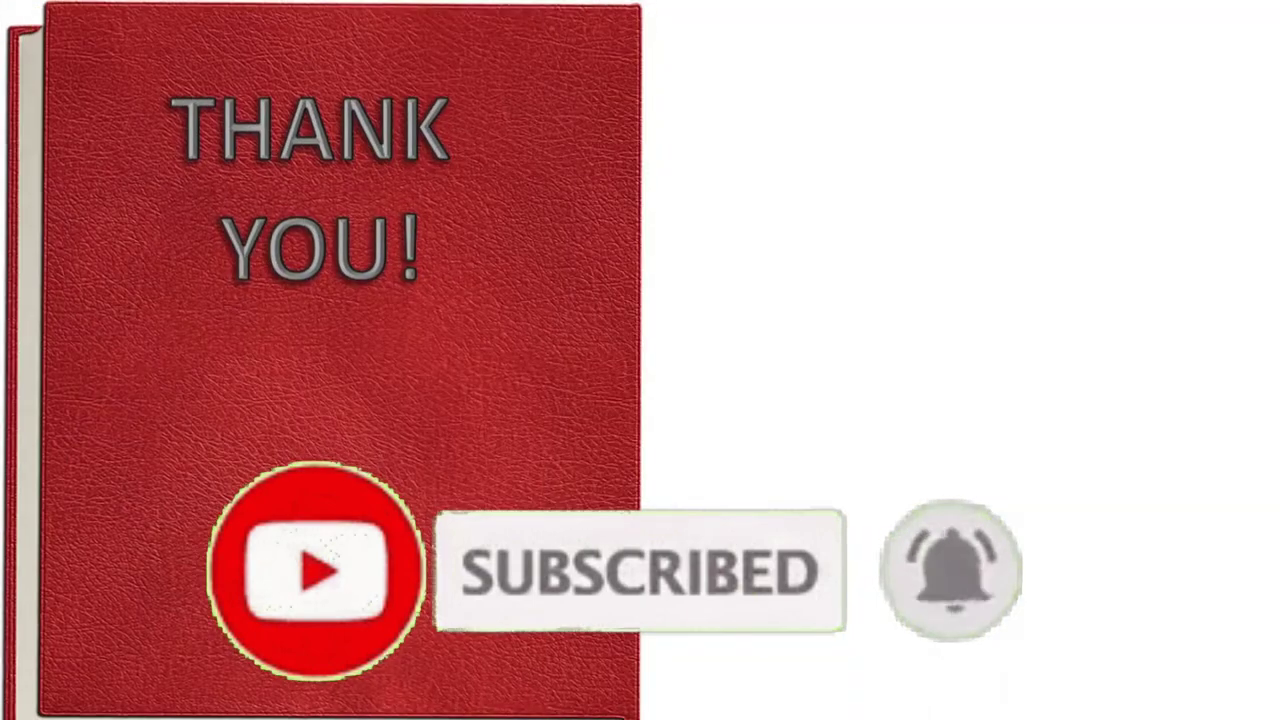
key(Escape)
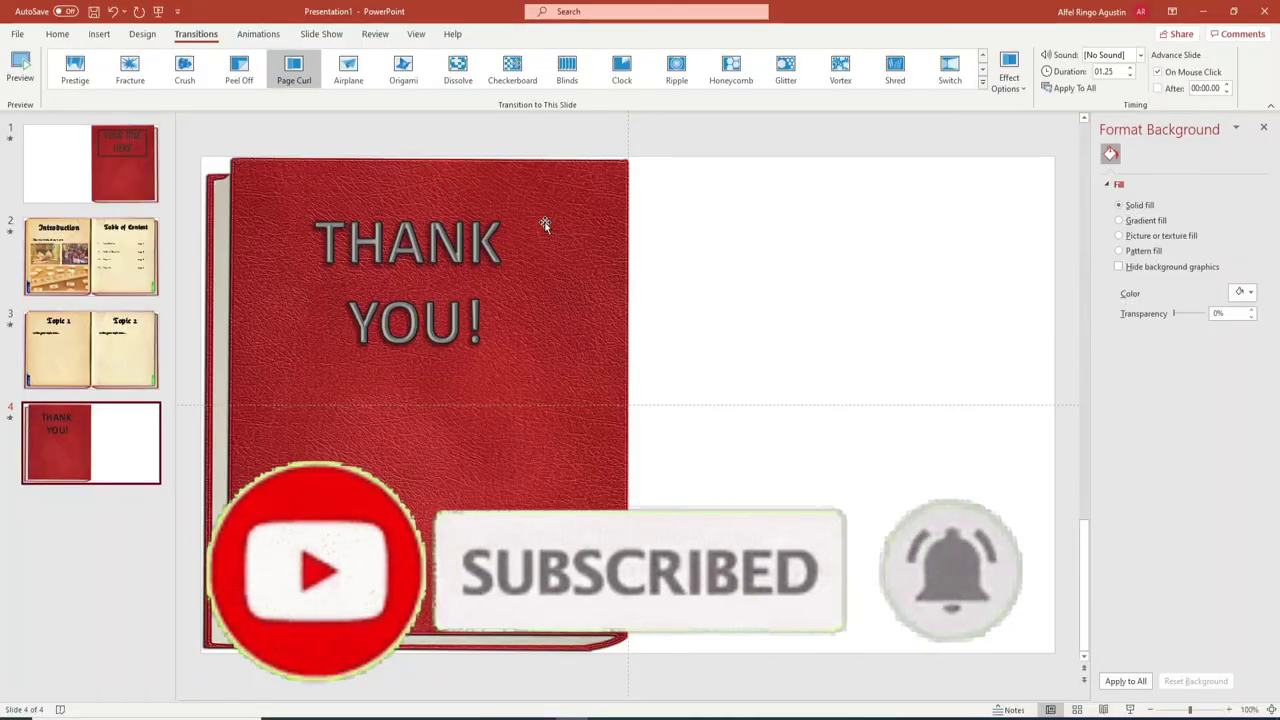